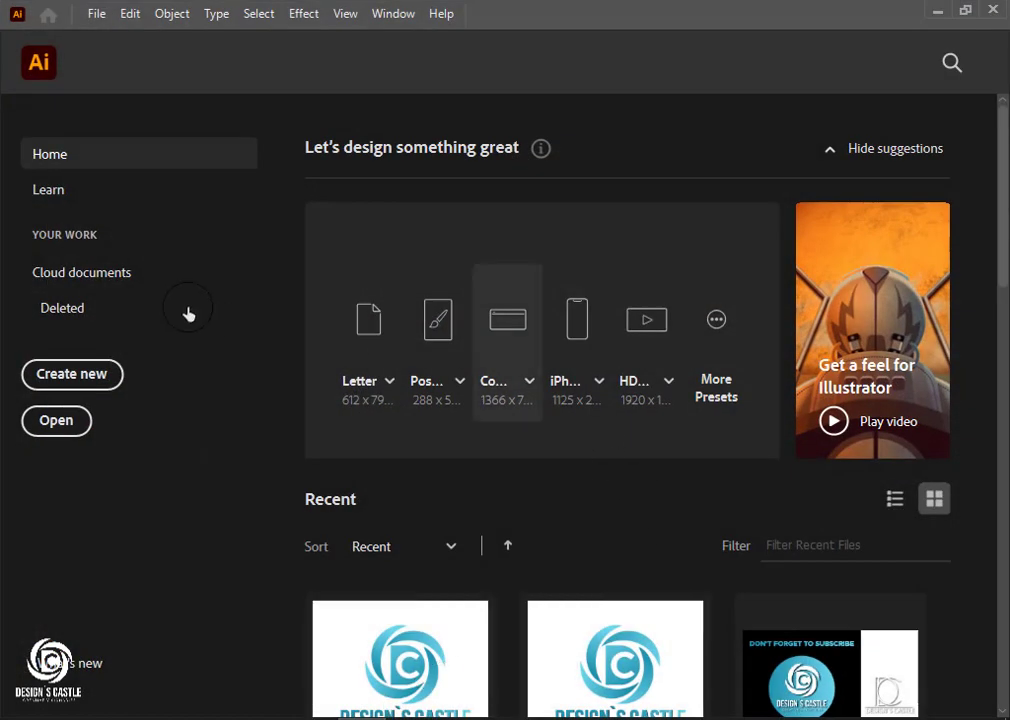
Launch Adobe Illustrator from its desktop shortcut to reach the New Document dialog.
{"action": "left_click", "coordinate": [87, 374]}
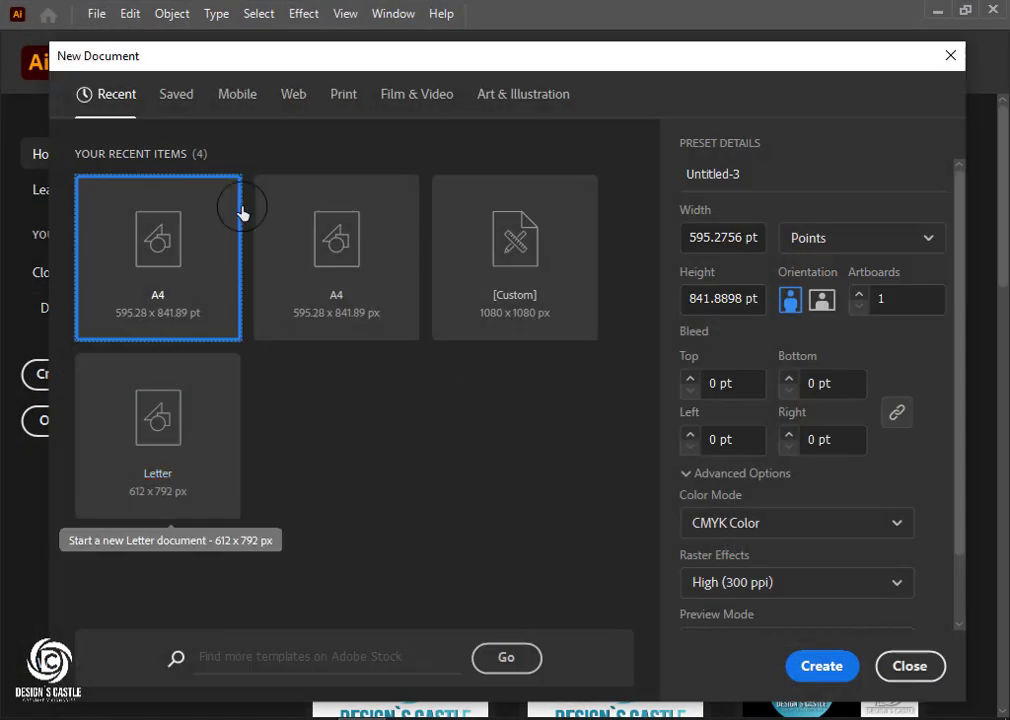
Create a Print A4 document with Pixels units, named 'poster design'.
{"action": "left_click", "coordinate": [346, 105]}
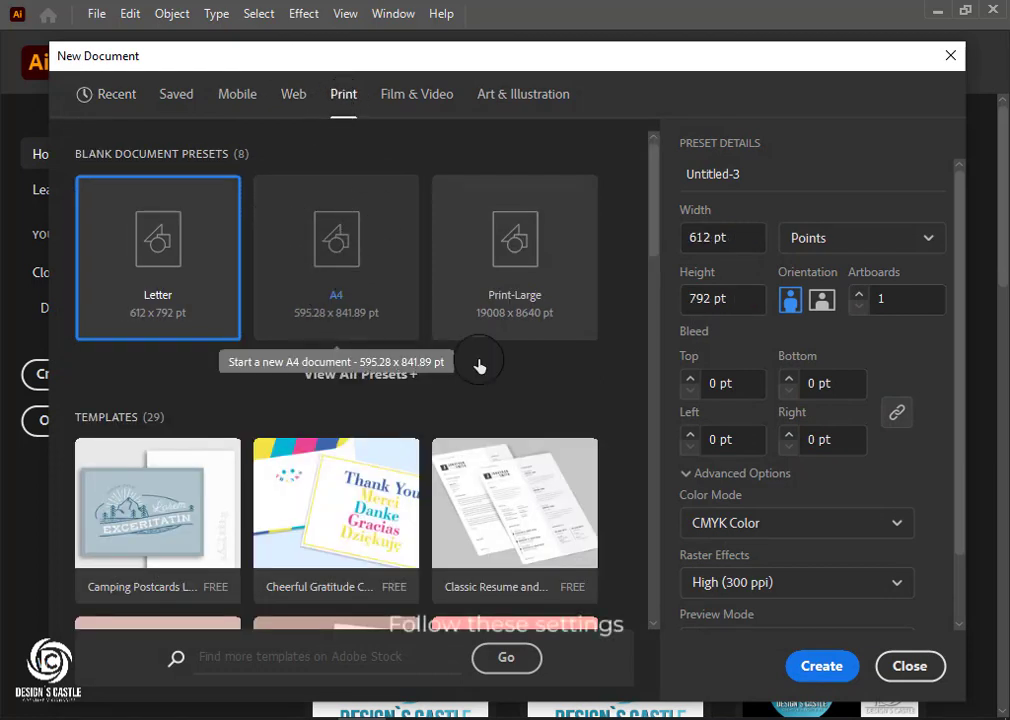
{"action": "left_click", "coordinate": [390, 286]}
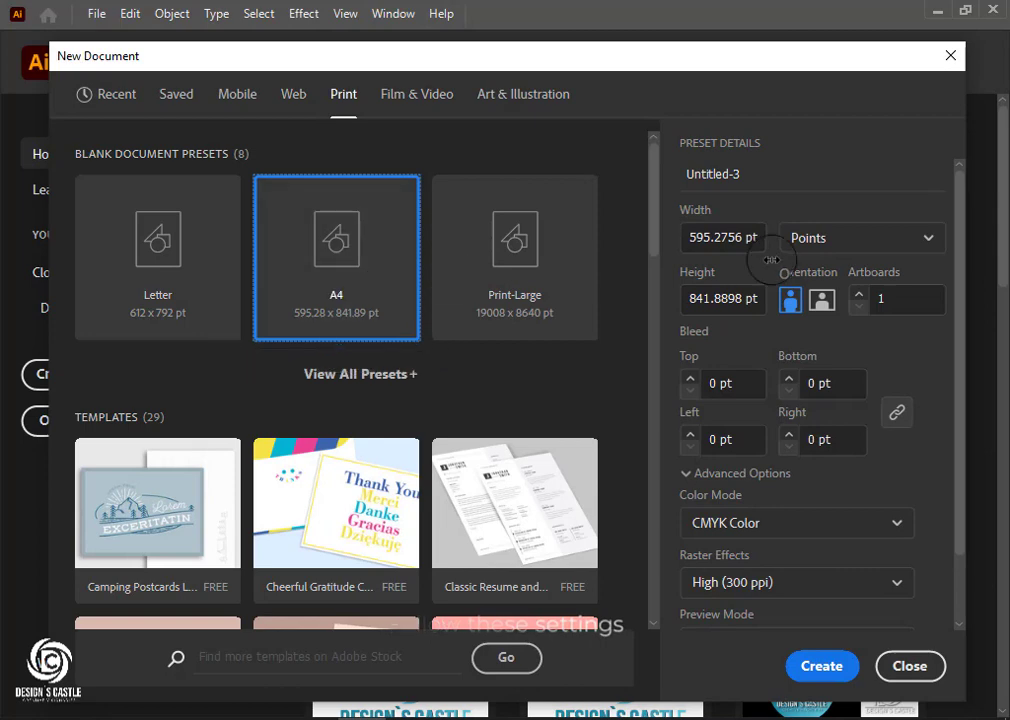
{"action": "left_click", "coordinate": [825, 247]}
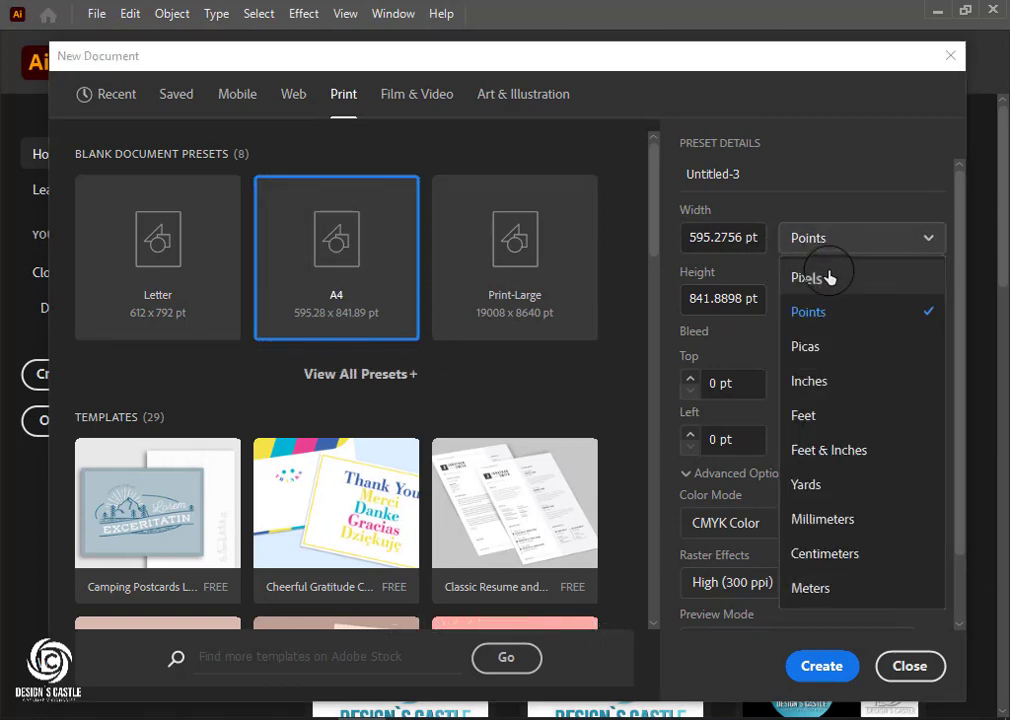
{"action": "left_click", "coordinate": [829, 278]}
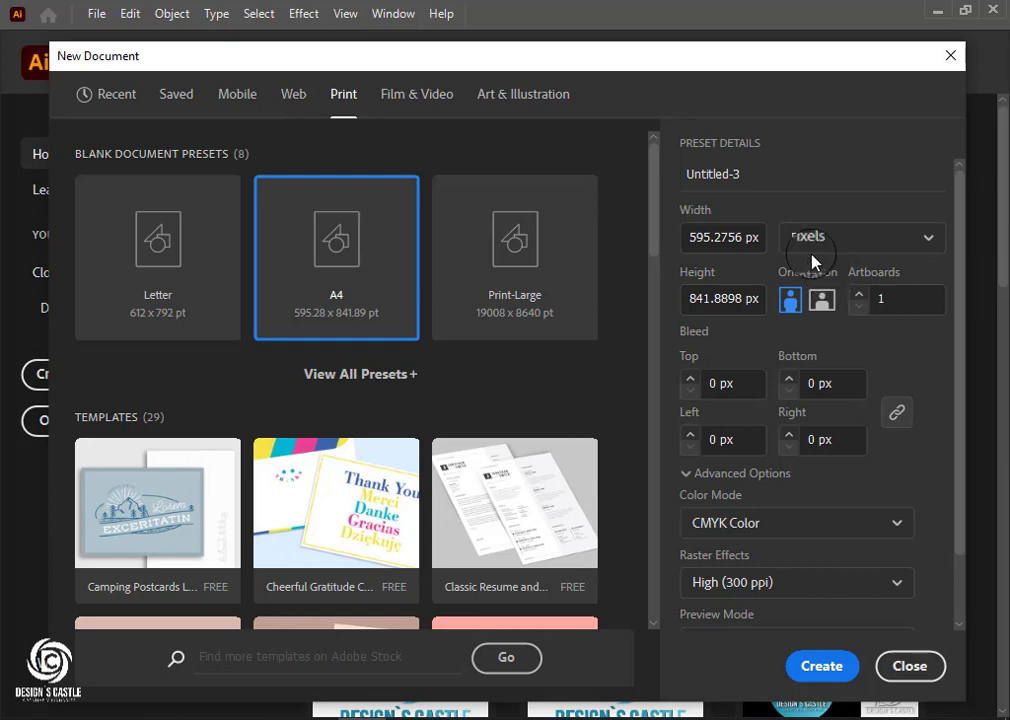
{"action": "left_click", "coordinate": [751, 177]}
{"action": "type", "text": "poster design"}
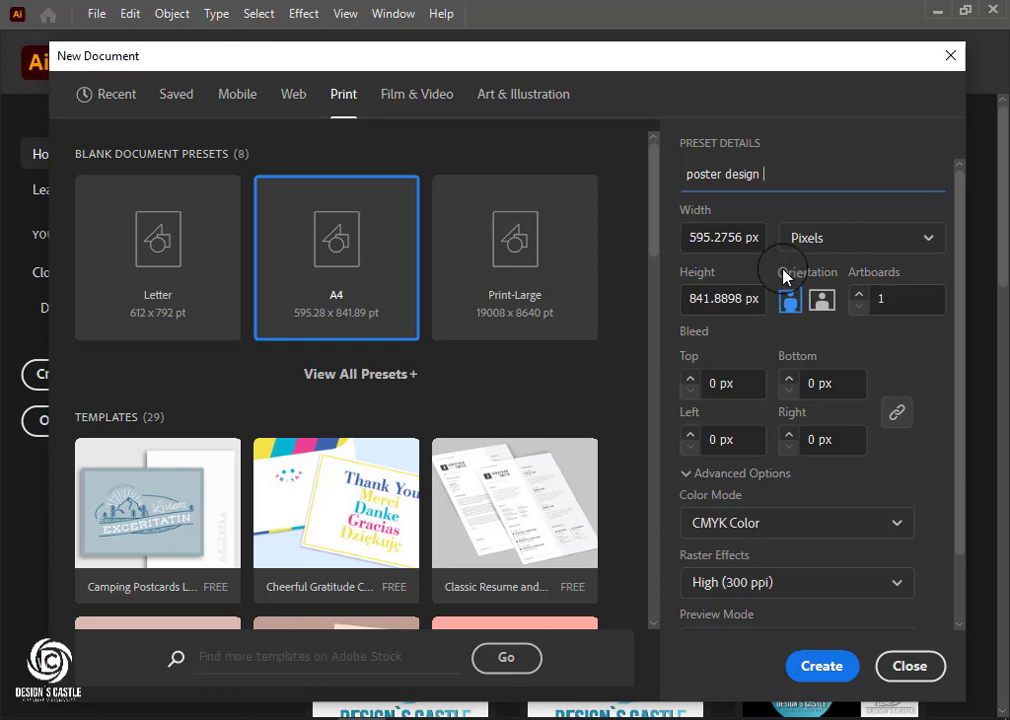
{"action": "left_click", "coordinate": [818, 665]}
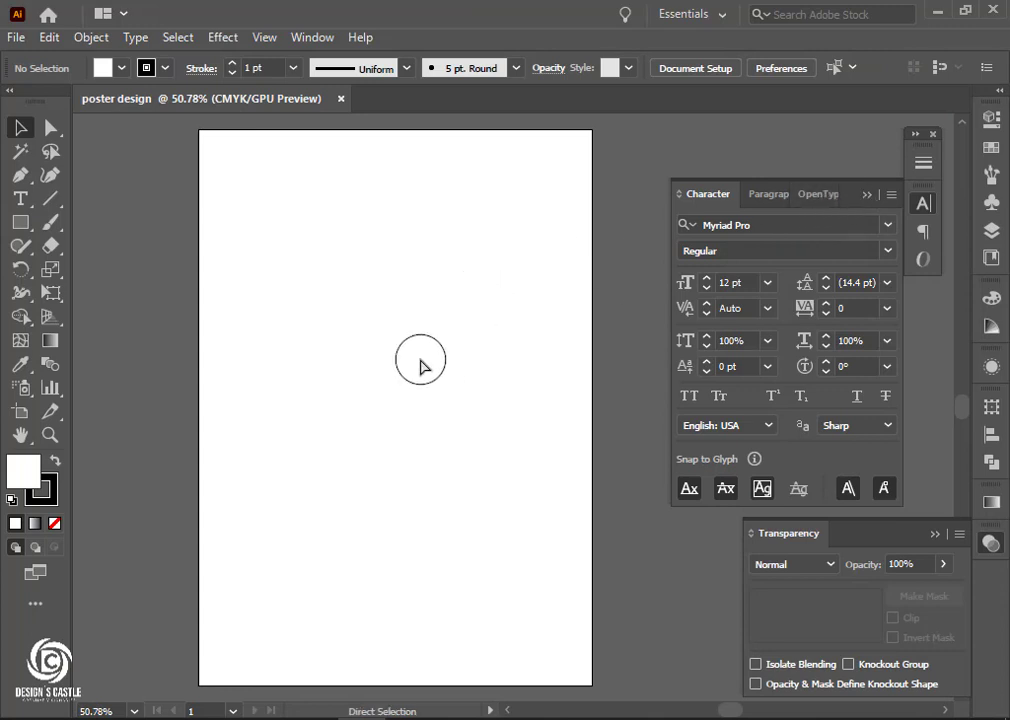
Draw a rectangle covering the whole artboard.
{"action": "left_click", "coordinate": [867, 194]}
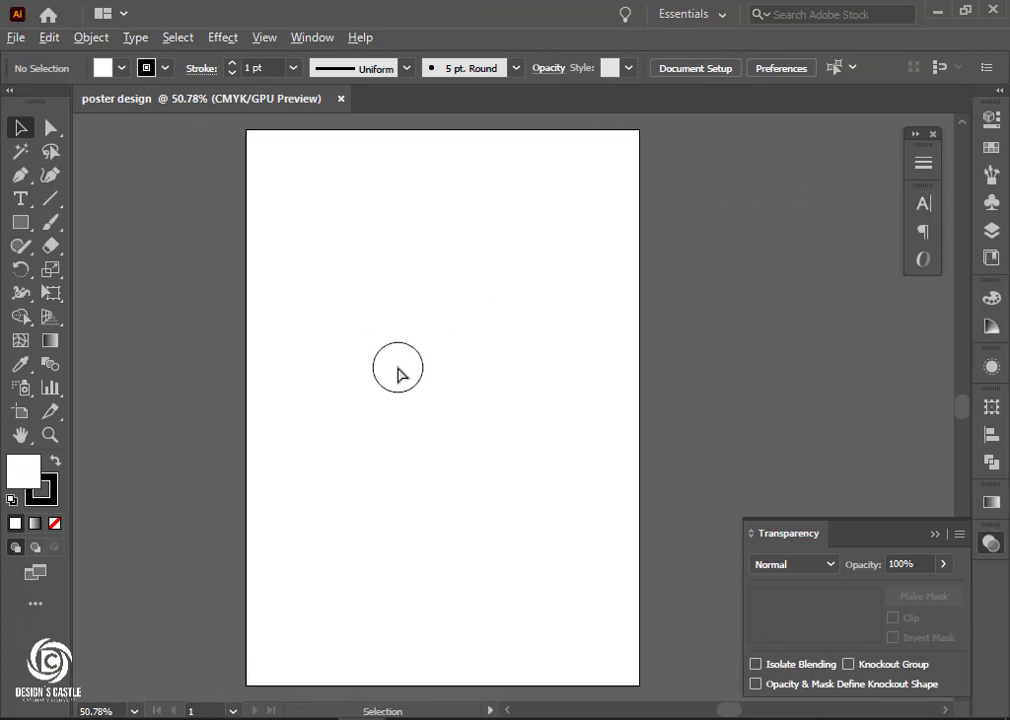
{"action": "scroll", "coordinate": [397, 372], "scroll_direction": "down", "scroll_amount": 1}
{"action": "left_click", "coordinate": [20, 222]}
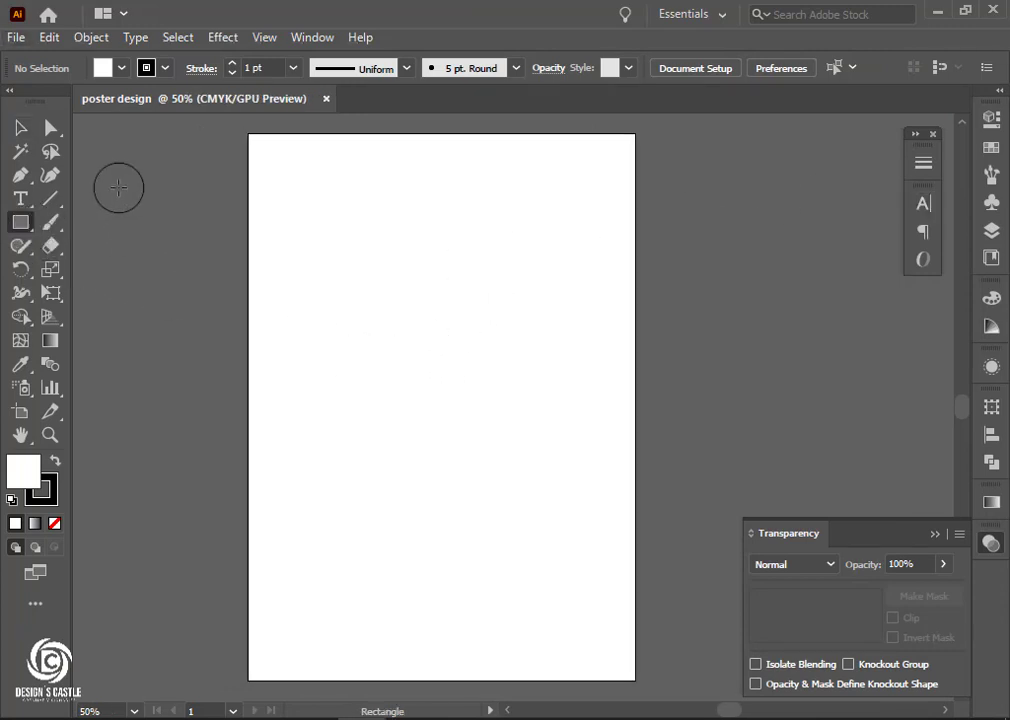
{"action": "mouse_move", "coordinate": [248, 133]}
{"action": "left_mouse_down"}
{"action": "mouse_move", "coordinate": [611, 677]}
{"action": "mouse_move", "coordinate": [637, 682]}
{"action": "left_mouse_up"}
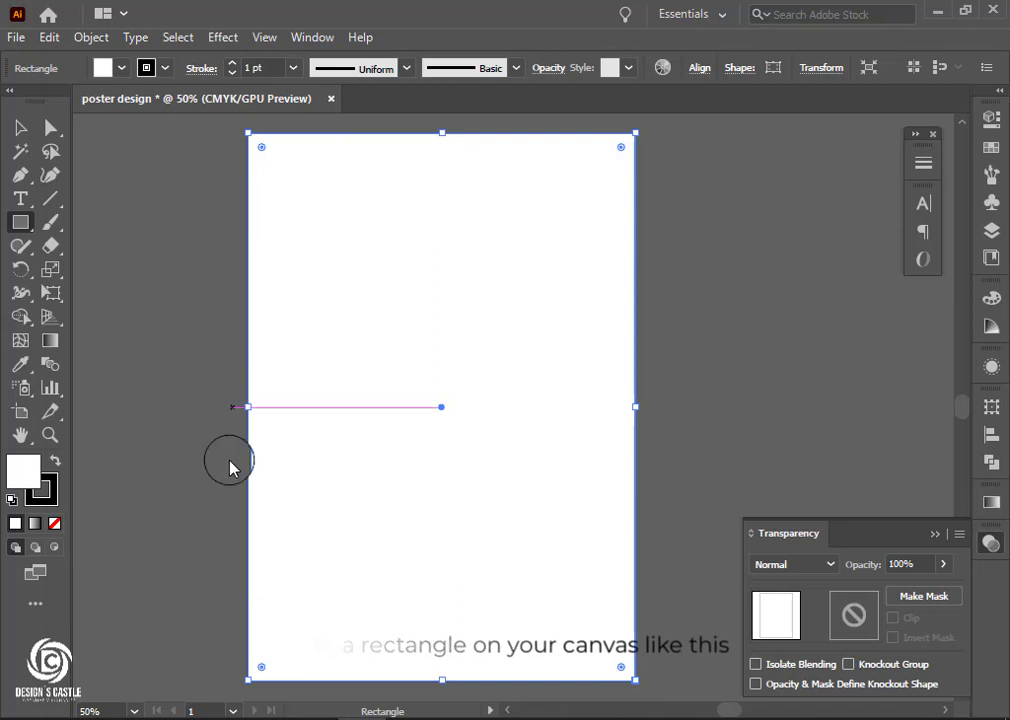
Give the rectangle a white fill with no stroke, and drag in the tattooed man photo.
{"action": "left_click", "coordinate": [44, 490]}
{"action": "left_click", "coordinate": [54, 523]}
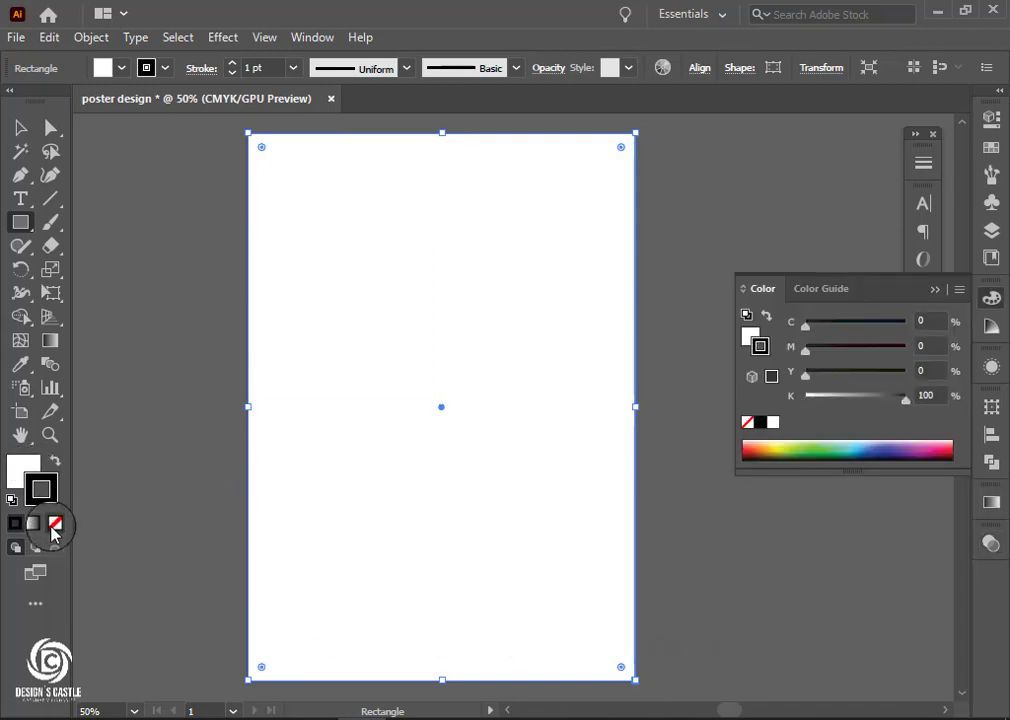
{"action": "left_click", "coordinate": [10, 470]}
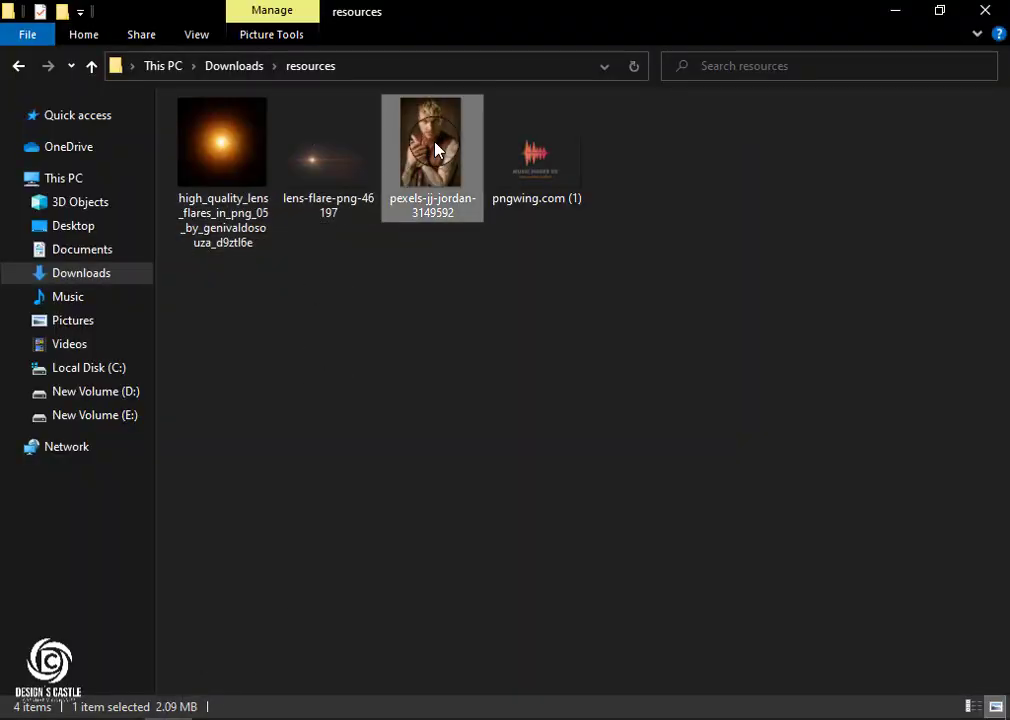
{"action": "mouse_move", "coordinate": [435, 150]}
{"action": "left_mouse_down"}
{"action": "mouse_move", "coordinate": [353, 690]}
{"action": "mouse_move", "coordinate": [415, 458]}
{"action": "left_mouse_up"}
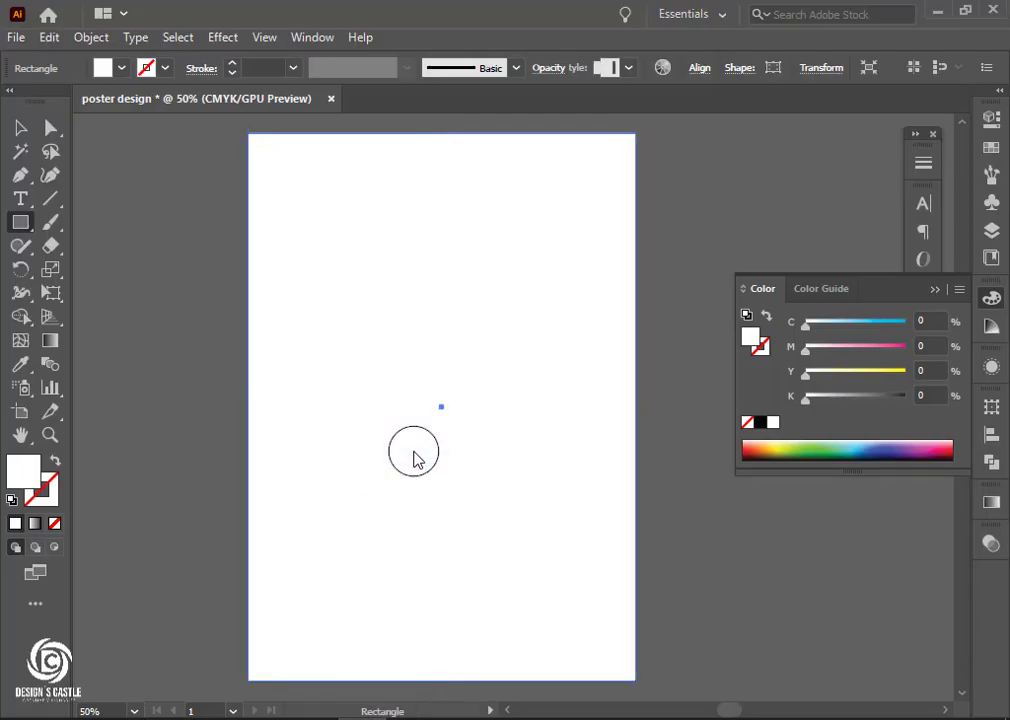
Shrink the photo and centre it horizontally and vertically on the artboard.
{"action": "key", "text": "ctrl+minus"}
{"action": "key", "text": "ctrl+minus"}
{"action": "key", "text": "ctrl+minus"}
{"action": "key", "text": "ctrl+minus"}
{"action": "key", "text": "ctrl+minus"}
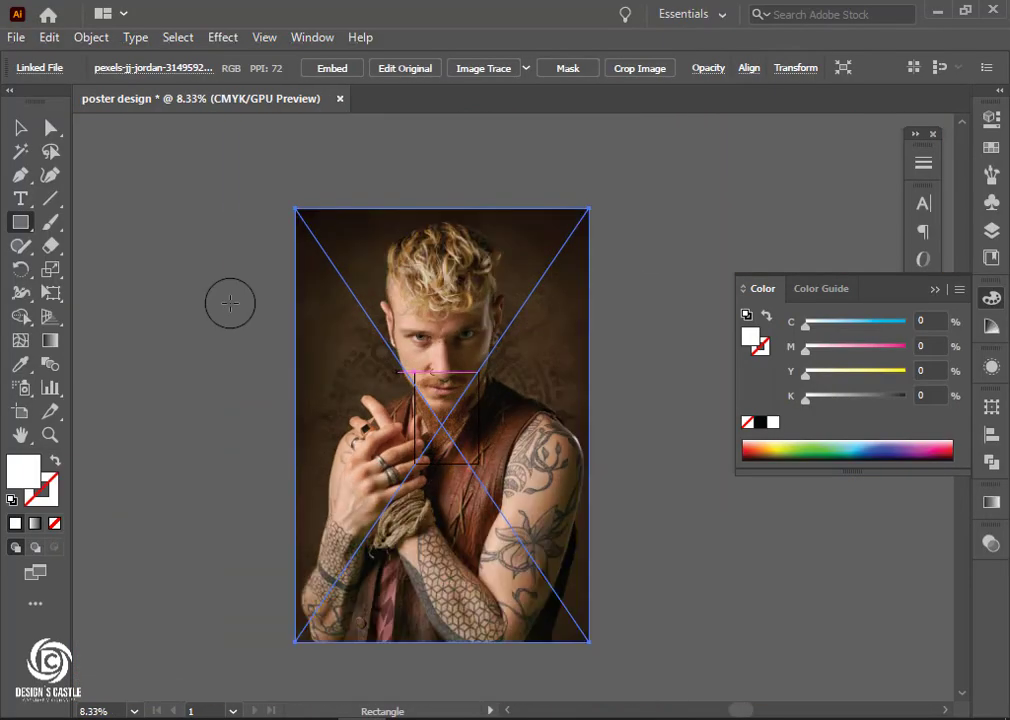
{"action": "left_click", "coordinate": [18, 124]}
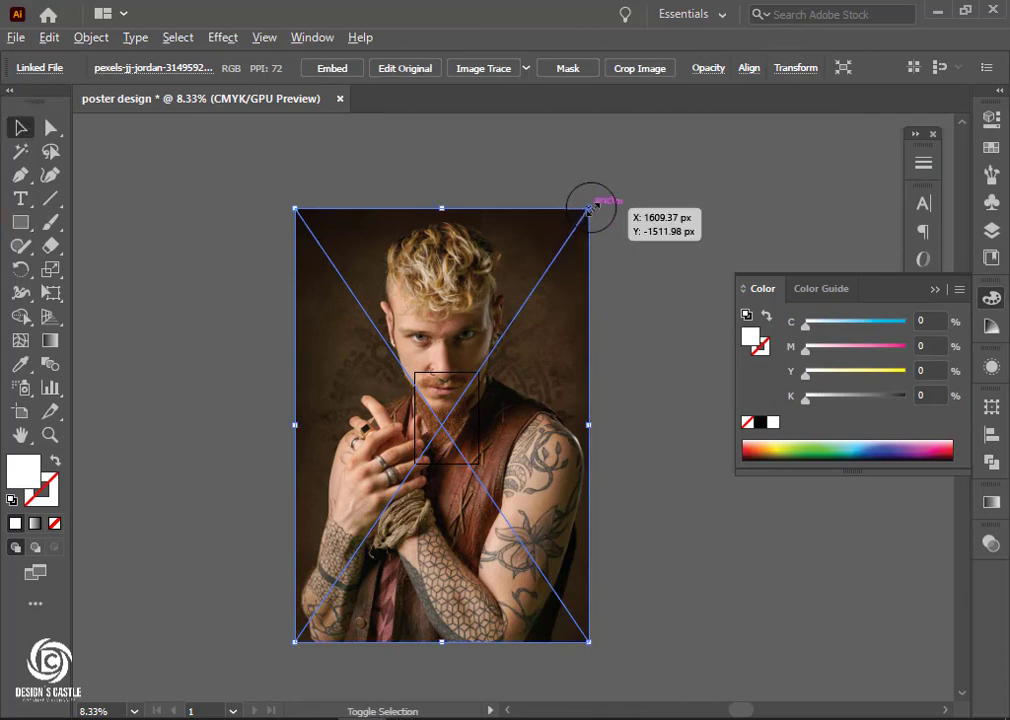
{"action": "mouse_move", "coordinate": [590, 209]}
{"action": "left_mouse_down"}
{"action": "mouse_move", "coordinate": [551, 315]}
{"action": "mouse_move", "coordinate": [470, 381]}
{"action": "left_mouse_up"}
{"action": "left_click", "coordinate": [754, 67]}
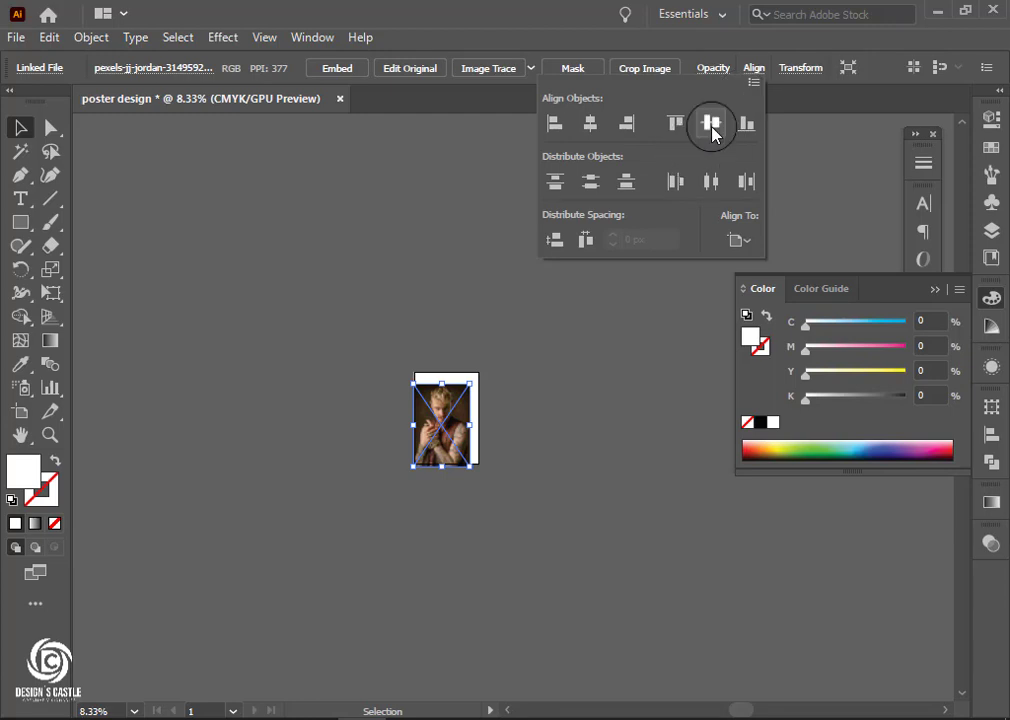
{"action": "left_click", "coordinate": [711, 124]}
{"action": "left_click", "coordinate": [590, 124]}
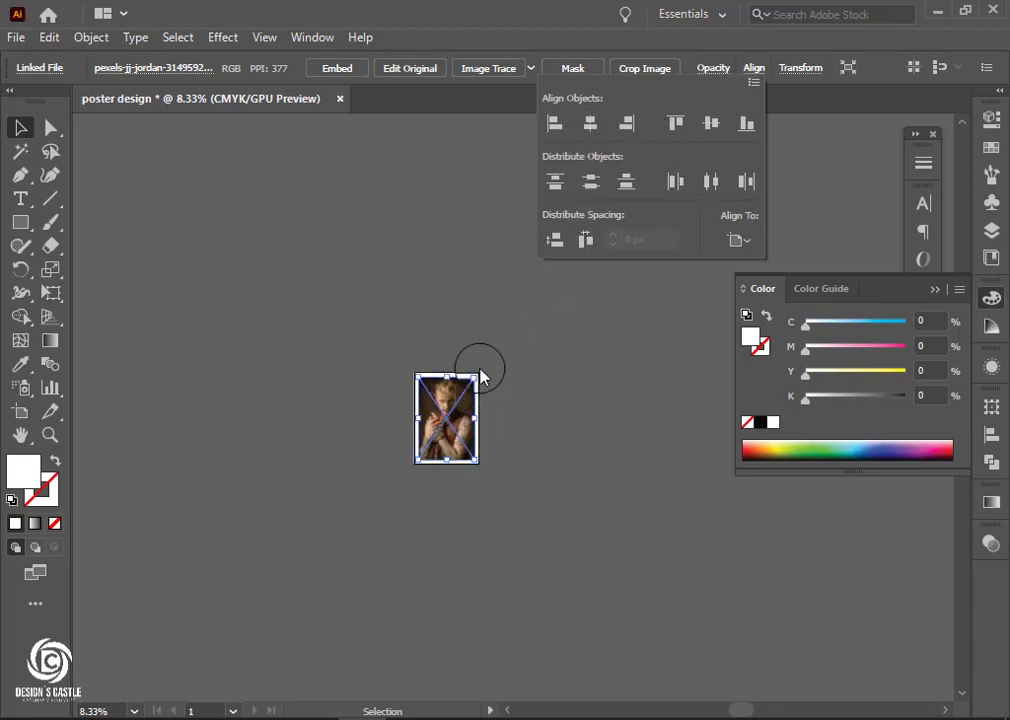
Enlarge the photo from its corner until it covers the artboard edges.
{"action": "scroll", "coordinate": [462, 428], "scroll_direction": "up", "scroll_amount": 3}
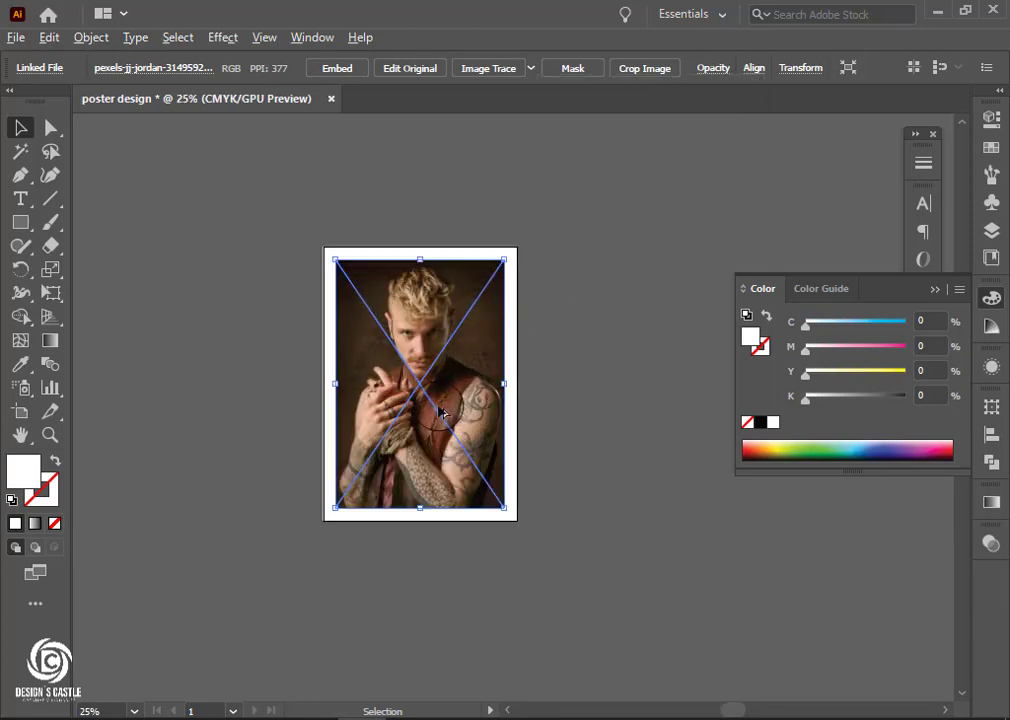
{"action": "scroll", "coordinate": [441, 411], "scroll_direction": "up", "scroll_amount": 2}
{"action": "scroll", "coordinate": [439, 412], "scroll_direction": "down", "scroll_amount": 1}
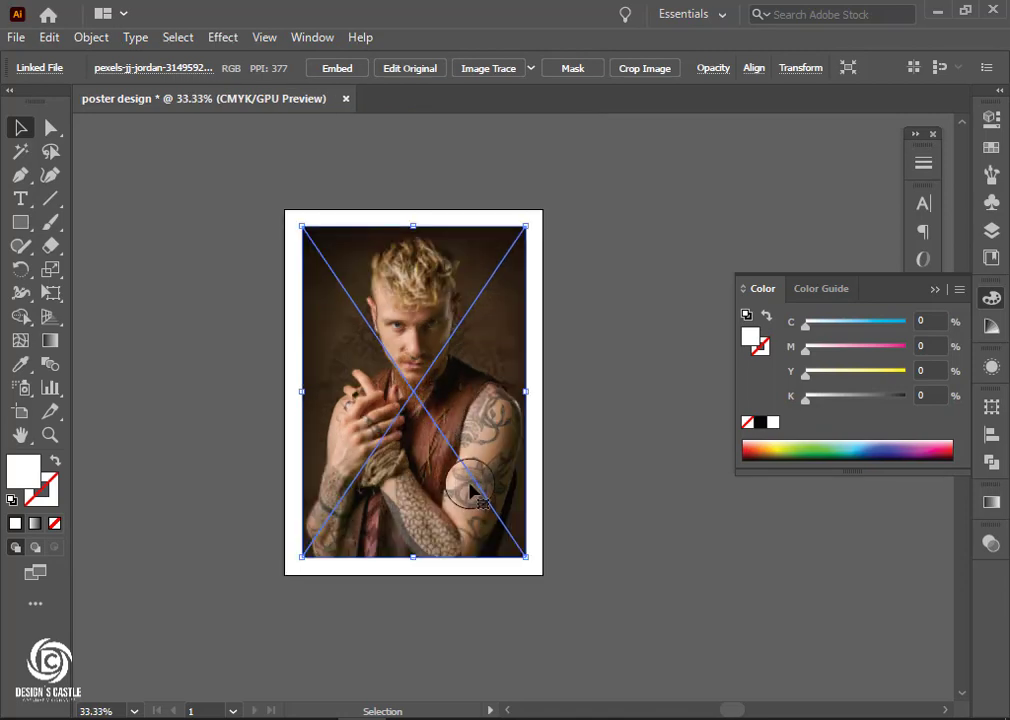
{"action": "left_click_drag", "start_coordinate": [524, 553], "coordinate": [540, 596]}
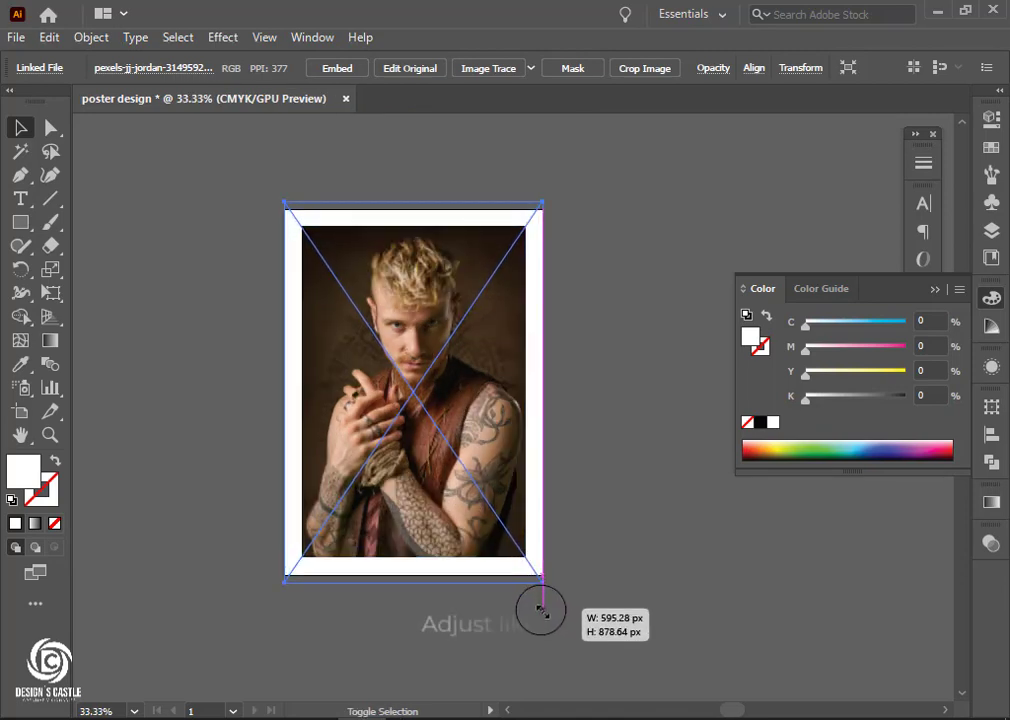
{"action": "mouse_move", "coordinate": [540, 596]}
{"action": "left_mouse_down"}
{"action": "mouse_move", "coordinate": [547, 607]}
{"action": "mouse_move", "coordinate": [545, 597]}
{"action": "left_mouse_up"}
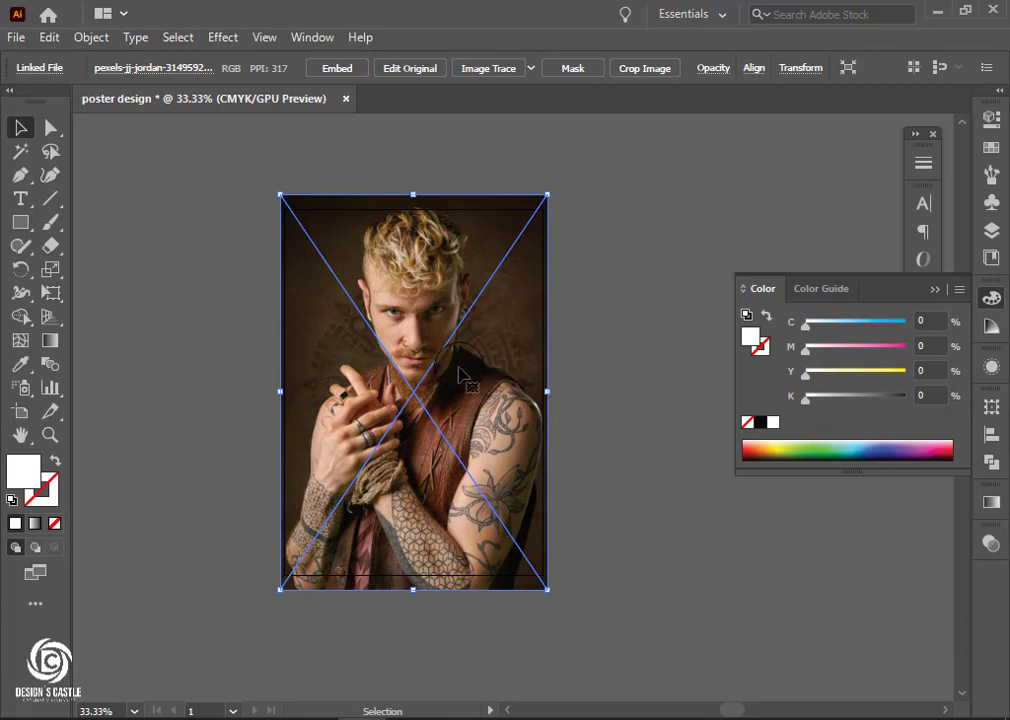
{"action": "scroll", "coordinate": [451, 430], "scroll_direction": "up", "scroll_amount": 2}
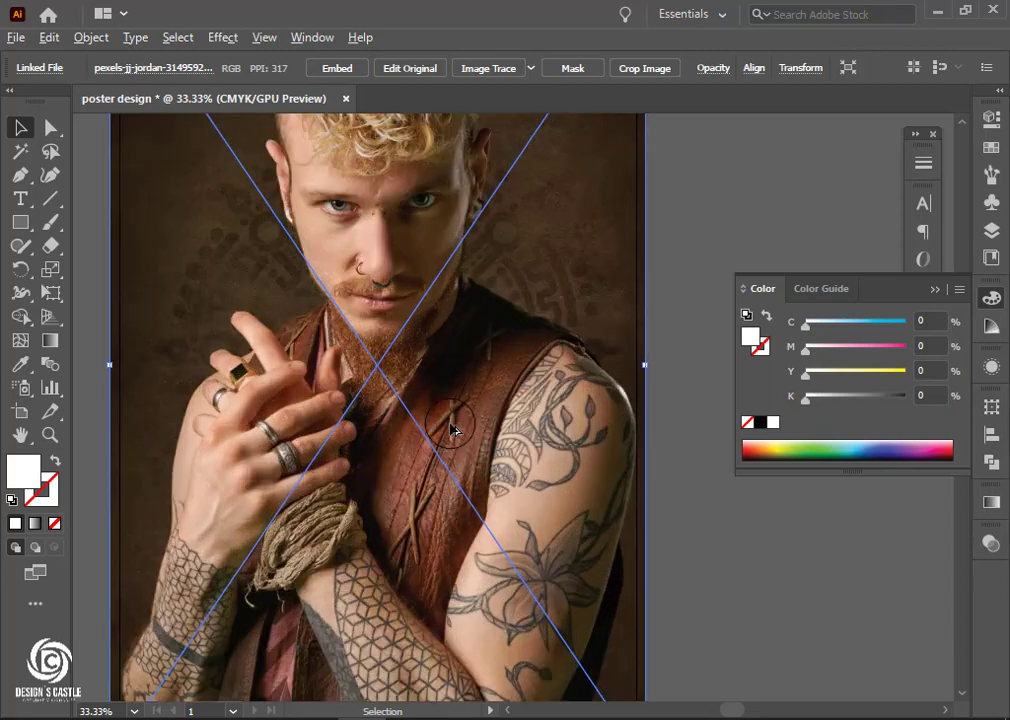
{"action": "scroll", "coordinate": [451, 430], "scroll_direction": "down", "scroll_amount": 2}
{"action": "left_click_drag", "start_coordinate": [643, 690], "coordinate": [638, 694]}
{"action": "scroll", "coordinate": [433, 397], "scroll_direction": "up", "scroll_amount": 1}
{"action": "scroll", "coordinate": [458, 285], "scroll_direction": "up", "scroll_amount": 2}
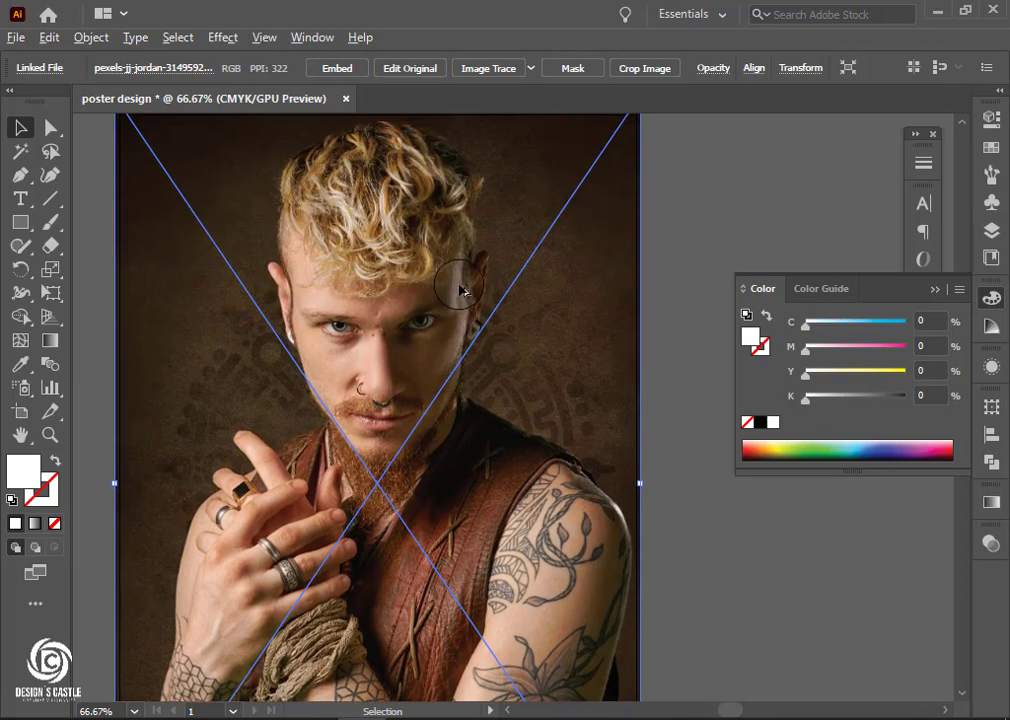
{"action": "scroll", "coordinate": [458, 285], "scroll_direction": "down", "scroll_amount": 1}
{"action": "scroll", "coordinate": [458, 289], "scroll_direction": "down", "scroll_amount": 2}
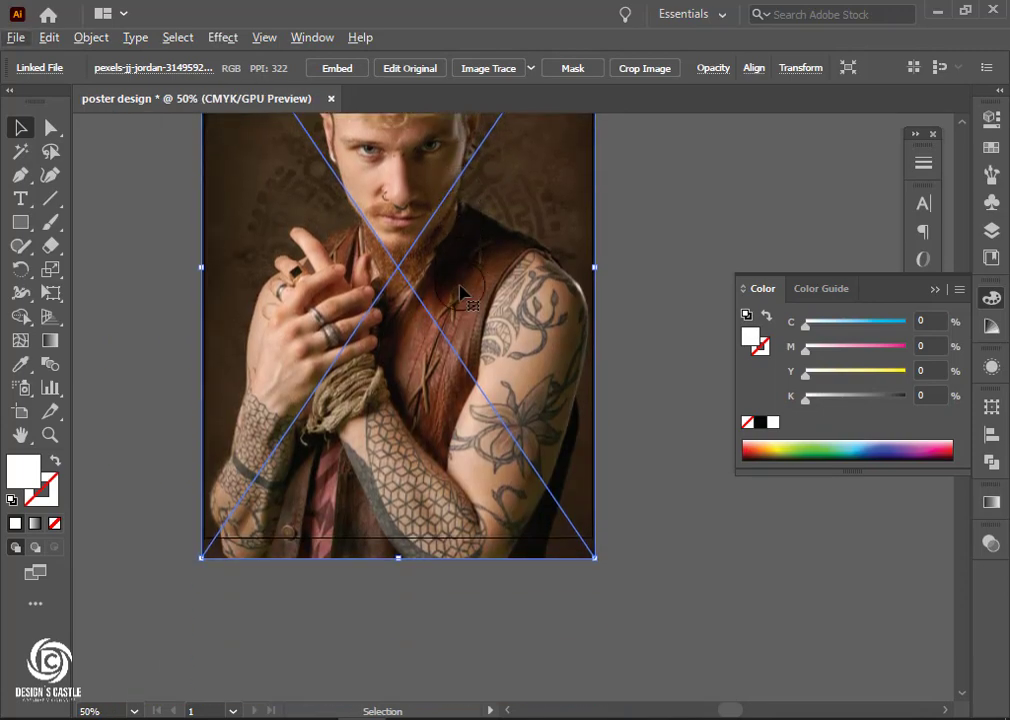
{"action": "left_click", "coordinate": [681, 332]}
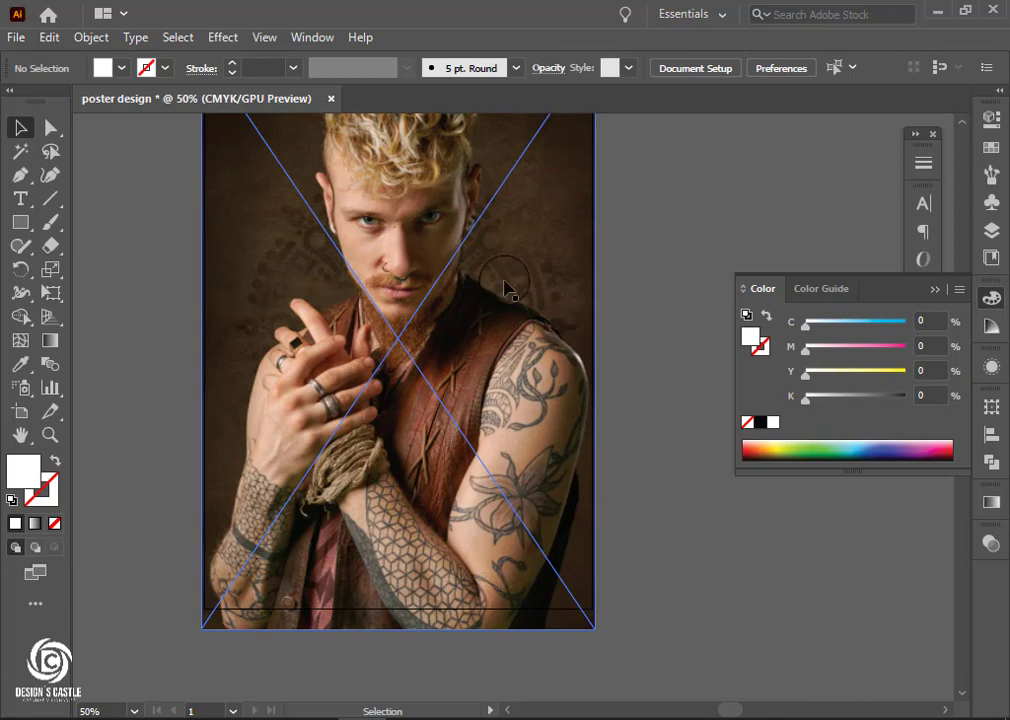
Send the photo behind the white rectangle, select both, and make a clipping mask.
{"action": "left_click", "coordinate": [473, 265]}
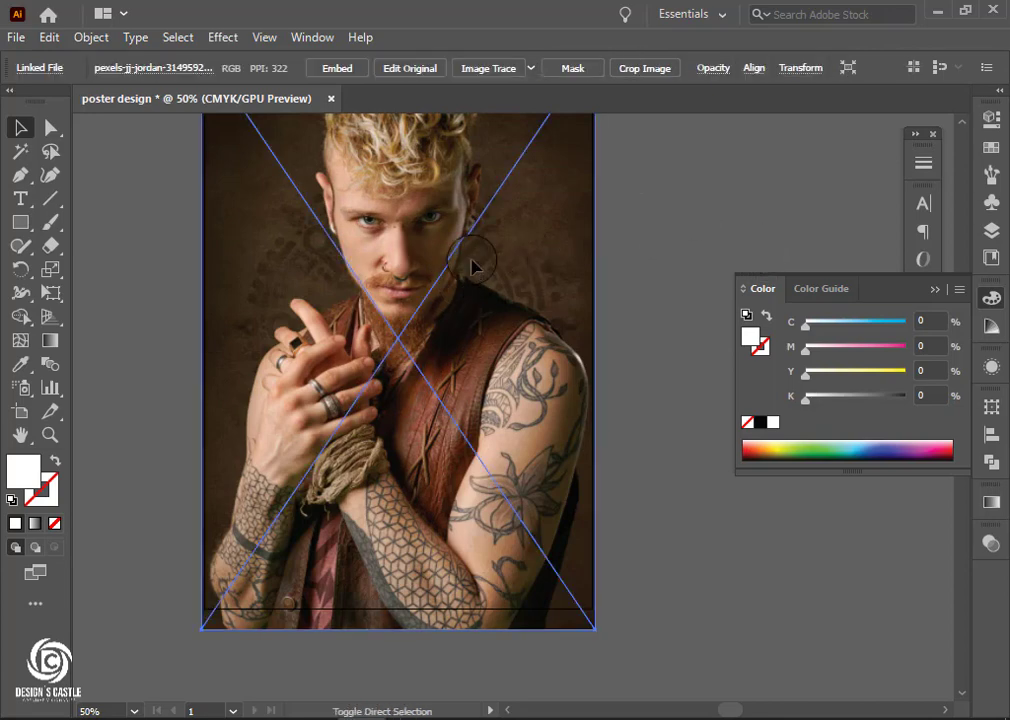
{"action": "key", "text": "ctrl+shift+bracketleft"}
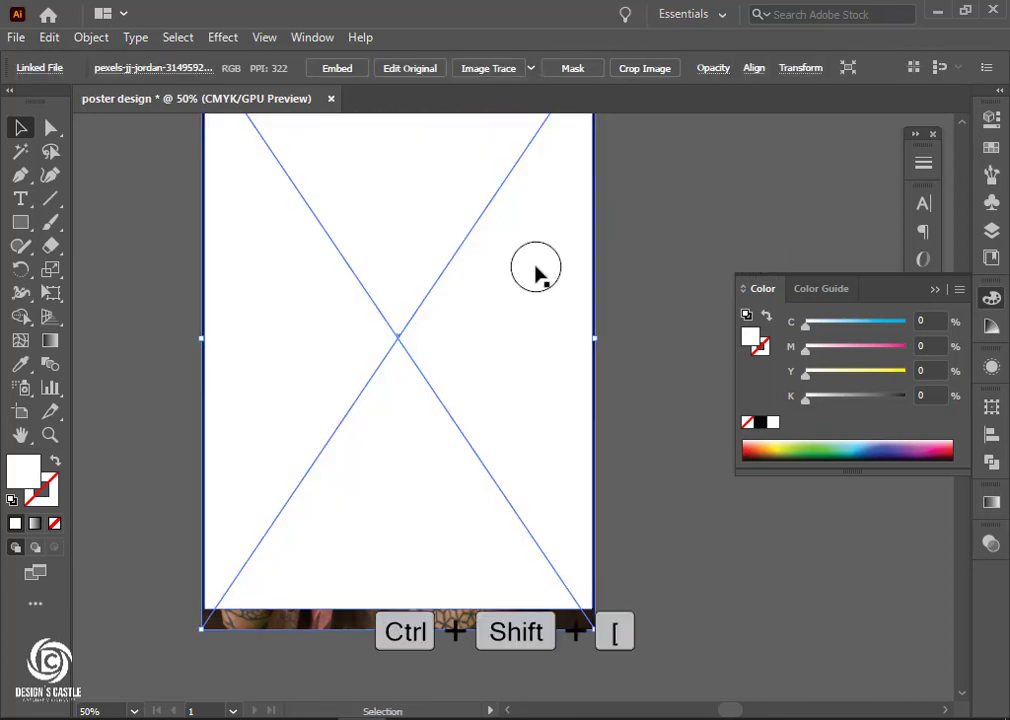
{"action": "left_click", "coordinate": [536, 274]}
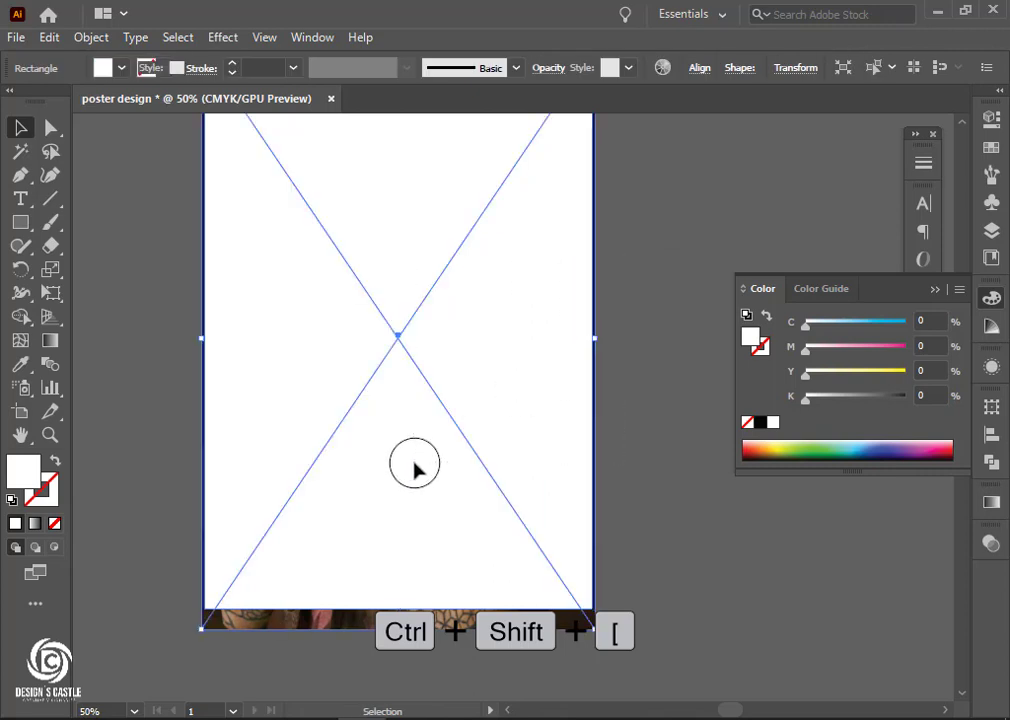
{"action": "key", "text": "ctrl+a"}
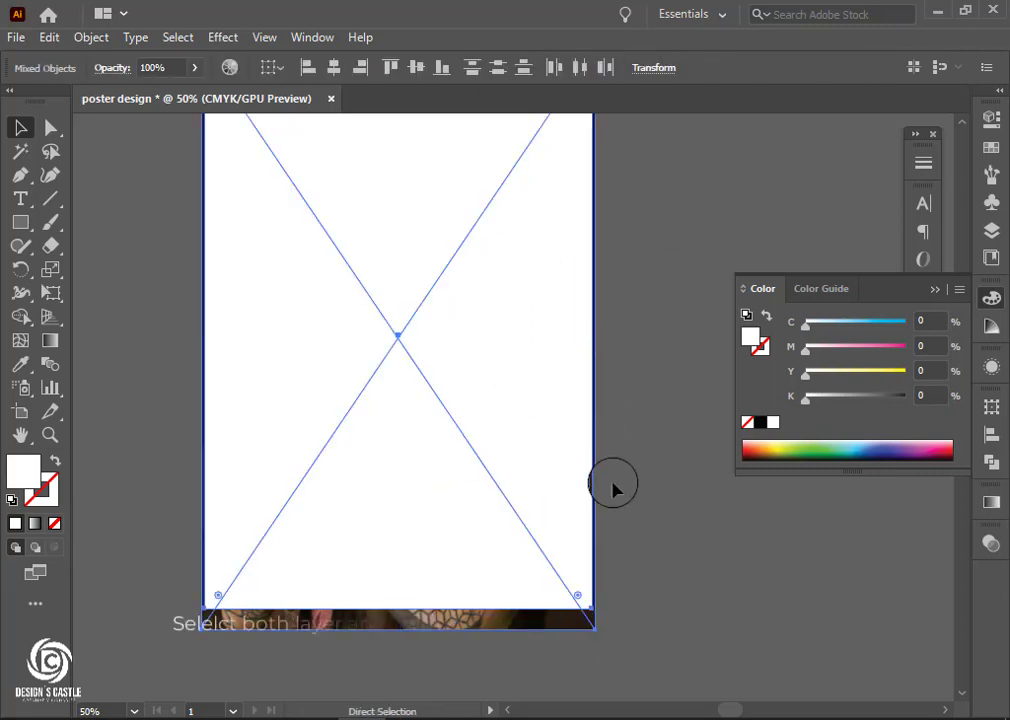
{"action": "right_click", "coordinate": [485, 368]}
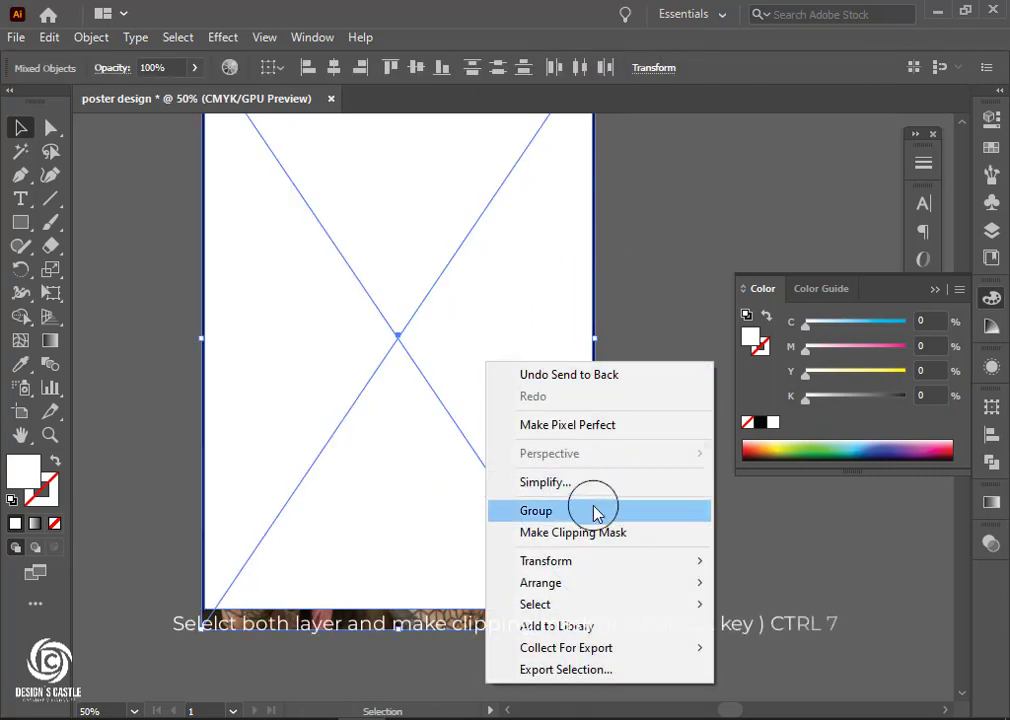
{"action": "left_click", "coordinate": [588, 535]}
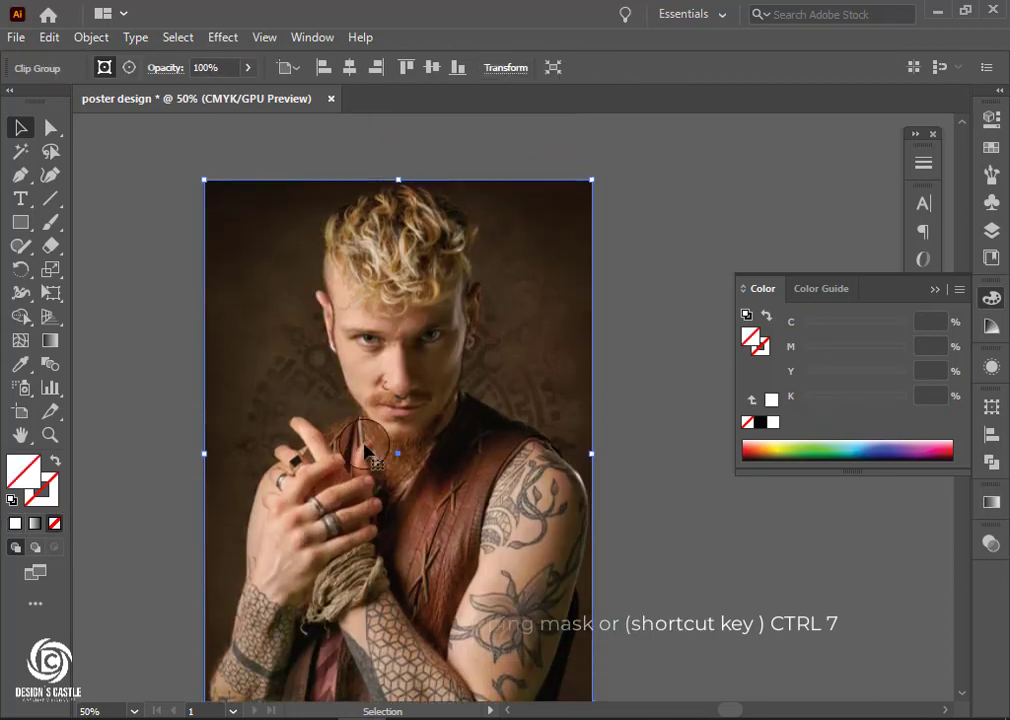
{"action": "key", "text": "ctrl+minus"}
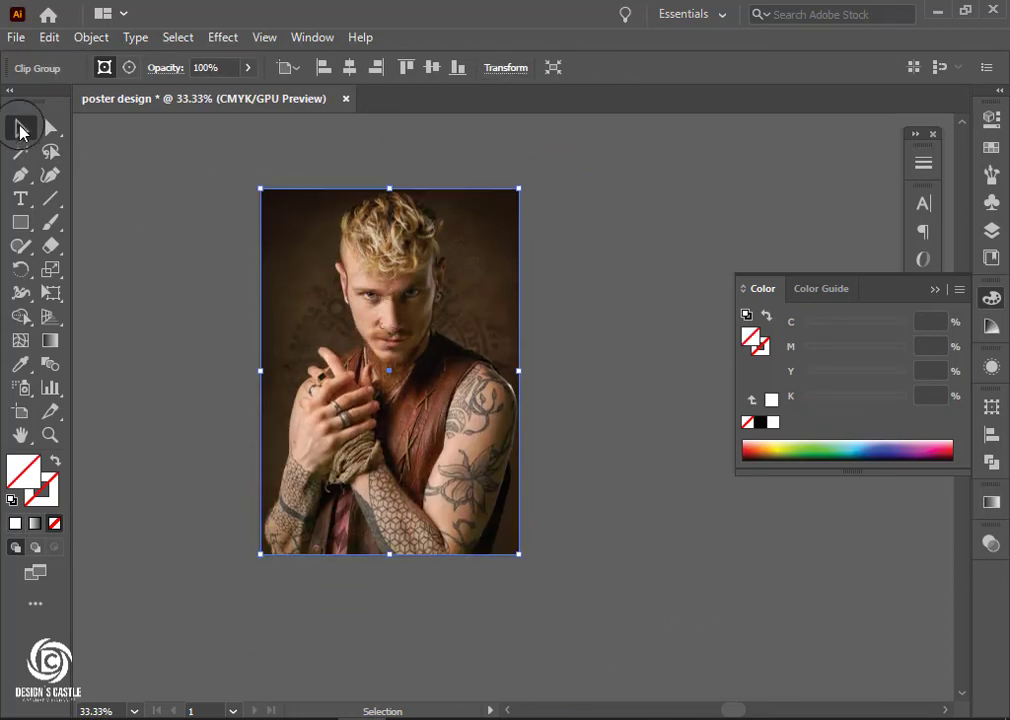
Lock the clipped photo group with Object > Lock > Selection.
{"action": "key", "text": "ctrl+plus"}
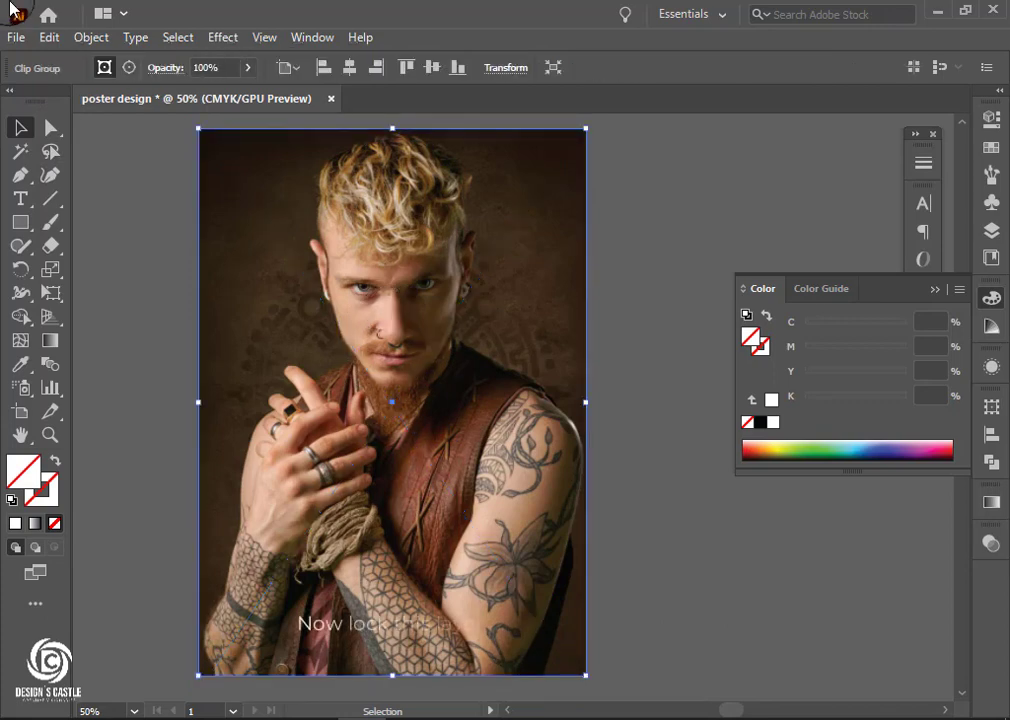
{"action": "left_click", "coordinate": [91, 37]}
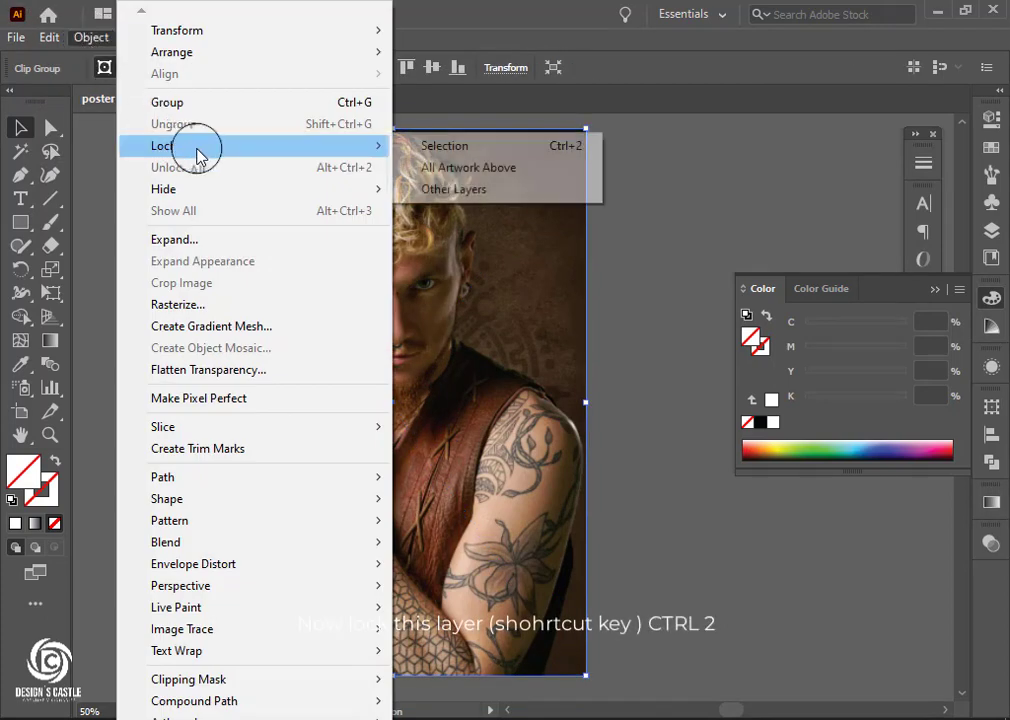
{"action": "mouse_move", "coordinate": [250, 146]}
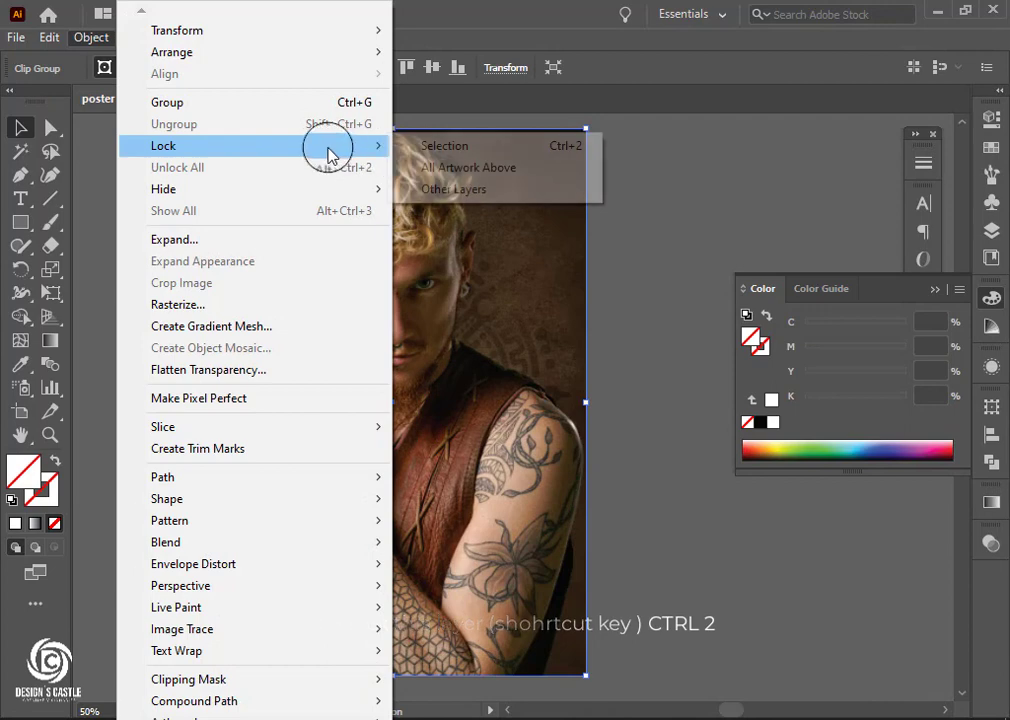
{"action": "left_click", "coordinate": [457, 150]}
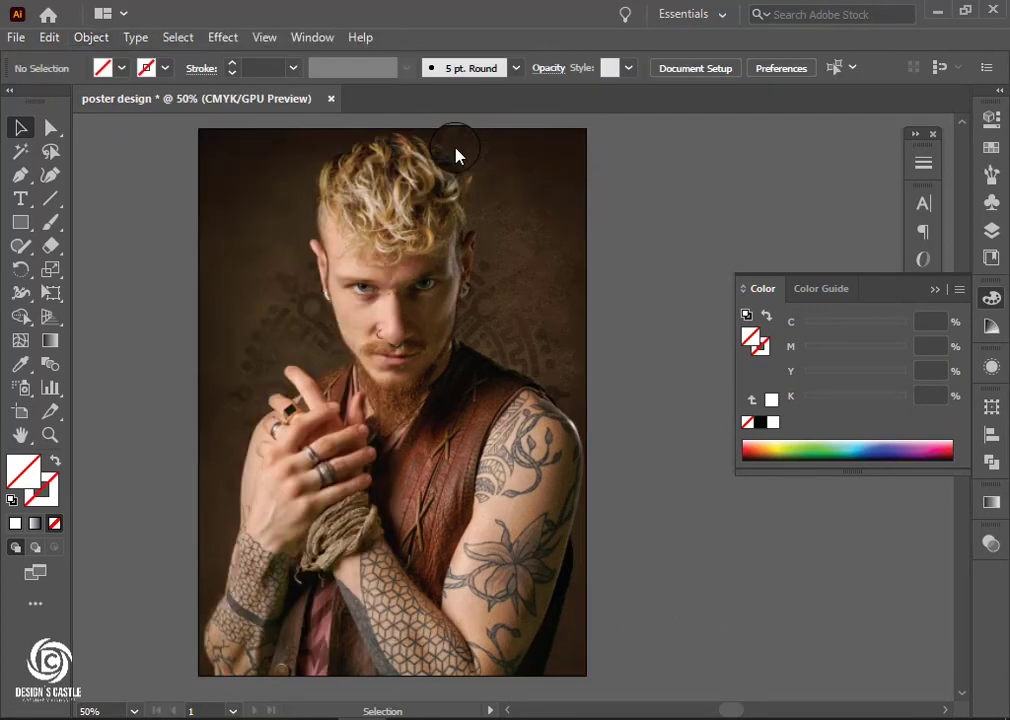
{"action": "scroll", "coordinate": [333, 289], "scroll_direction": "down", "scroll_amount": 2}
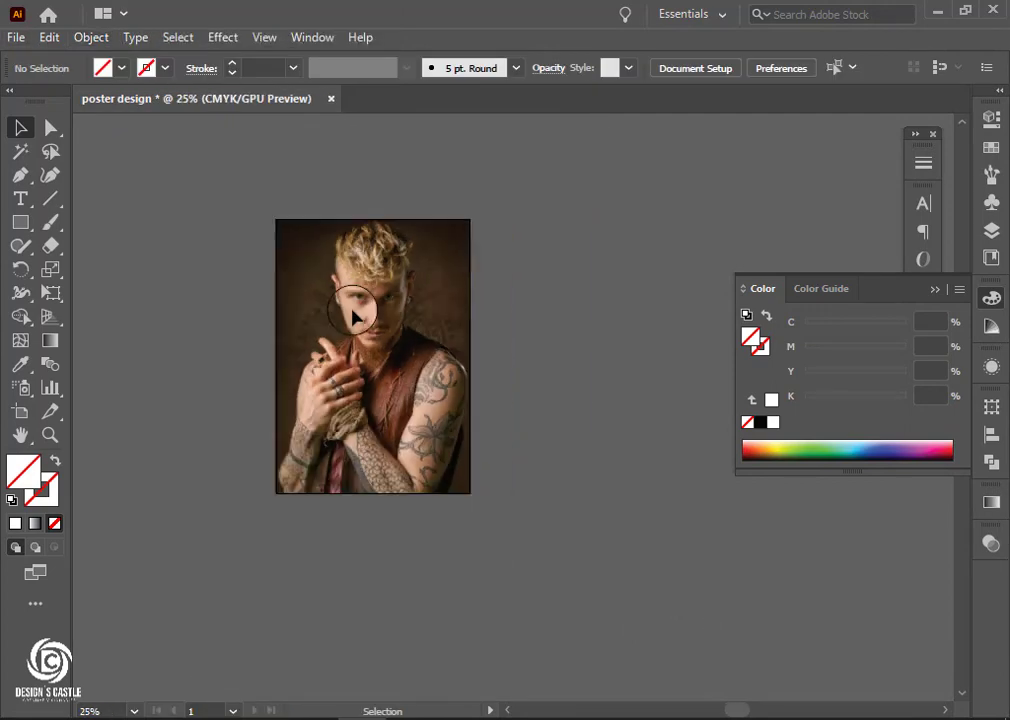
{"action": "scroll", "coordinate": [349, 315], "scroll_direction": "up", "scroll_amount": 1}
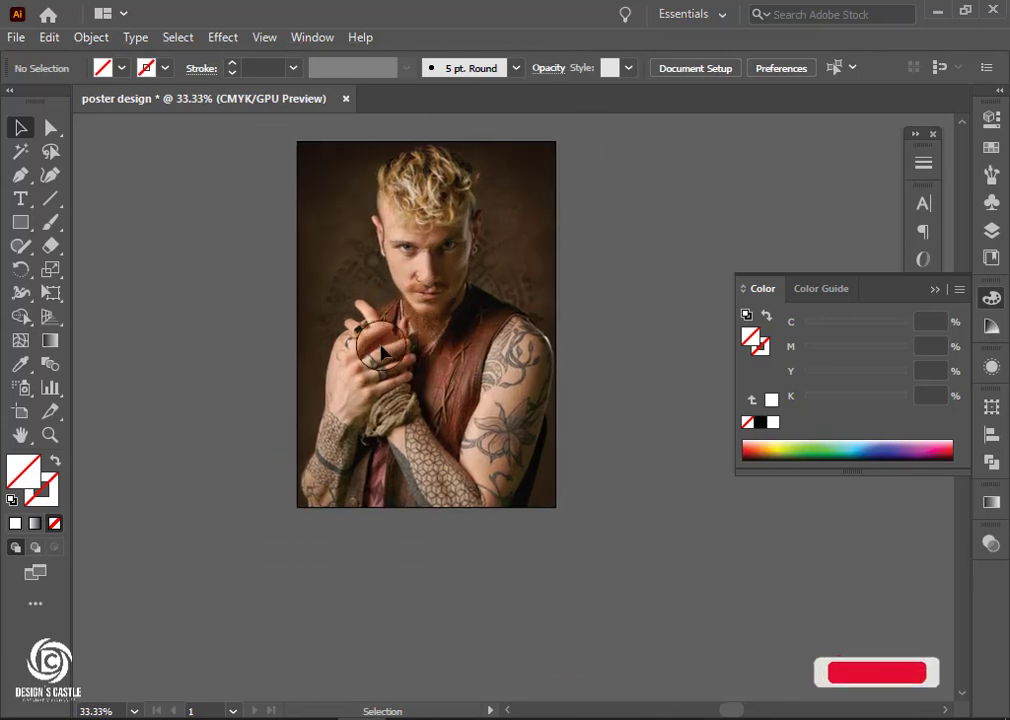
Start a Pen path at the top-left corner and add a point at the bottom-right corner.
{"action": "left_click", "coordinate": [21, 178]}
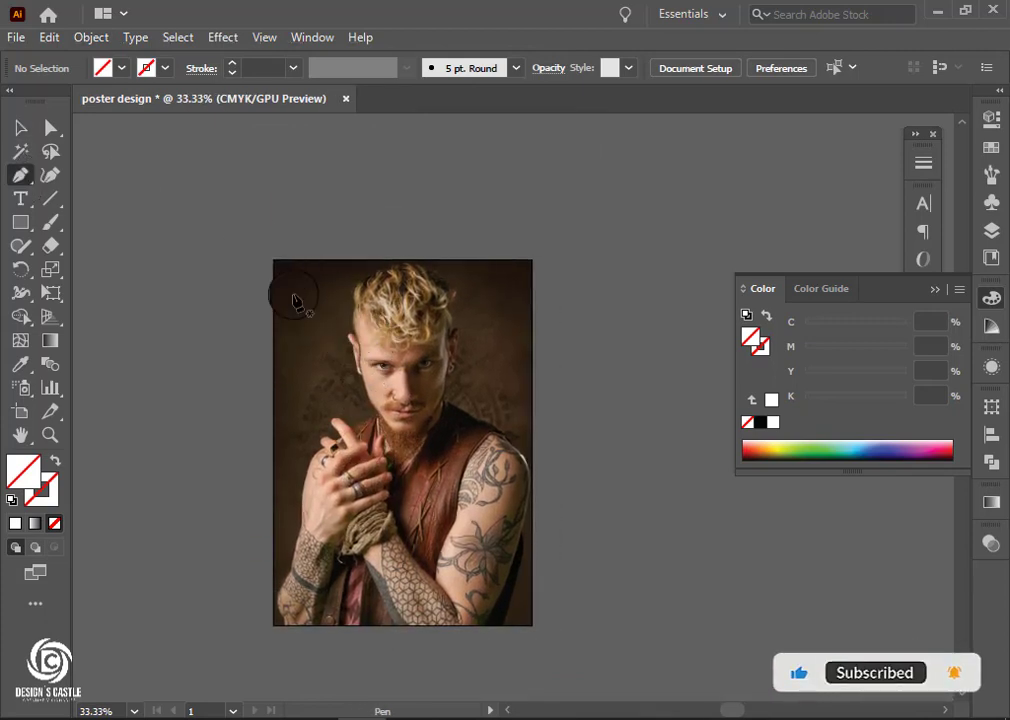
{"action": "left_click", "coordinate": [273, 260]}
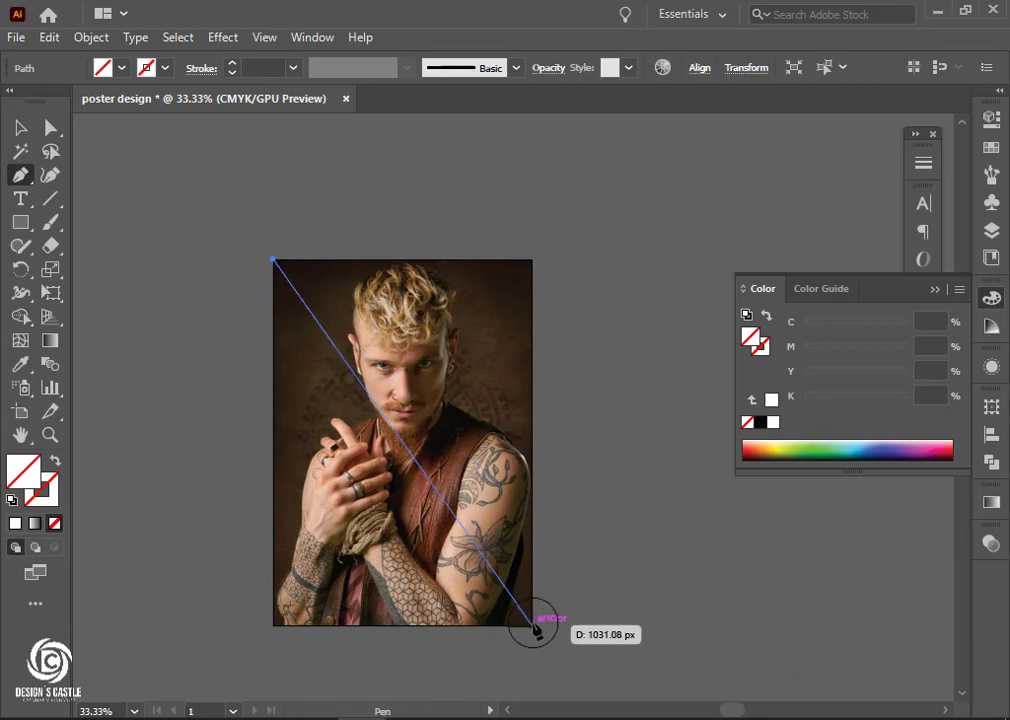
{"action": "left_click", "coordinate": [535, 625]}
{"action": "scroll", "coordinate": [531, 490], "scroll_direction": "down", "scroll_amount": 2}
{"action": "scroll", "coordinate": [525, 455], "scroll_direction": "up", "scroll_amount": 4}
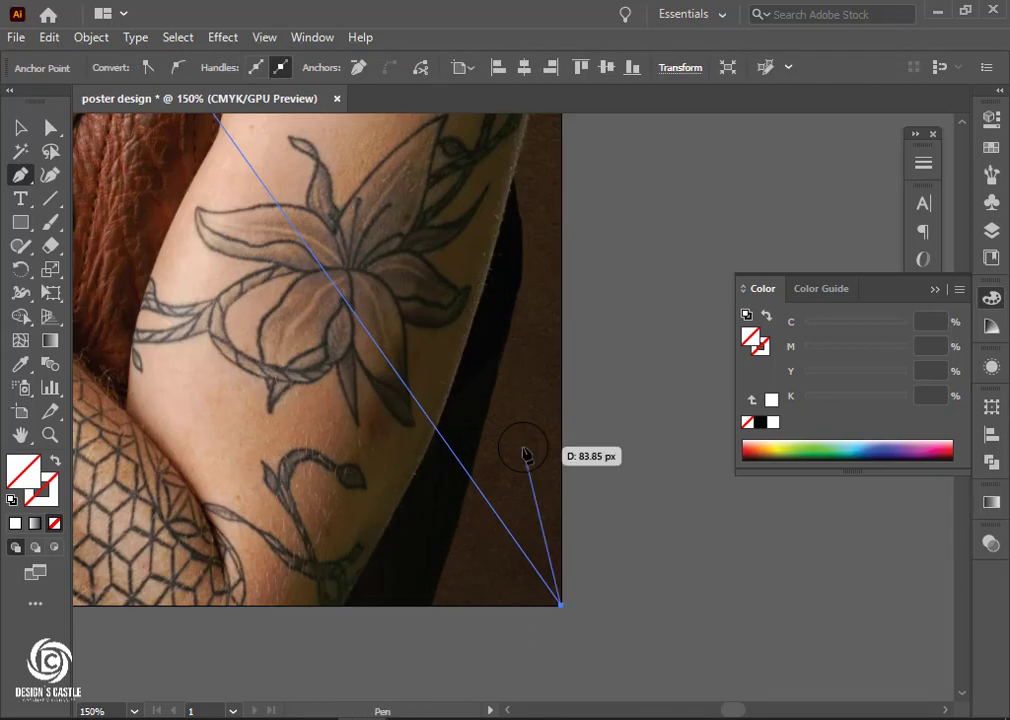
{"action": "scroll", "coordinate": [524, 455], "scroll_direction": "down", "scroll_amount": 1}
{"action": "scroll", "coordinate": [397, 496], "scroll_direction": "down", "scroll_amount": 1}
{"action": "scroll", "coordinate": [400, 505], "scroll_direction": "down", "scroll_amount": 1}
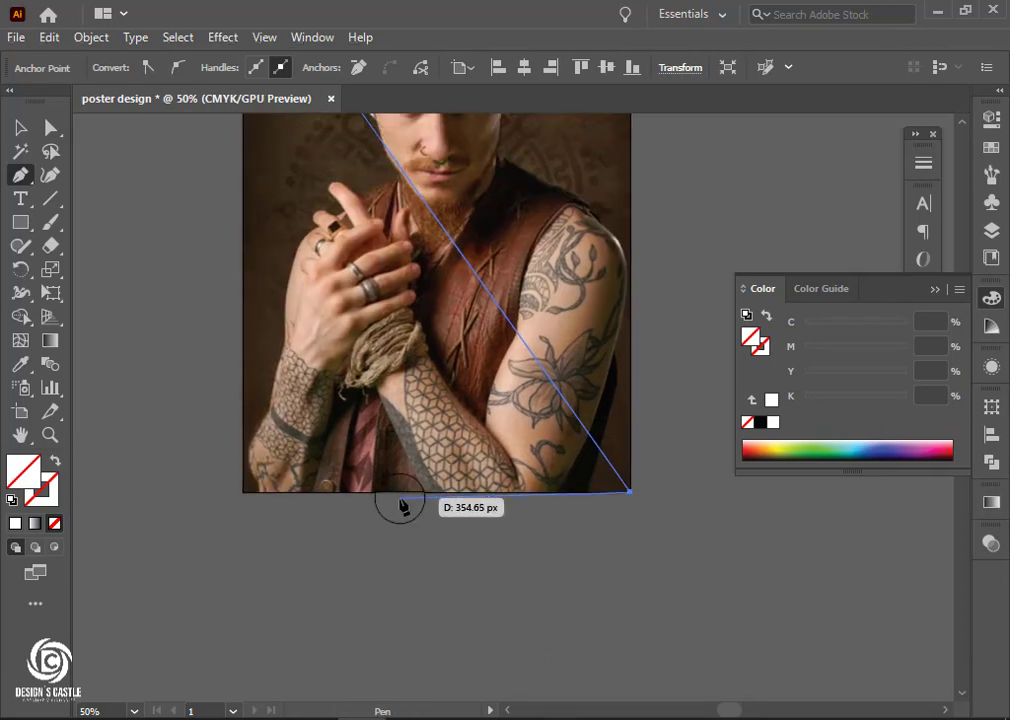
{"action": "scroll", "coordinate": [400, 505], "scroll_direction": "up", "scroll_amount": 2}
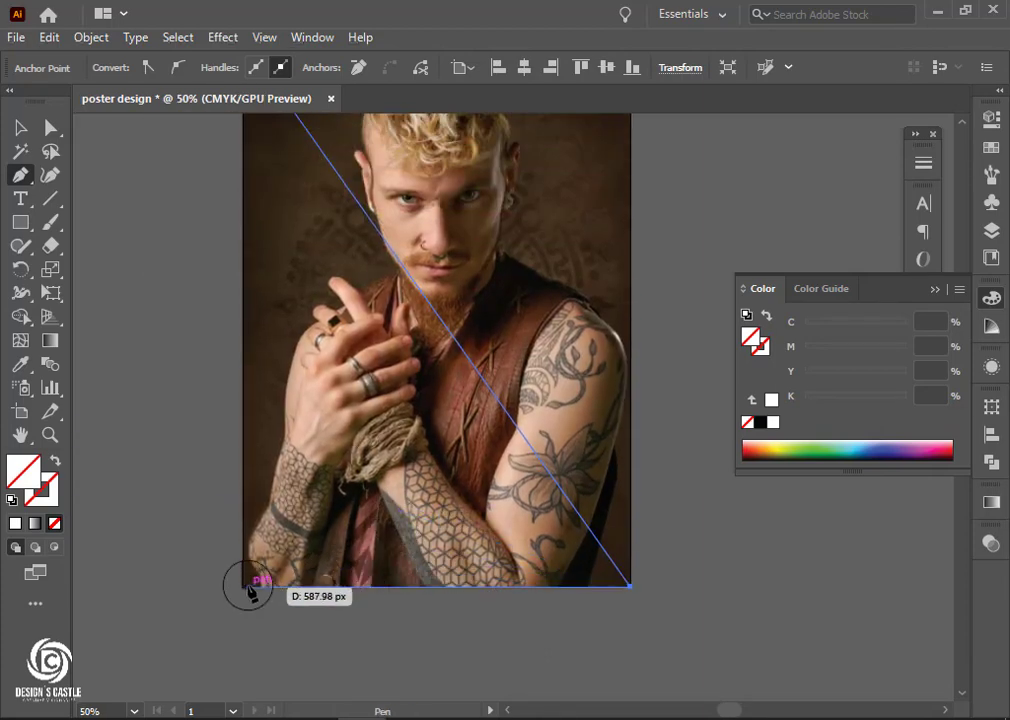
Add the bottom-left corner point and close the triangle back at the top-left.
{"action": "left_click", "coordinate": [245, 586]}
{"action": "scroll", "coordinate": [245, 590], "scroll_direction": "up", "scroll_amount": 1}
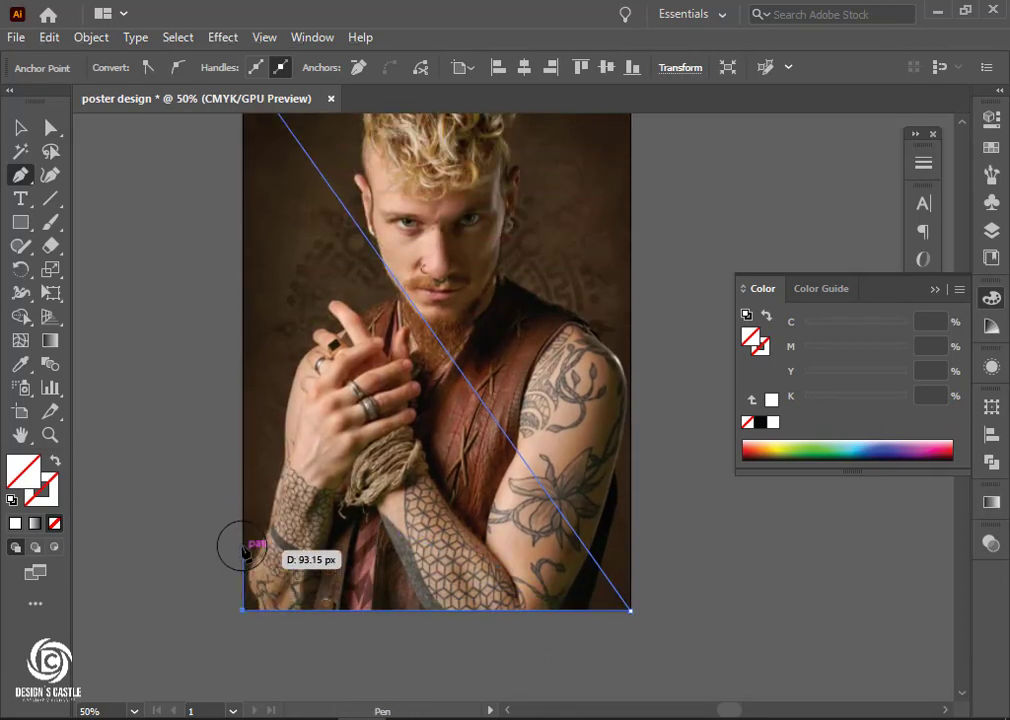
{"action": "scroll", "coordinate": [243, 500], "scroll_direction": "up", "scroll_amount": 1}
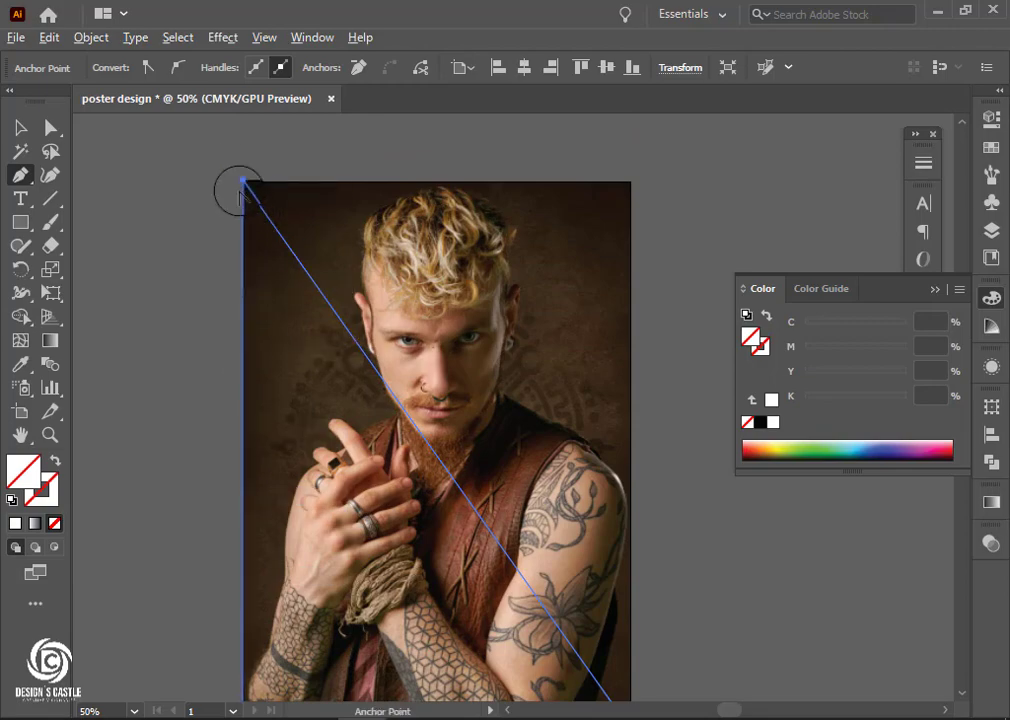
{"action": "scroll", "coordinate": [243, 183], "scroll_direction": "up", "scroll_amount": 3}
{"action": "scroll", "coordinate": [250, 200], "scroll_direction": "up", "scroll_amount": 1}
{"action": "left_click", "coordinate": [275, 237]}
{"action": "scroll", "coordinate": [277, 240], "scroll_direction": "down", "scroll_amount": 6}
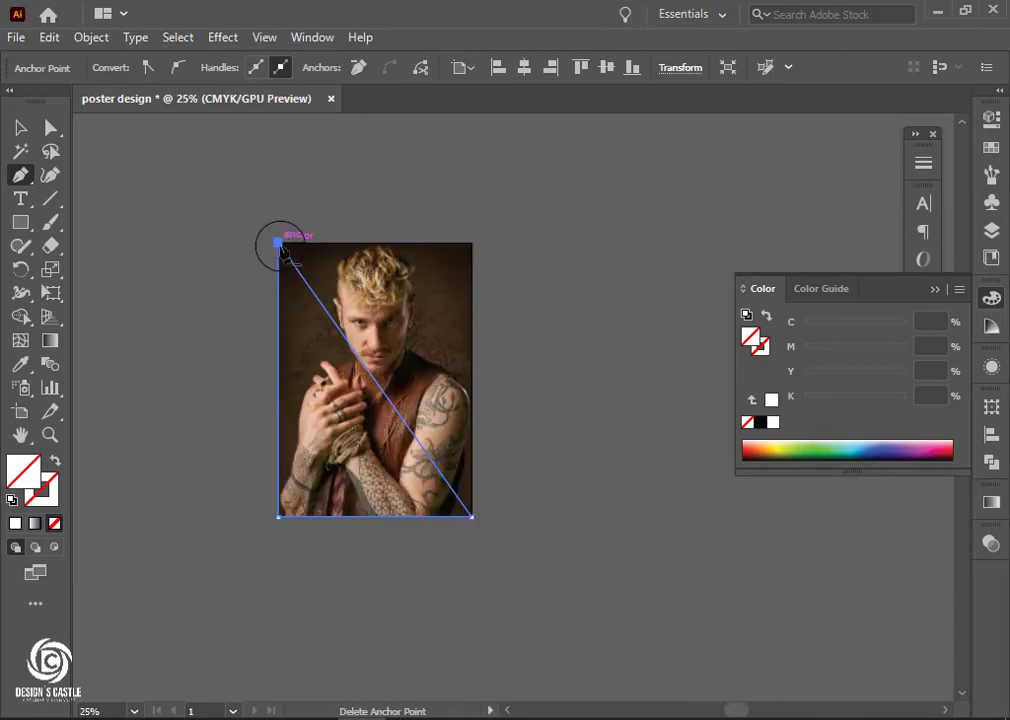
{"action": "scroll", "coordinate": [379, 415], "scroll_direction": "up", "scroll_amount": 1}
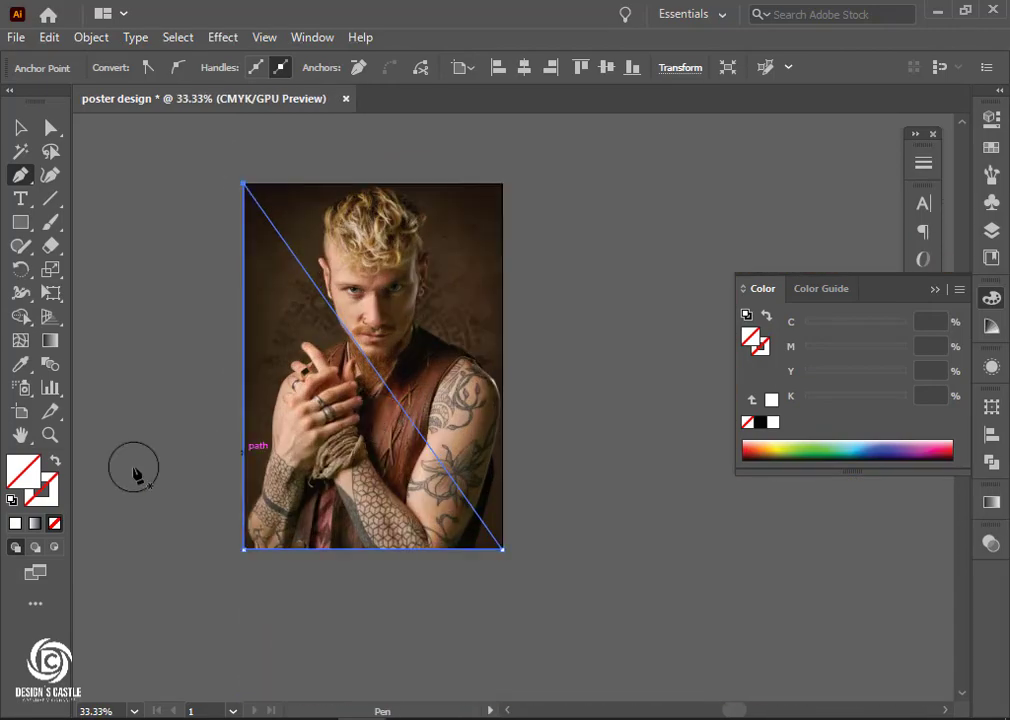
Fill the triangle with bright red #ea0345.
{"action": "double_click", "coordinate": [18, 478]}
{"action": "left_click", "coordinate": [615, 311]}
{"action": "left_click", "coordinate": [655, 248]}
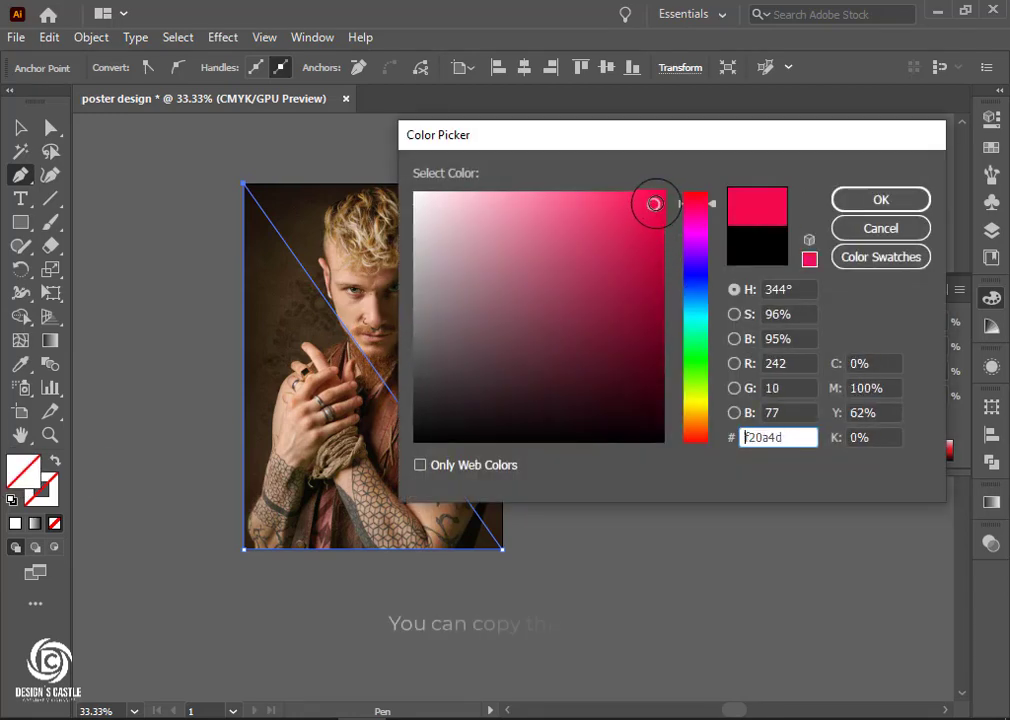
{"action": "left_click_drag", "start_coordinate": [645, 219], "coordinate": [660, 212]}
{"action": "left_click", "coordinate": [873, 200]}
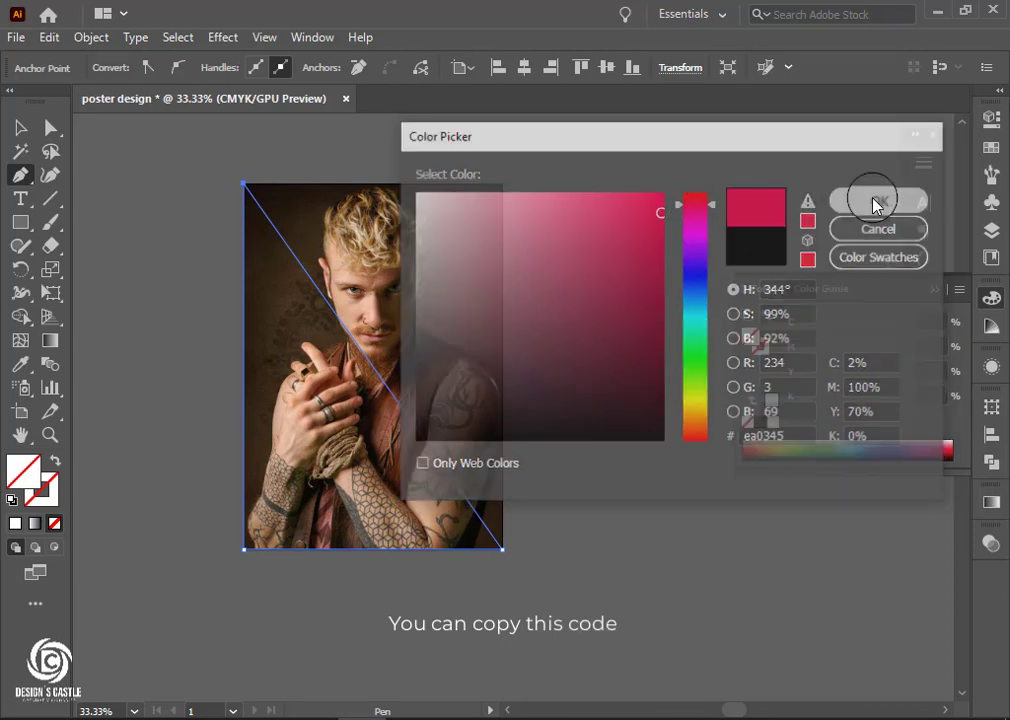
{"action": "scroll", "coordinate": [385, 411], "scroll_direction": "down", "scroll_amount": 2}
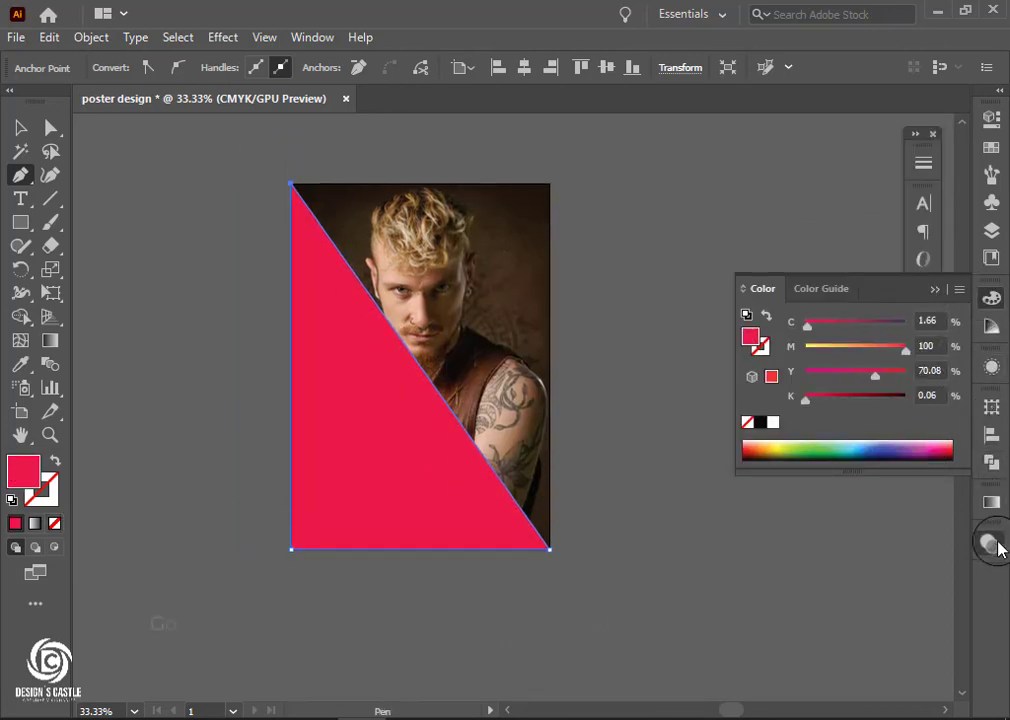
Set the red triangle's transparency blend mode to Soft Light.
{"action": "left_click", "coordinate": [993, 543]}
{"action": "left_click", "coordinate": [814, 566]}
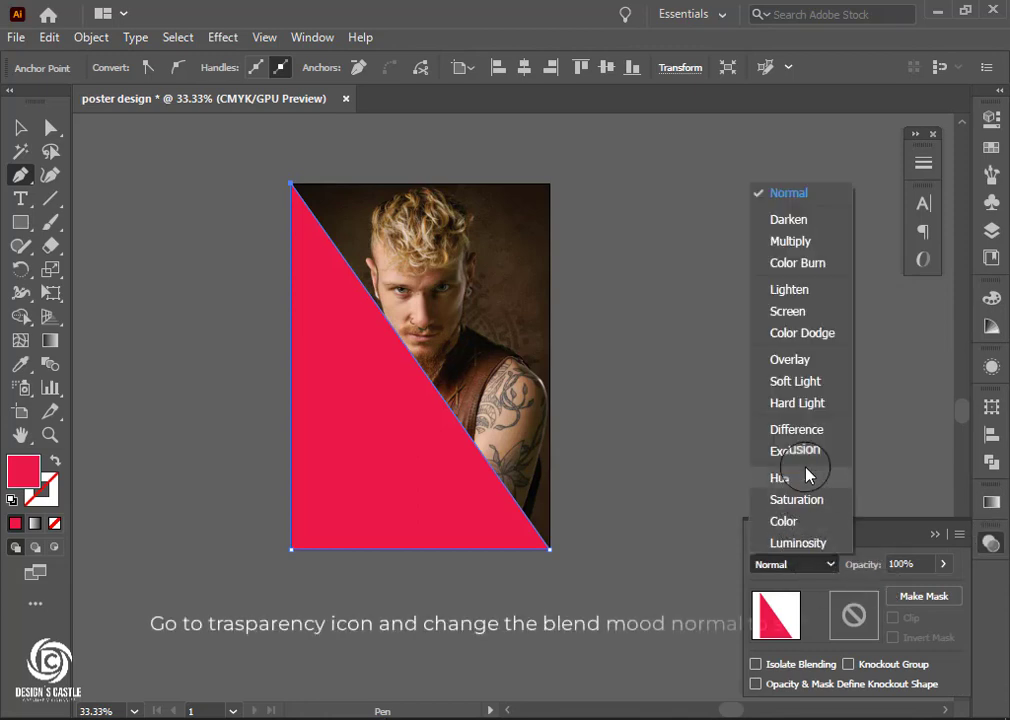
{"action": "left_click", "coordinate": [795, 381]}
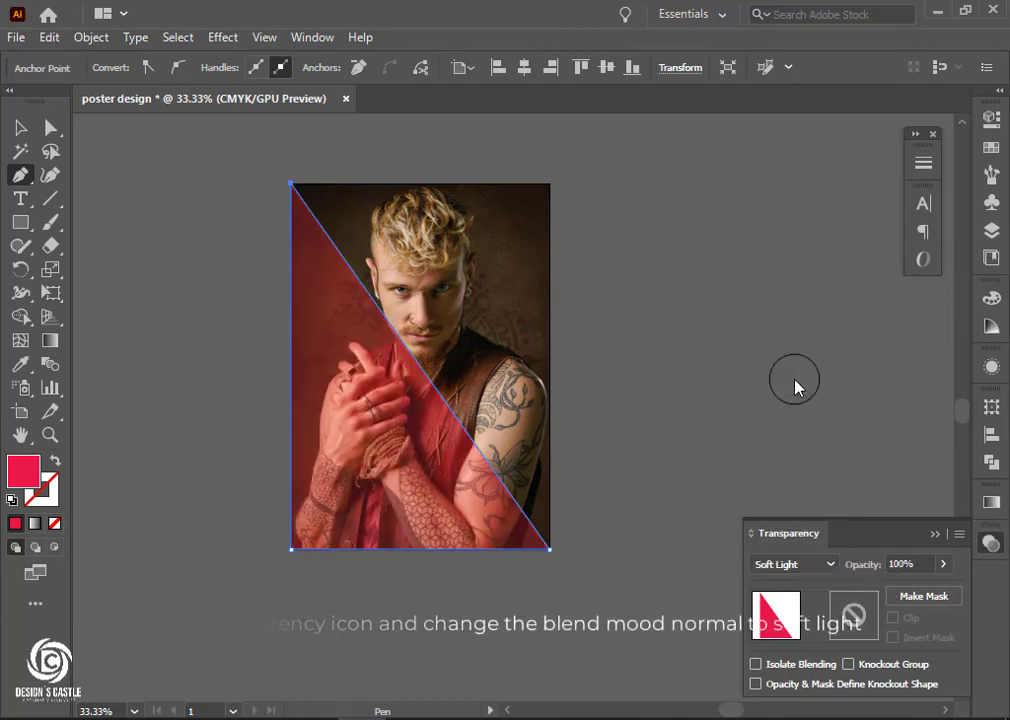
{"action": "scroll", "coordinate": [371, 385], "scroll_direction": "up", "scroll_amount": 1}
{"action": "scroll", "coordinate": [371, 385], "scroll_direction": "down", "scroll_amount": 1}
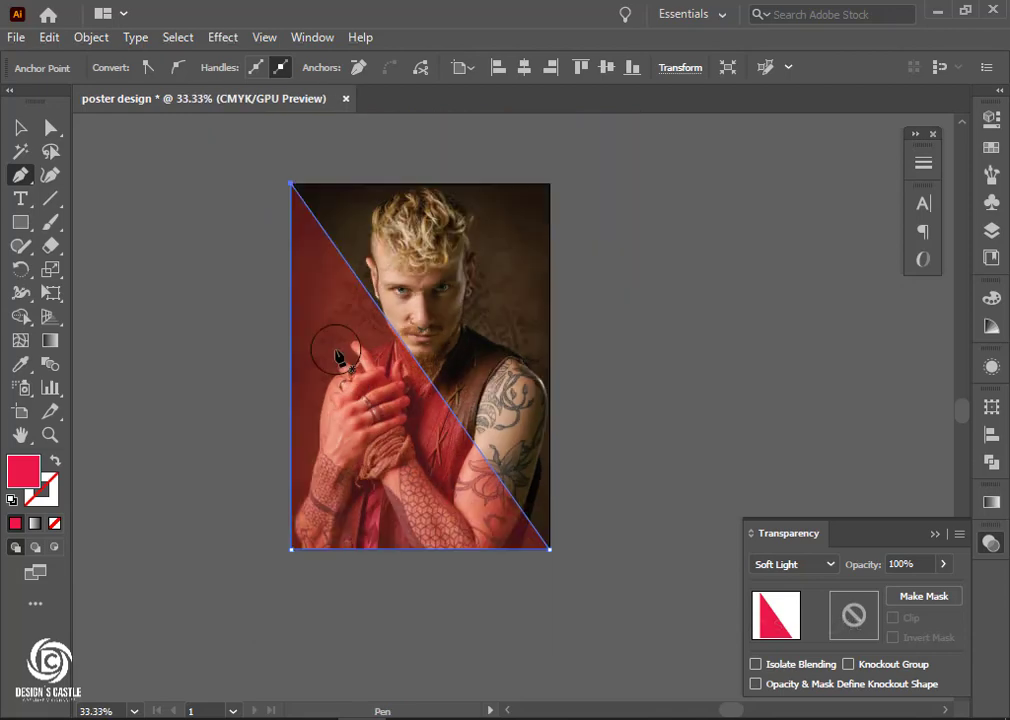
{"action": "key", "text": "v"}
{"action": "left_click", "coordinate": [125, 210]}
Pen a closed triangle from the top-left and top-right corners to a point down the right edge.
{"action": "left_click", "coordinate": [20, 175]}
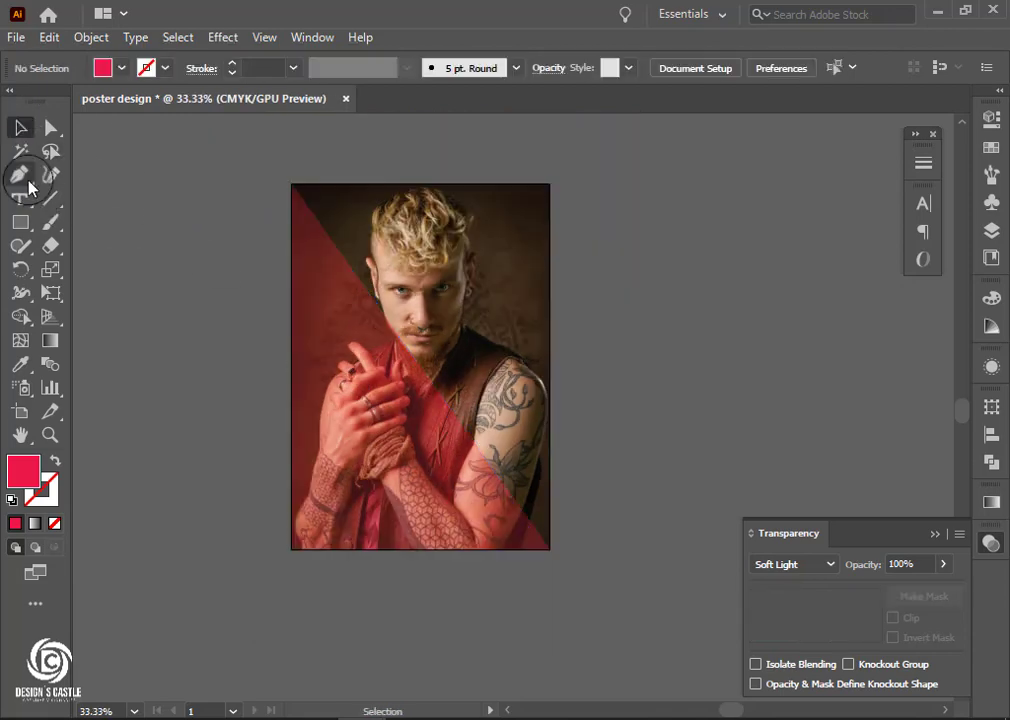
{"action": "left_click", "coordinate": [290, 184]}
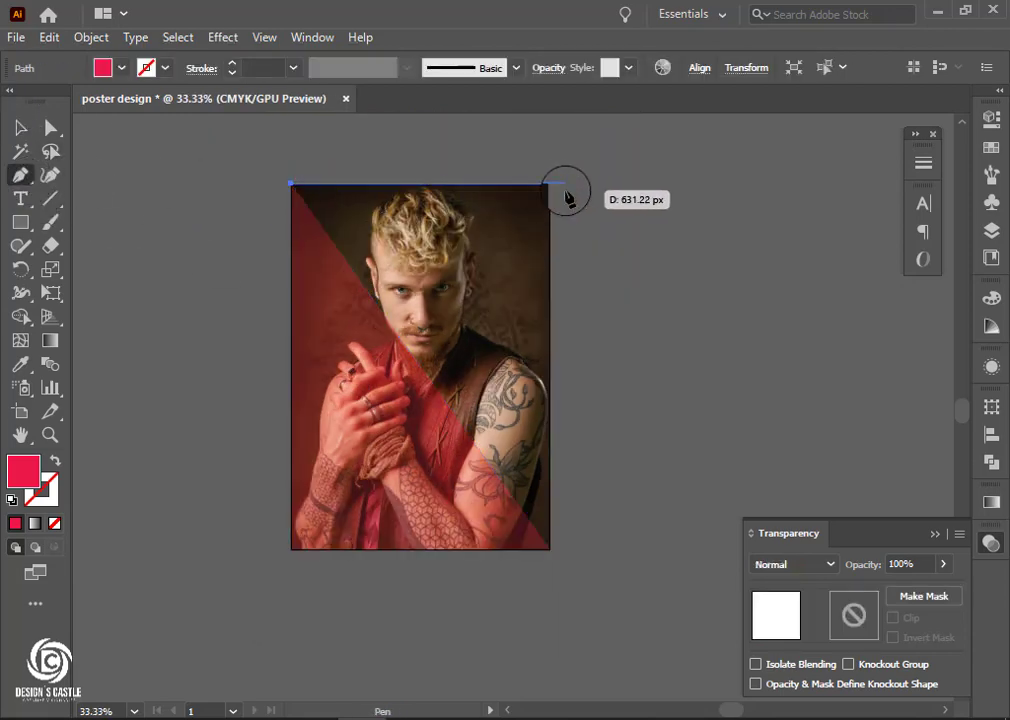
{"action": "left_click", "coordinate": [548, 184]}
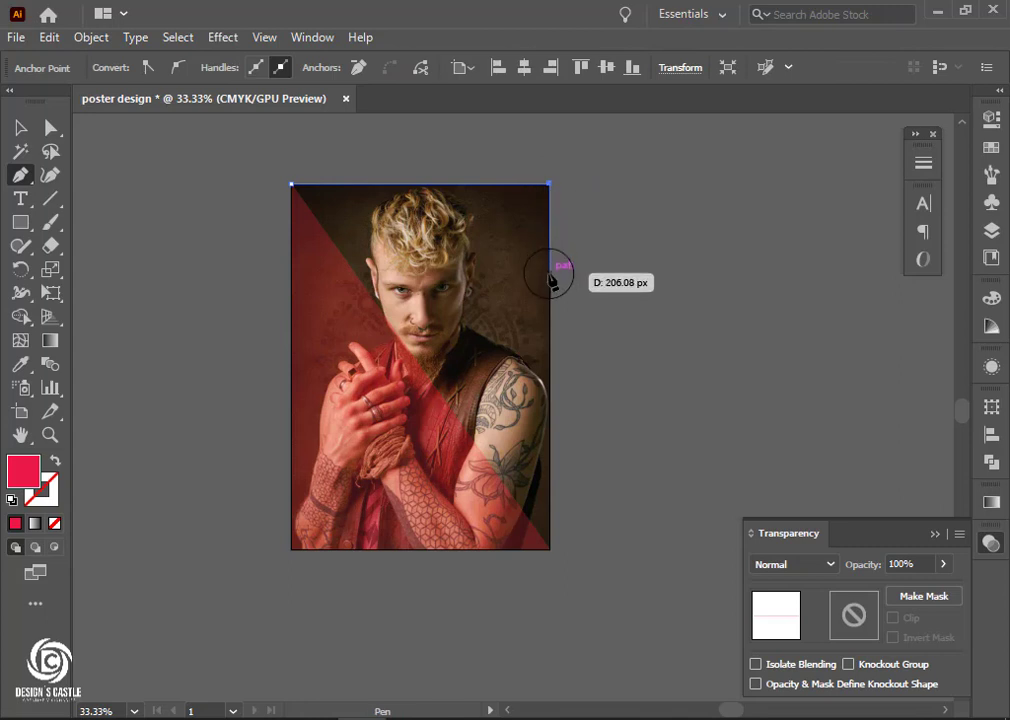
{"action": "left_click", "coordinate": [549, 275]}
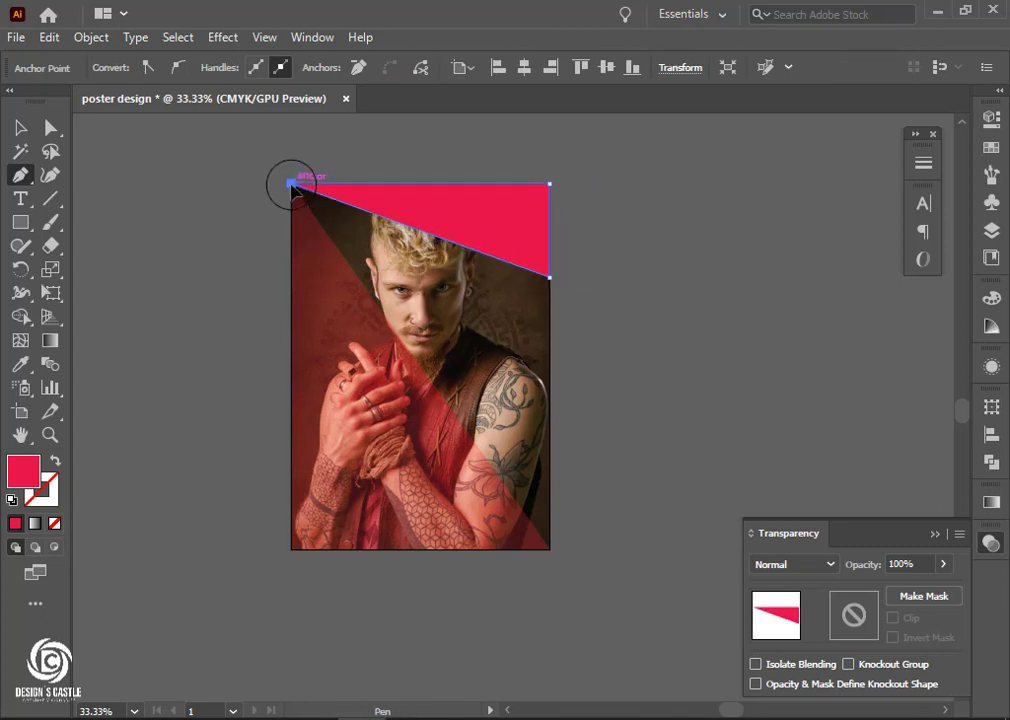
{"action": "left_click", "coordinate": [290, 184]}
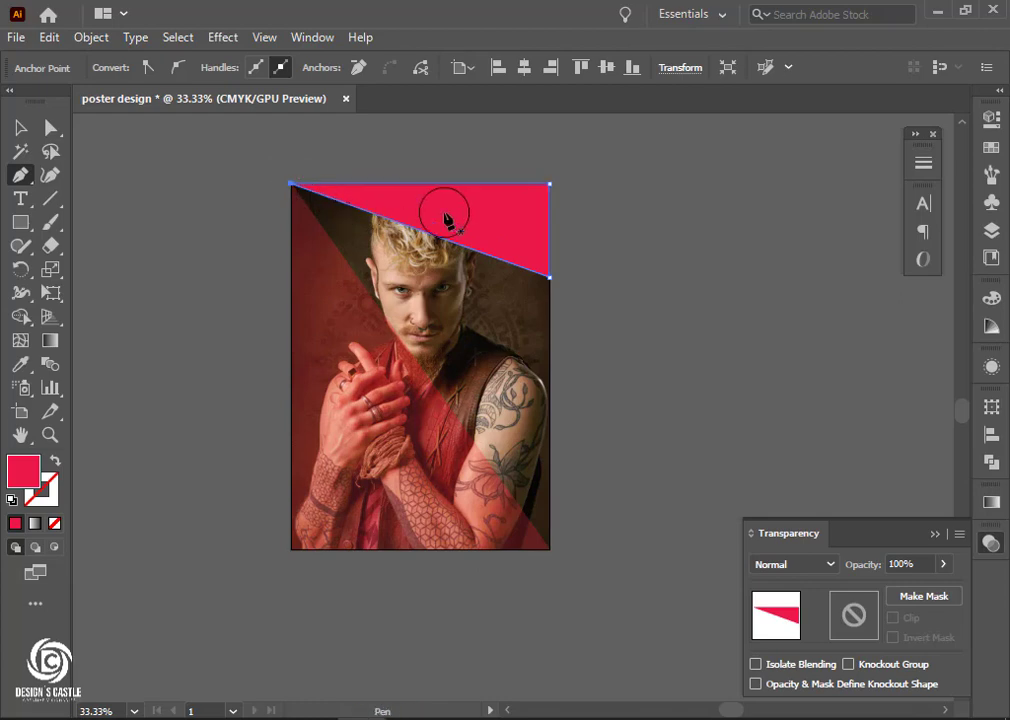
Fill the new triangle near-white #ededed and blend it as Saturation.
{"action": "double_click", "coordinate": [24, 480]}
{"action": "left_click_drag", "start_coordinate": [428, 289], "coordinate": [413, 208]}
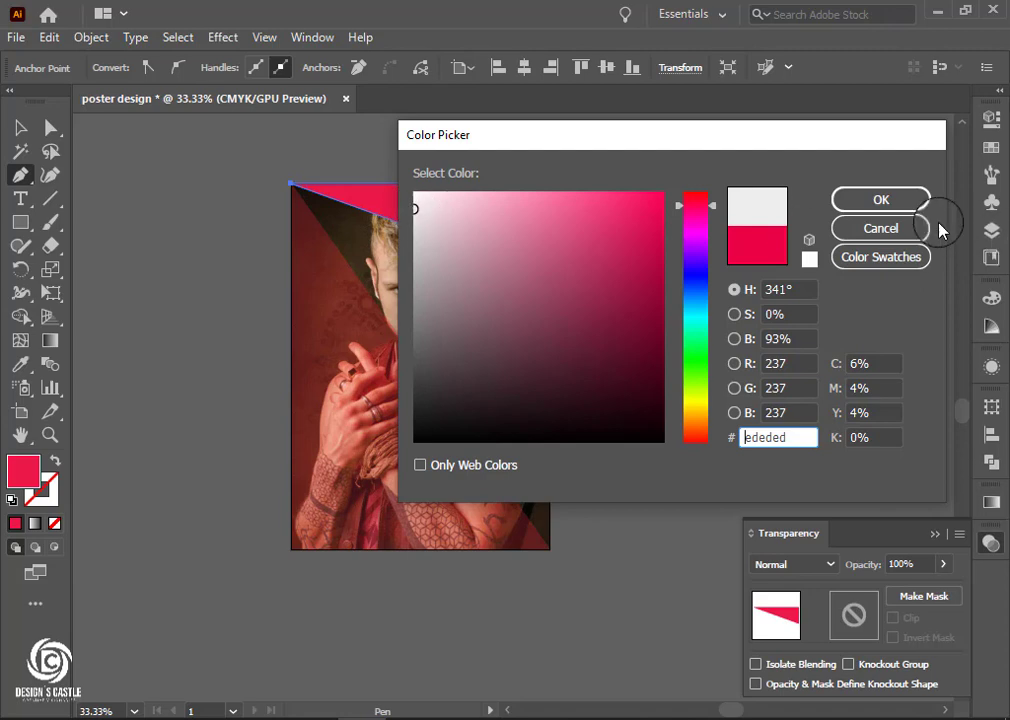
{"action": "left_click", "coordinate": [893, 202]}
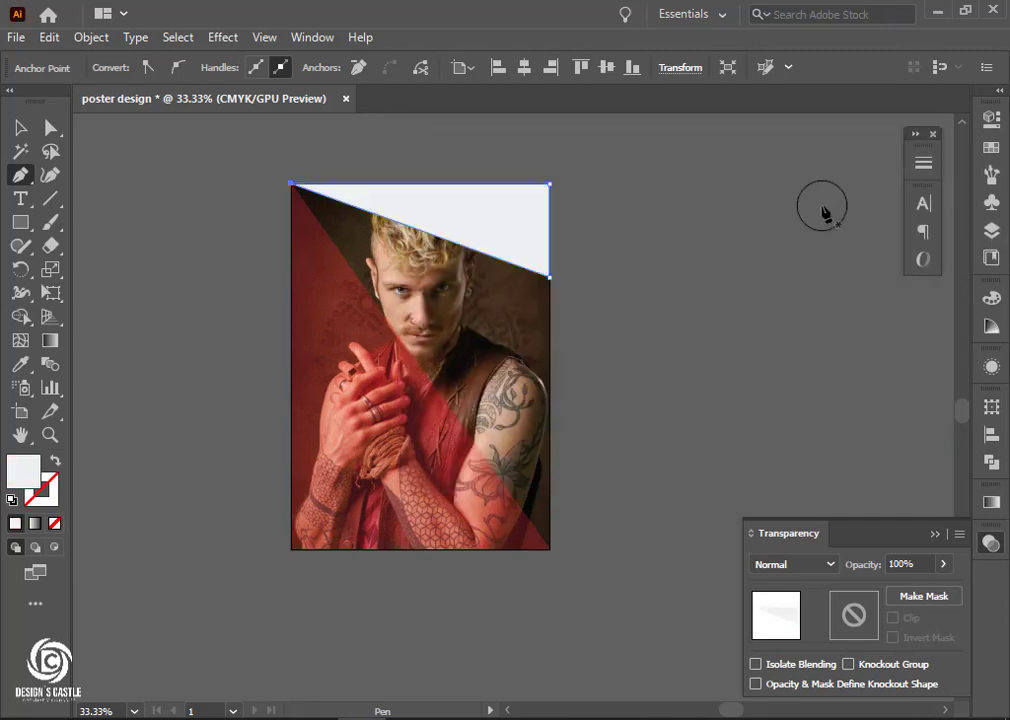
{"action": "left_click", "coordinate": [826, 570]}
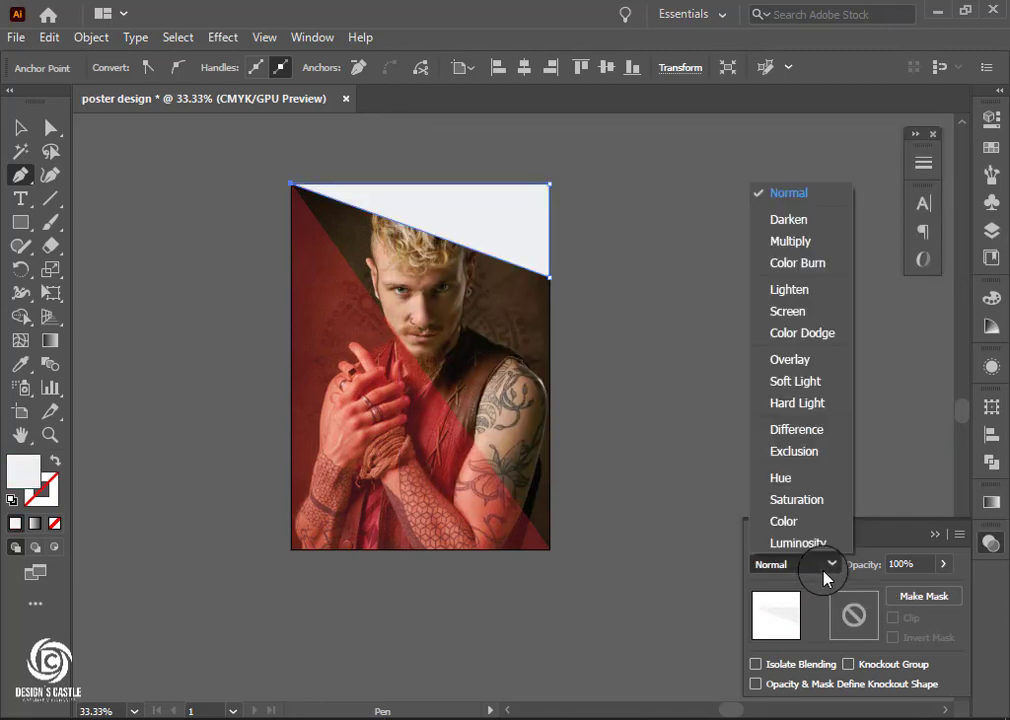
{"action": "left_click", "coordinate": [785, 501]}
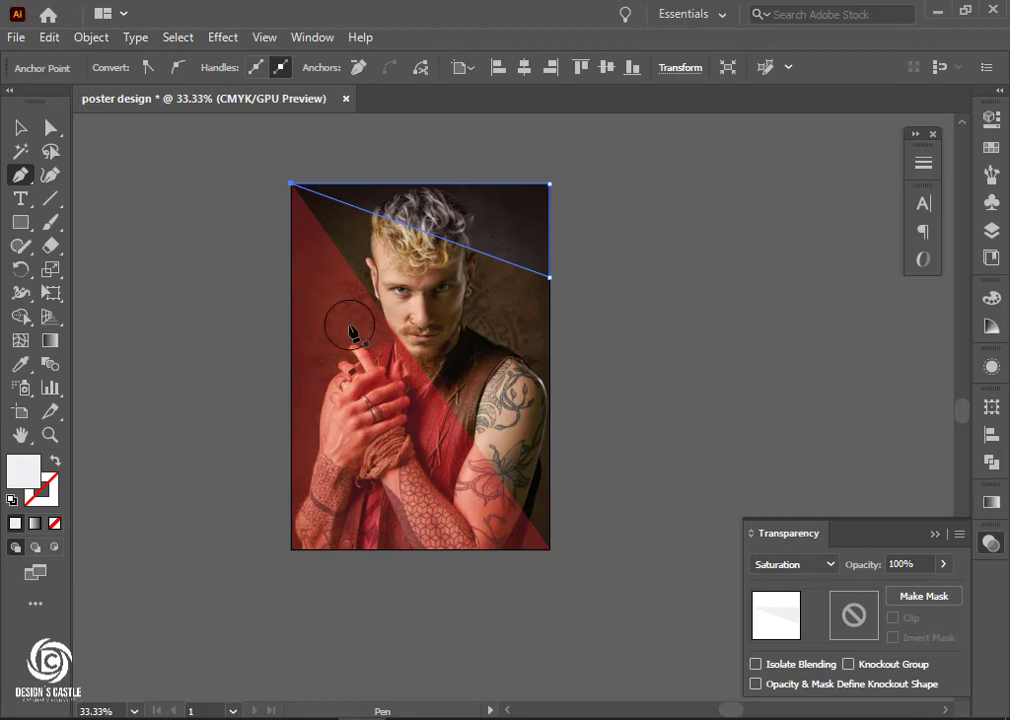
Pen a triangle through the right edge, the bottom-right corner and the top-left corner.
{"action": "key", "text": "ctrl+shift+a"}
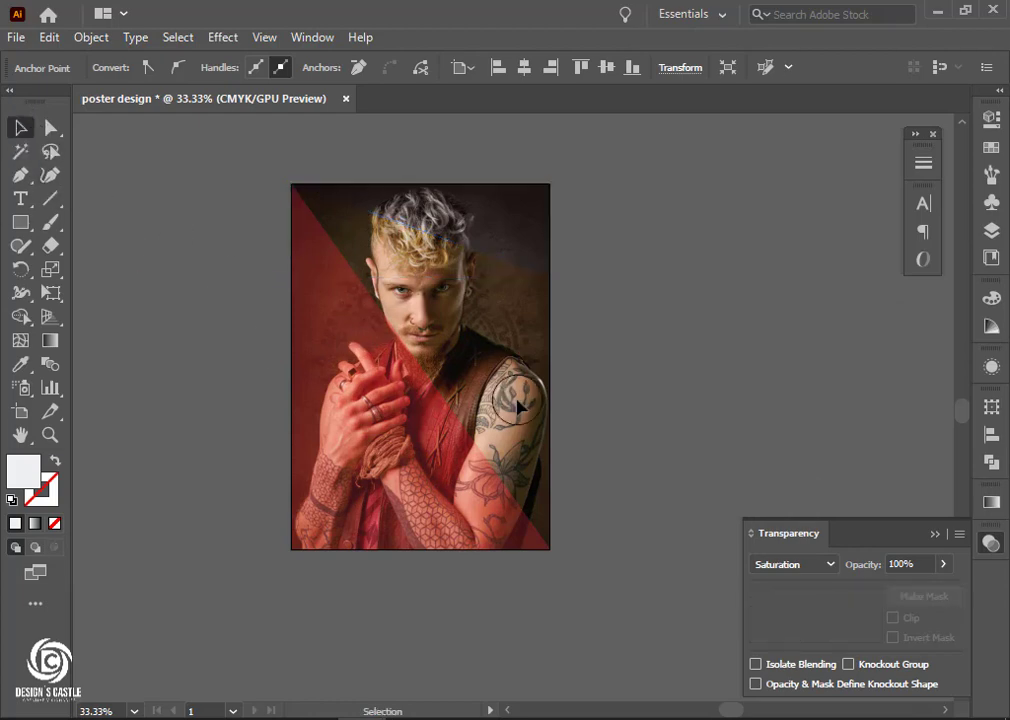
{"action": "scroll", "coordinate": [426, 183], "scroll_direction": "up", "scroll_amount": 1}
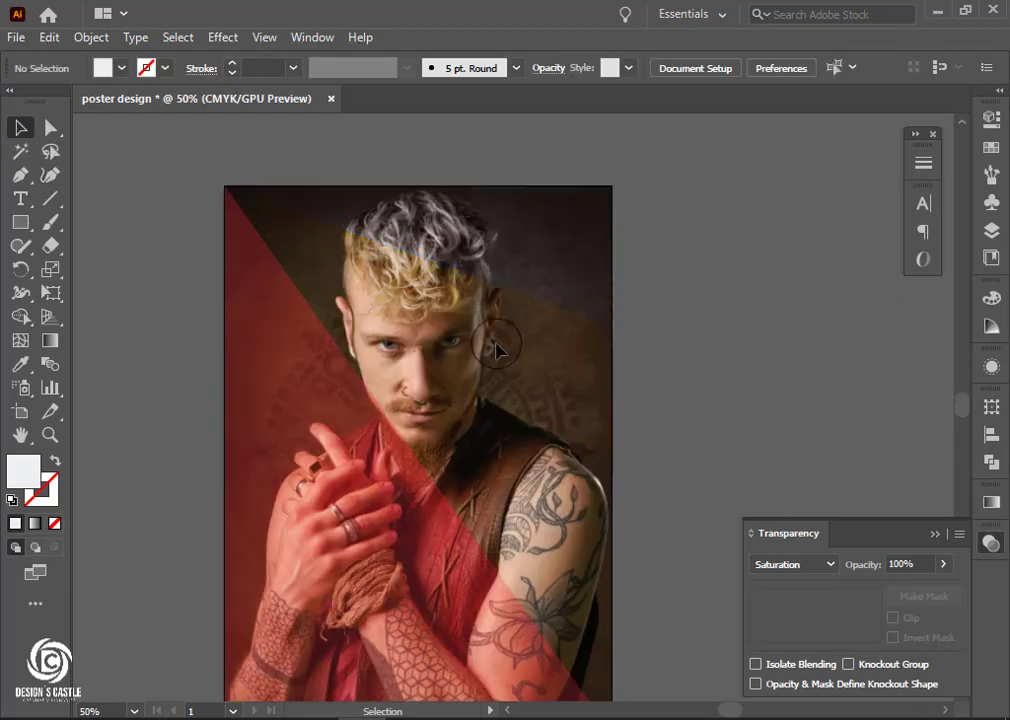
{"action": "scroll", "coordinate": [497, 349], "scroll_direction": "down", "scroll_amount": 1}
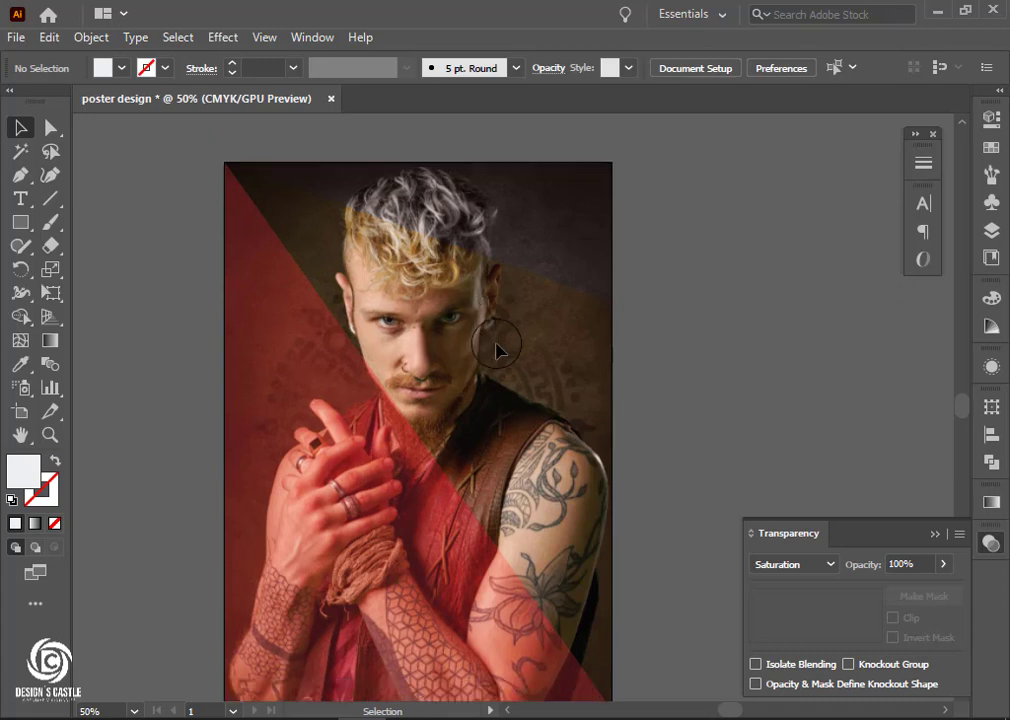
{"action": "left_click", "coordinate": [20, 175]}
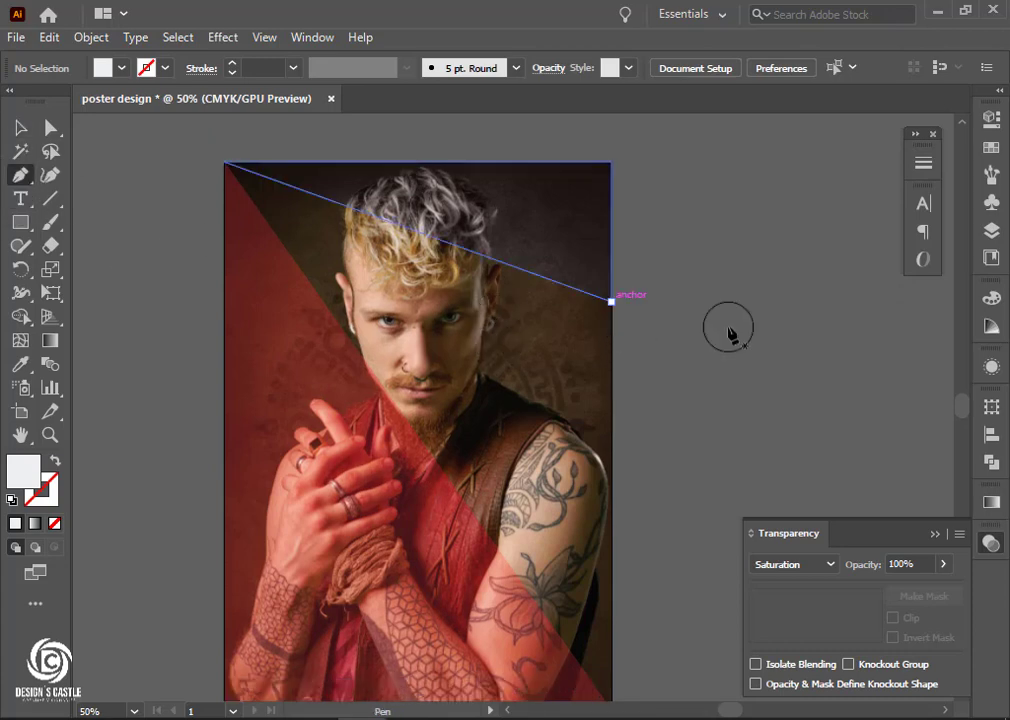
{"action": "left_click", "coordinate": [611, 300]}
{"action": "scroll", "coordinate": [607, 527], "scroll_direction": "down", "scroll_amount": 5}
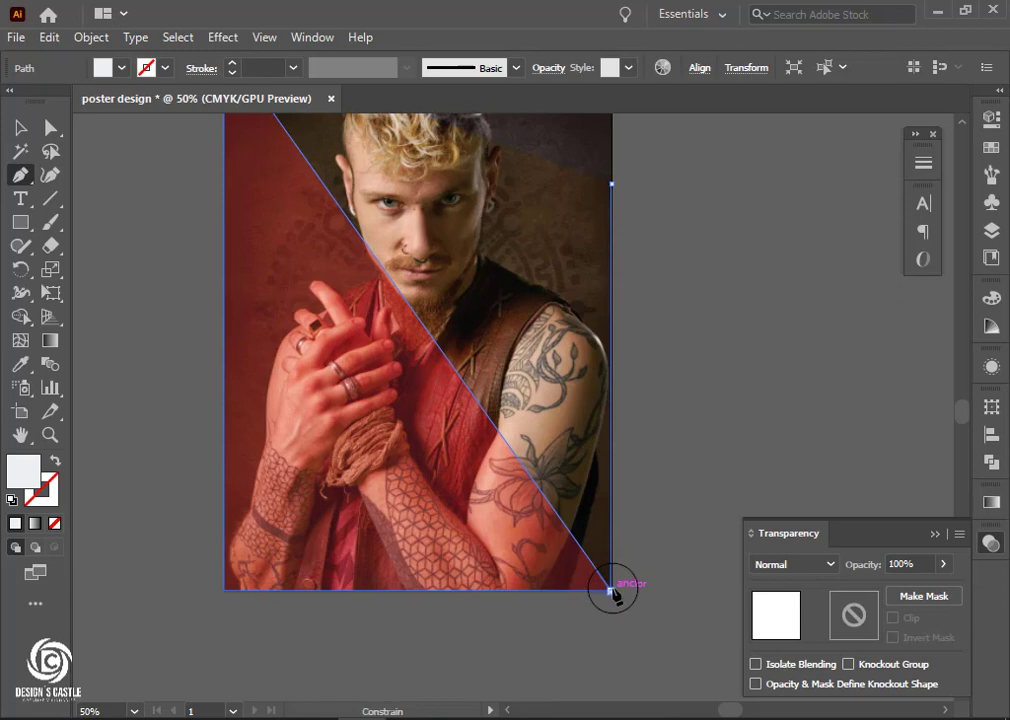
{"action": "left_click", "coordinate": [611, 591]}
{"action": "scroll", "coordinate": [304, 258], "scroll_direction": "up", "scroll_amount": 4}
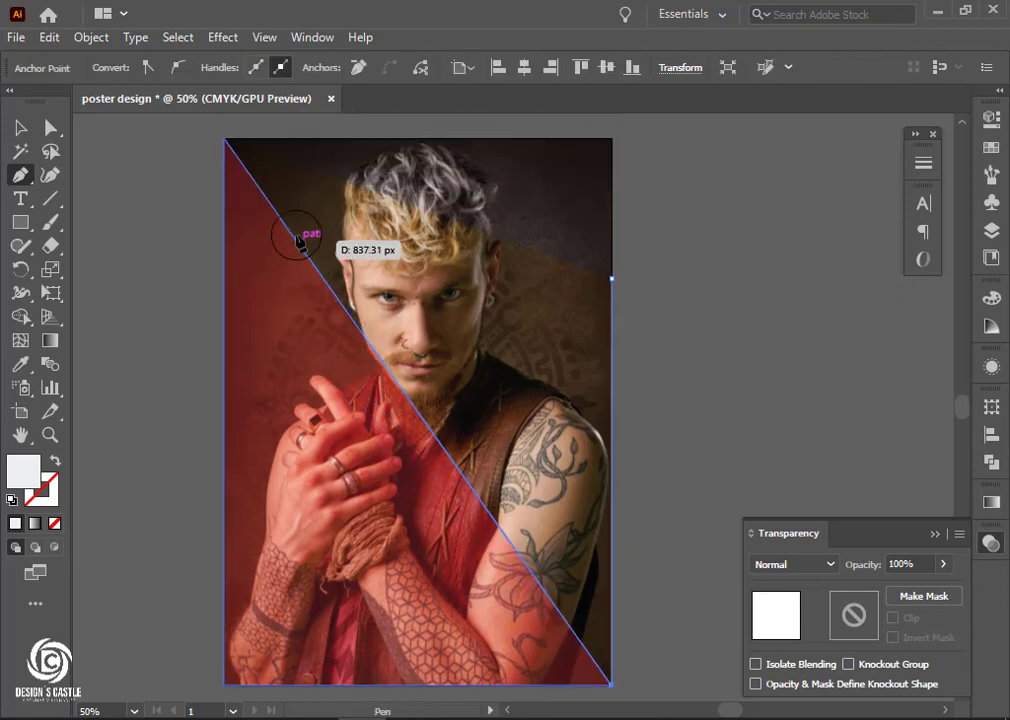
{"action": "left_click", "coordinate": [225, 139]}
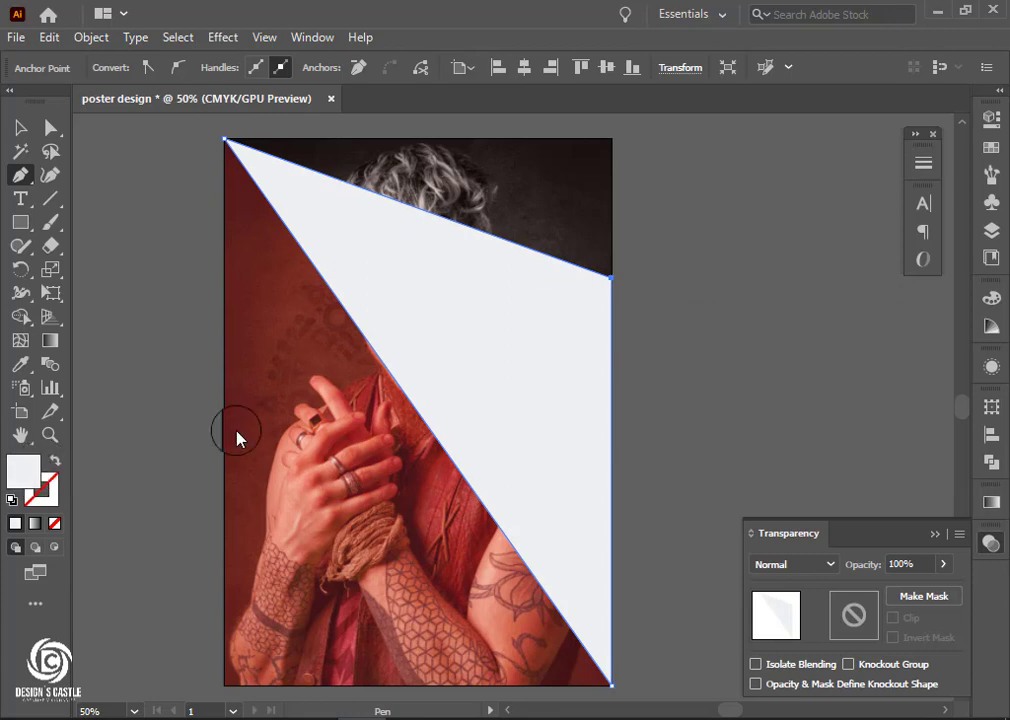
Fill the triangle black #000000 and set its blend mode to Color.
{"action": "double_click", "coordinate": [23, 470]}
{"action": "type", "text": "000000"}
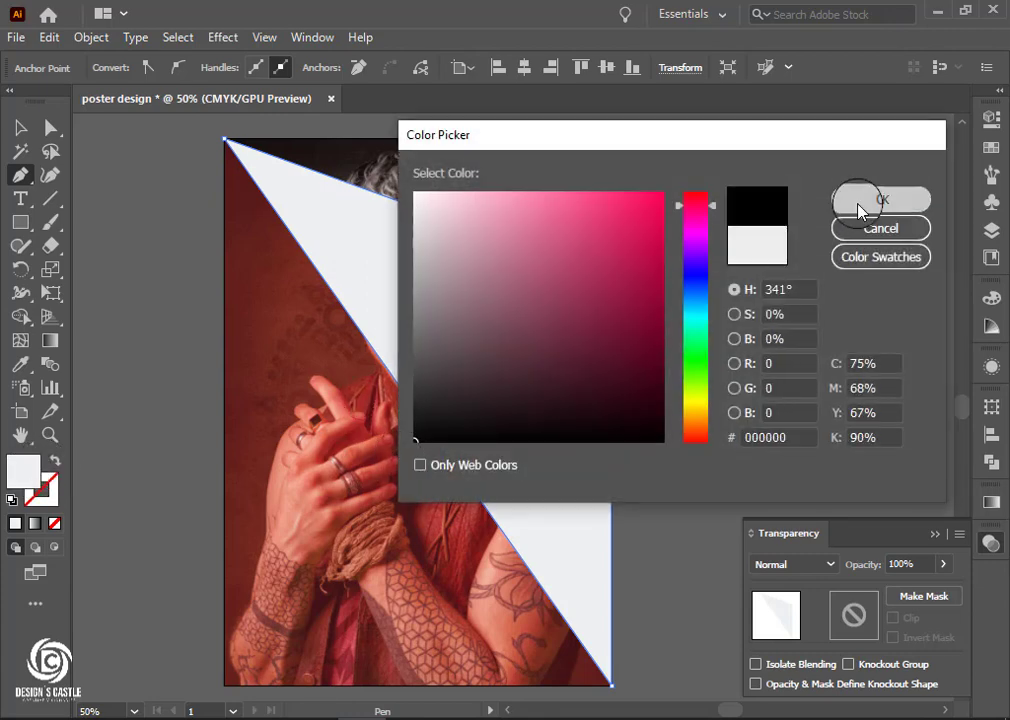
{"action": "left_click", "coordinate": [860, 204]}
{"action": "left_click", "coordinate": [800, 570]}
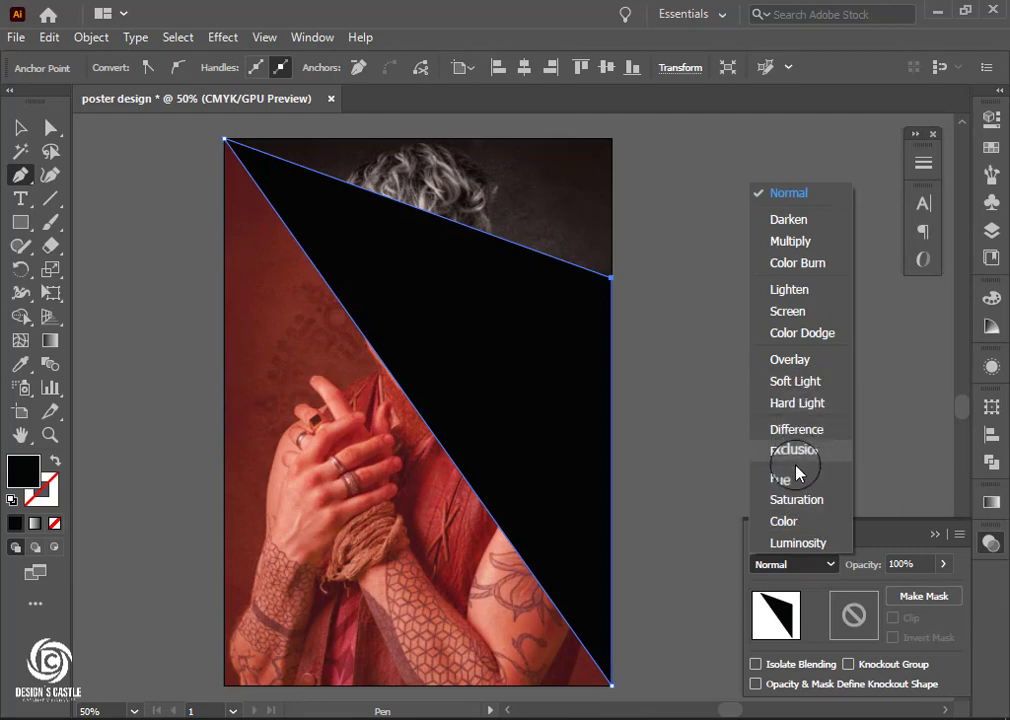
{"action": "left_click", "coordinate": [786, 521]}
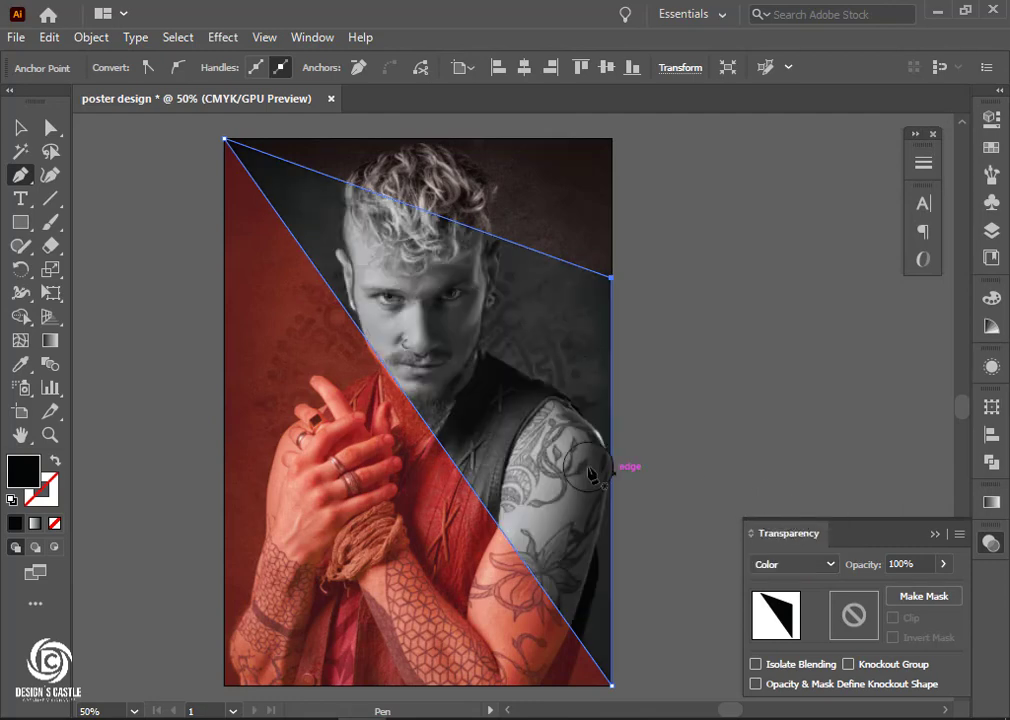
{"action": "scroll", "coordinate": [577, 470], "scroll_direction": "left", "scroll_amount": 2}
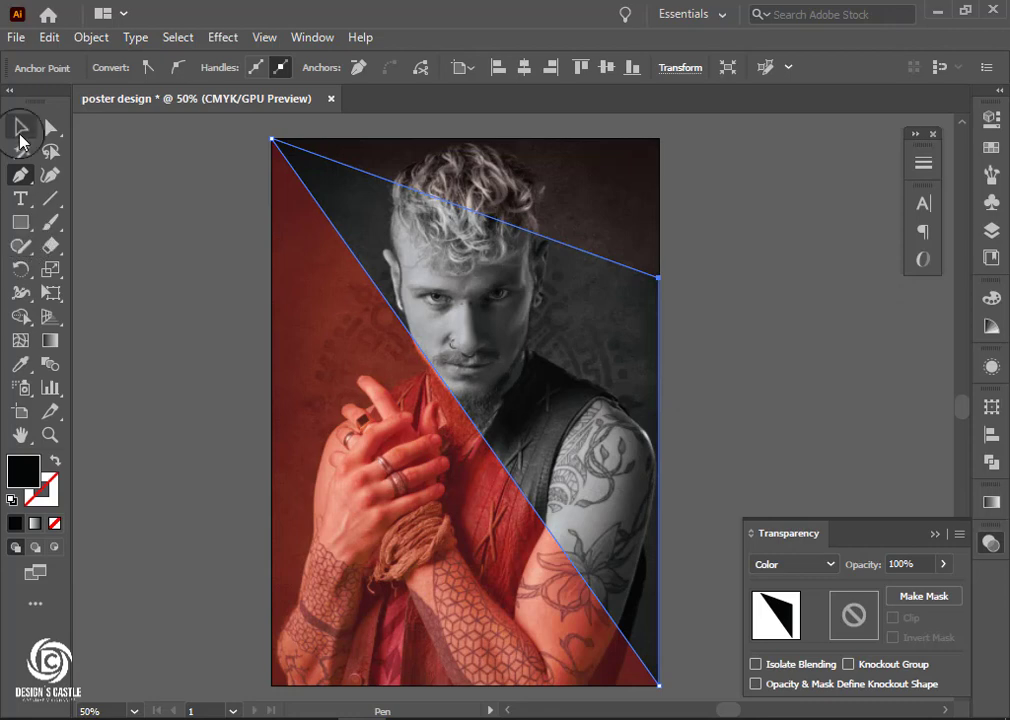
{"action": "left_click", "coordinate": [20, 127]}
{"action": "left_click", "coordinate": [338, 361]}
{"action": "scroll", "coordinate": [473, 388], "scroll_direction": "down", "scroll_amount": 3}
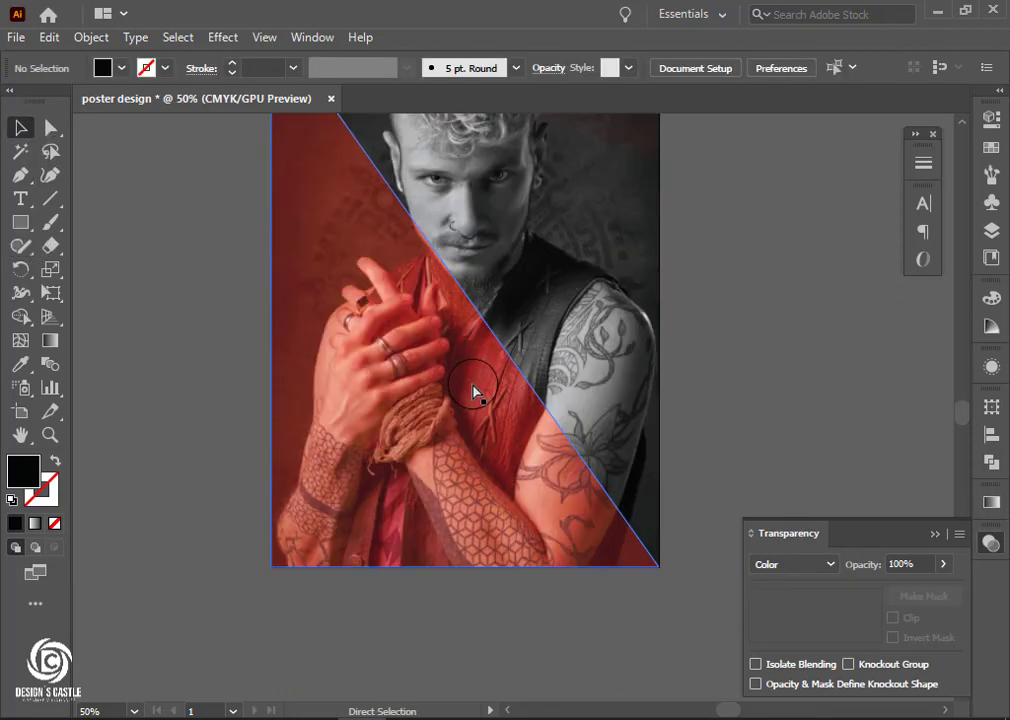
Lower the red triangle's opacity to 67%.
{"action": "scroll", "coordinate": [473, 390], "scroll_direction": "right", "scroll_amount": 1}
{"action": "scroll", "coordinate": [473, 390], "scroll_direction": "up", "scroll_amount": 1}
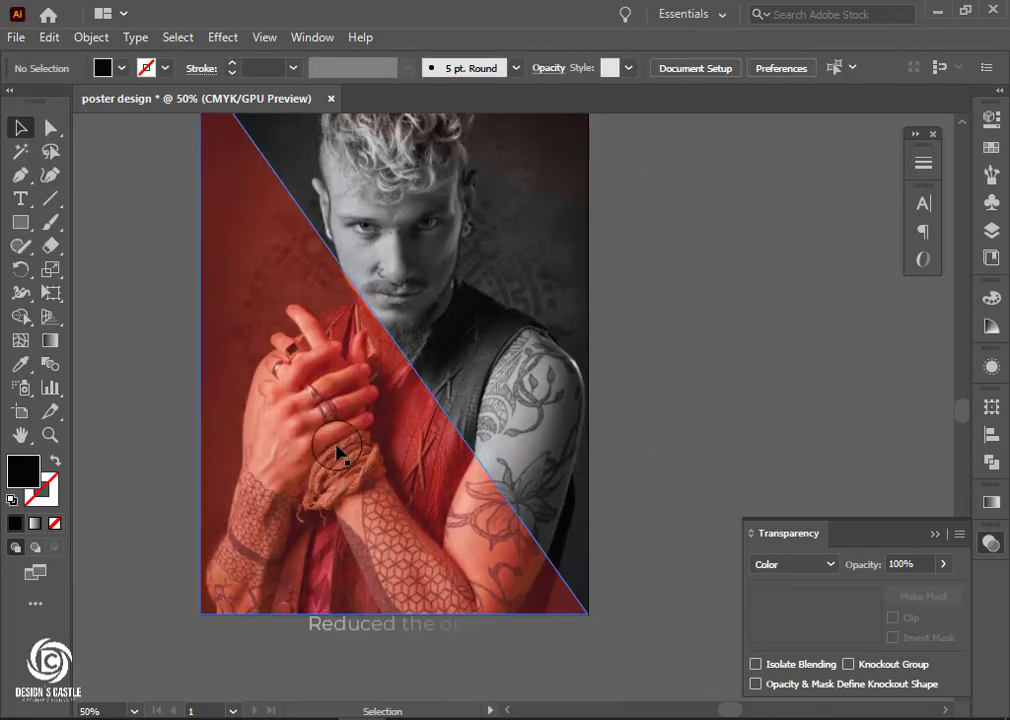
{"action": "left_click", "coordinate": [350, 446]}
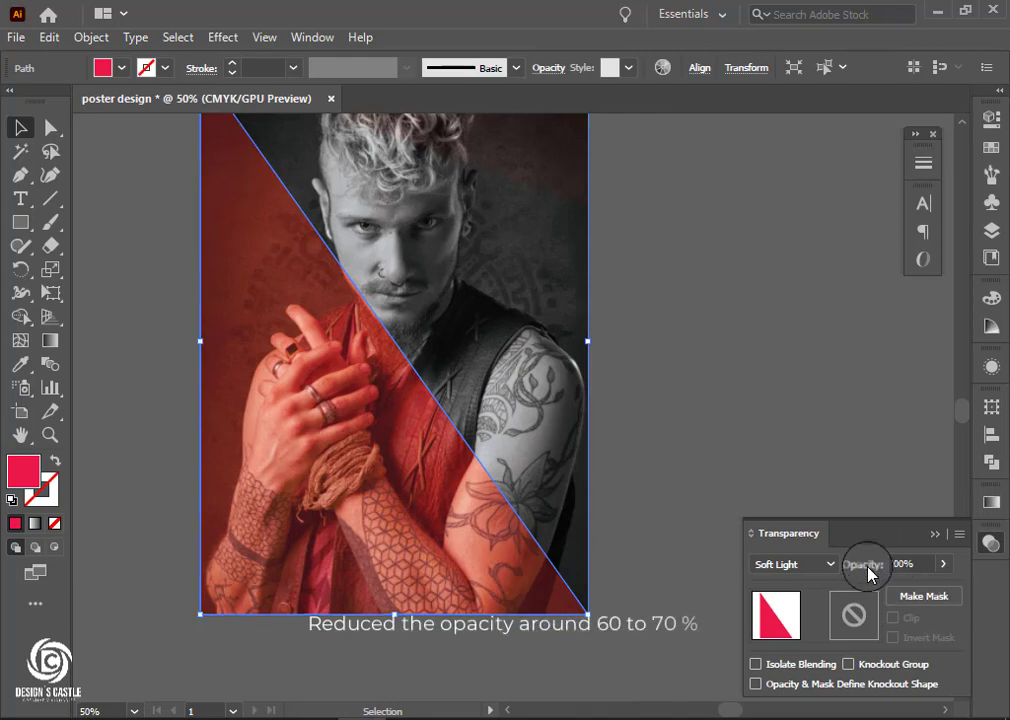
{"action": "left_click", "coordinate": [941, 563]}
{"action": "left_click_drag", "start_coordinate": [943, 590], "coordinate": [913, 593]}
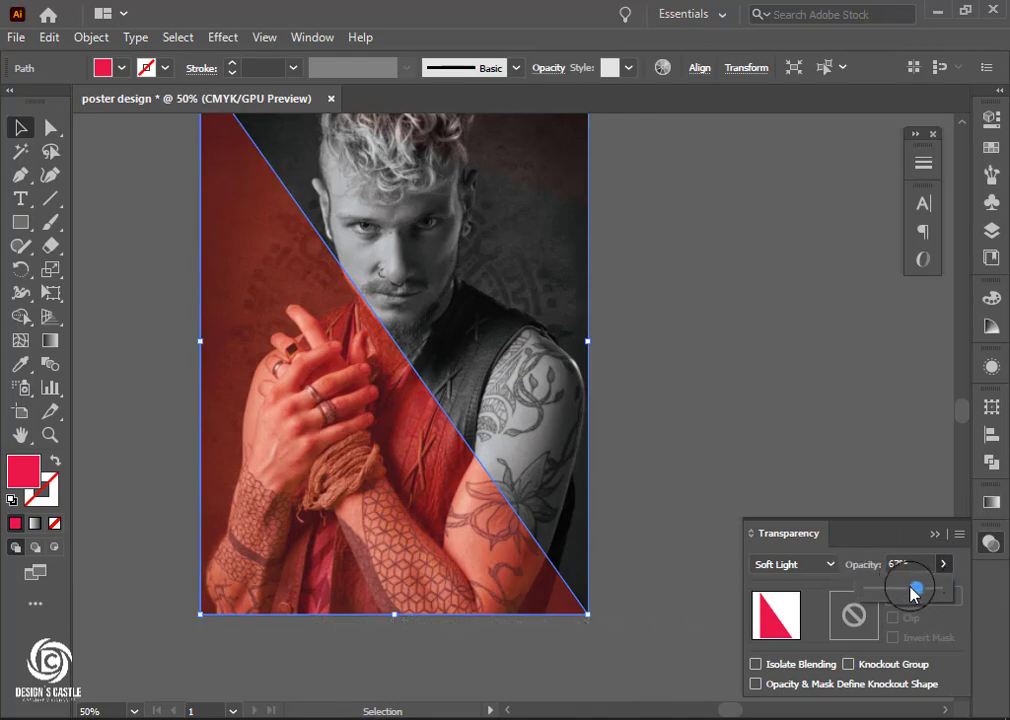
{"action": "left_click", "coordinate": [663, 368]}
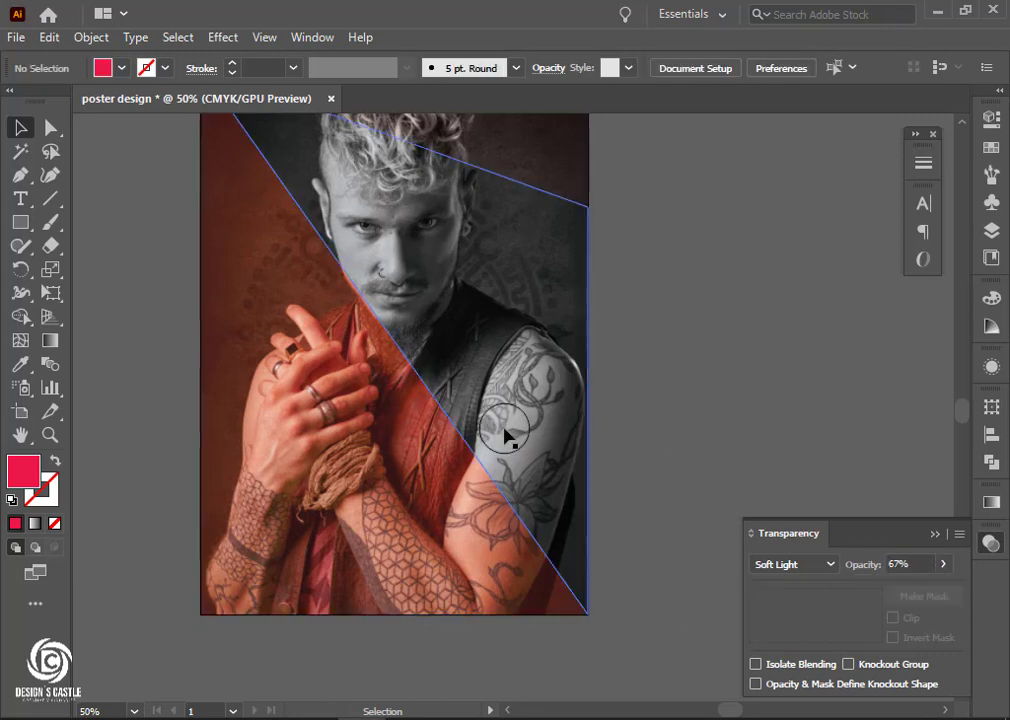
Lock all the artwork and drag the lens-flare PNG onto the poster.
{"action": "scroll", "coordinate": [388, 412], "scroll_direction": "up", "scroll_amount": 2}
{"action": "scroll", "coordinate": [385, 418], "scroll_direction": "down", "scroll_amount": 1}
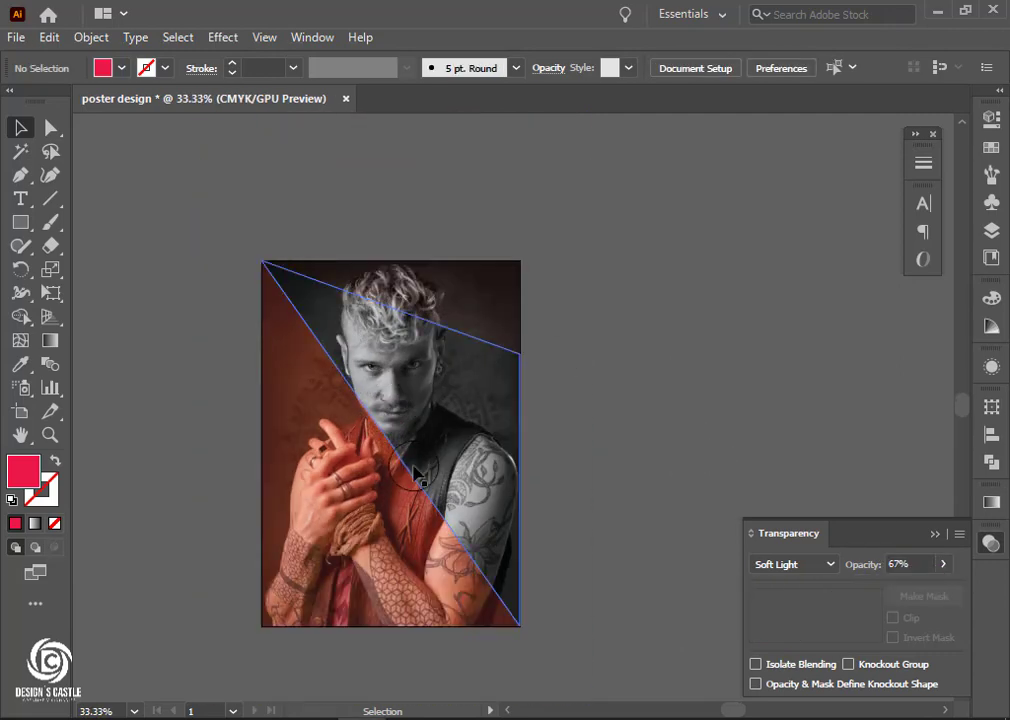
{"action": "scroll", "coordinate": [400, 440], "scroll_direction": "down", "scroll_amount": 2}
{"action": "scroll", "coordinate": [388, 428], "scroll_direction": "up", "scroll_amount": 1}
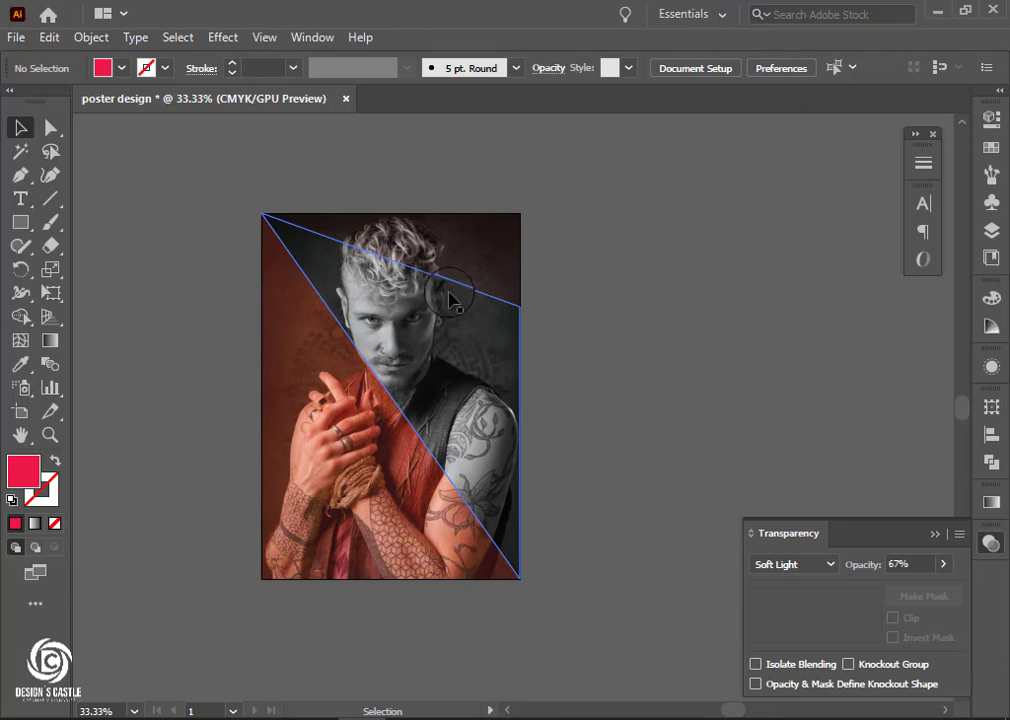
{"action": "key", "text": "ctrl+a"}
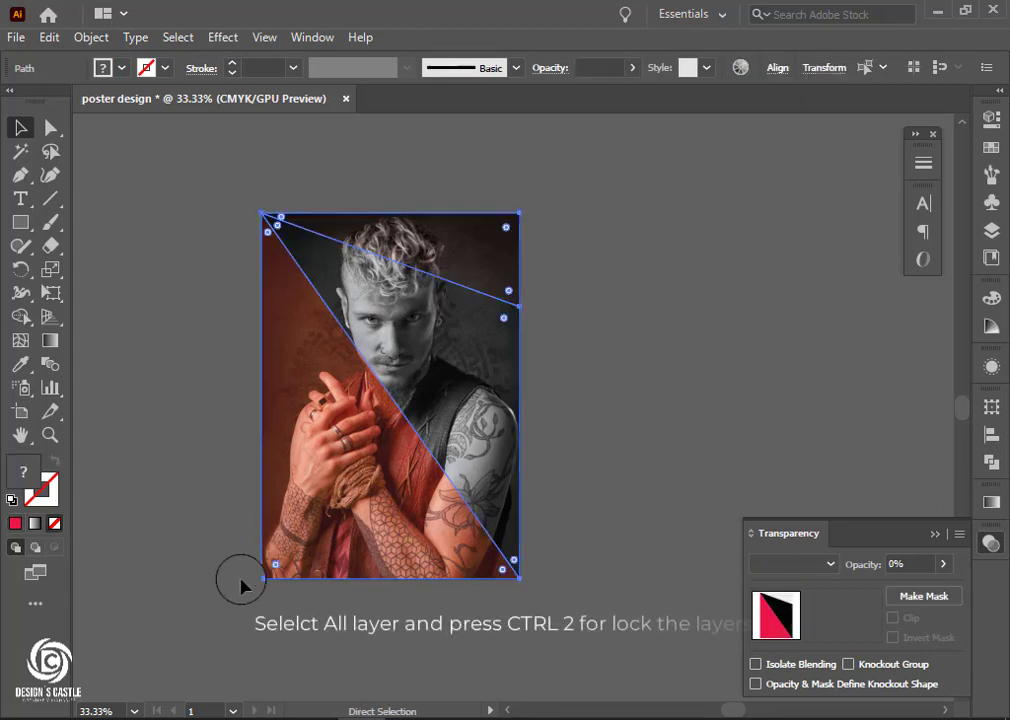
{"action": "key", "text": "ctrl+2"}
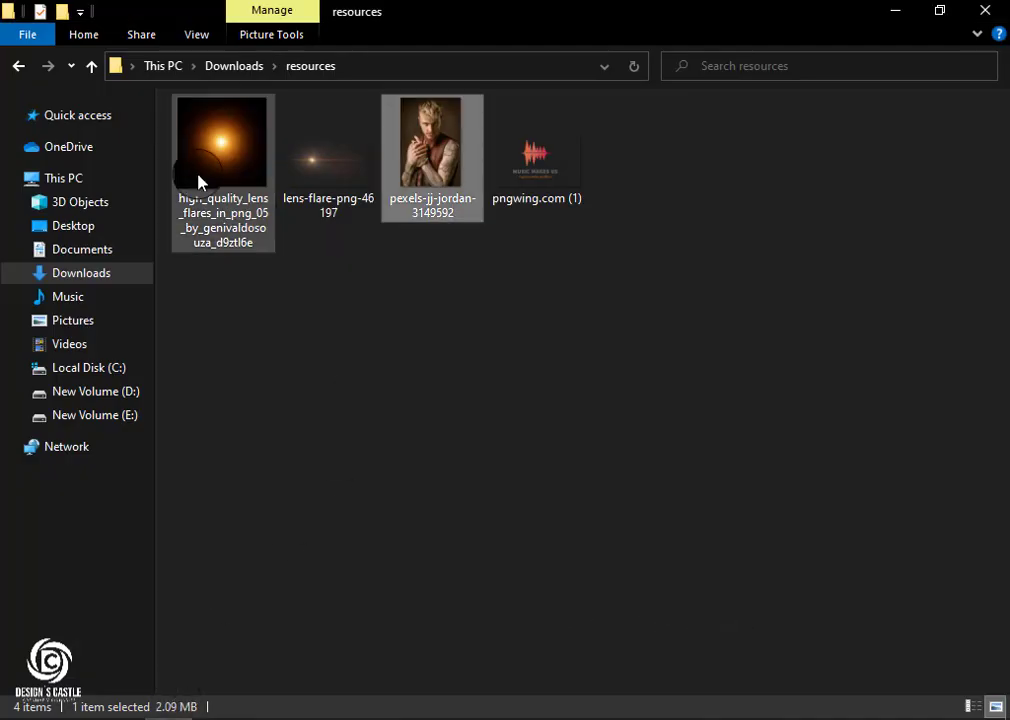
{"action": "mouse_move", "coordinate": [198, 180]}
{"action": "left_mouse_down"}
{"action": "mouse_move", "coordinate": [207, 700]}
{"action": "mouse_move", "coordinate": [322, 421]}
{"action": "left_mouse_up"}
Enlarge and move the lens flare, and set its blend mode to Screen.
{"action": "scroll", "coordinate": [397, 493], "scroll_direction": "right", "scroll_amount": 1}
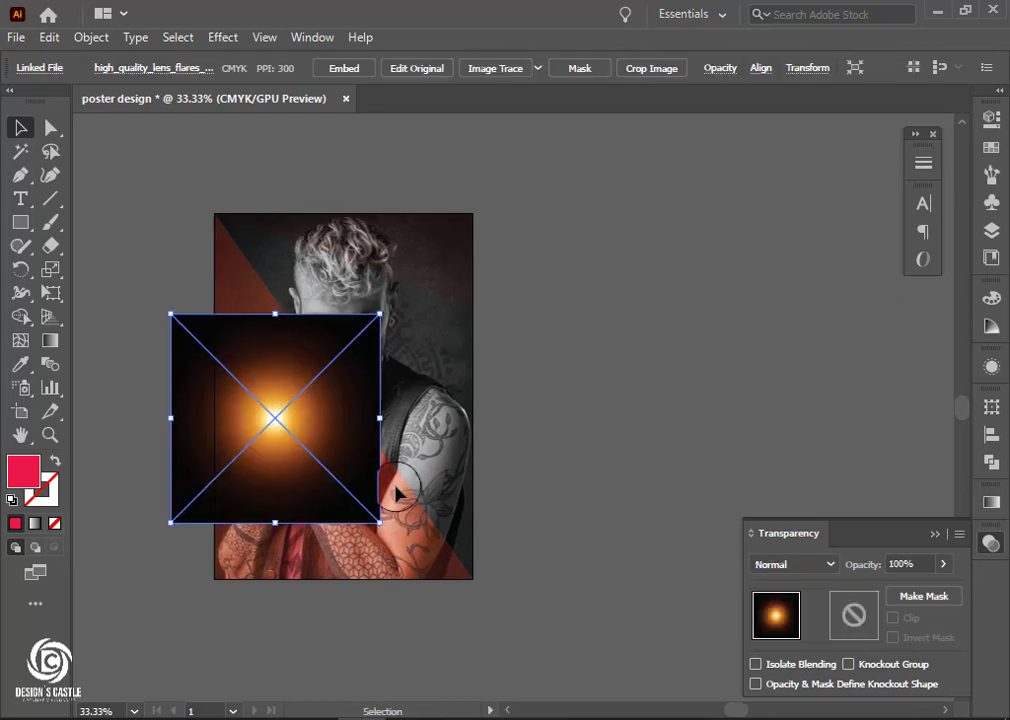
{"action": "left_click_drag", "start_coordinate": [381, 520], "coordinate": [413, 556]}
{"action": "left_click_drag", "start_coordinate": [234, 375], "coordinate": [302, 317]}
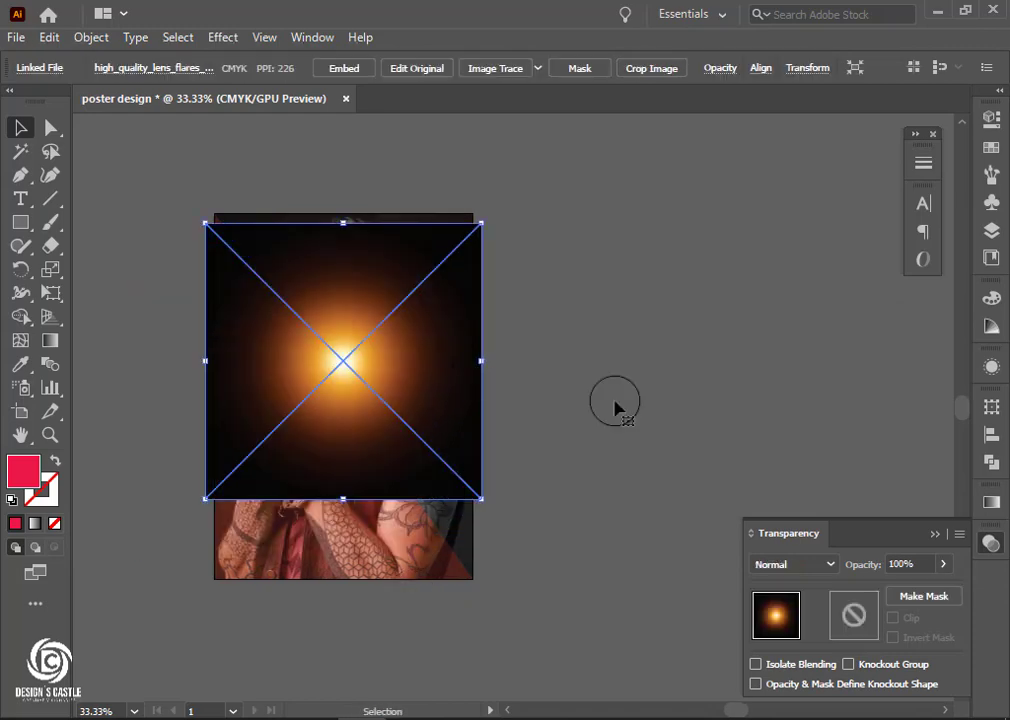
{"action": "left_click", "coordinate": [831, 565]}
{"action": "left_click", "coordinate": [802, 318]}
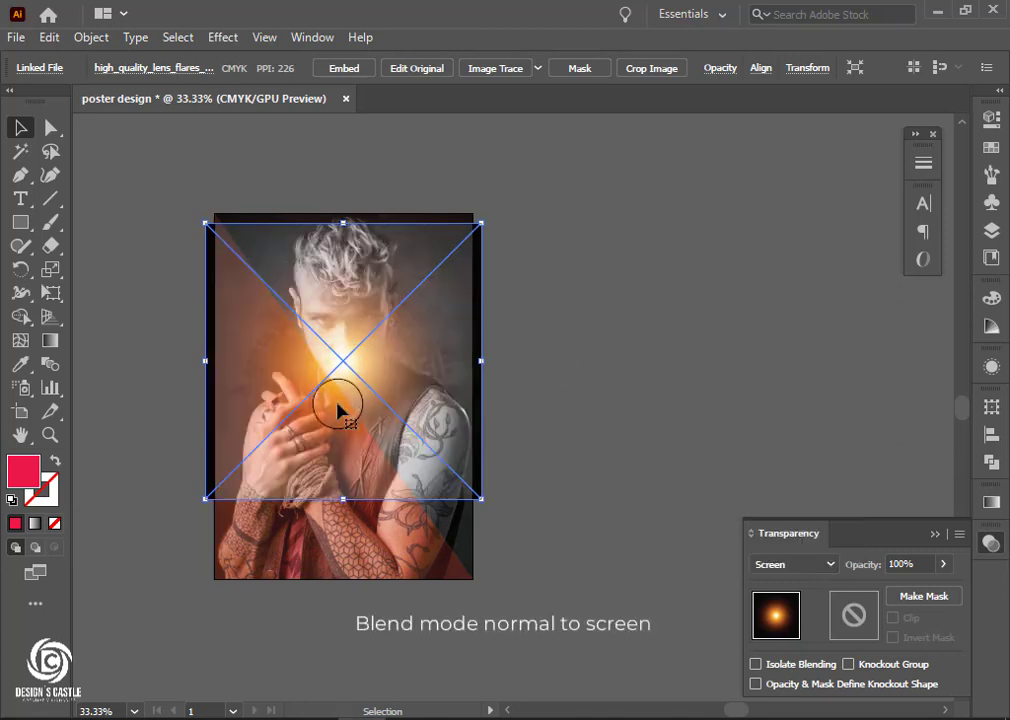
Resize and reposition the flare so its glow sits at the photo's upper left.
{"action": "left_click_drag", "start_coordinate": [481, 498], "coordinate": [469, 486]}
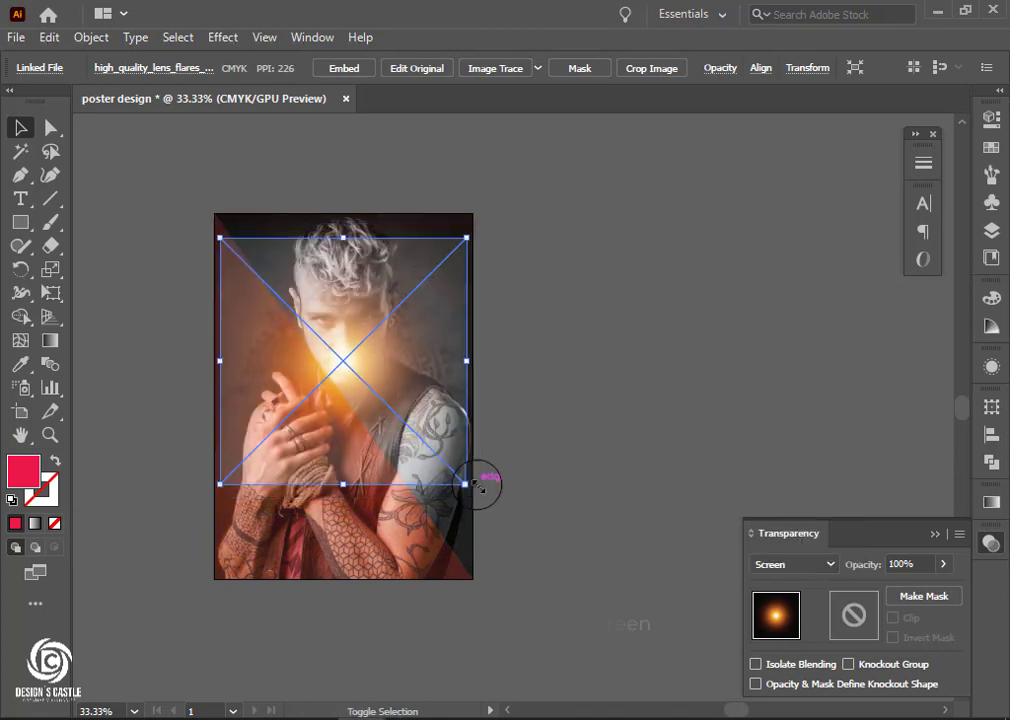
{"action": "left_click_drag", "start_coordinate": [391, 401], "coordinate": [350, 323]}
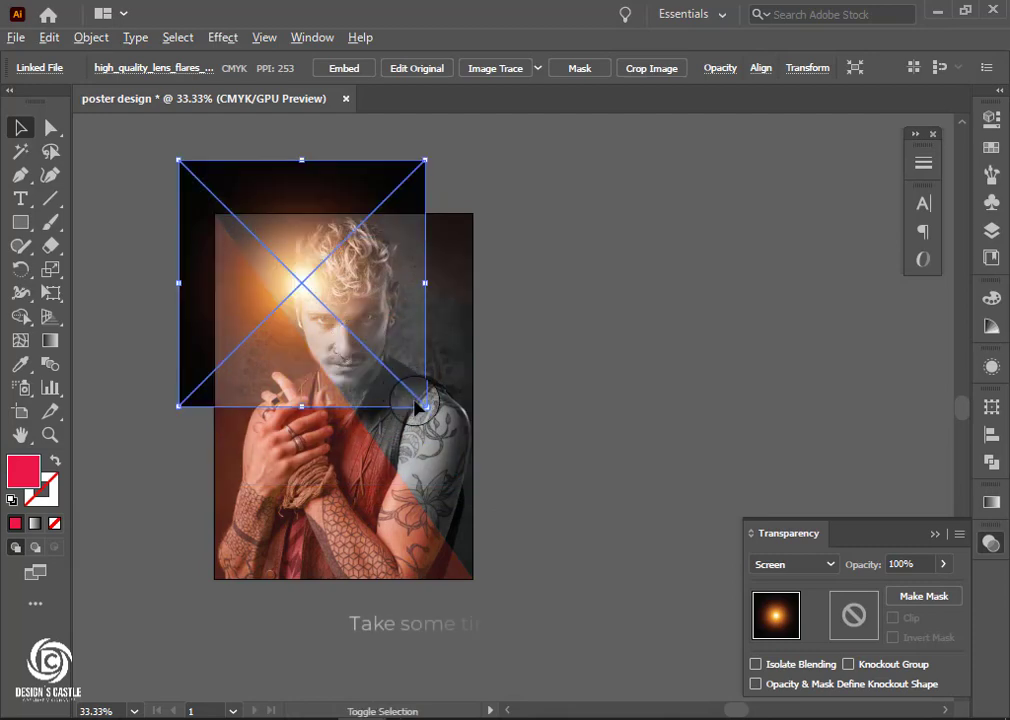
{"action": "mouse_move", "coordinate": [425, 406]}
{"action": "left_mouse_down"}
{"action": "mouse_move", "coordinate": [468, 485]}
{"action": "mouse_move", "coordinate": [458, 433]}
{"action": "mouse_move", "coordinate": [375, 388]}
{"action": "mouse_move", "coordinate": [417, 412]}
{"action": "mouse_move", "coordinate": [424, 406]}
{"action": "mouse_move", "coordinate": [403, 385]}
{"action": "left_mouse_up"}
{"action": "left_click_drag", "start_coordinate": [452, 435], "coordinate": [473, 458]}
{"action": "left_click_drag", "start_coordinate": [433, 410], "coordinate": [424, 397]}
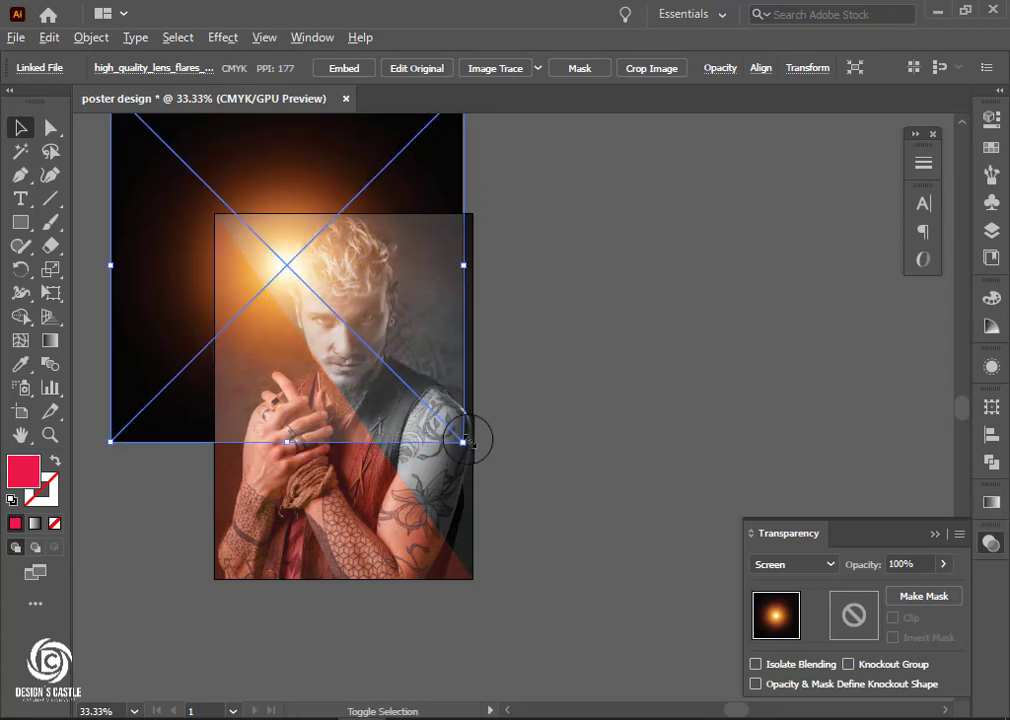
{"action": "left_click_drag", "start_coordinate": [462, 433], "coordinate": [482, 460]}
{"action": "left_click_drag", "start_coordinate": [447, 420], "coordinate": [395, 390]}
Draw a rectangle over the photo's top and make it a clipping mask for the lens flare.
{"action": "left_click", "coordinate": [152, 521]}
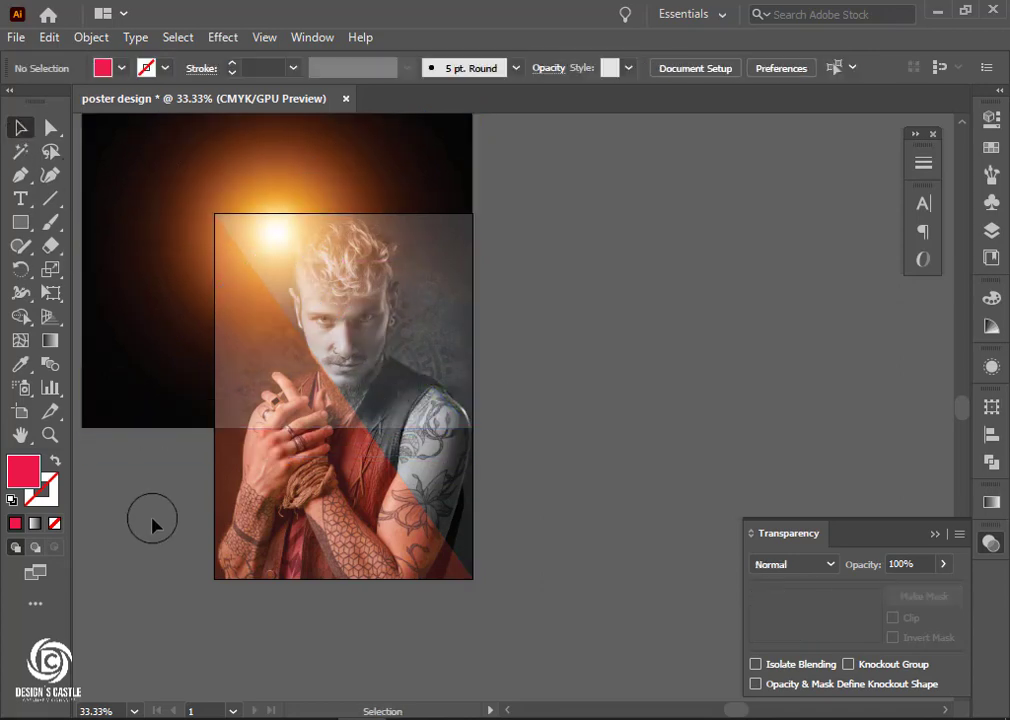
{"action": "left_click", "coordinate": [20, 222]}
{"action": "mouse_move", "coordinate": [214, 214]}
{"action": "left_mouse_down"}
{"action": "mouse_move", "coordinate": [299, 430]}
{"action": "mouse_move", "coordinate": [472, 437]}
{"action": "left_mouse_up"}
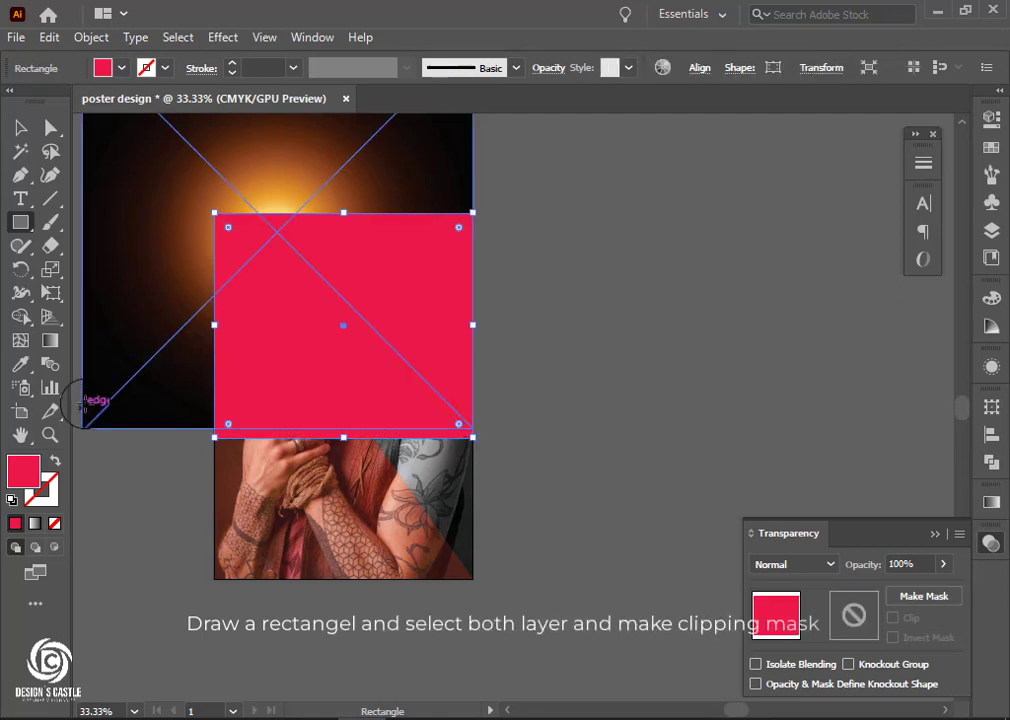
{"action": "left_click", "coordinate": [22, 128]}
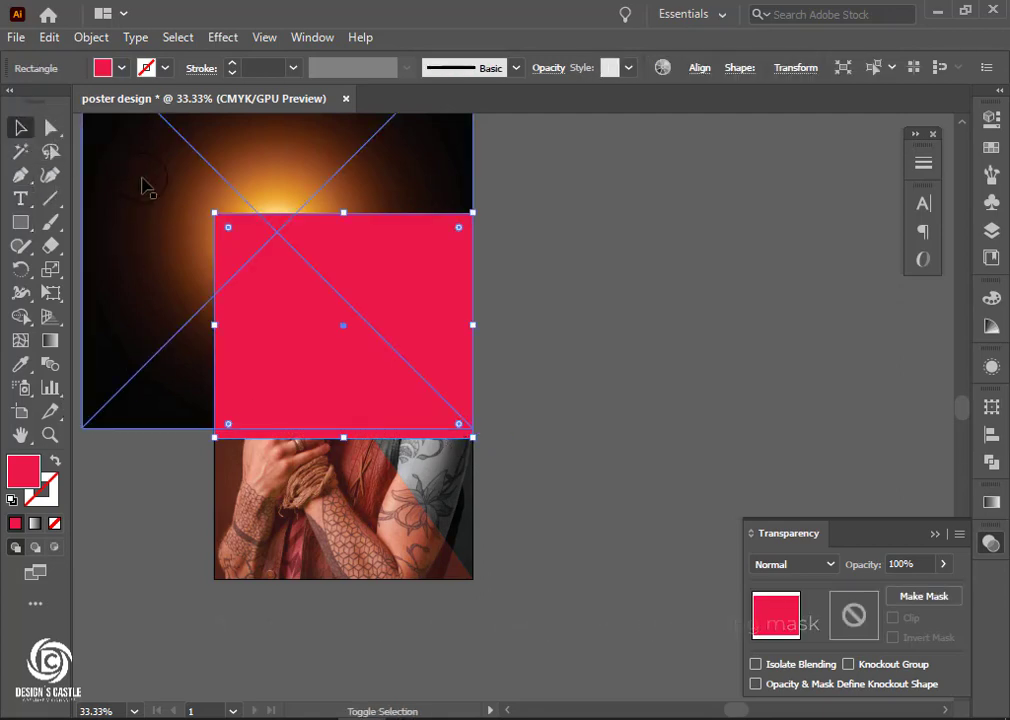
{"action": "left_click", "coordinate": [143, 185], "text": "shift"}
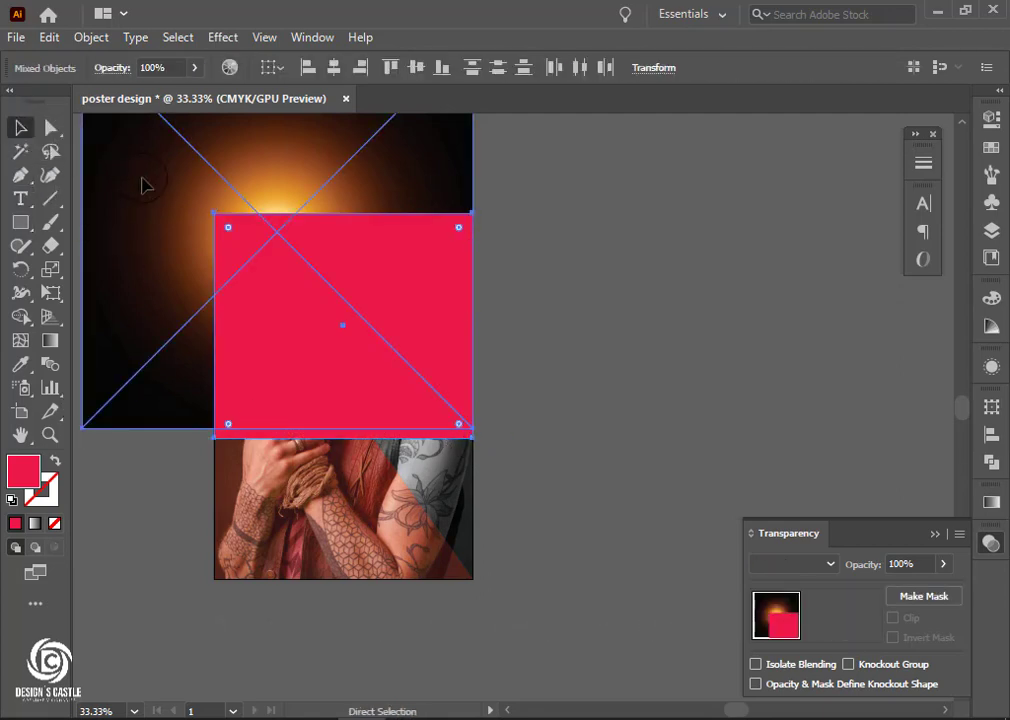
{"action": "right_click", "coordinate": [162, 207]}
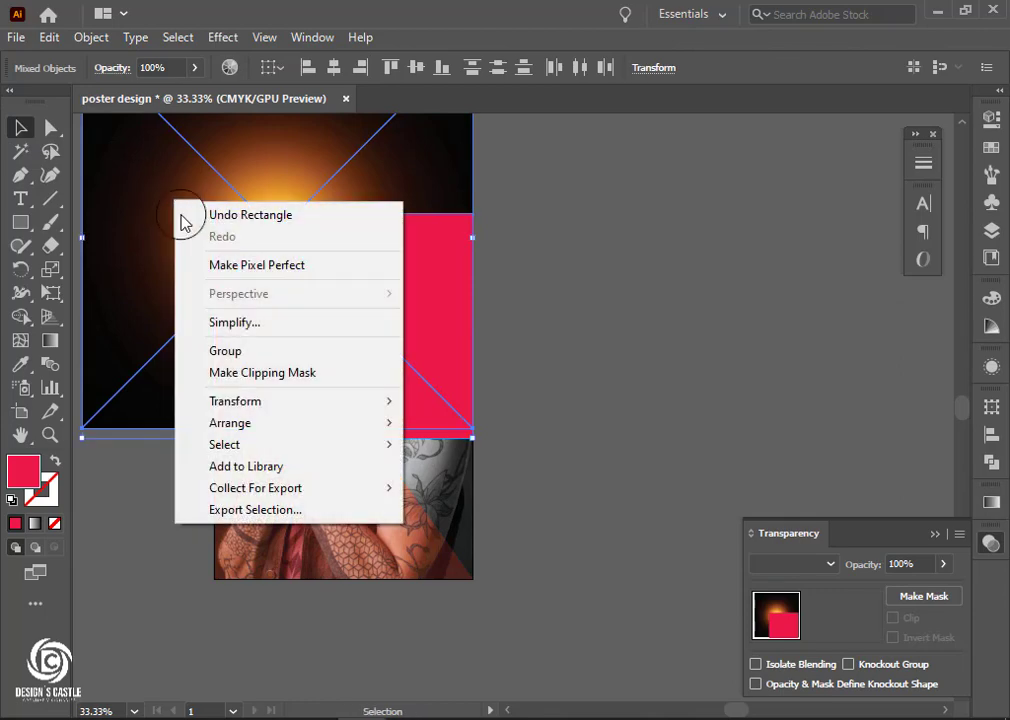
{"action": "left_click", "coordinate": [266, 380]}
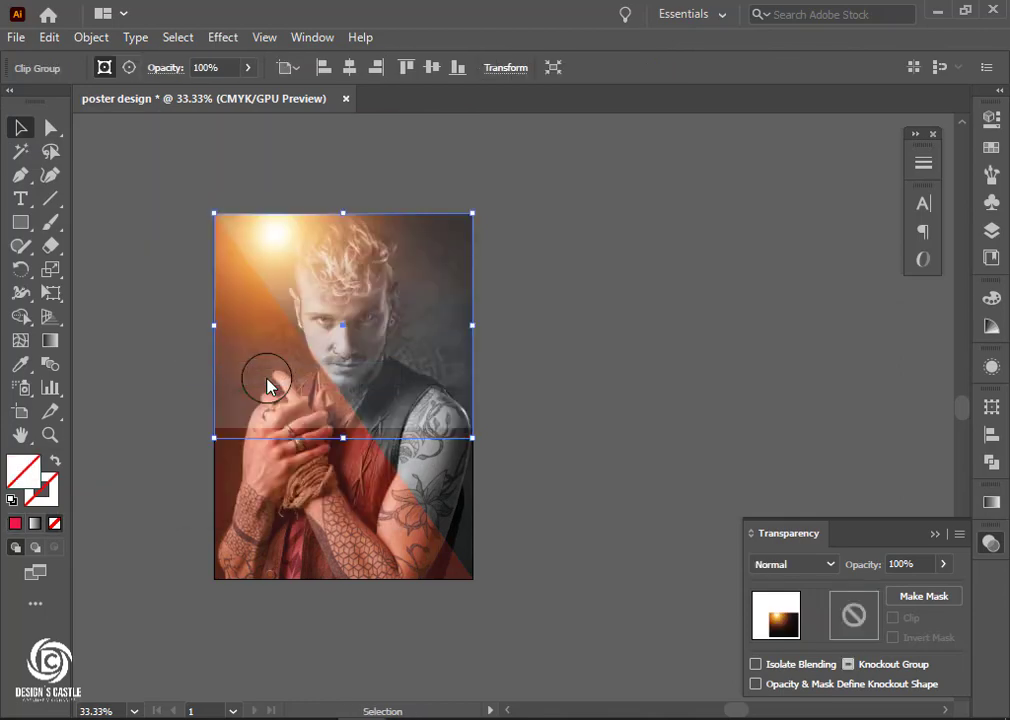
Inside the clip group, nudge the lens flare slightly lower, then exit isolation mode.
{"action": "left_click", "coordinate": [600, 335]}
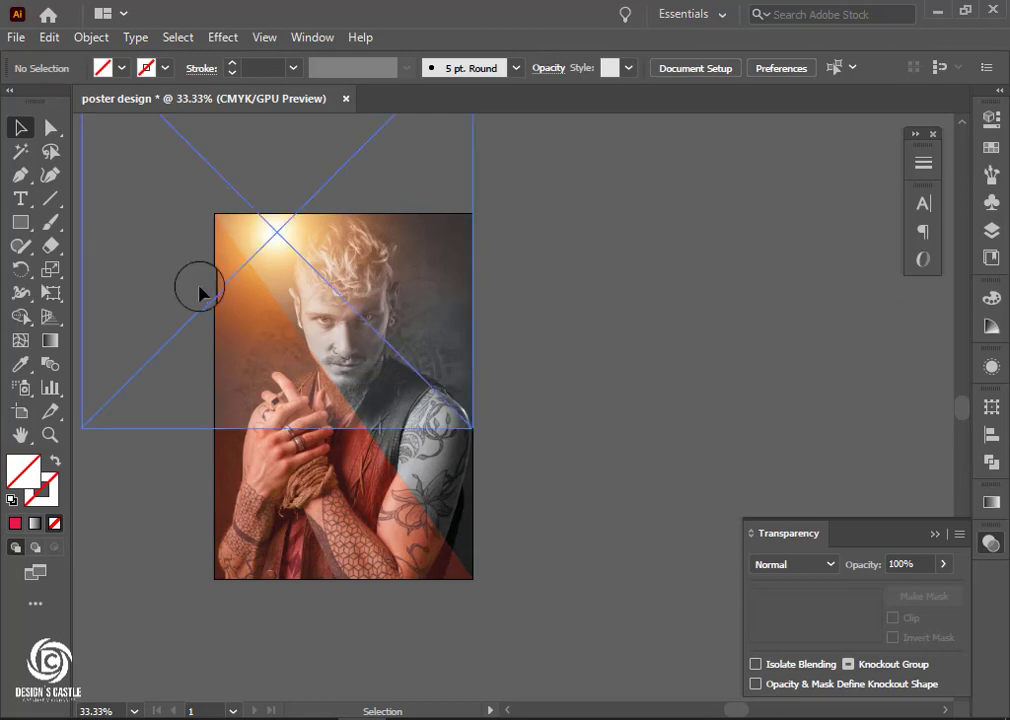
{"action": "scroll", "coordinate": [298, 370], "scroll_direction": "up", "scroll_amount": 1}
{"action": "scroll", "coordinate": [296, 340], "scroll_direction": "up", "scroll_amount": 1}
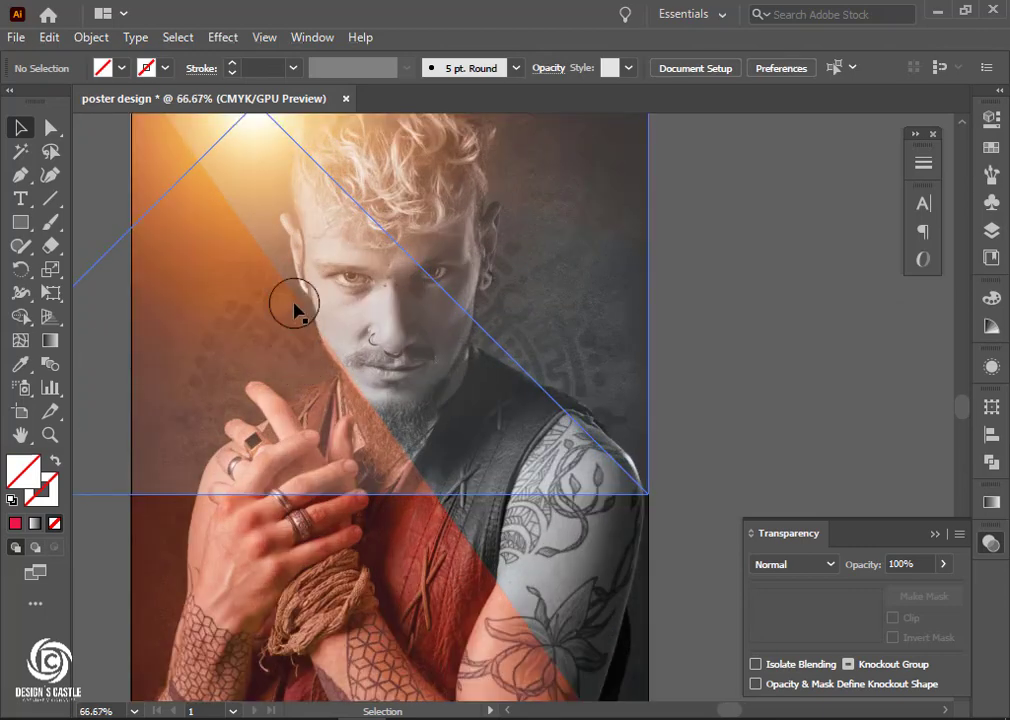
{"action": "double_click", "coordinate": [240, 185]}
{"action": "scroll", "coordinate": [312, 330], "scroll_direction": "down", "scroll_amount": 3}
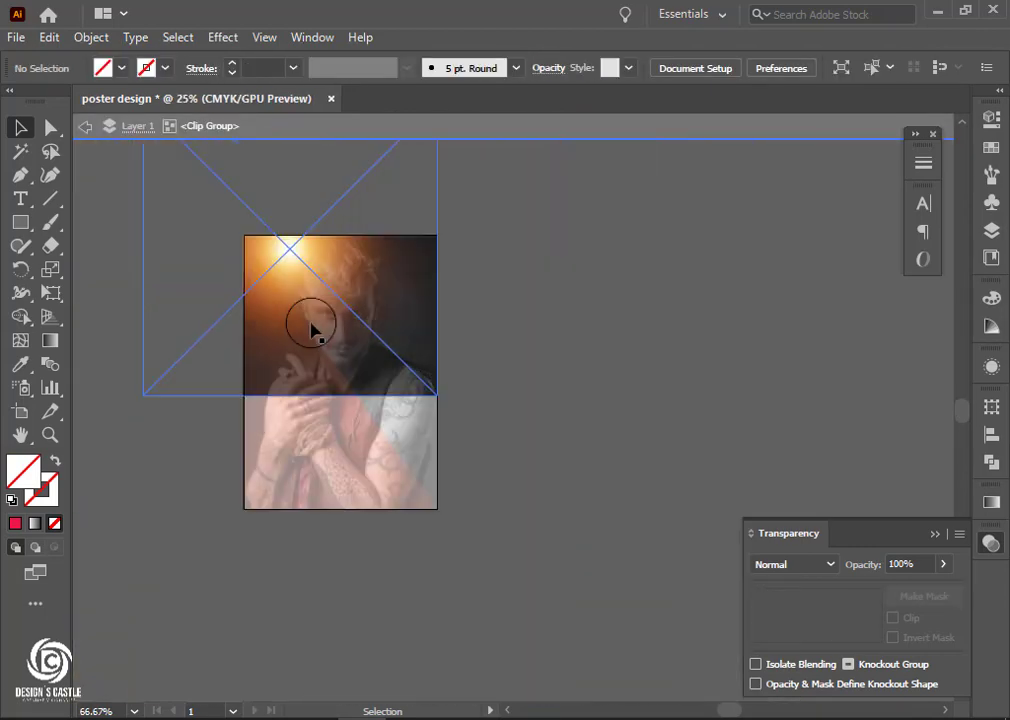
{"action": "left_click_drag", "start_coordinate": [286, 272], "coordinate": [288, 287]}
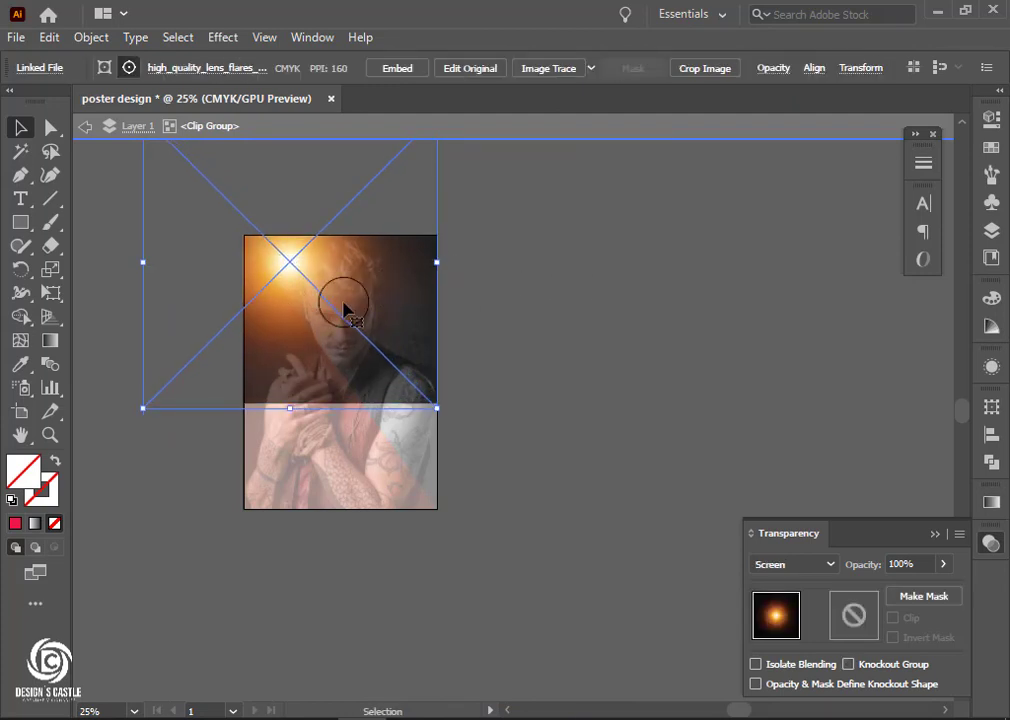
{"action": "key", "text": "ctrl+z"}
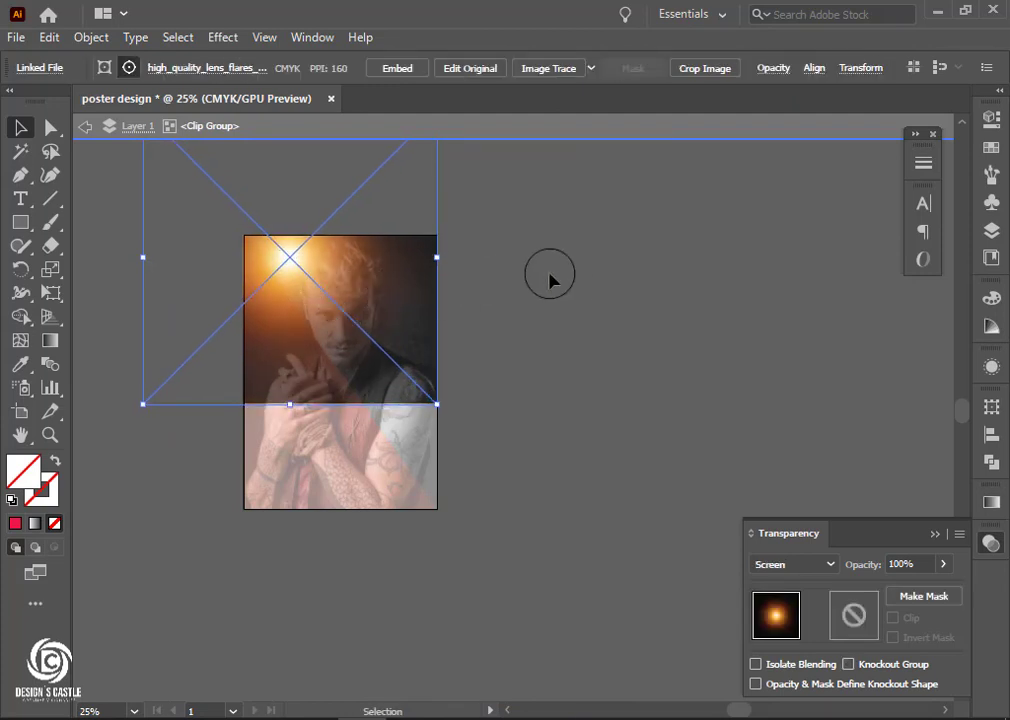
{"action": "double_click", "coordinate": [550, 279]}
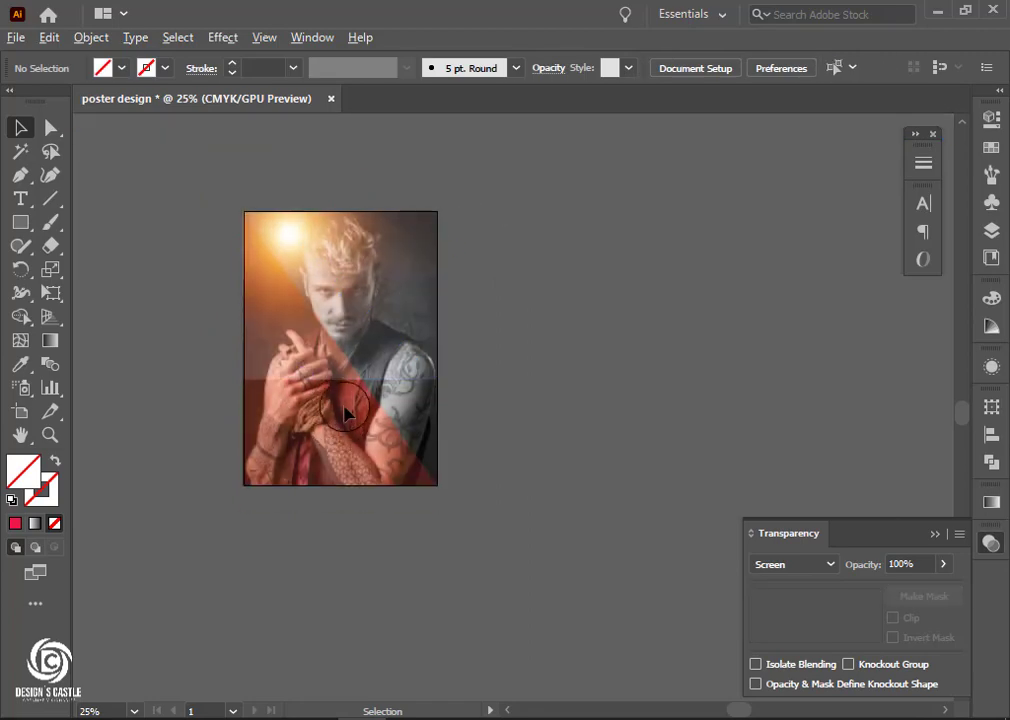
{"action": "scroll", "coordinate": [345, 413], "scroll_direction": "up", "scroll_amount": 1, "text": "alt"}
{"action": "scroll", "coordinate": [343, 395], "scroll_direction": "up", "scroll_amount": 1, "text": "alt"}
{"action": "scroll", "coordinate": [354, 406], "scroll_direction": "up", "scroll_amount": 3}
{"action": "scroll", "coordinate": [343, 388], "scroll_direction": "down", "scroll_amount": 1}
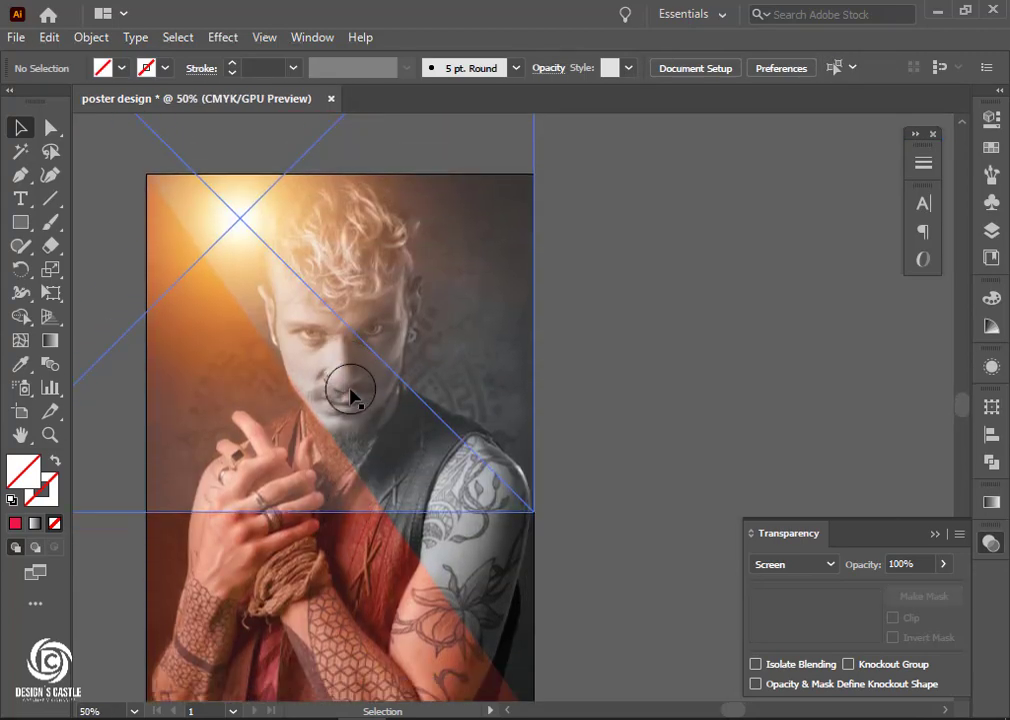
{"action": "scroll", "coordinate": [683, 334], "scroll_direction": "down", "scroll_amount": 2}
{"action": "scroll", "coordinate": [469, 338], "scroll_direction": "down", "scroll_amount": 1}
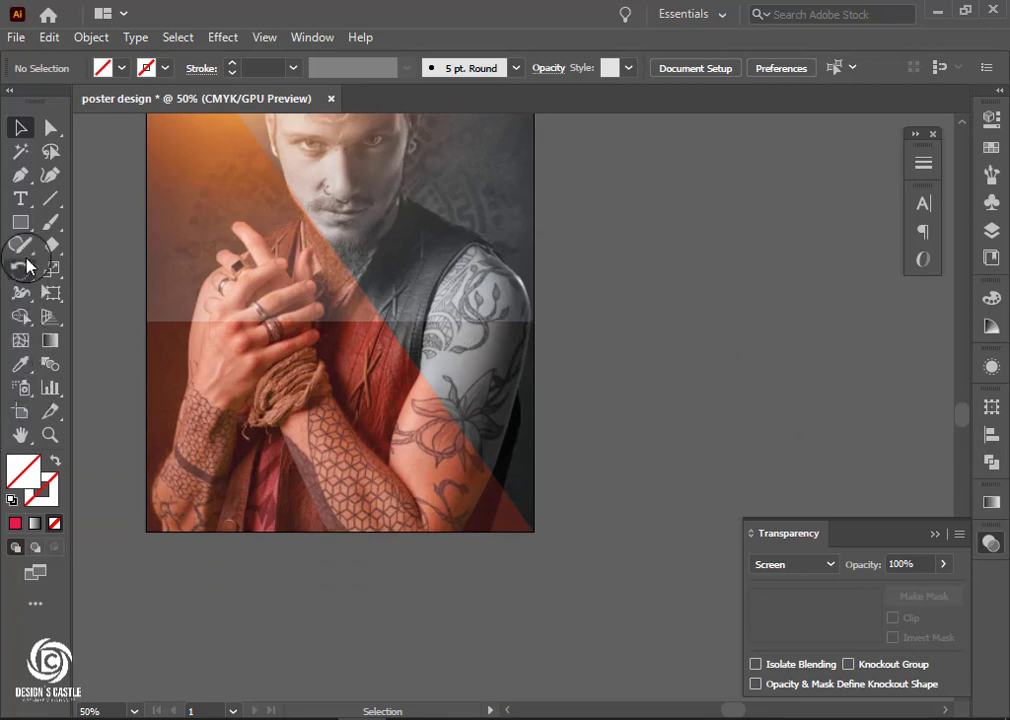
{"action": "left_click", "coordinate": [19, 200]}
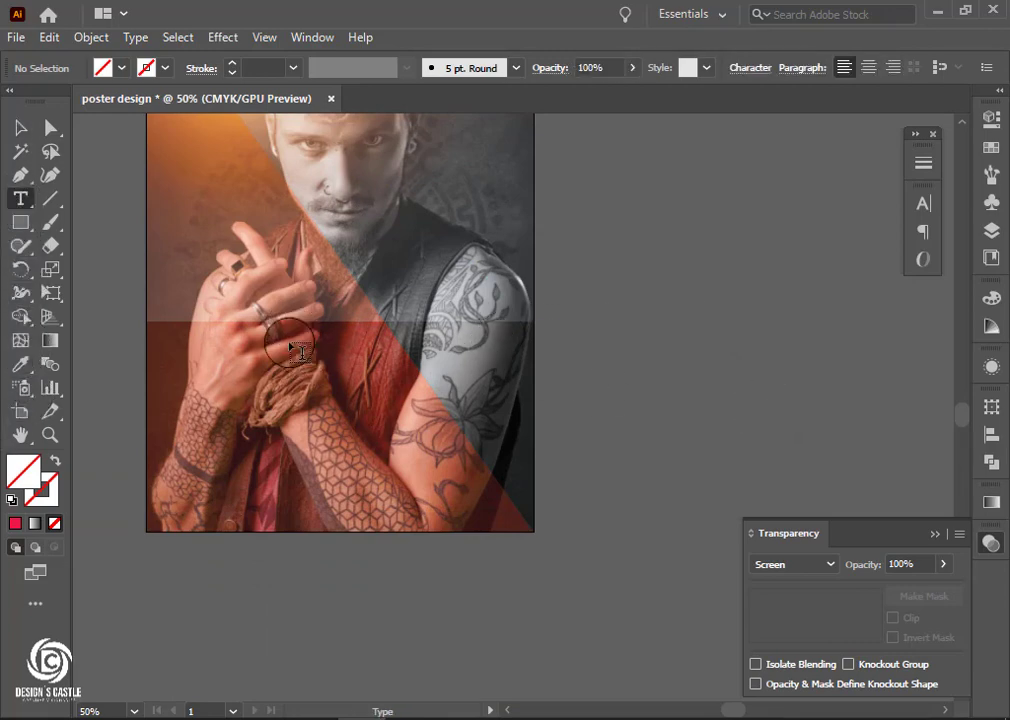
{"action": "left_click", "coordinate": [451, 711]}
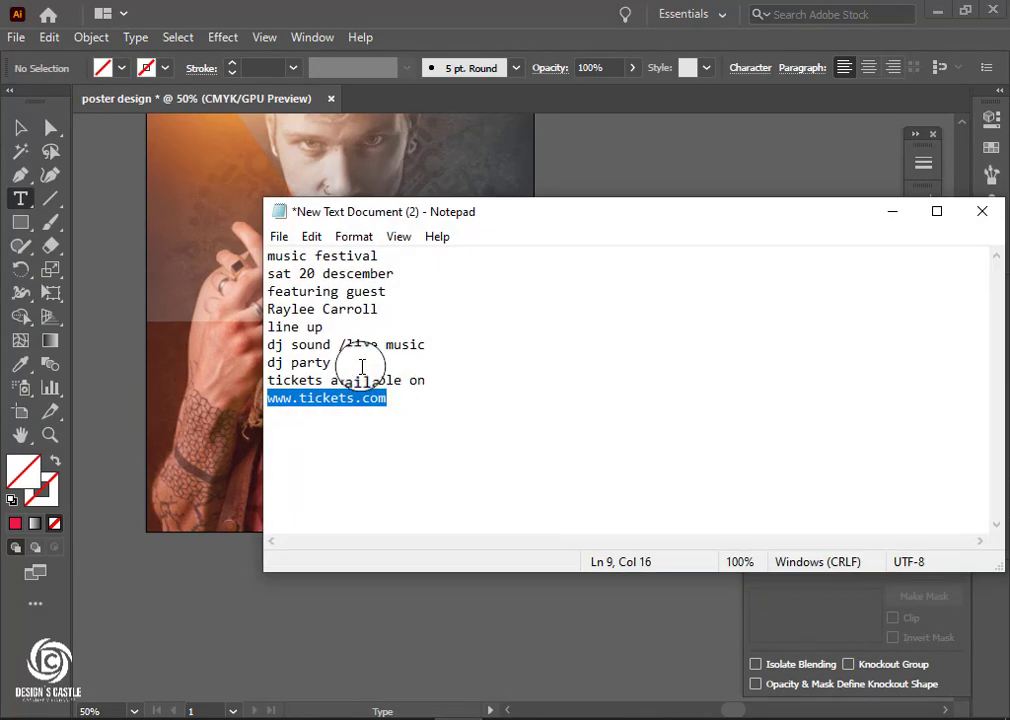
{"action": "mouse_move", "coordinate": [268, 257]}
{"action": "left_mouse_down"}
{"action": "mouse_move", "coordinate": [394, 254]}
{"action": "mouse_move", "coordinate": [307, 256]}
{"action": "left_mouse_up"}
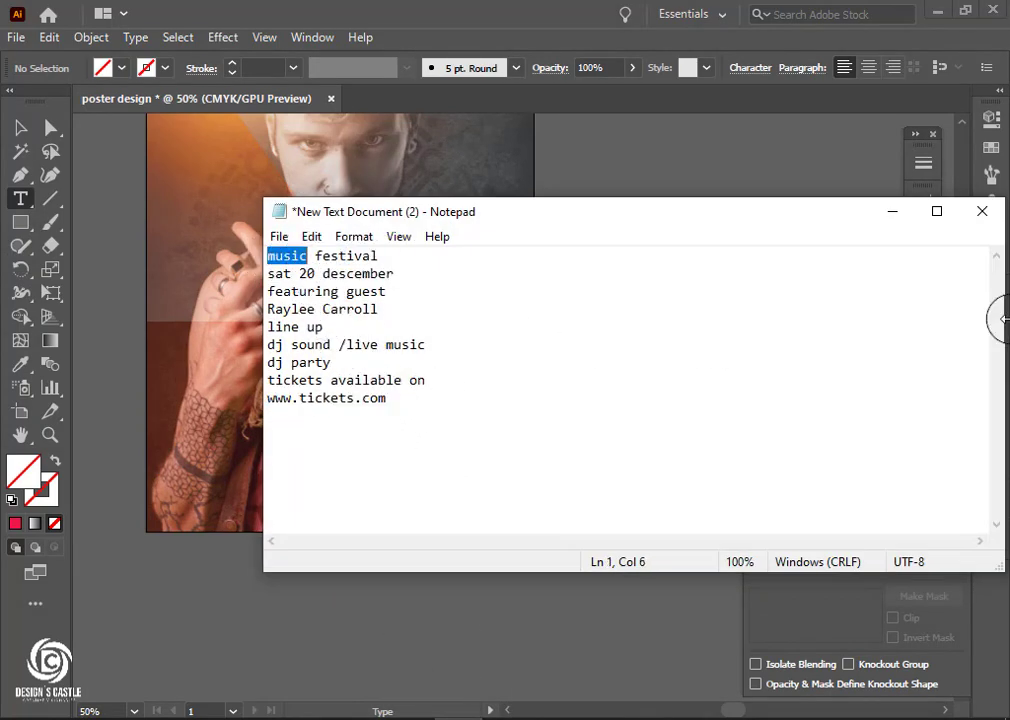
{"action": "left_click", "coordinate": [899, 216]}
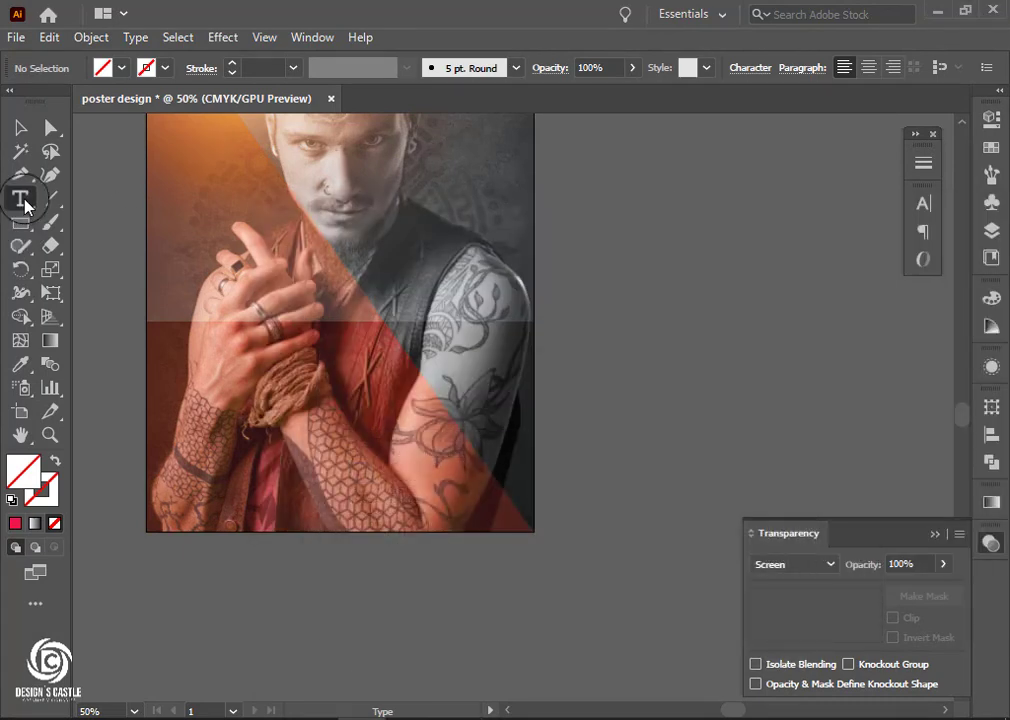
{"action": "left_click", "coordinate": [22, 199]}
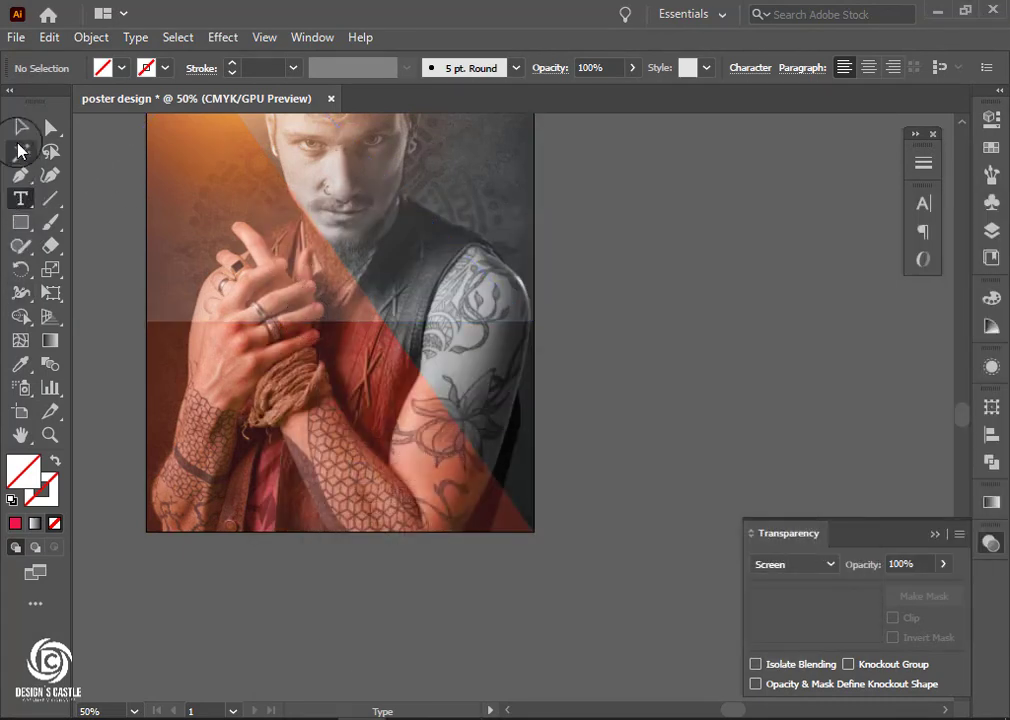
Select the clipped lens-flare group and lock it with Object > Lock > Selection.
{"action": "left_click", "coordinate": [21, 127]}
{"action": "left_click_drag", "start_coordinate": [136, 443], "coordinate": [105, 459]}
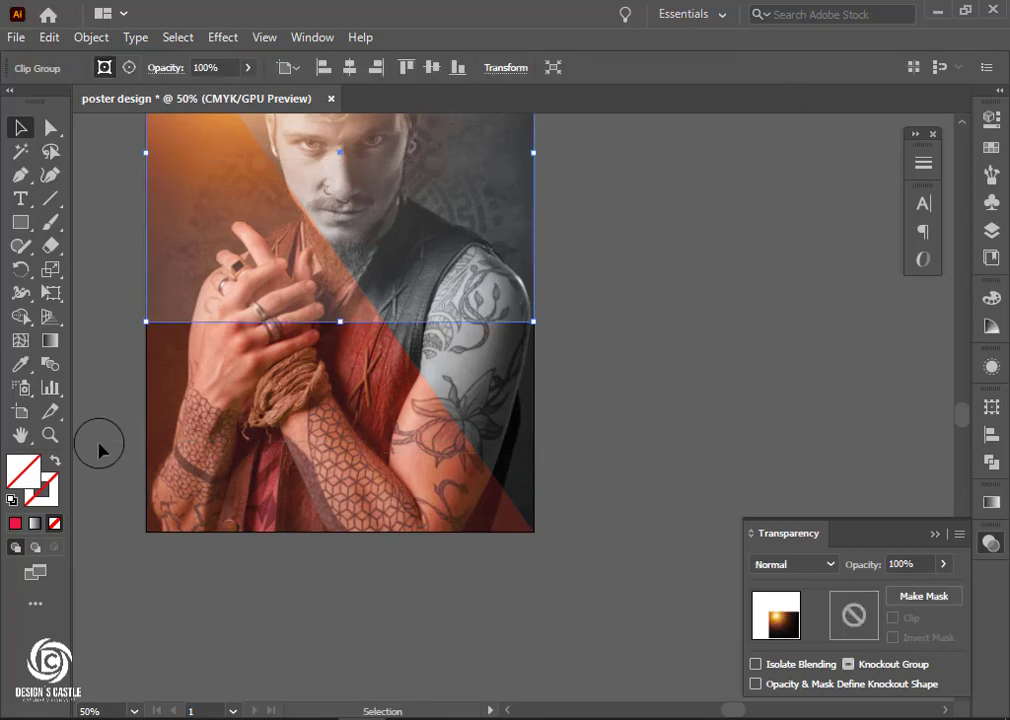
{"action": "left_click", "coordinate": [89, 38]}
{"action": "mouse_move", "coordinate": [250, 145]}
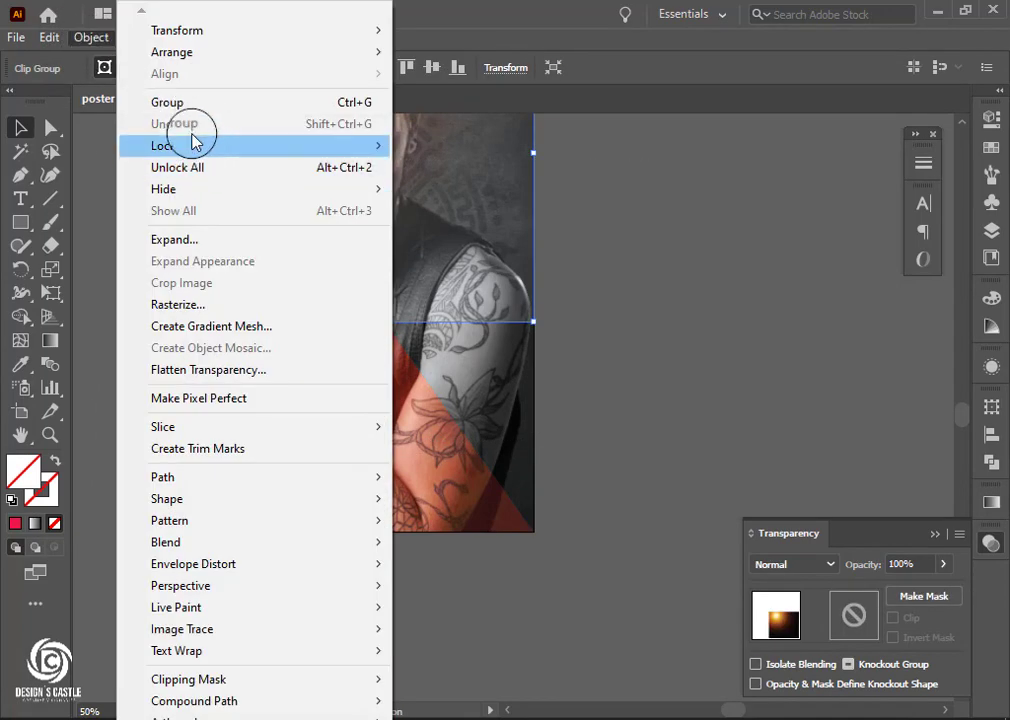
{"action": "left_click", "coordinate": [432, 148]}
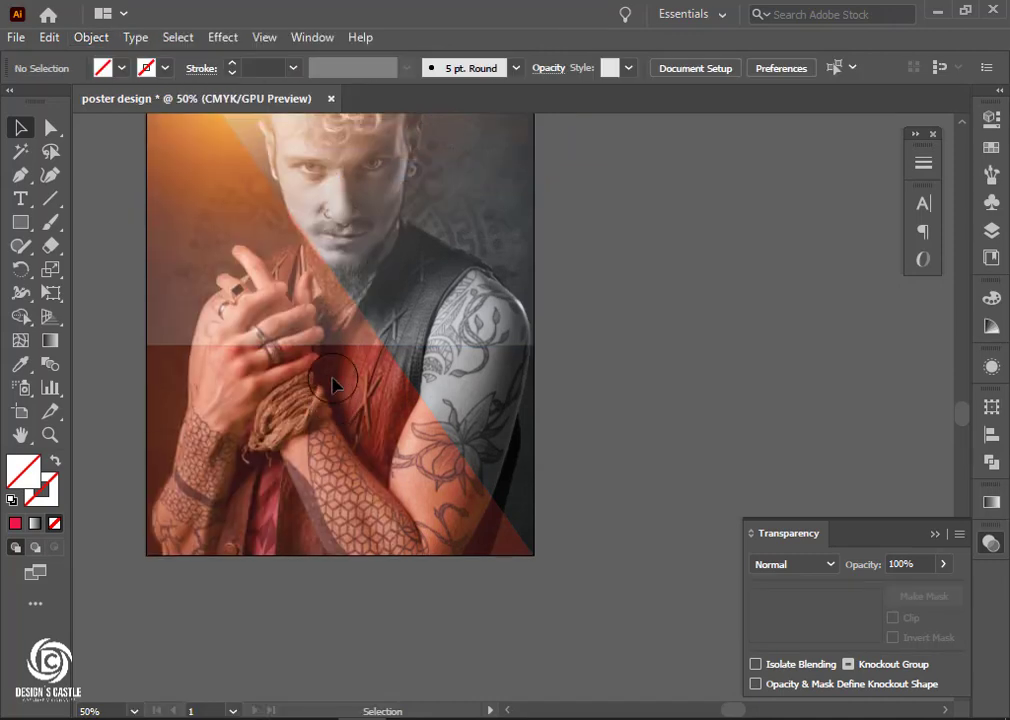
{"action": "scroll", "coordinate": [333, 388], "scroll_direction": "down", "scroll_amount": 1}
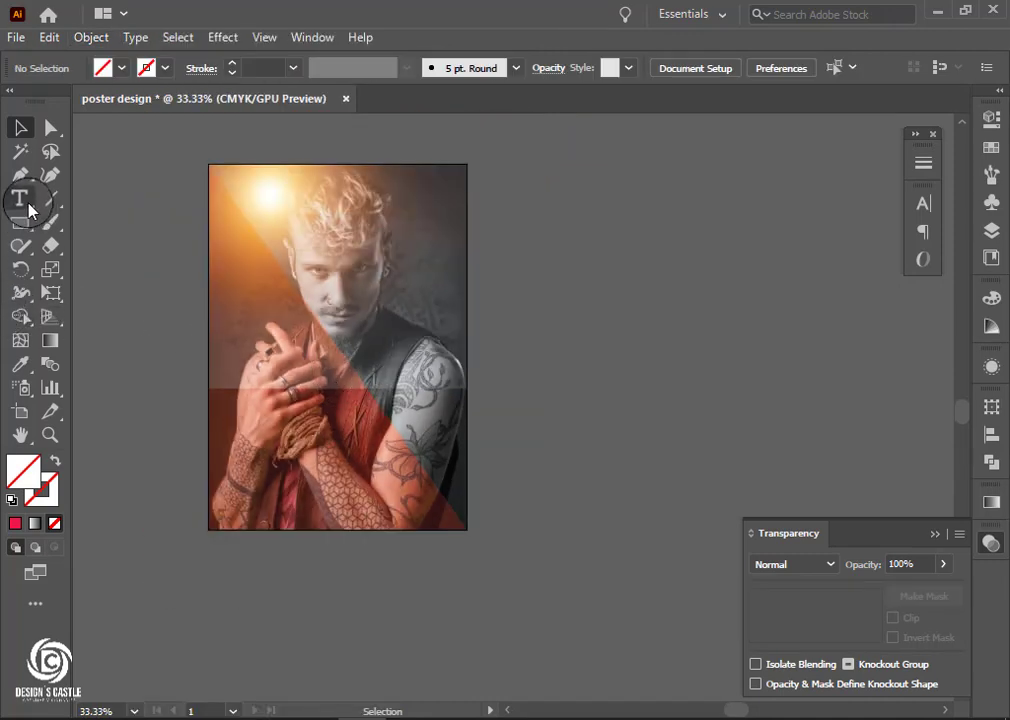
{"action": "left_click", "coordinate": [20, 198]}
Add 'Music' text in Metropolis Medium, all caps, at a larger size.
{"action": "left_click", "coordinate": [318, 361]}
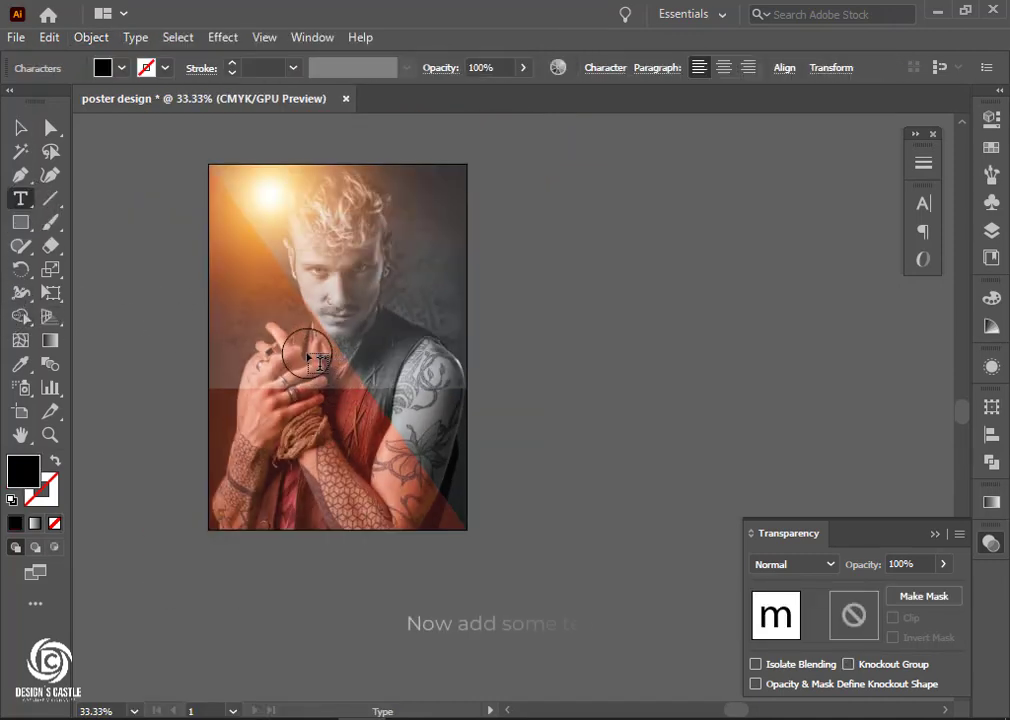
{"action": "type", "text": "usic"}
{"action": "left_click", "coordinate": [20, 127]}
{"action": "key", "text": "ctrl+t"}
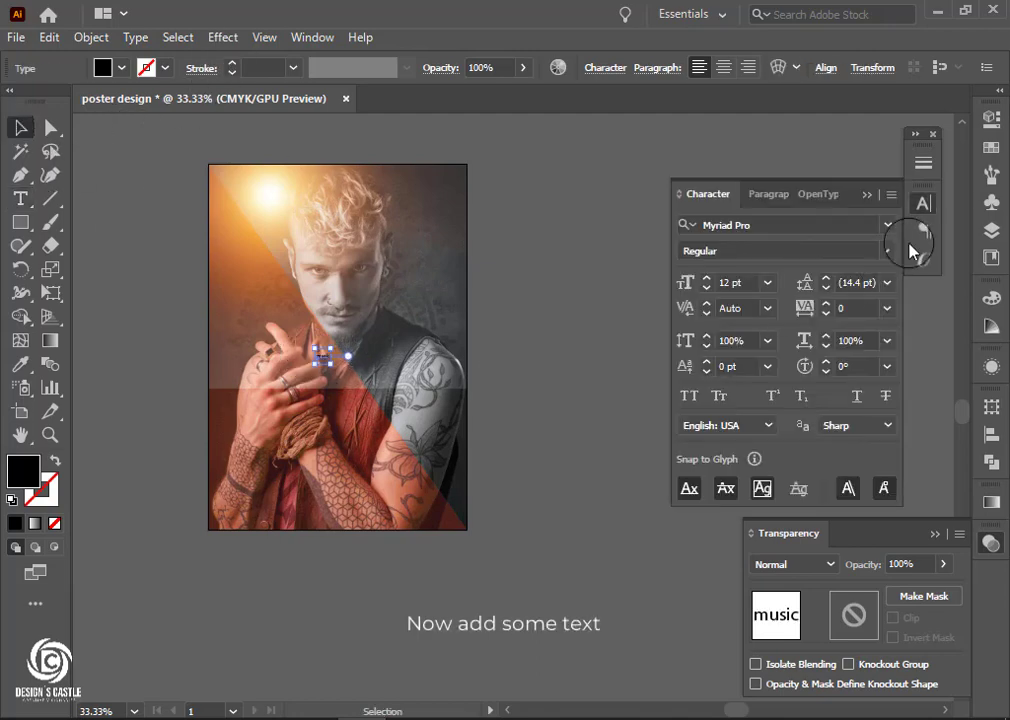
{"action": "left_click", "coordinate": [887, 225]}
{"action": "left_click", "coordinate": [712, 352]}
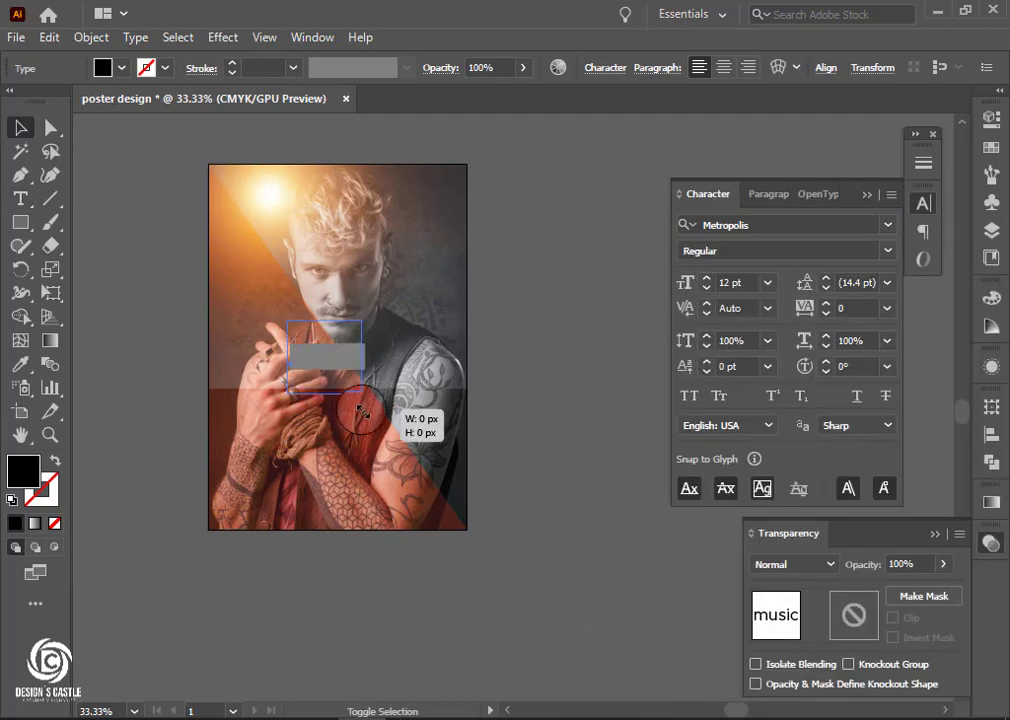
{"action": "left_click", "coordinate": [689, 395]}
{"action": "key", "text": "ctrl+plus"}
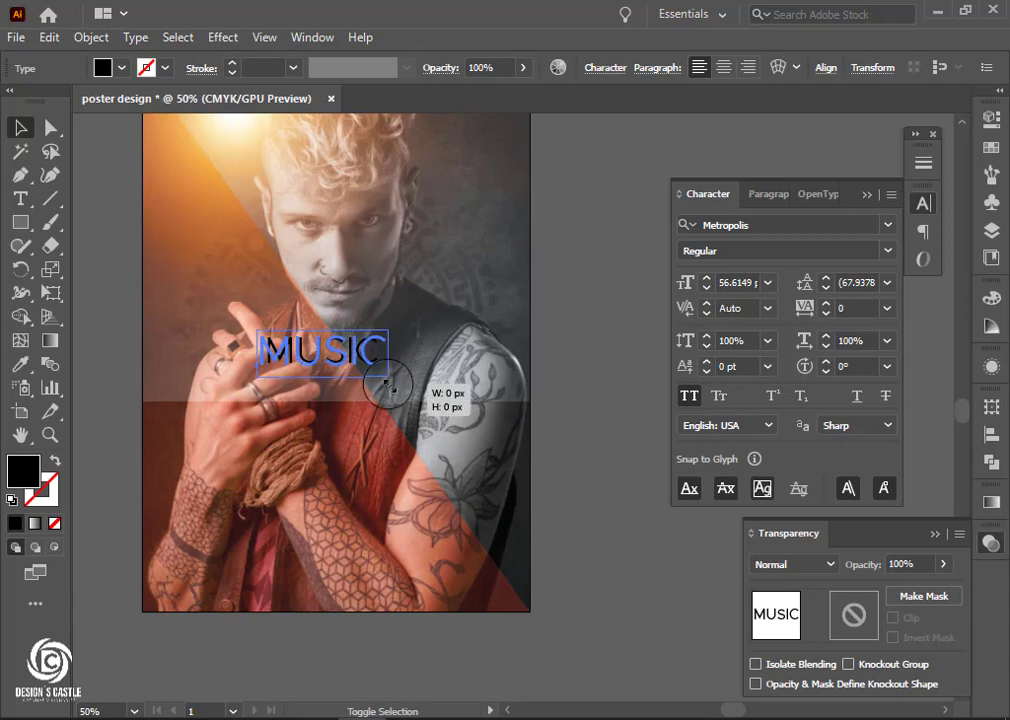
{"action": "left_click", "coordinate": [887, 250]}
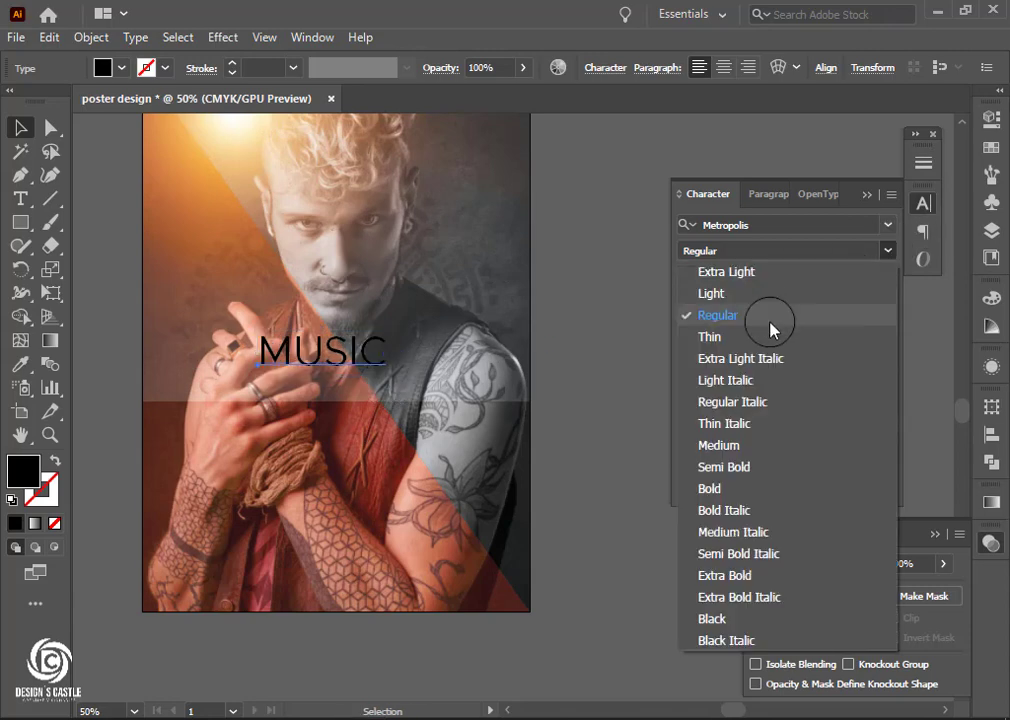
{"action": "left_click", "coordinate": [727, 446]}
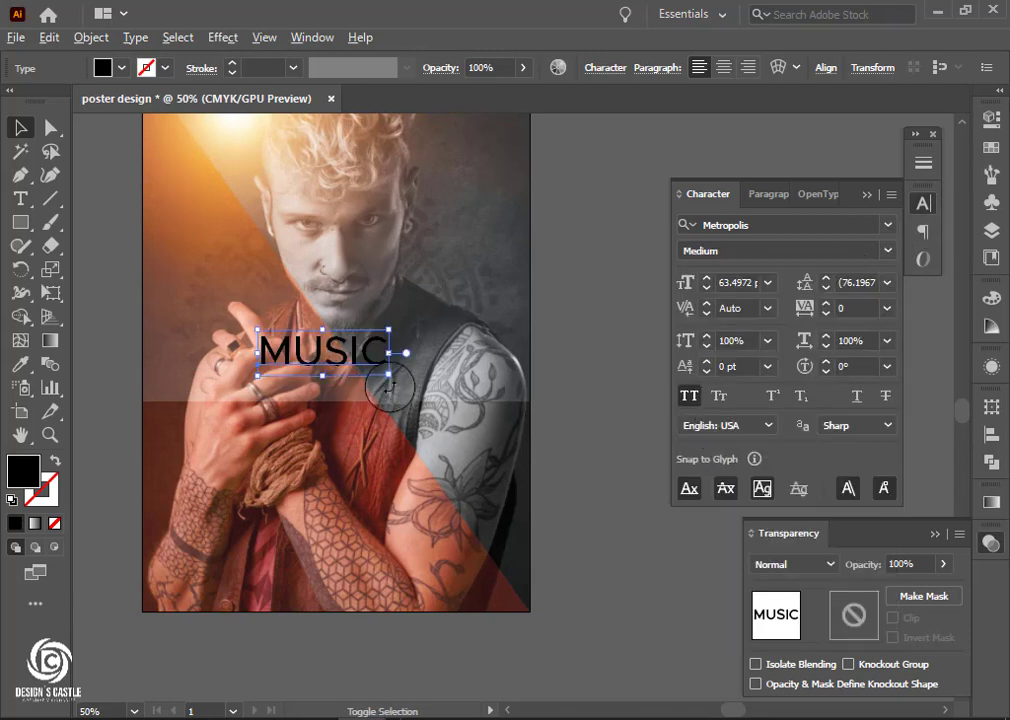
Duplicate MUSIC below, retype it as FESTIVAL, and centre-align both lines.
{"action": "left_click_drag", "start_coordinate": [330, 352], "coordinate": [337, 390]}
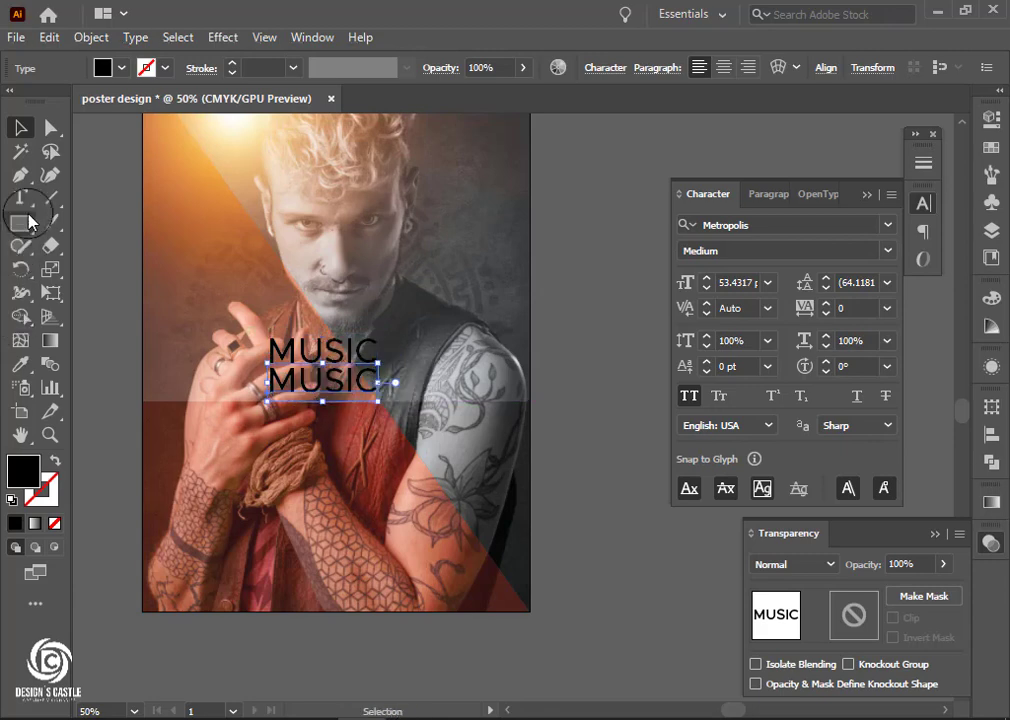
{"action": "key", "text": "t"}
{"action": "left_click_drag", "start_coordinate": [266, 380], "coordinate": [438, 380]}
{"action": "type", "text": "FESTIVAL"}
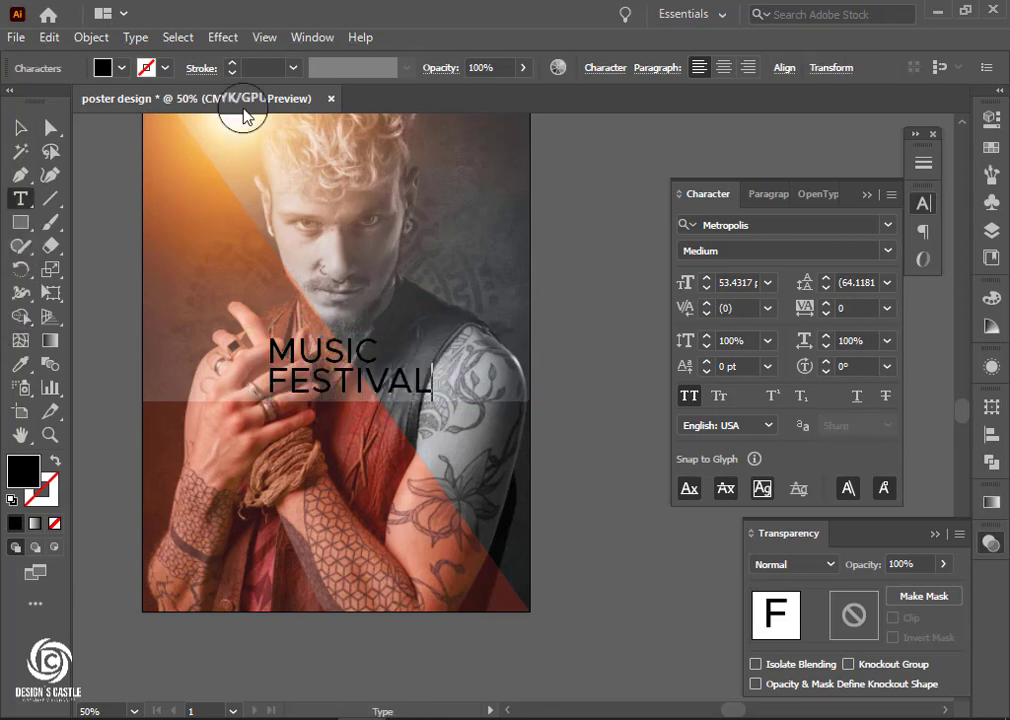
{"action": "key", "text": "Escape"}
{"action": "left_click_drag", "start_coordinate": [401, 401], "coordinate": [240, 265]}
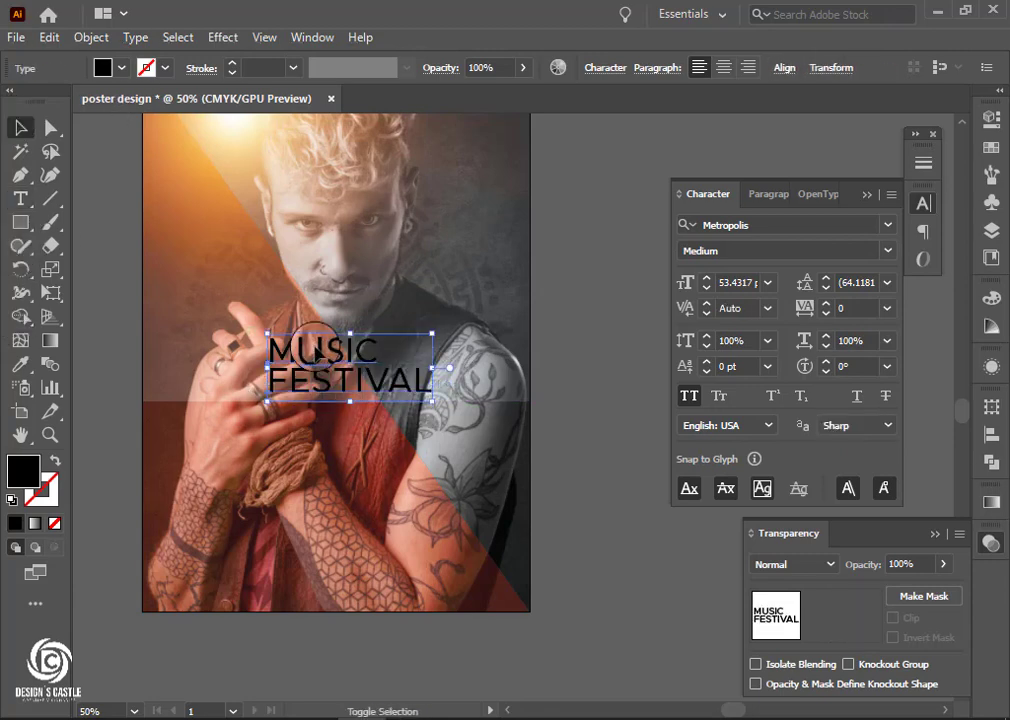
{"action": "left_click", "coordinate": [785, 68]}
{"action": "left_click", "coordinate": [620, 122]}
Set MUSIC to Medium Italic and FESTIVAL to Extra Bold Italic.
{"action": "left_click", "coordinate": [593, 408]}
{"action": "left_click", "coordinate": [390, 385]}
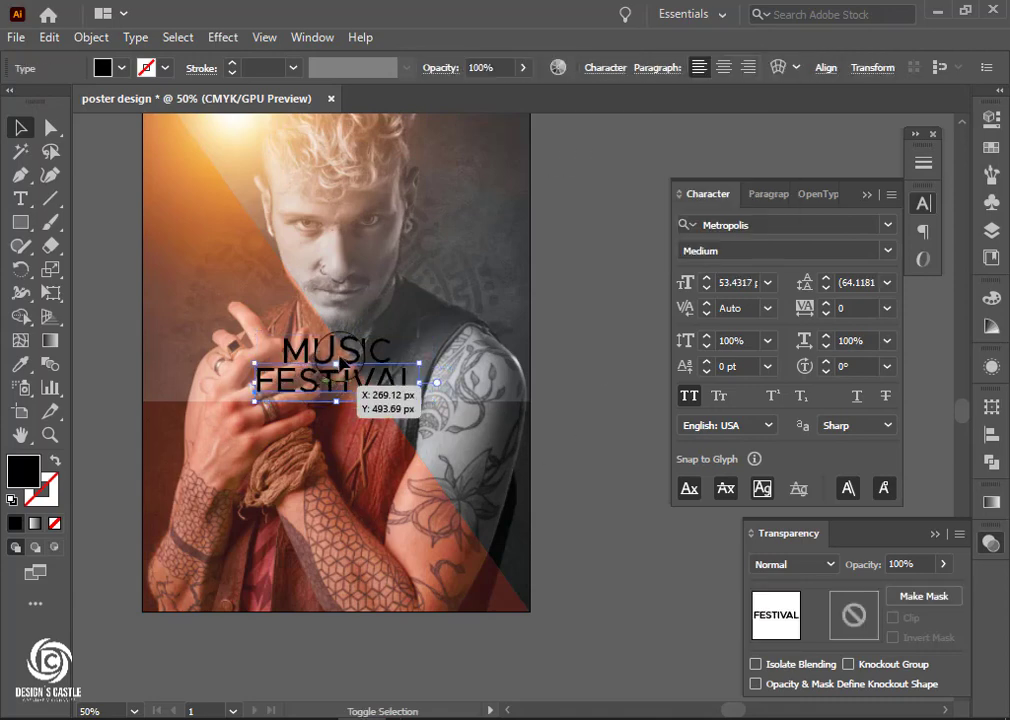
{"action": "left_click", "coordinate": [887, 251]}
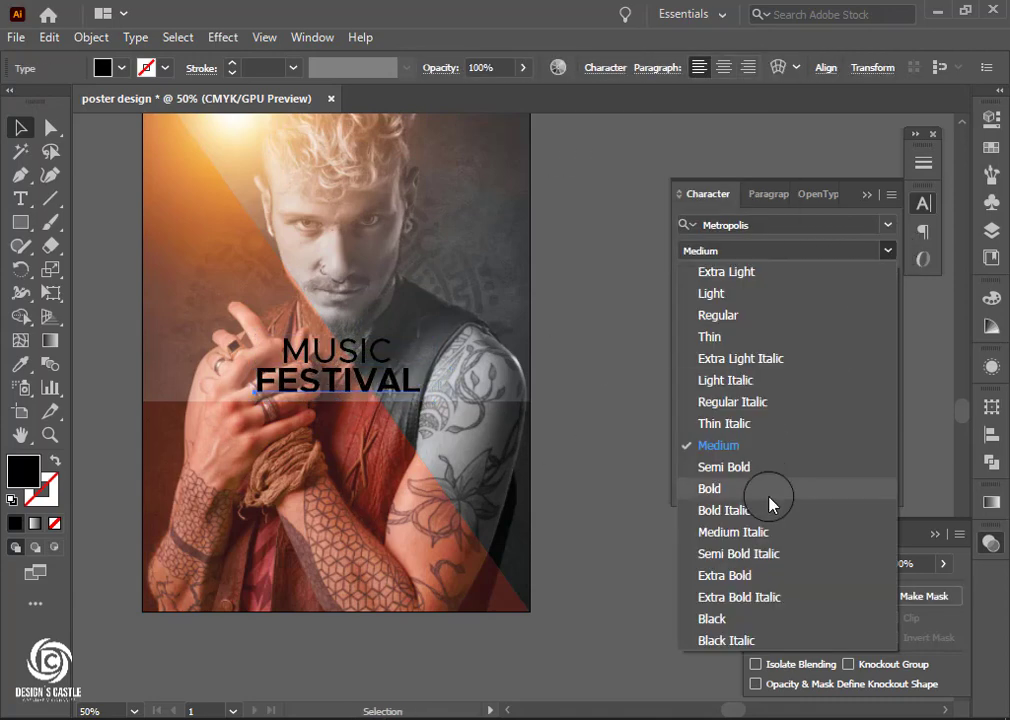
{"action": "left_click", "coordinate": [737, 553]}
{"action": "left_click", "coordinate": [335, 350]}
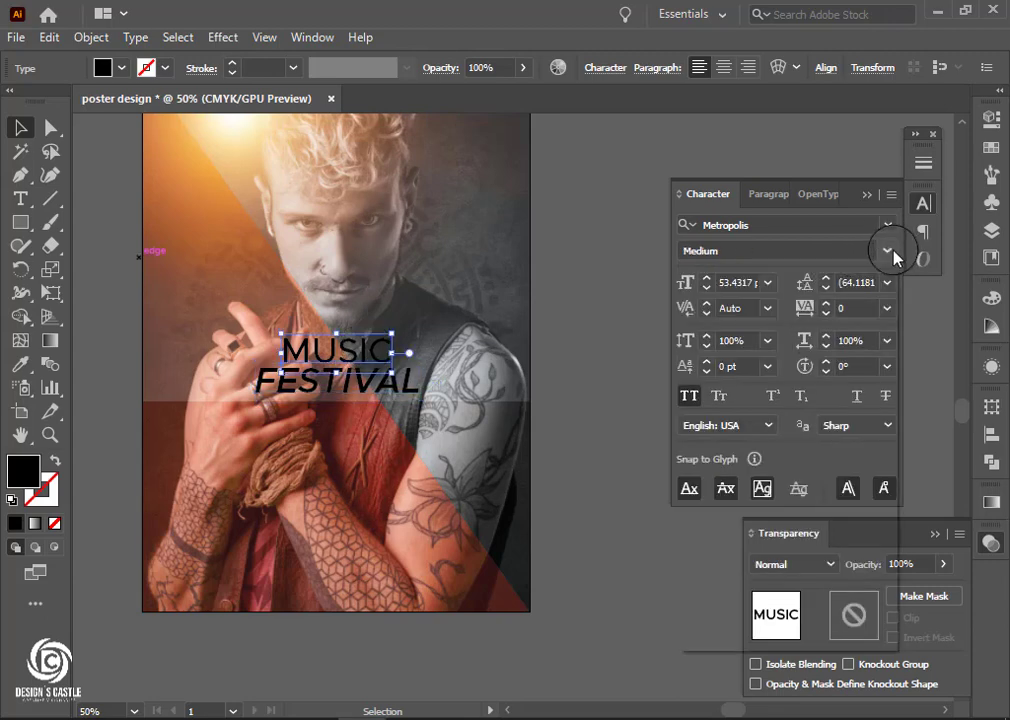
{"action": "left_click", "coordinate": [890, 250]}
{"action": "left_click", "coordinate": [755, 533]}
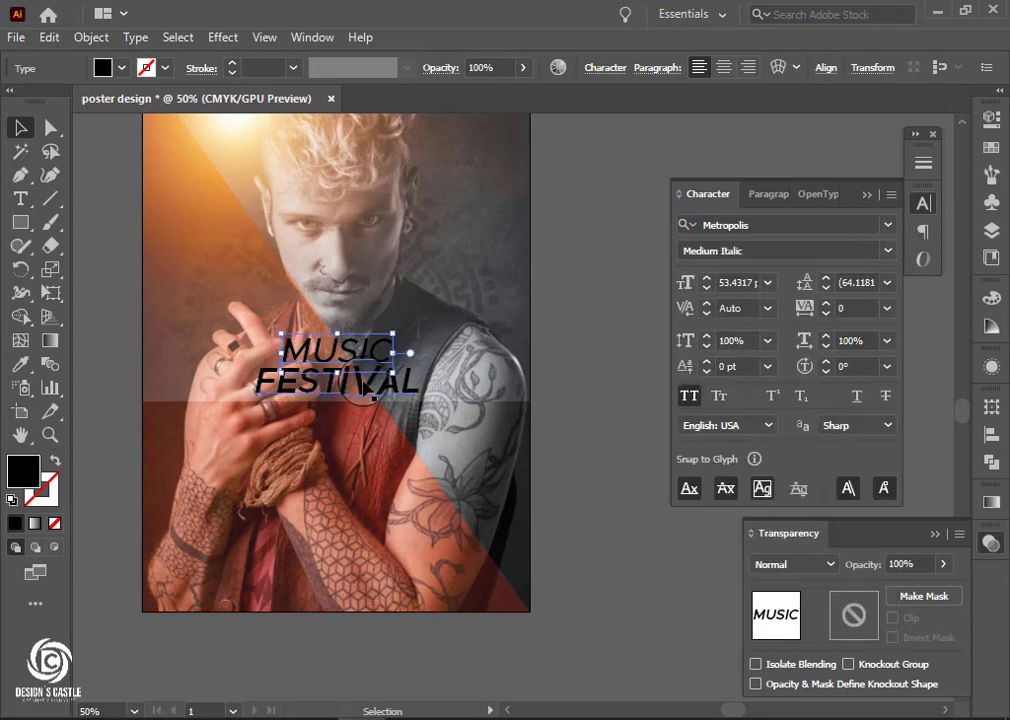
{"action": "left_click", "coordinate": [400, 382]}
{"action": "left_click", "coordinate": [887, 250]}
{"action": "left_click", "coordinate": [749, 592]}
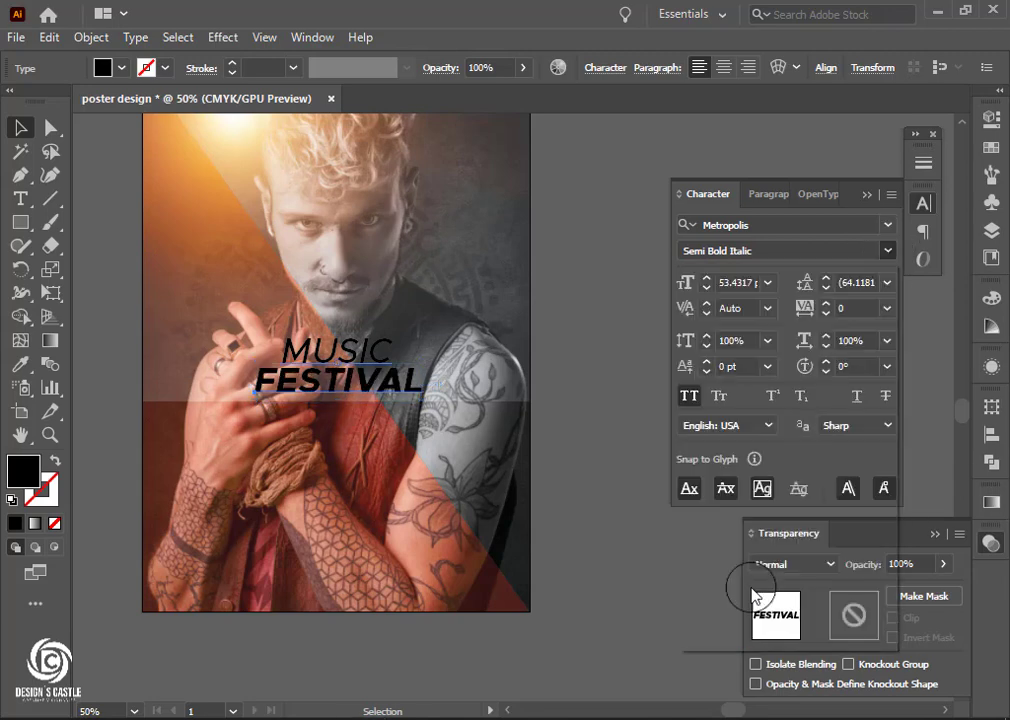
Fill both title lines white (#ffffff).
{"action": "left_click", "coordinate": [363, 352], "text": "shift"}
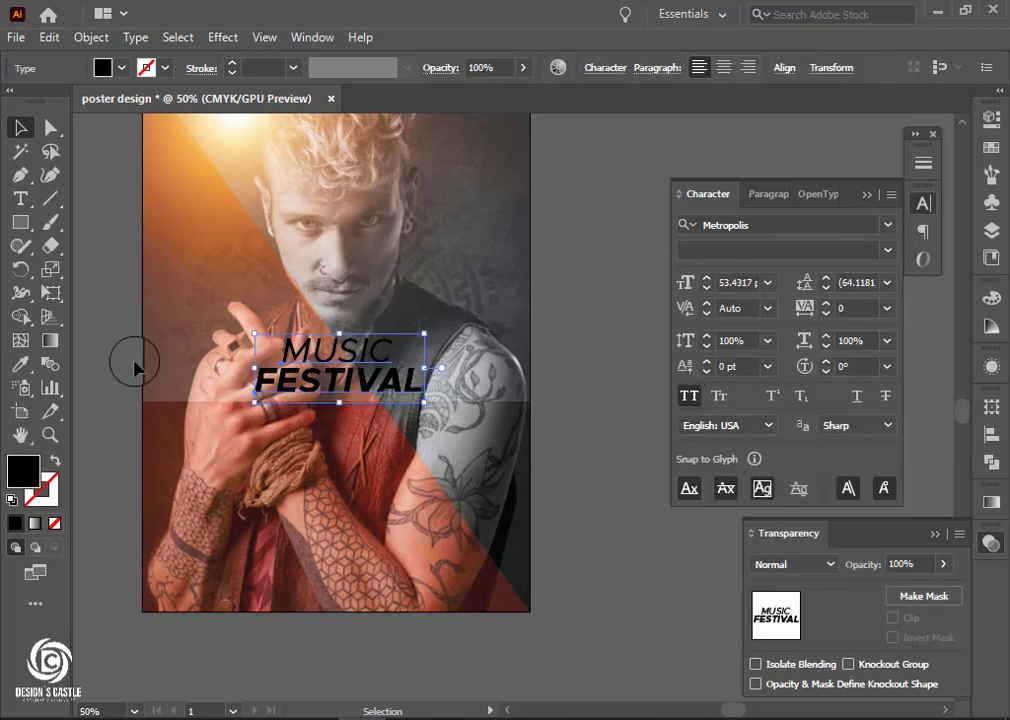
{"action": "double_click", "coordinate": [35, 462]}
{"action": "type", "text": "ffffff"}
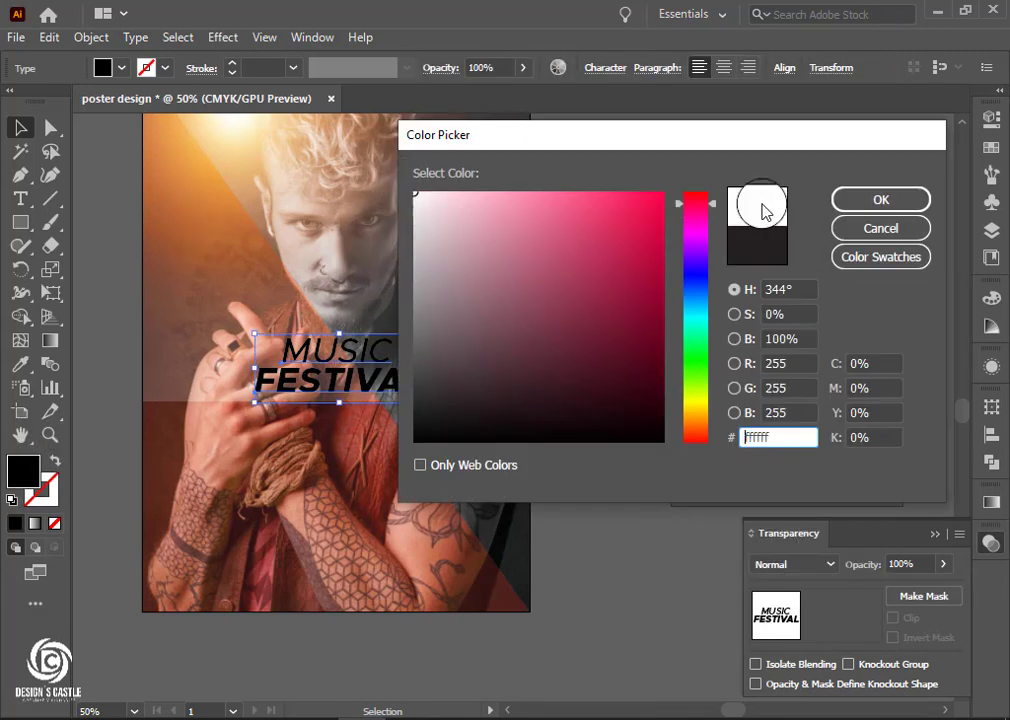
{"action": "left_click", "coordinate": [850, 198]}
{"action": "left_click", "coordinate": [603, 385]}
{"action": "scroll", "coordinate": [327, 383], "scroll_direction": "up", "scroll_amount": 2}
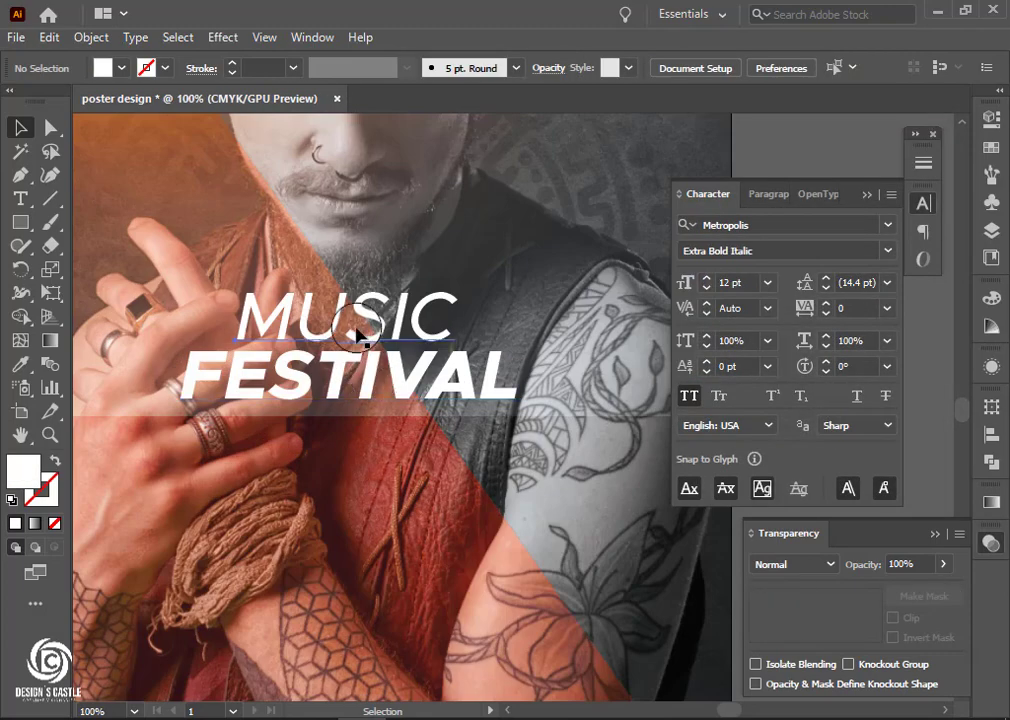
{"action": "left_click", "coordinate": [352, 385]}
{"action": "scroll", "coordinate": [443, 497], "scroll_direction": "down", "scroll_amount": 2}
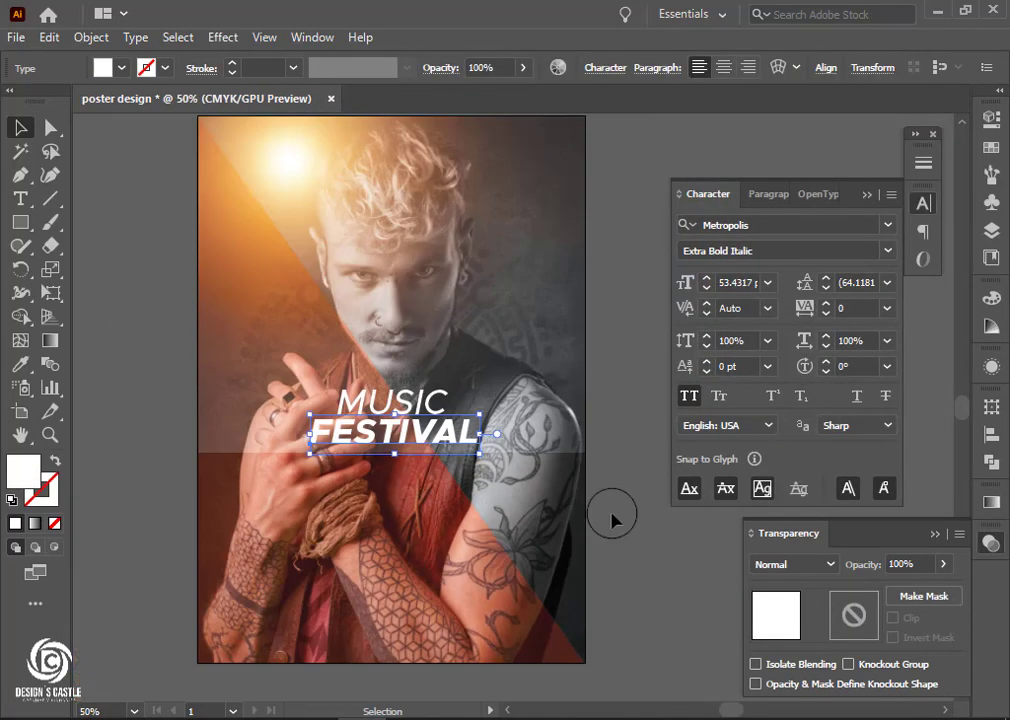
{"action": "key", "text": "alt+Tab"}
Place lens-flare-png-46197.png on the poster, scaled and moved over the title.
{"action": "mouse_move", "coordinate": [329, 225]}
{"action": "left_mouse_down"}
{"action": "mouse_move", "coordinate": [478, 688]}
{"action": "mouse_move", "coordinate": [360, 455]}
{"action": "left_mouse_up"}
{"action": "scroll", "coordinate": [430, 435], "scroll_direction": "down", "scroll_amount": 3}
{"action": "left_click_drag", "start_coordinate": [593, 350], "coordinate": [518, 428]}
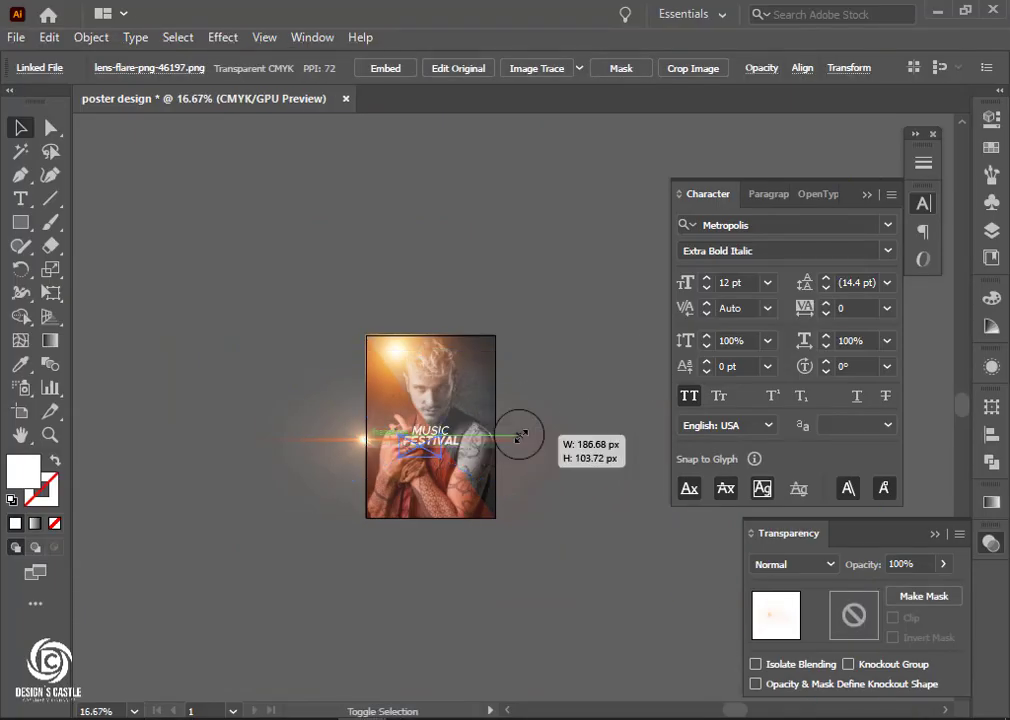
{"action": "scroll", "coordinate": [470, 425], "scroll_direction": "up", "scroll_amount": 2}
{"action": "scroll", "coordinate": [420, 400], "scroll_direction": "up", "scroll_amount": 2}
{"action": "left_click_drag", "start_coordinate": [417, 396], "coordinate": [476, 388]}
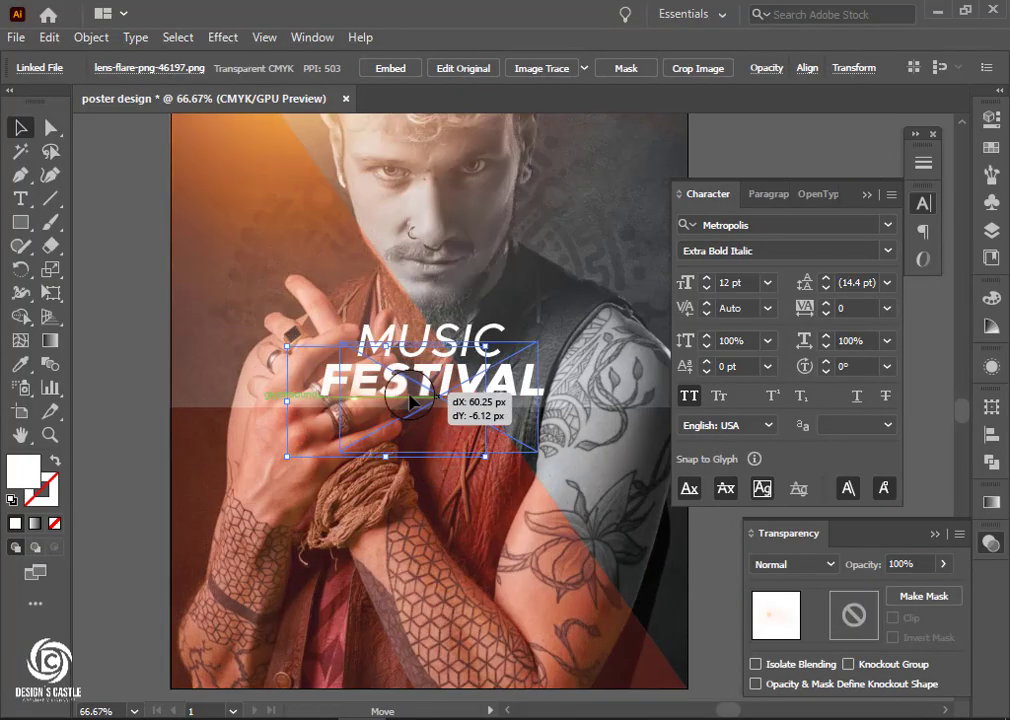
{"action": "mouse_move", "coordinate": [544, 340]}
{"action": "left_mouse_down"}
{"action": "mouse_move", "coordinate": [643, 290]}
{"action": "mouse_move", "coordinate": [669, 291]}
{"action": "left_mouse_up"}
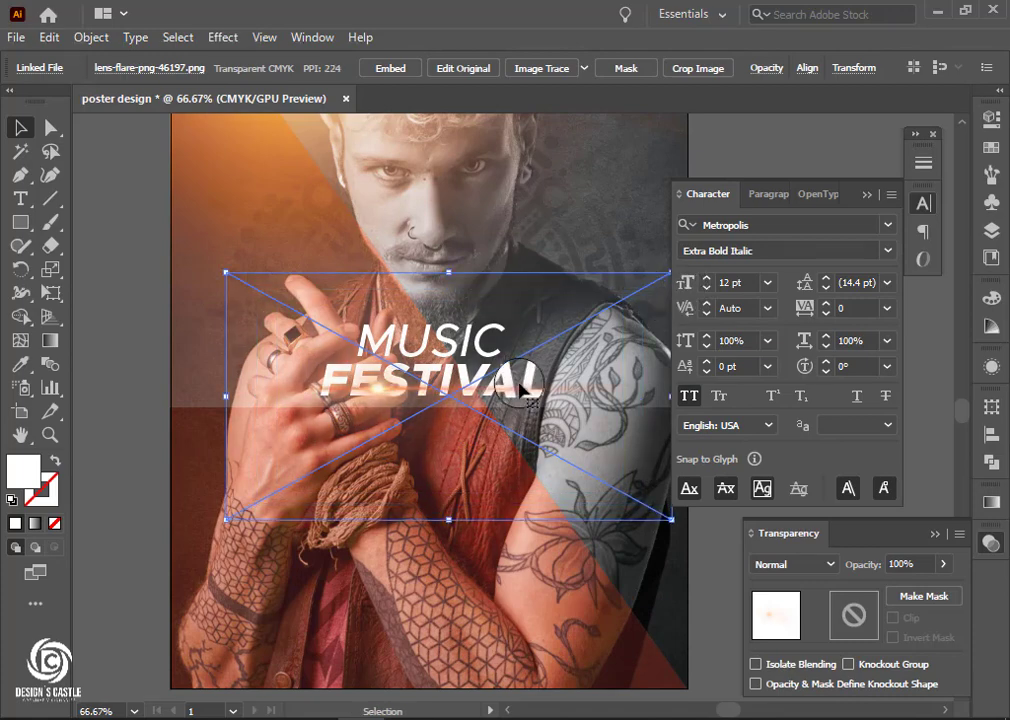
Reflect the lens flare and nudge it slightly left so it glows on FESTIVAL.
{"action": "right_click", "coordinate": [506, 396]}
{"action": "mouse_move", "coordinate": [565, 566]}
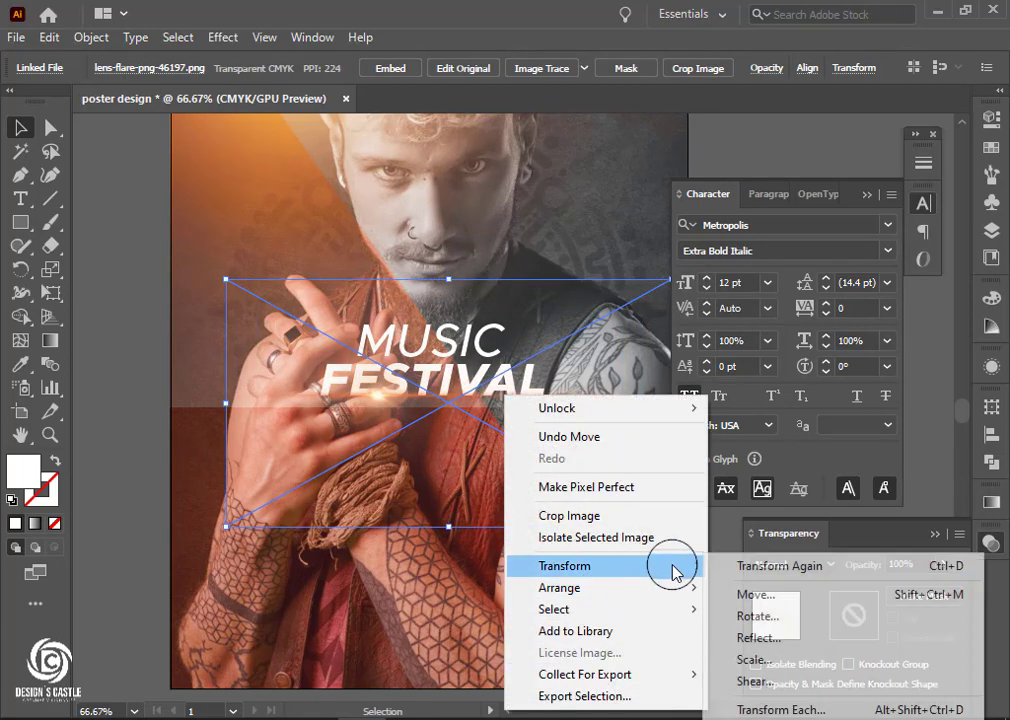
{"action": "left_click", "coordinate": [761, 638]}
{"action": "left_click", "coordinate": [514, 492]}
{"action": "left_click_drag", "start_coordinate": [524, 400], "coordinate": [503, 404]}
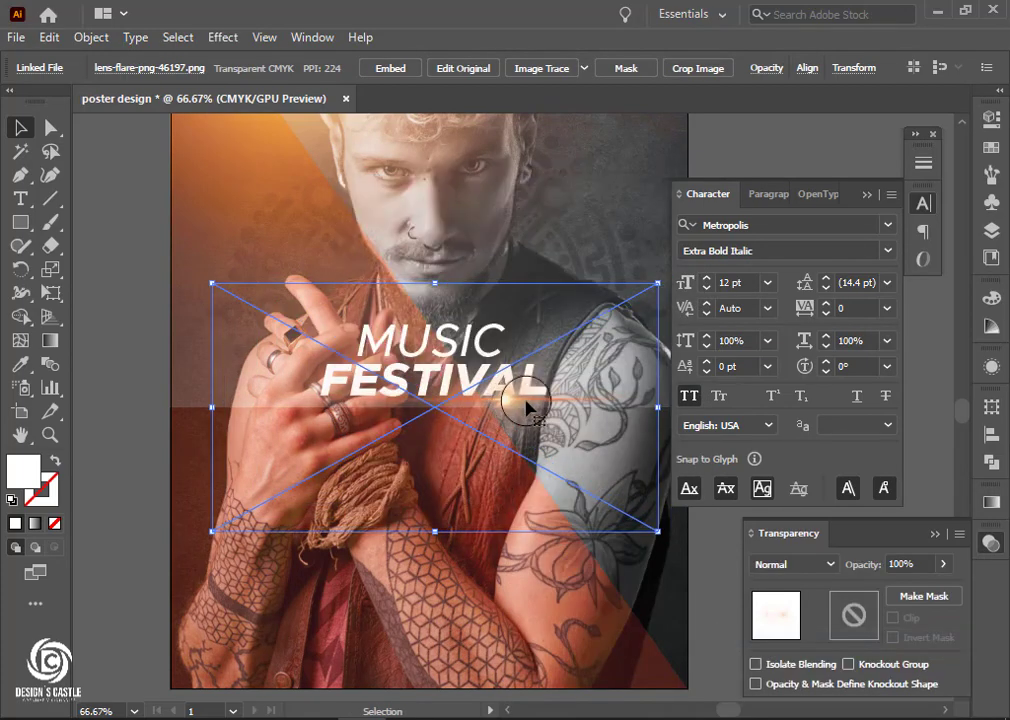
{"action": "left_click", "coordinate": [245, 349]}
{"action": "scroll", "coordinate": [252, 349], "scroll_direction": "down", "scroll_amount": 1}
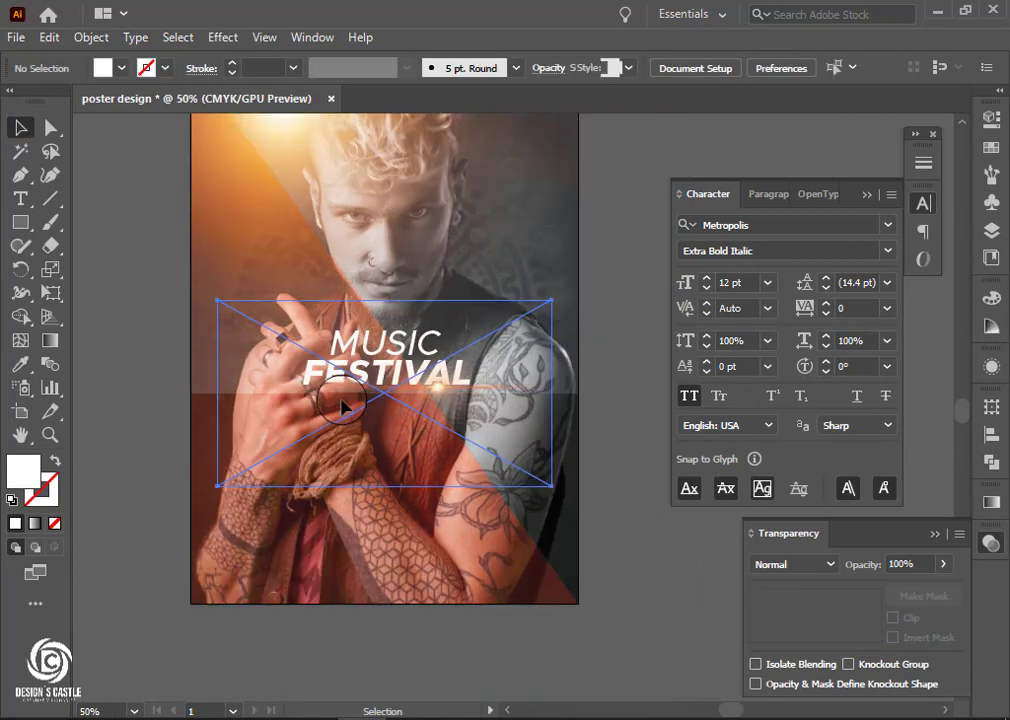
{"action": "scroll", "coordinate": [195, 538], "scroll_direction": "down", "scroll_amount": 2}
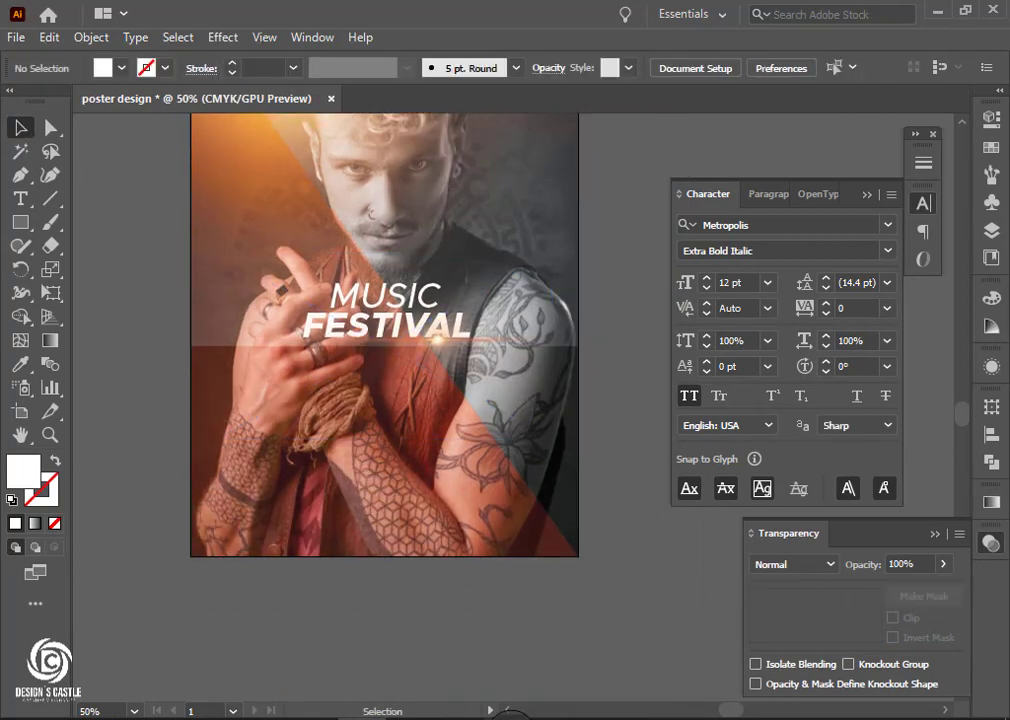
{"action": "left_click", "coordinate": [507, 712]}
Paste 'FEATURING GUEST' from the notes as new Regular-weight text below FESTIVAL.
{"action": "left_click", "coordinate": [278, 289]}
{"action": "left_click_drag", "start_coordinate": [269, 291], "coordinate": [408, 296]}
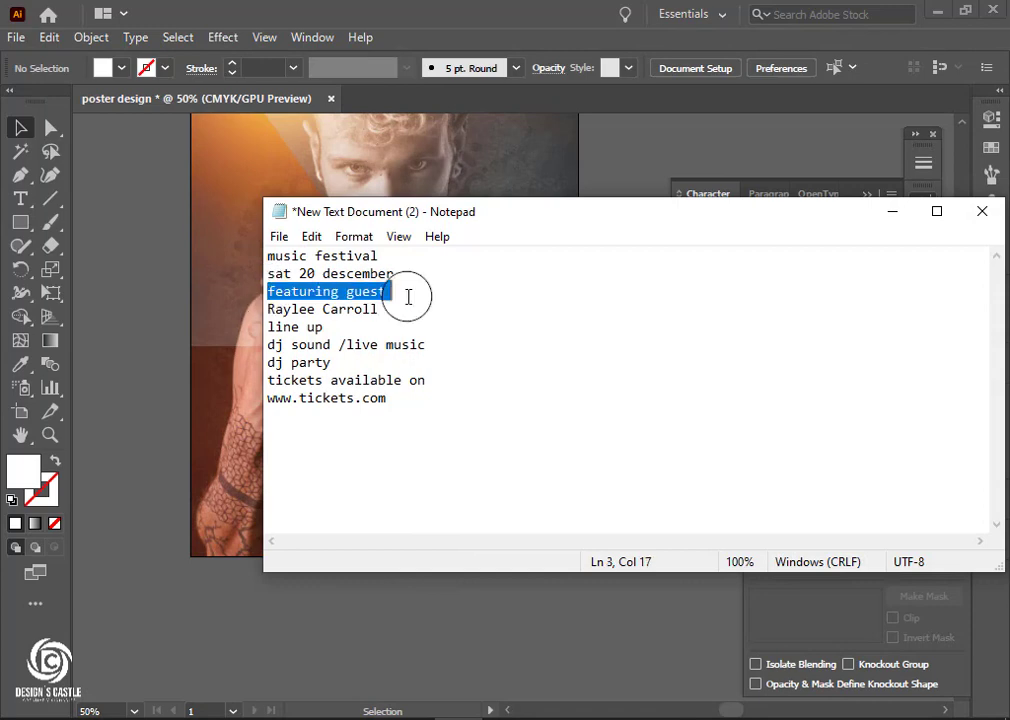
{"action": "left_click", "coordinate": [300, 620]}
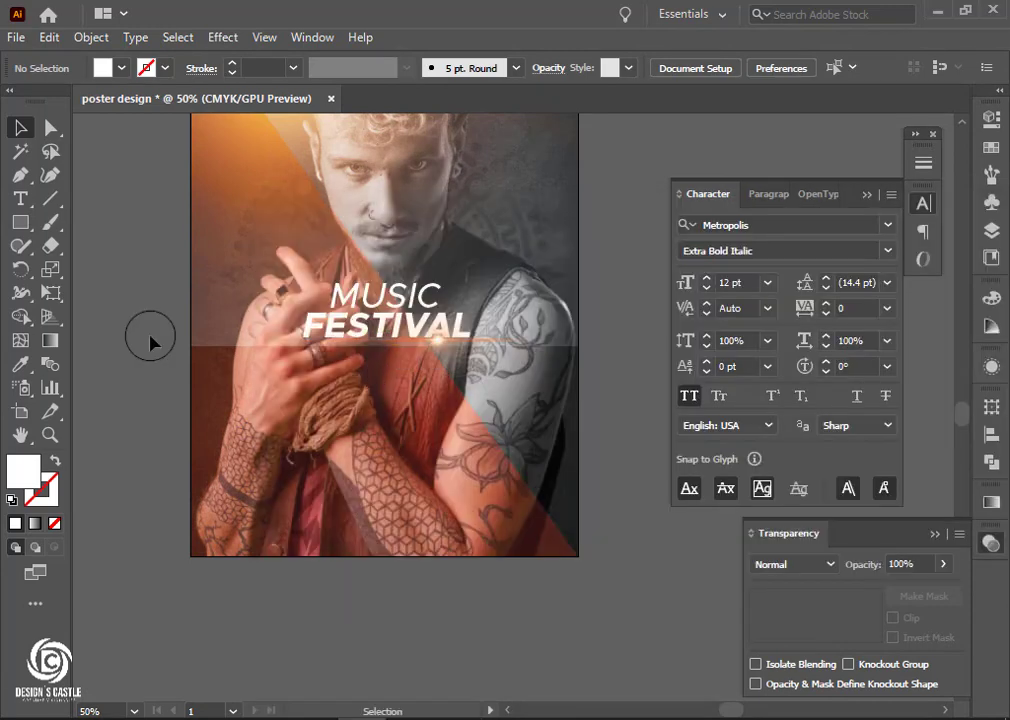
{"action": "left_click", "coordinate": [20, 200]}
{"action": "key", "text": "ctrl+plus"}
{"action": "left_click", "coordinate": [345, 360]}
{"action": "key", "text": "ctrl+v"}
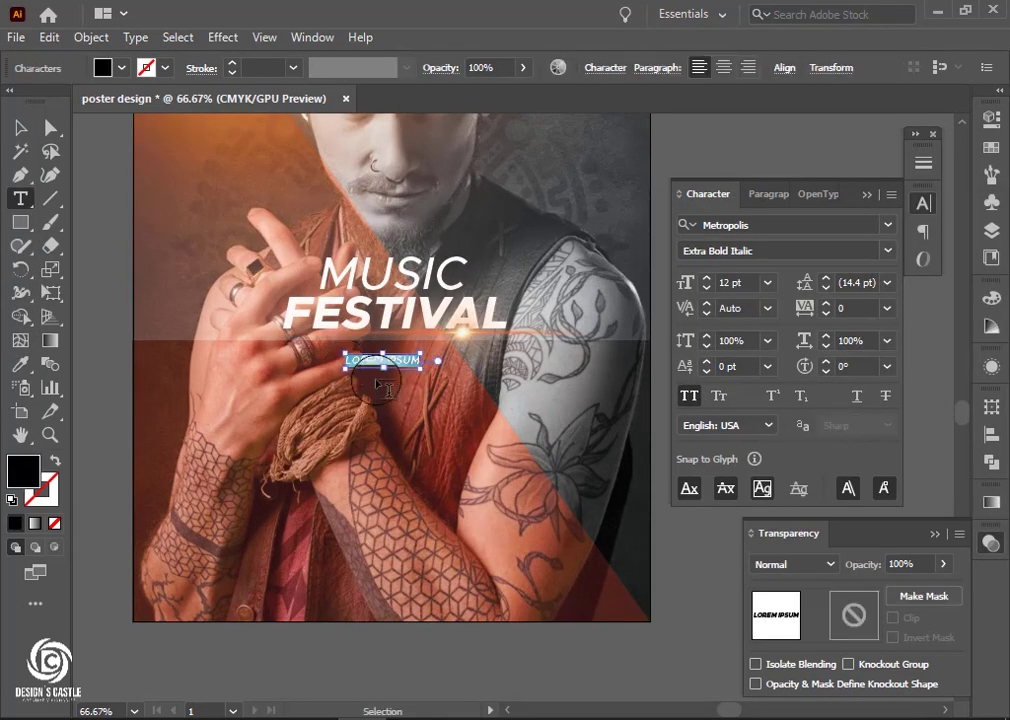
{"action": "key", "text": "Escape"}
{"action": "left_click", "coordinate": [887, 250]}
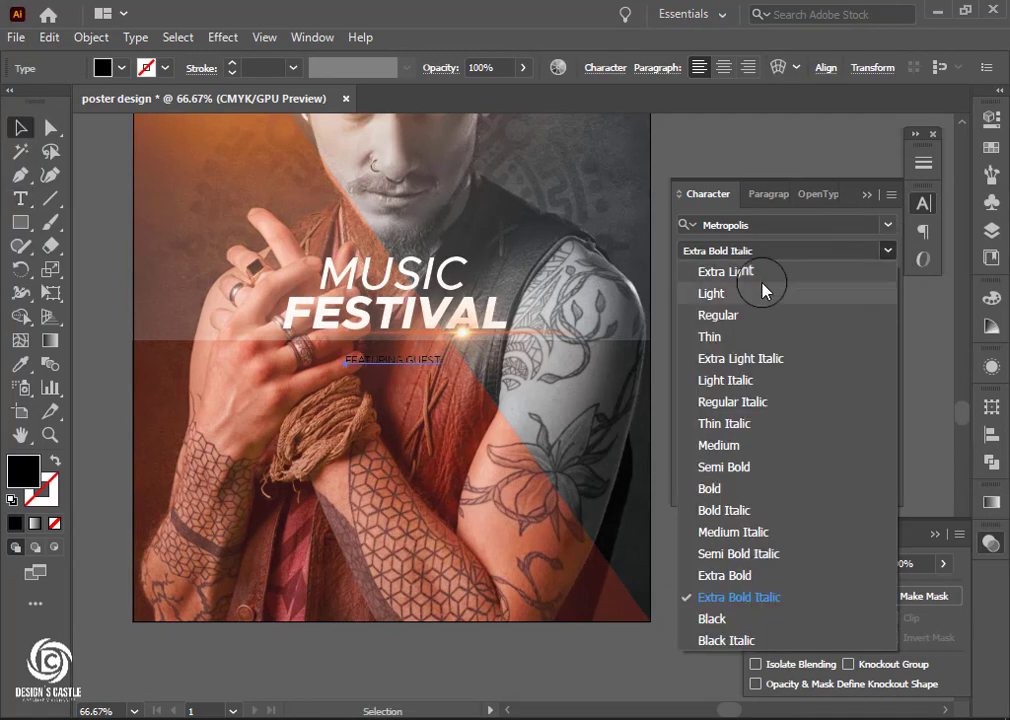
{"action": "left_click", "coordinate": [752, 312]}
Enlarge FEATURING GUEST to about 14 pt and duplicate it below, replacing the copy with the guest's name.
{"action": "left_click_drag", "start_coordinate": [447, 368], "coordinate": [458, 369]}
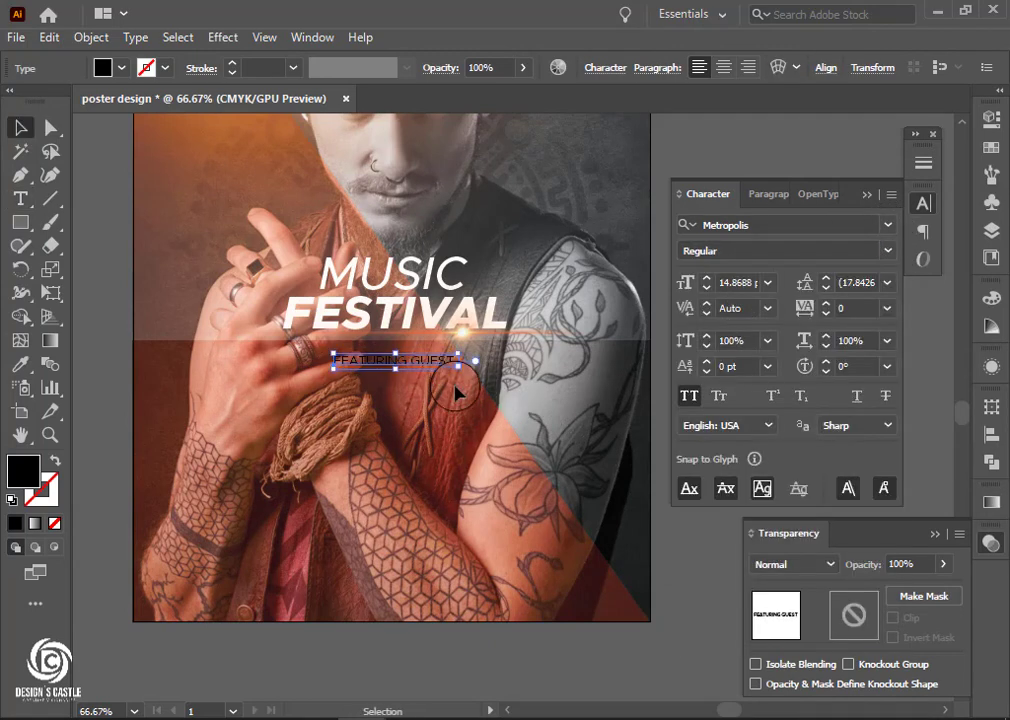
{"action": "left_click_drag", "start_coordinate": [397, 372], "coordinate": [385, 380]}
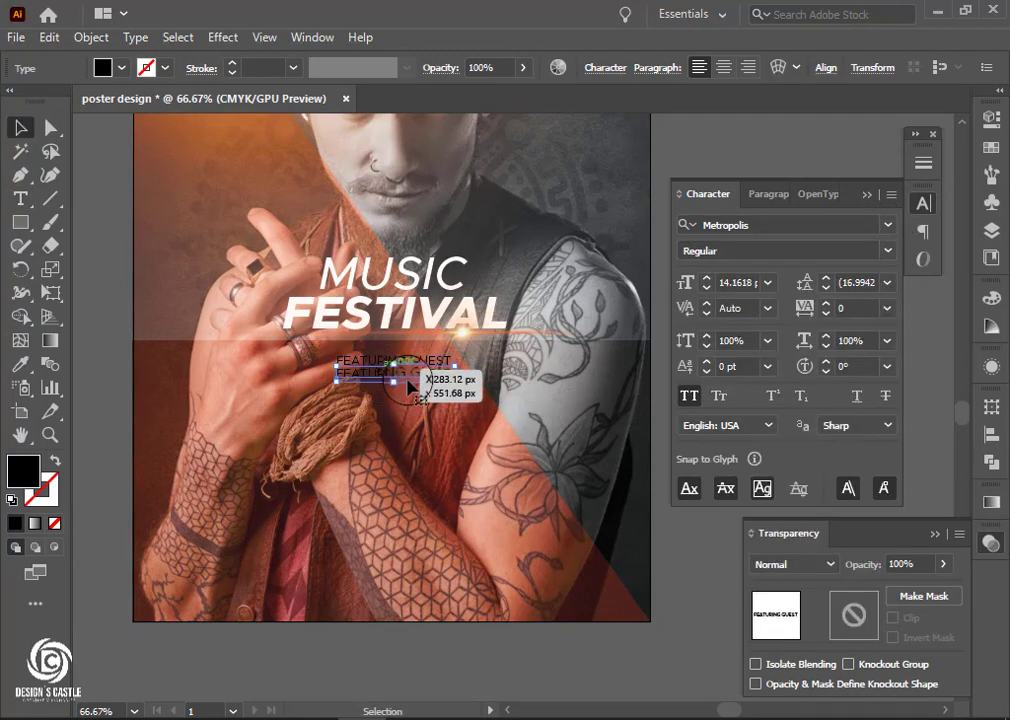
{"action": "triple_click", "coordinate": [390, 373]}
{"action": "key", "text": "alt+Tab"}
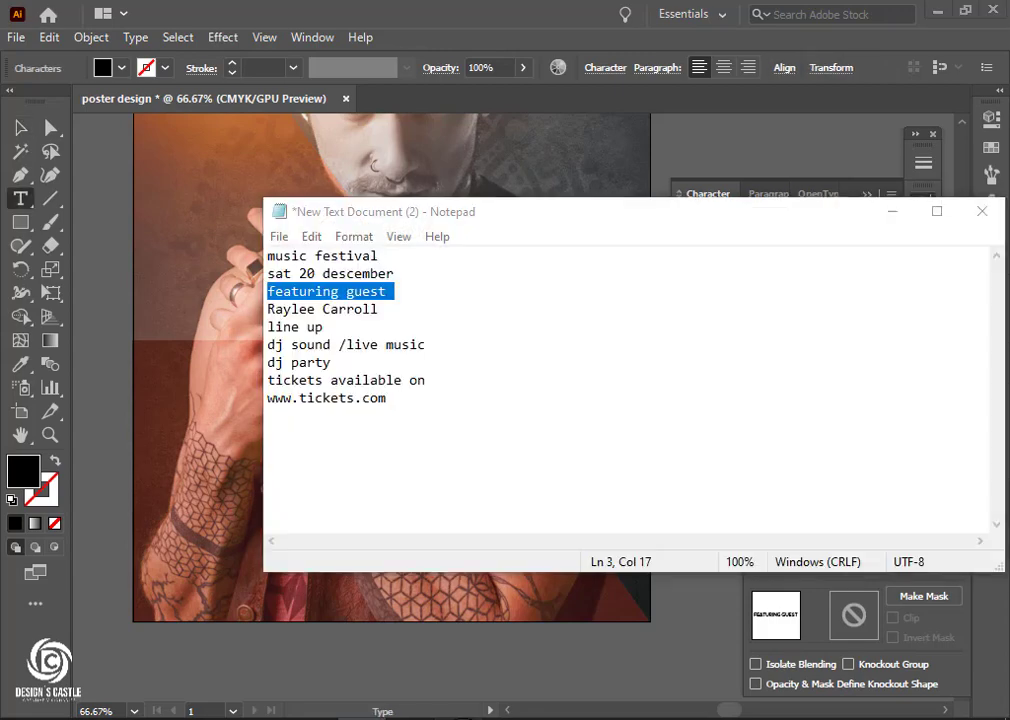
{"action": "left_click_drag", "start_coordinate": [268, 309], "coordinate": [378, 310]}
{"action": "key", "text": "ctrl+c"}
{"action": "key", "text": "alt+Tab"}
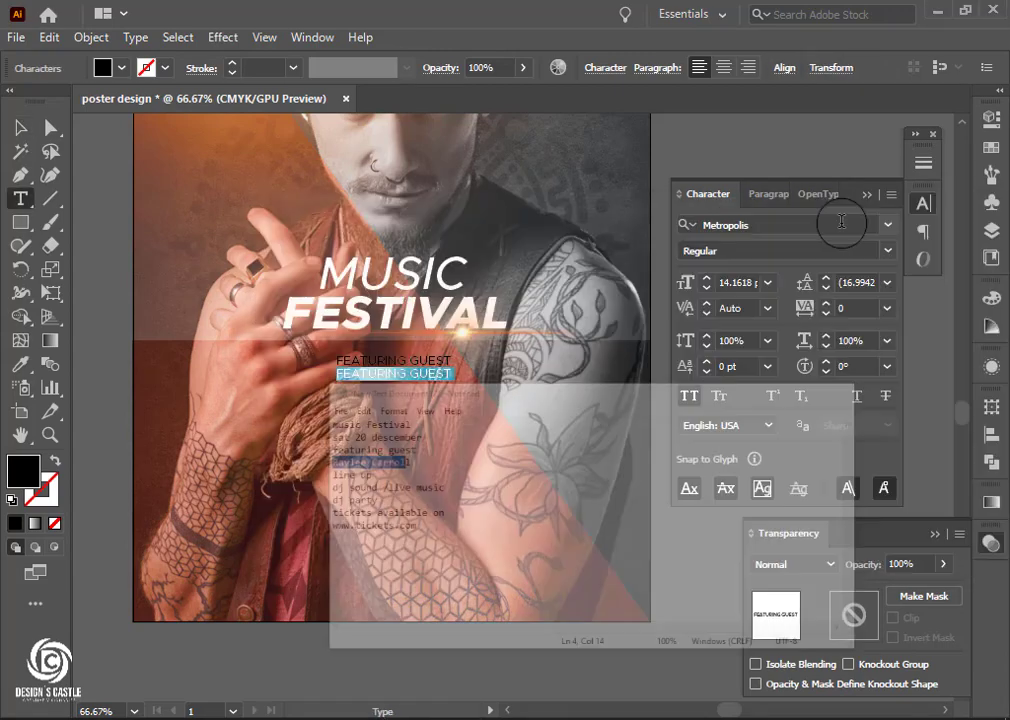
{"action": "left_click", "coordinate": [22, 130]}
Set the guest name to Extra Bold, resize it, and centre both guest lines.
{"action": "left_click", "coordinate": [370, 371]}
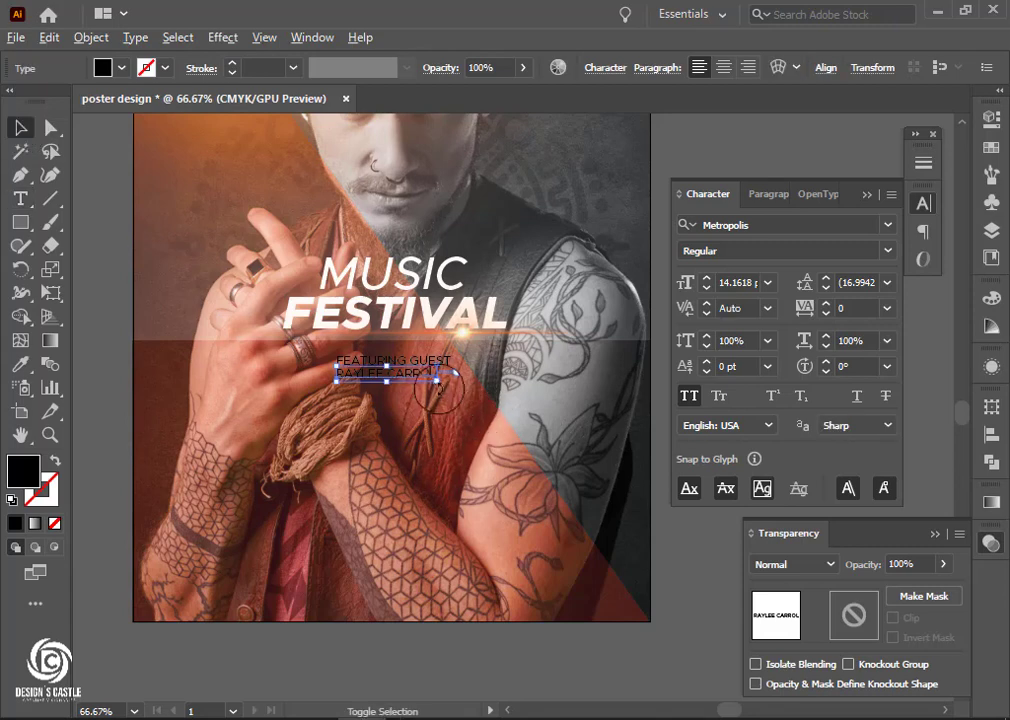
{"action": "left_click", "coordinate": [887, 251]}
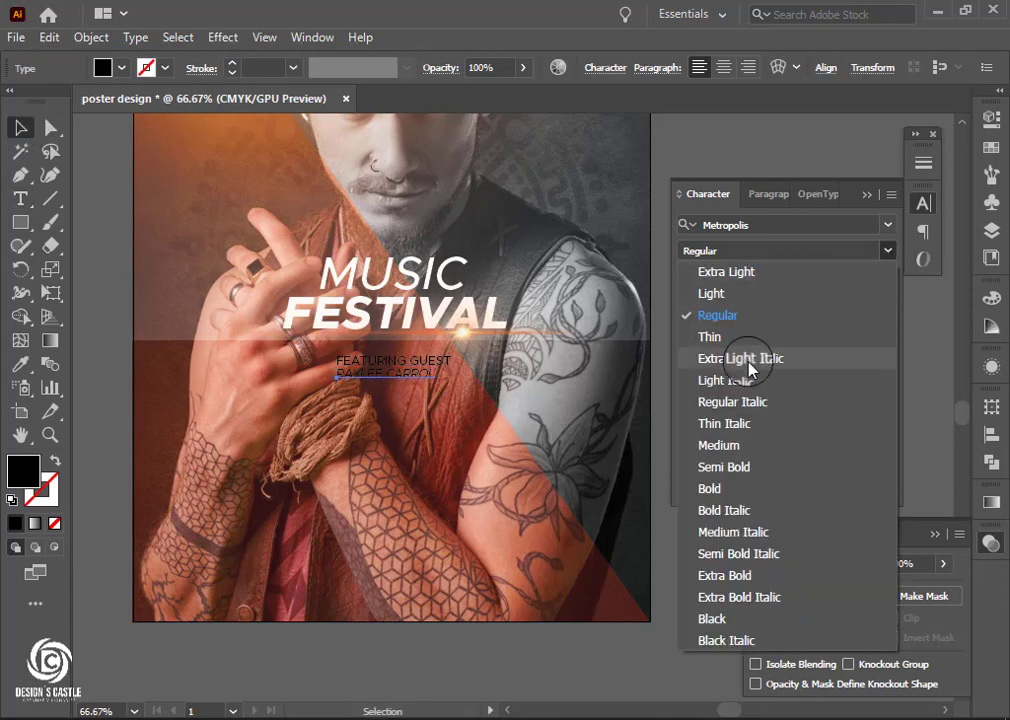
{"action": "left_click", "coordinate": [731, 575]}
{"action": "mouse_move", "coordinate": [440, 381]}
{"action": "left_mouse_down"}
{"action": "mouse_move", "coordinate": [451, 365]}
{"action": "mouse_move", "coordinate": [412, 384]}
{"action": "left_mouse_up"}
{"action": "left_click", "coordinate": [410, 362]}
{"action": "left_click", "coordinate": [408, 380], "text": "shift"}
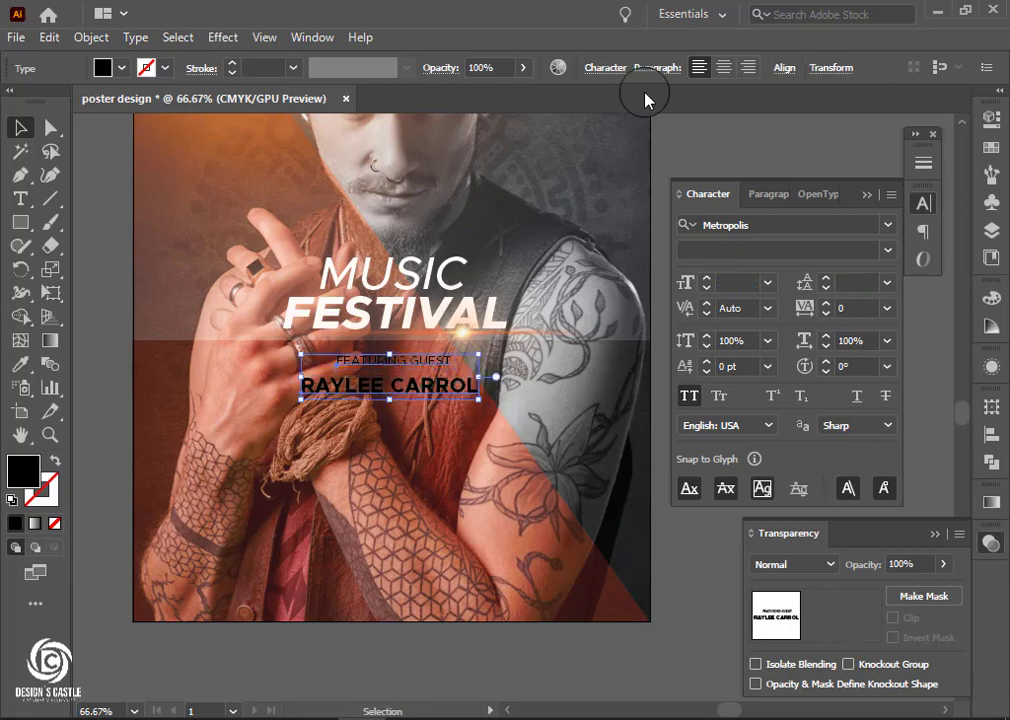
{"action": "left_click", "coordinate": [784, 67]}
{"action": "key", "text": "ctrl+equal"}
{"action": "key", "text": "ctrl+equal"}
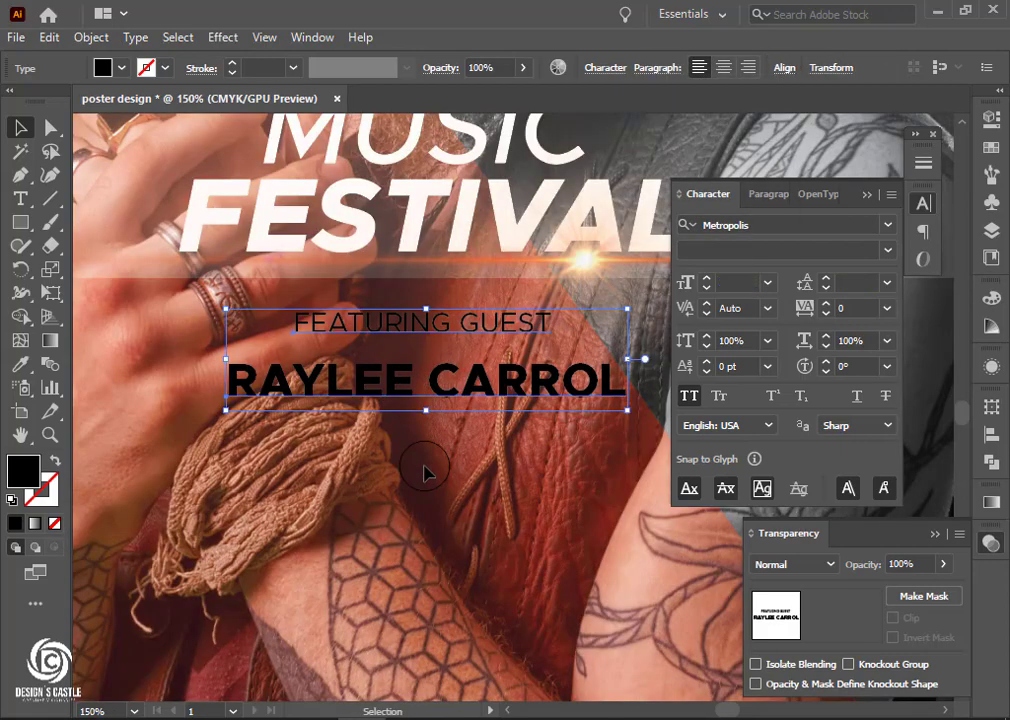
{"action": "left_click_drag", "start_coordinate": [451, 372], "coordinate": [451, 366]}
{"action": "left_click_drag", "start_coordinate": [627, 388], "coordinate": [571, 381]}
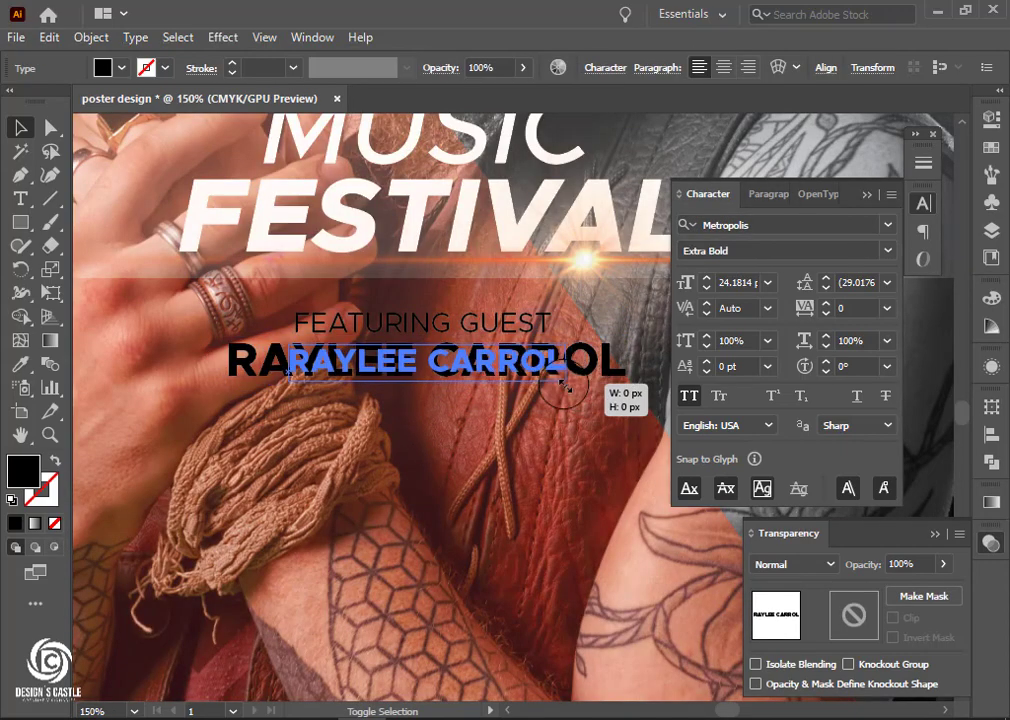
Fill the guest lines with white (#ffffff).
{"action": "left_click", "coordinate": [552, 335]}
{"action": "scroll", "coordinate": [482, 445], "scroll_direction": "down", "scroll_amount": 1}
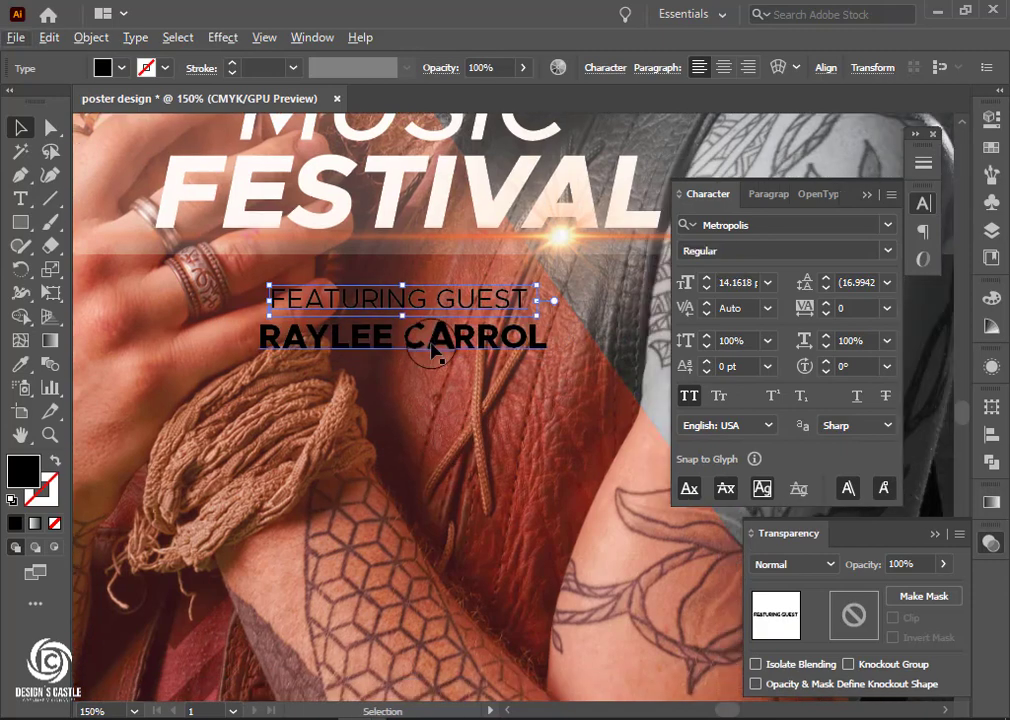
{"action": "double_click", "coordinate": [24, 470]}
{"action": "type", "text": "ffffff"}
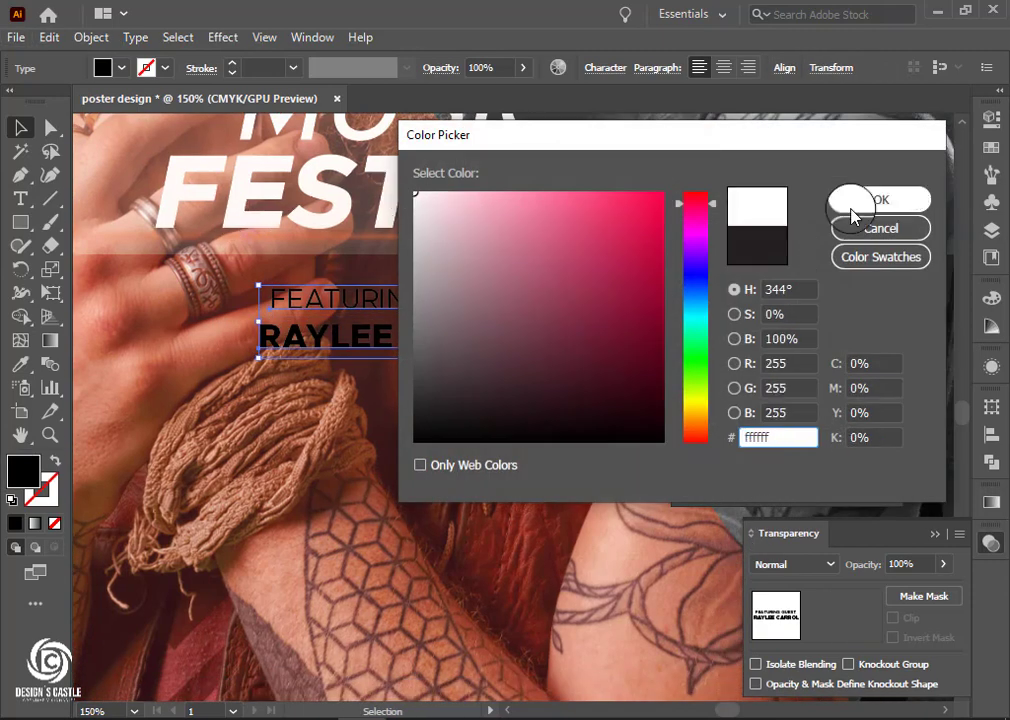
{"action": "left_click", "coordinate": [845, 198]}
{"action": "left_click", "coordinate": [451, 469]}
{"action": "scroll", "coordinate": [440, 400], "scroll_direction": "down", "scroll_amount": 2}
Shrink FEATURING GUEST to about 10 pt and place it just above the guest name.
{"action": "left_click", "coordinate": [470, 252]}
{"action": "left_click_drag", "start_coordinate": [545, 254], "coordinate": [498, 255]}
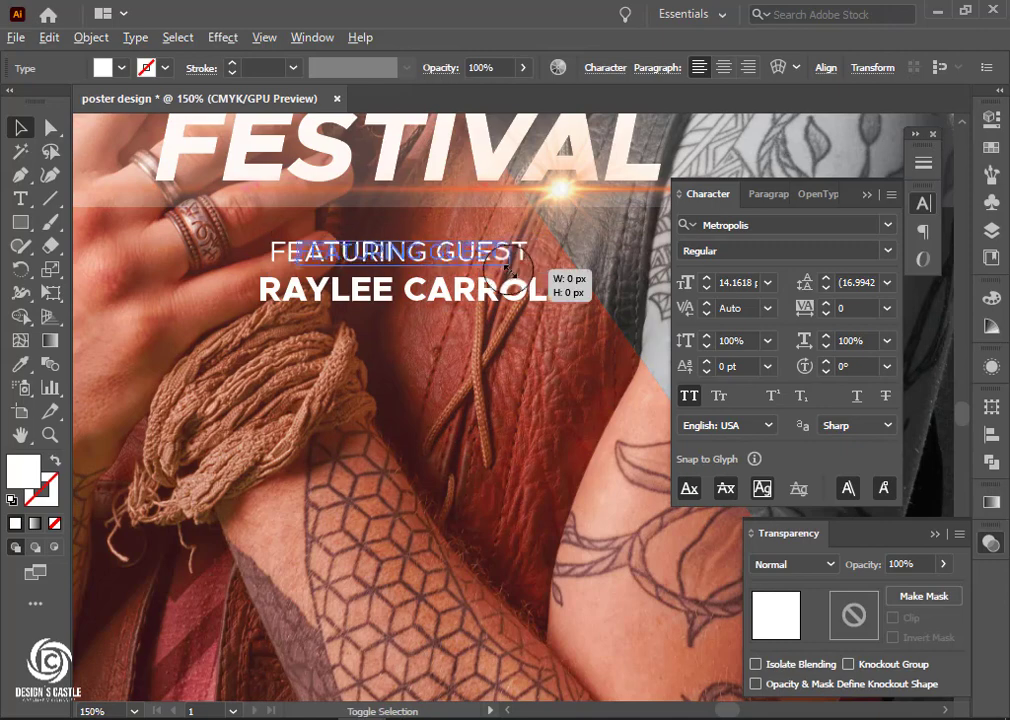
{"action": "left_click_drag", "start_coordinate": [425, 262], "coordinate": [442, 259]}
{"action": "left_click", "coordinate": [340, 288]}
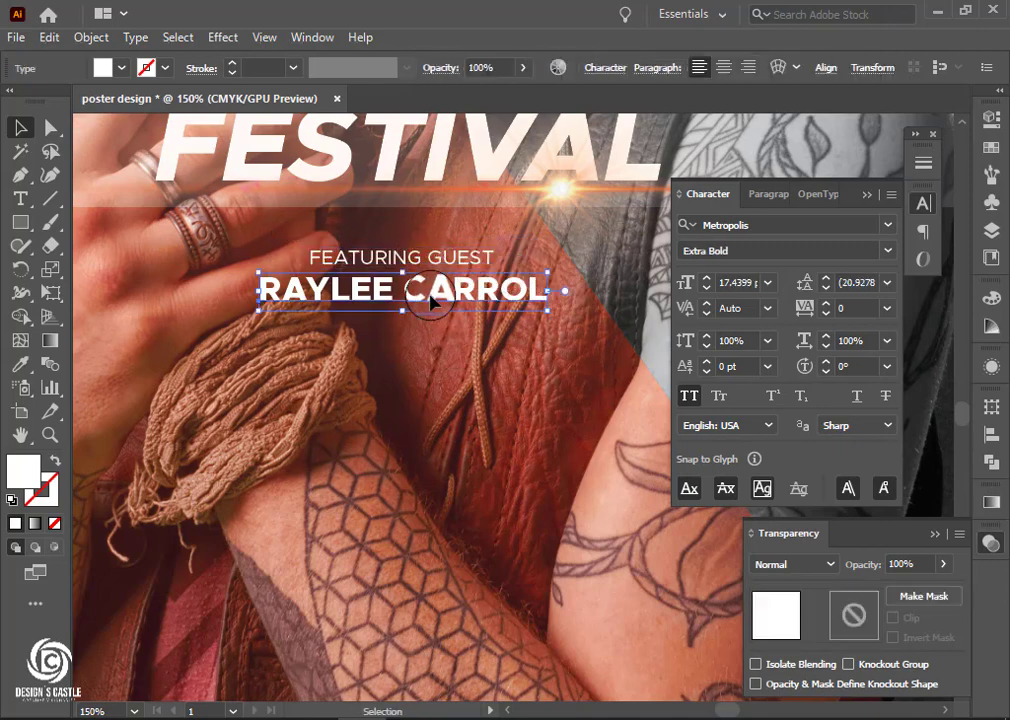
{"action": "scroll", "coordinate": [158, 281], "scroll_direction": "down", "scroll_amount": 1}
Draw a thin rectangle rule under the guest name.
{"action": "key", "text": "m"}
{"action": "left_click_drag", "start_coordinate": [347, 288], "coordinate": [462, 289]}
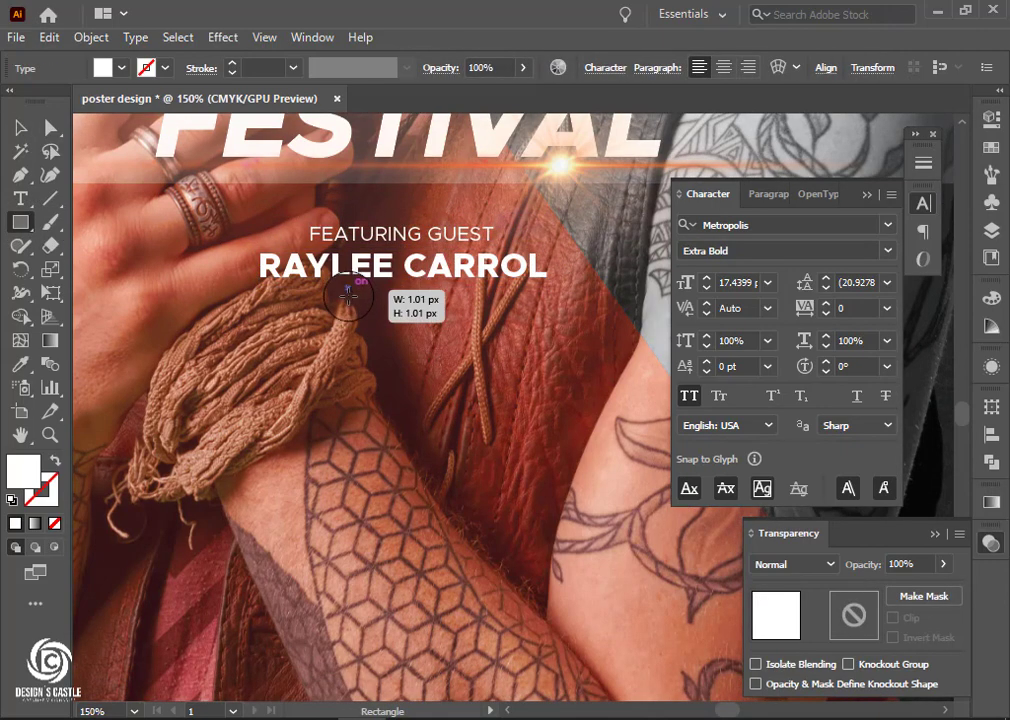
{"action": "left_click", "coordinate": [20, 127]}
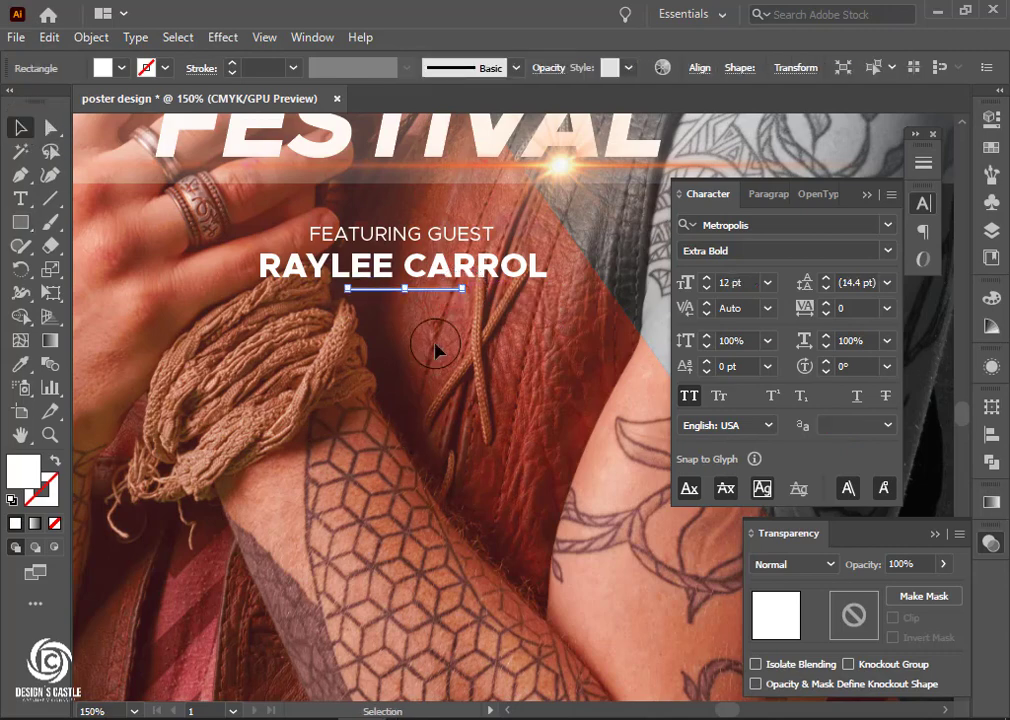
{"action": "scroll", "coordinate": [435, 425], "scroll_direction": "down", "scroll_amount": 1}
{"action": "left_click", "coordinate": [613, 486]}
Copy the FEATURING GUEST line below the rule and change its text to LINE UP.
{"action": "left_click", "coordinate": [420, 313]}
{"action": "left_click_drag", "start_coordinate": [420, 313], "coordinate": [412, 376]}
{"action": "key", "text": "ctrl+minus"}
{"action": "key", "text": "ctrl+minus"}
{"action": "key", "text": "ctrl+plus"}
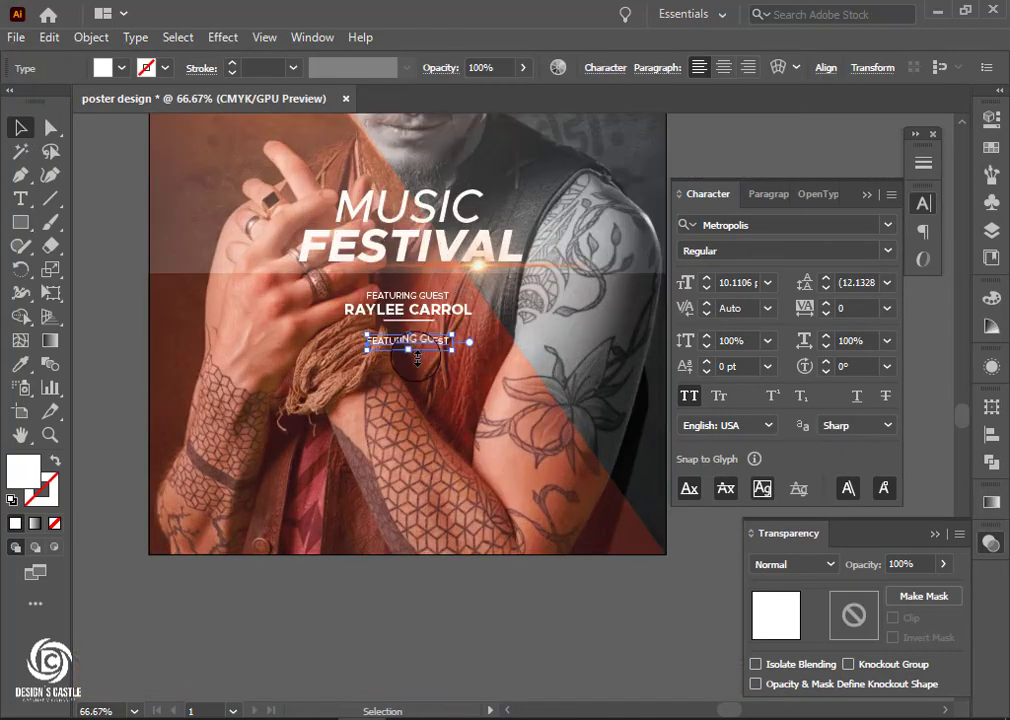
{"action": "key", "text": "alt+Tab"}
{"action": "left_click_drag", "start_coordinate": [268, 327], "coordinate": [340, 326]}
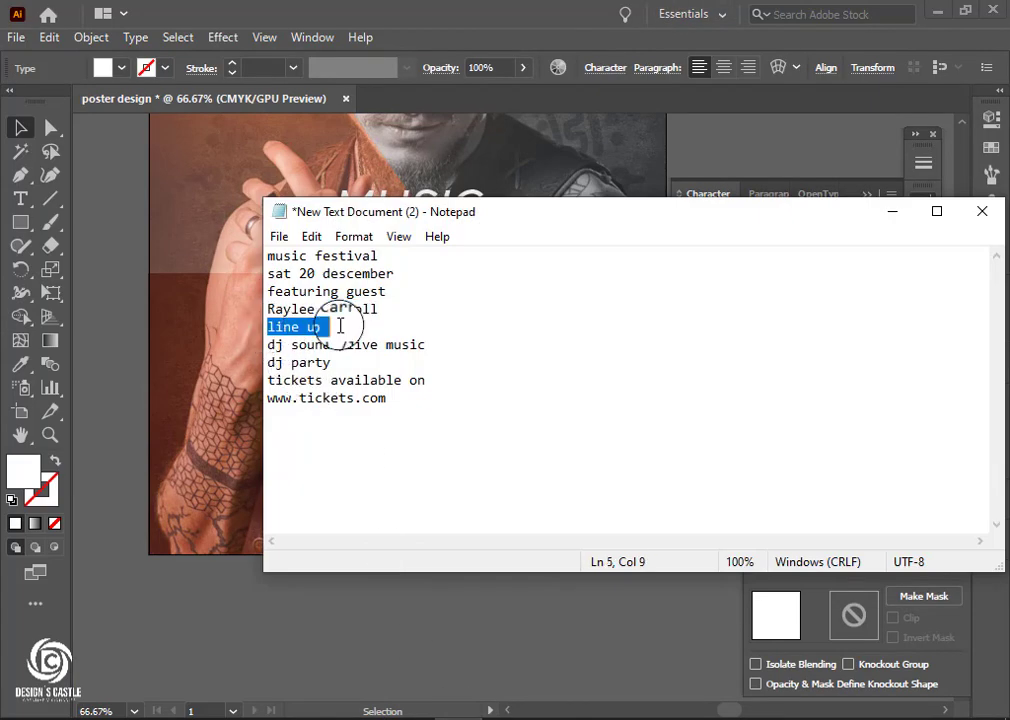
{"action": "key", "text": "ctrl+c"}
{"action": "key", "text": "alt+Tab"}
{"action": "key", "text": "ctrl+plus"}
{"action": "key", "text": "ctrl+plus"}
{"action": "double_click", "coordinate": [345, 331]}
{"action": "key", "text": "ctrl+a"}
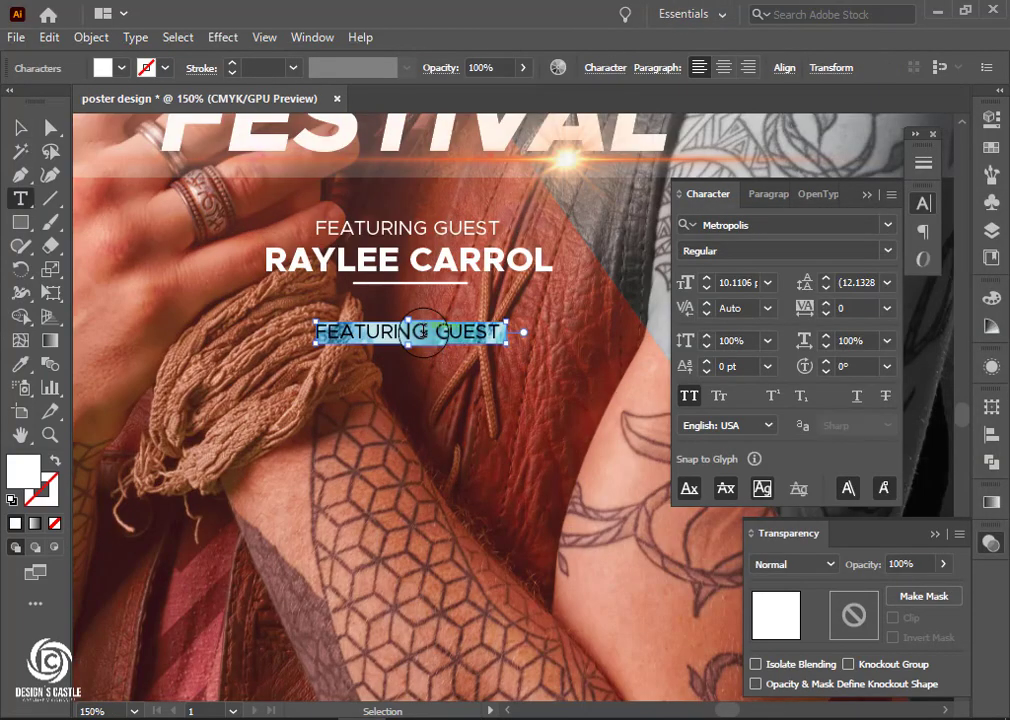
{"action": "key", "text": "ctrl+v"}
{"action": "left_click", "coordinate": [20, 127]}
Add a copy of the name line below LINE UP reading DJ SOUND /LIVE MUSIC, centred horizontally.
{"action": "left_click", "coordinate": [778, 67]}
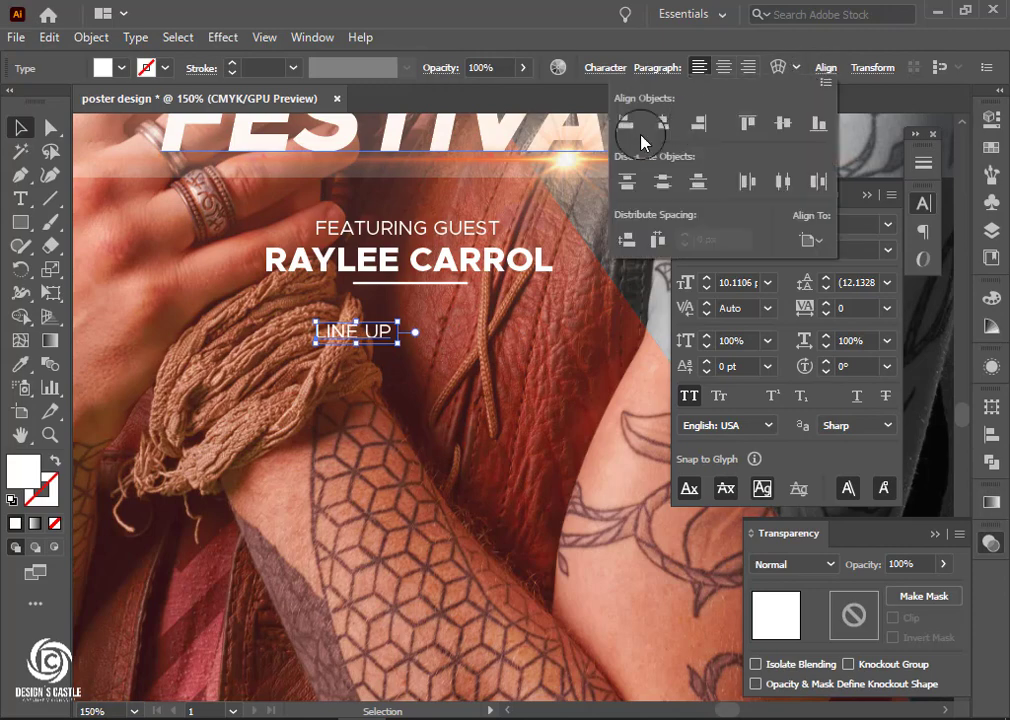
{"action": "left_click_drag", "start_coordinate": [392, 267], "coordinate": [392, 365]}
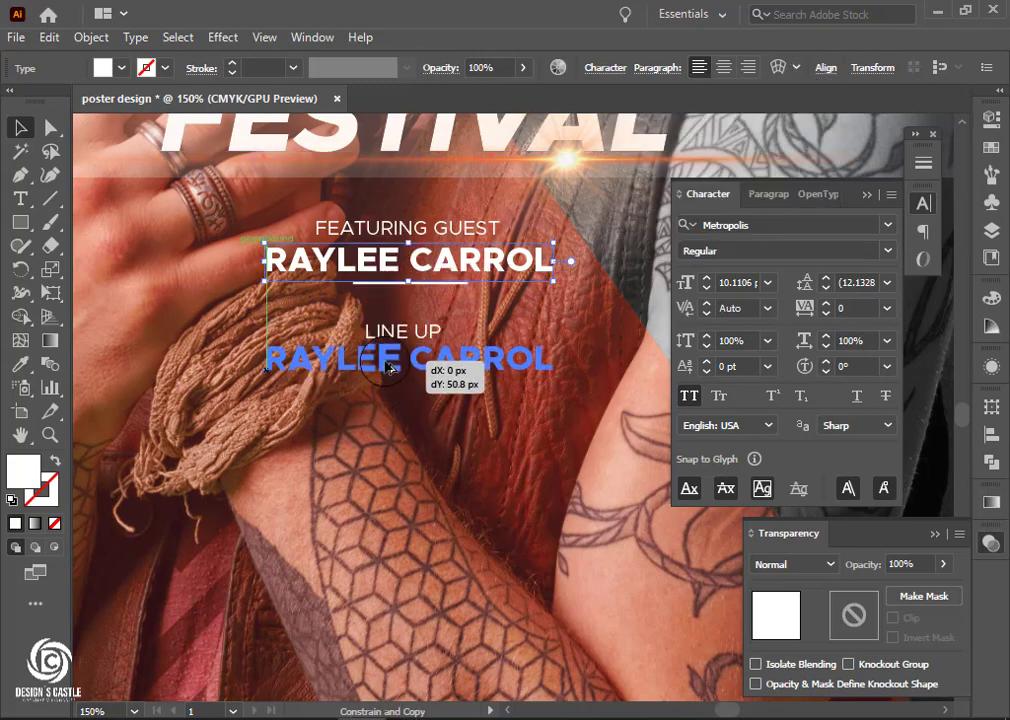
{"action": "key", "text": "alt+Tab"}
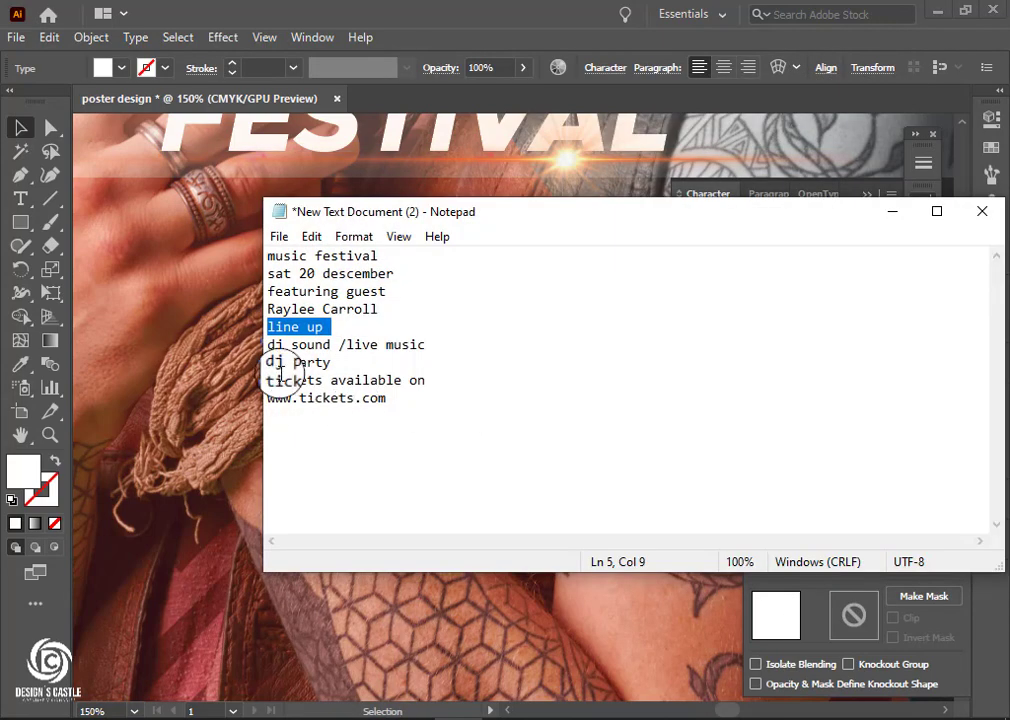
{"action": "left_click_drag", "start_coordinate": [268, 344], "coordinate": [434, 344]}
{"action": "left_click", "coordinate": [895, 220]}
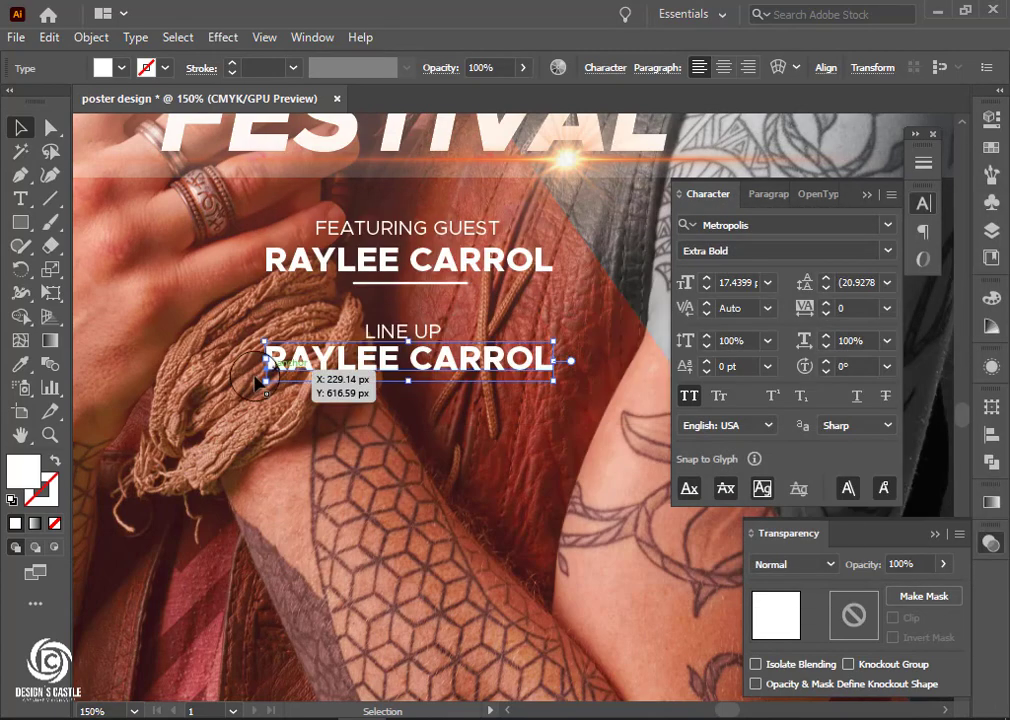
{"action": "double_click", "coordinate": [400, 357]}
{"action": "key", "text": "ctrl+a"}
{"action": "key", "text": "ctrl+v"}
{"action": "left_click", "coordinate": [784, 68]}
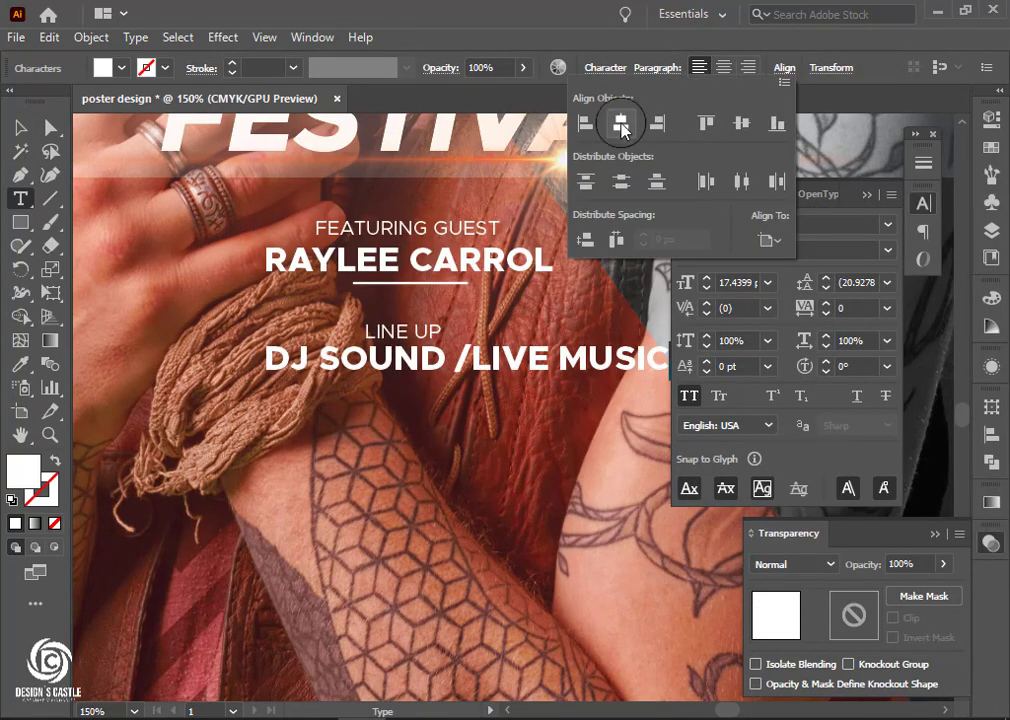
{"action": "left_click", "coordinate": [20, 127]}
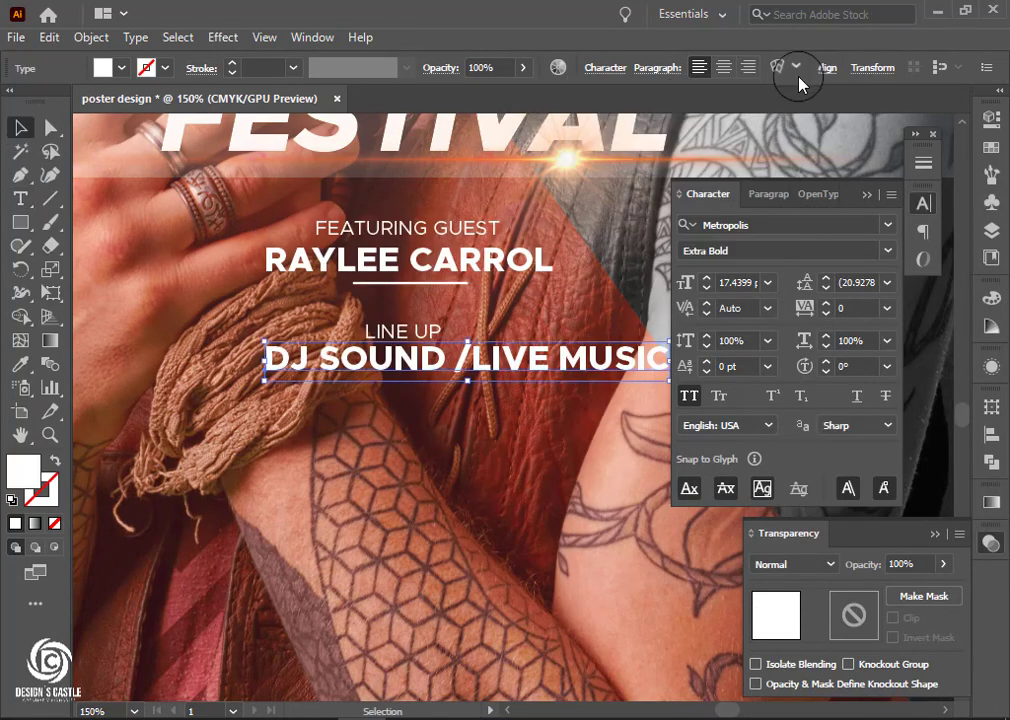
{"action": "left_click", "coordinate": [796, 67]}
{"action": "left_click", "coordinate": [688, 86]}
Centre LINE UP and DJ SOUND /LIVE MUSIC on each other.
{"action": "left_click", "coordinate": [468, 415]}
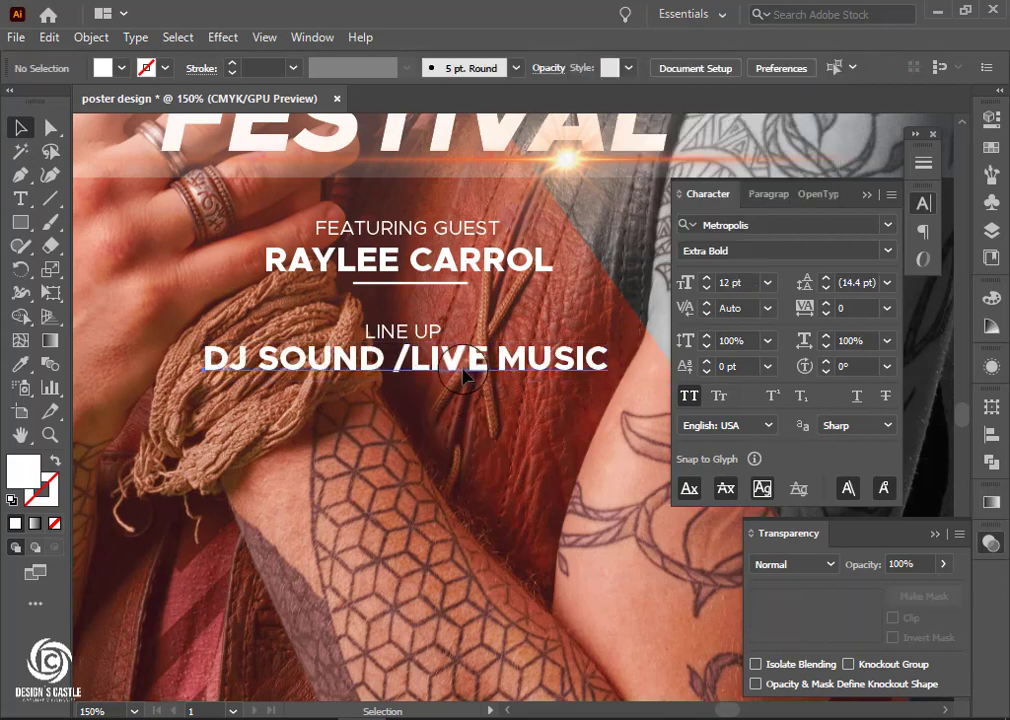
{"action": "left_click", "coordinate": [465, 378]}
{"action": "left_click", "coordinate": [400, 331], "text": "shift"}
{"action": "left_click", "coordinate": [784, 68]}
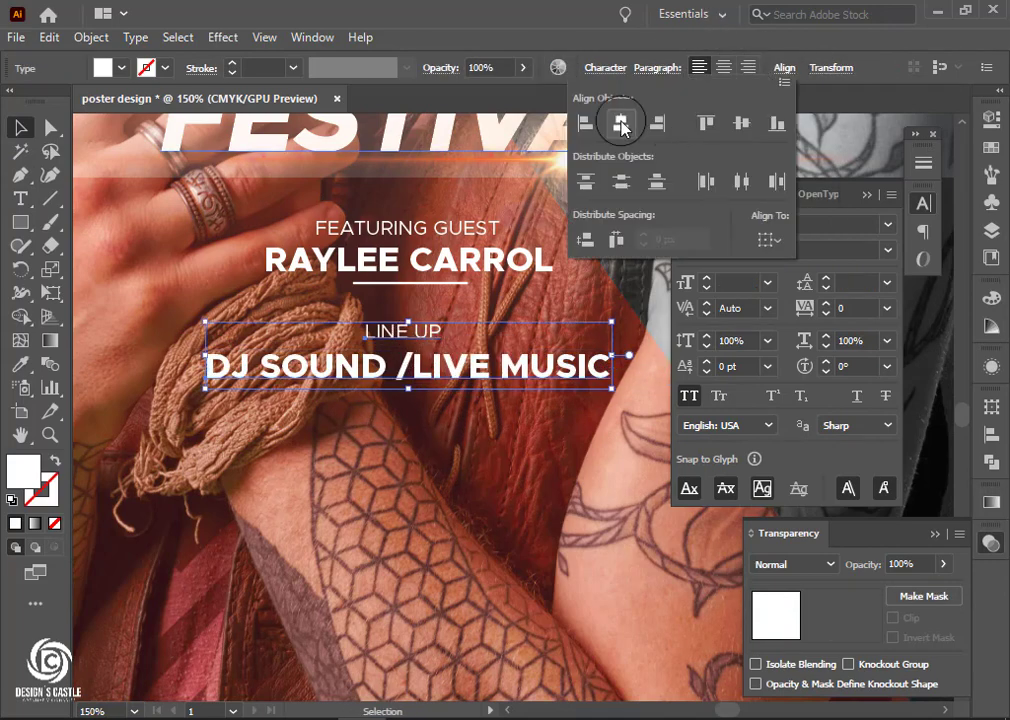
{"action": "left_click", "coordinate": [621, 122]}
{"action": "left_click", "coordinate": [455, 402]}
Duplicate the DJ SOUND line one line down and change it to DJ PARTY.
{"action": "left_click_drag", "start_coordinate": [453, 381], "coordinate": [453, 410]}
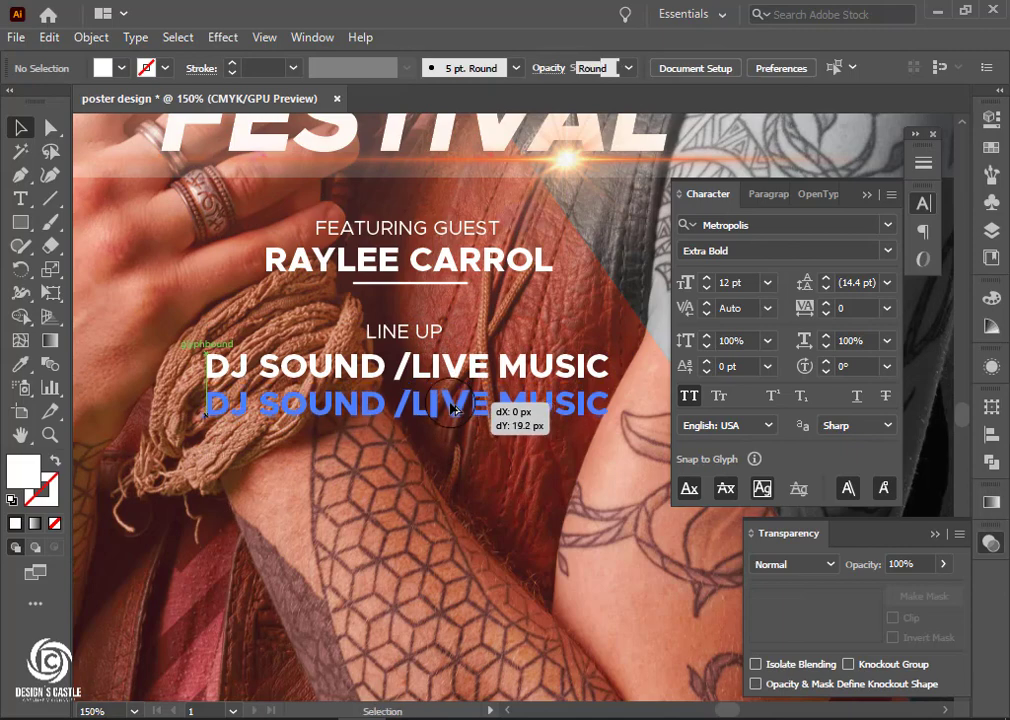
{"action": "left_click", "coordinate": [20, 198]}
{"action": "left_click_drag", "start_coordinate": [258, 403], "coordinate": [636, 400]}
{"action": "key", "text": "BackSpace"}
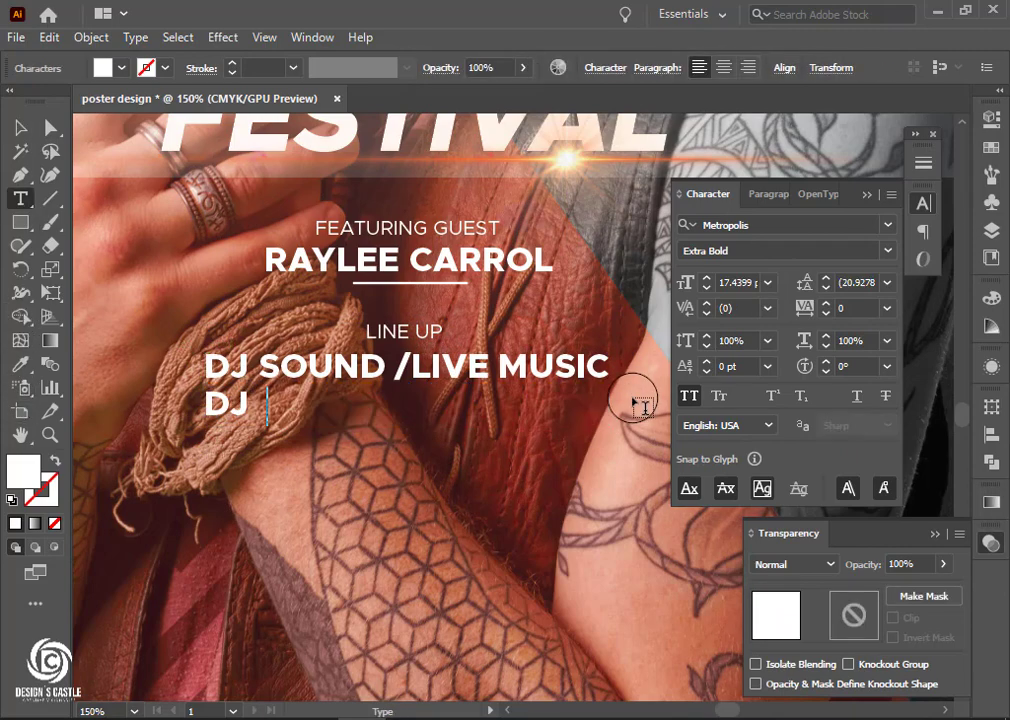
{"action": "left_click", "coordinate": [430, 685]}
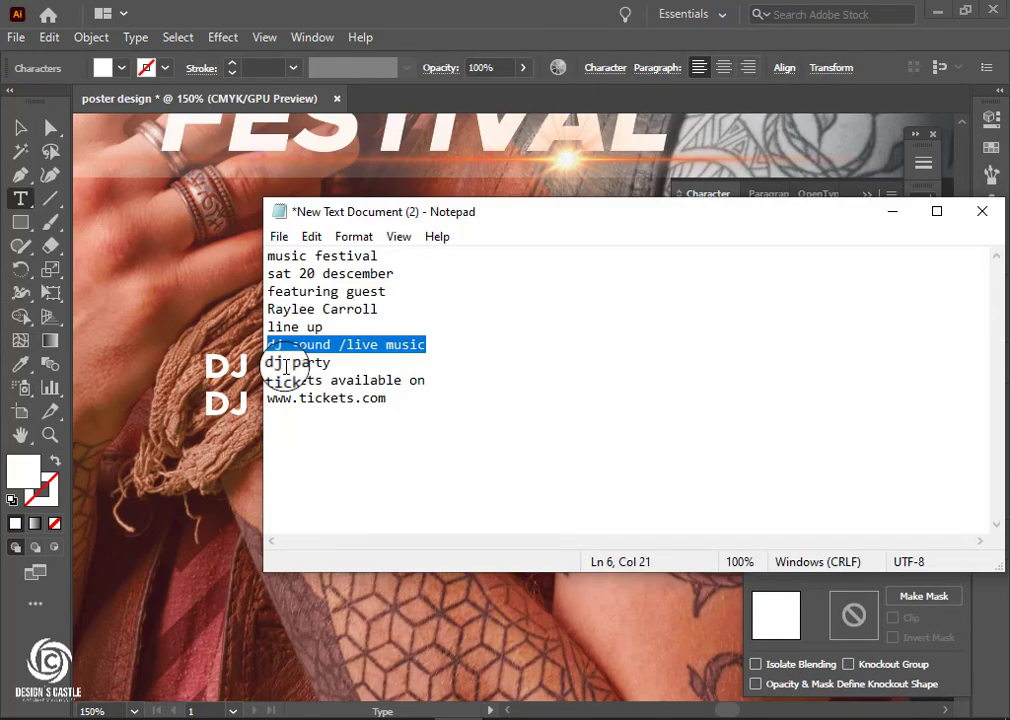
{"action": "left_click_drag", "start_coordinate": [267, 363], "coordinate": [382, 365]}
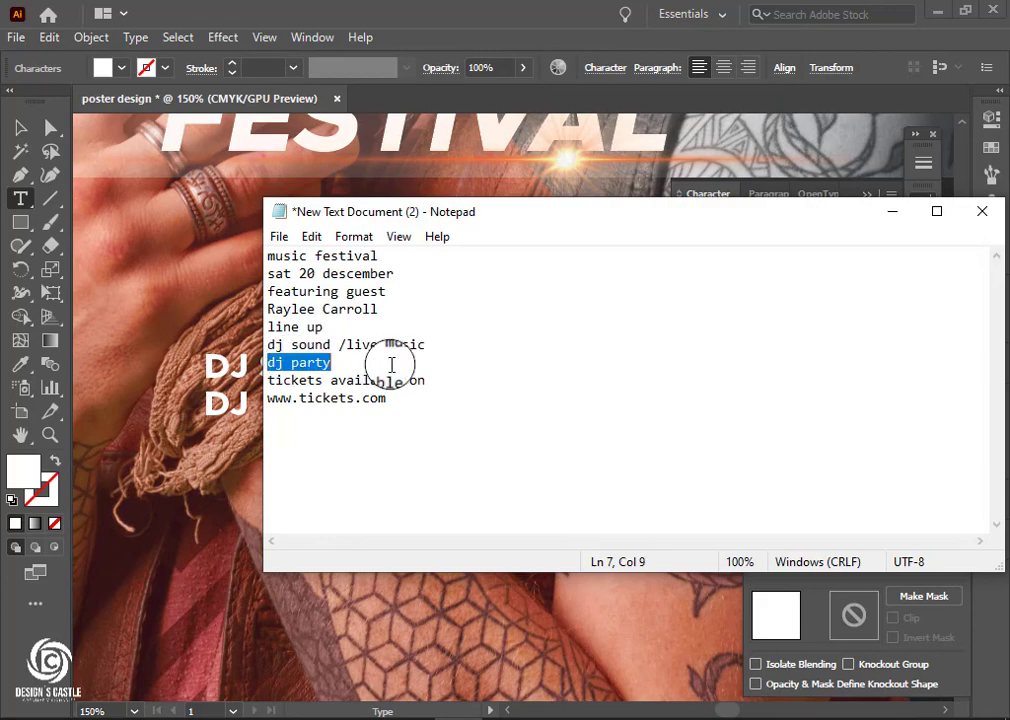
{"action": "left_click", "coordinate": [891, 211]}
{"action": "double_click", "coordinate": [225, 401]}
{"action": "key", "text": "ctrl+v"}
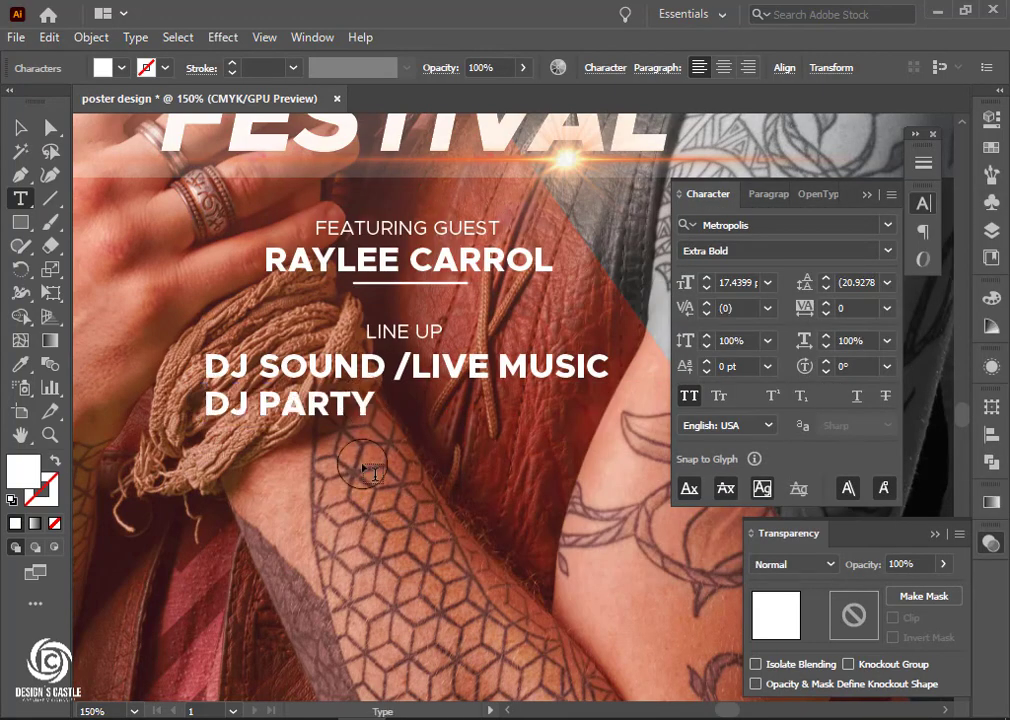
{"action": "key", "text": "Escape"}
Centre DJ PARTY horizontally and review the line-up block.
{"action": "left_click", "coordinate": [826, 67]}
{"action": "left_click", "coordinate": [658, 117]}
{"action": "left_click", "coordinate": [452, 472]}
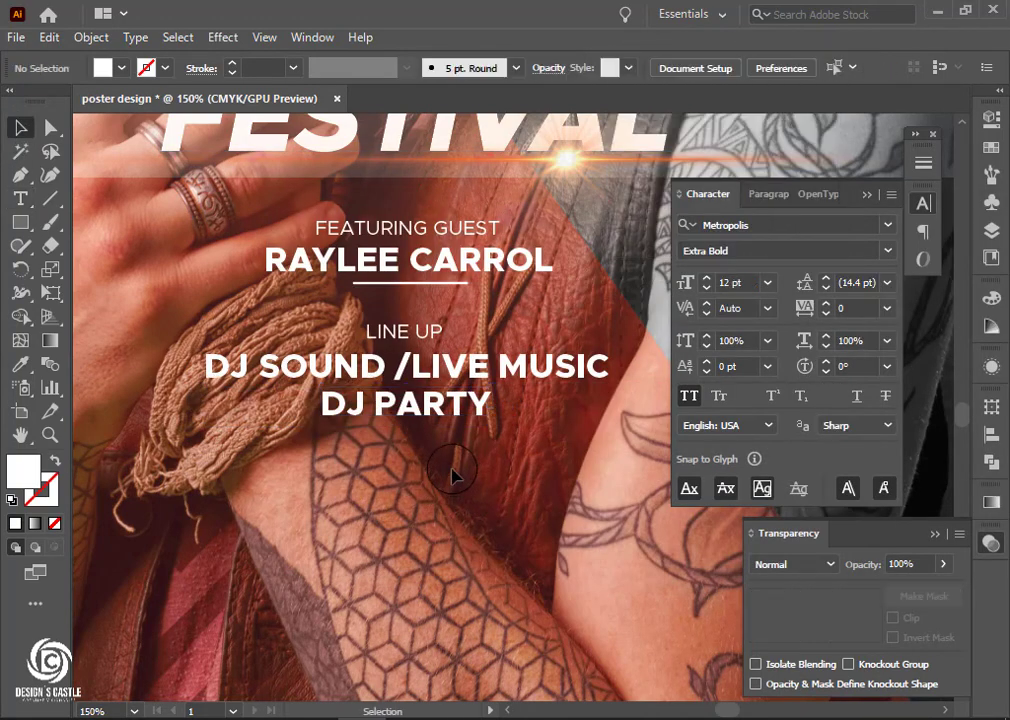
{"action": "scroll", "coordinate": [406, 462], "scroll_direction": "down", "scroll_amount": 2}
{"action": "scroll", "coordinate": [406, 462], "scroll_direction": "down", "scroll_amount": 1}
{"action": "scroll", "coordinate": [406, 462], "scroll_direction": "up", "scroll_amount": 1}
{"action": "scroll", "coordinate": [406, 462], "scroll_direction": "down", "scroll_amount": 2, "text": "alt"}
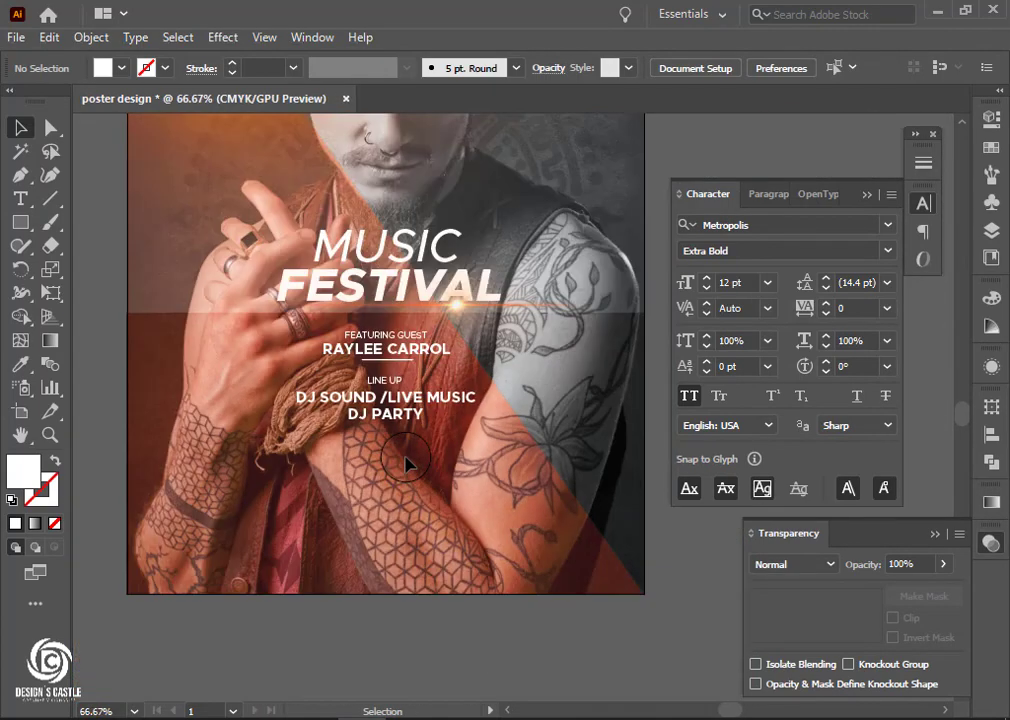
Add a TICKETS AVAILABLE ON line, enlarged and set to Medium weight.
{"action": "key", "text": "alt+Tab"}
{"action": "left_click_drag", "start_coordinate": [268, 381], "coordinate": [467, 380]}
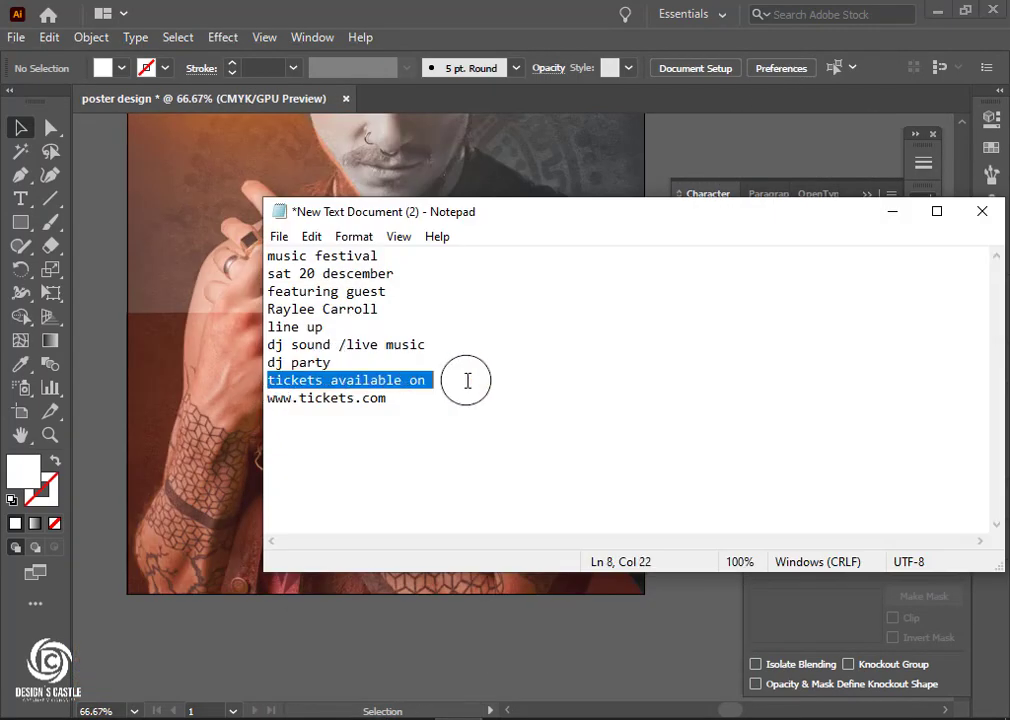
{"action": "key", "text": "alt+Tab"}
{"action": "scroll", "coordinate": [406, 480], "scroll_direction": "down", "scroll_amount": 3}
{"action": "left_click_drag", "start_coordinate": [373, 204], "coordinate": [380, 314]}
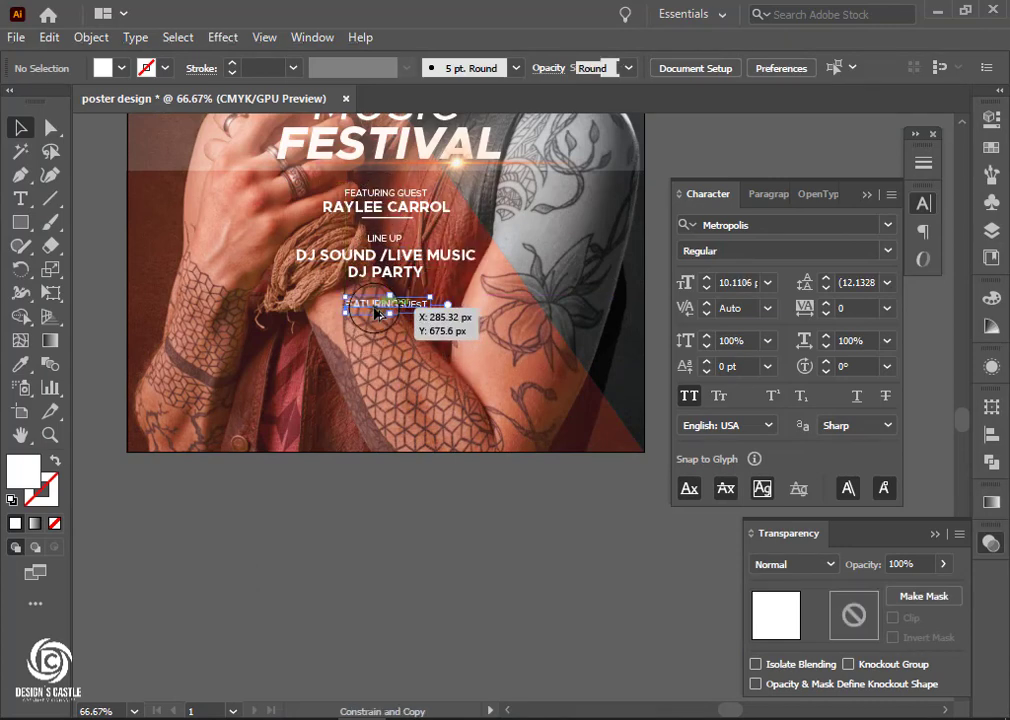
{"action": "triple_click", "coordinate": [380, 310]}
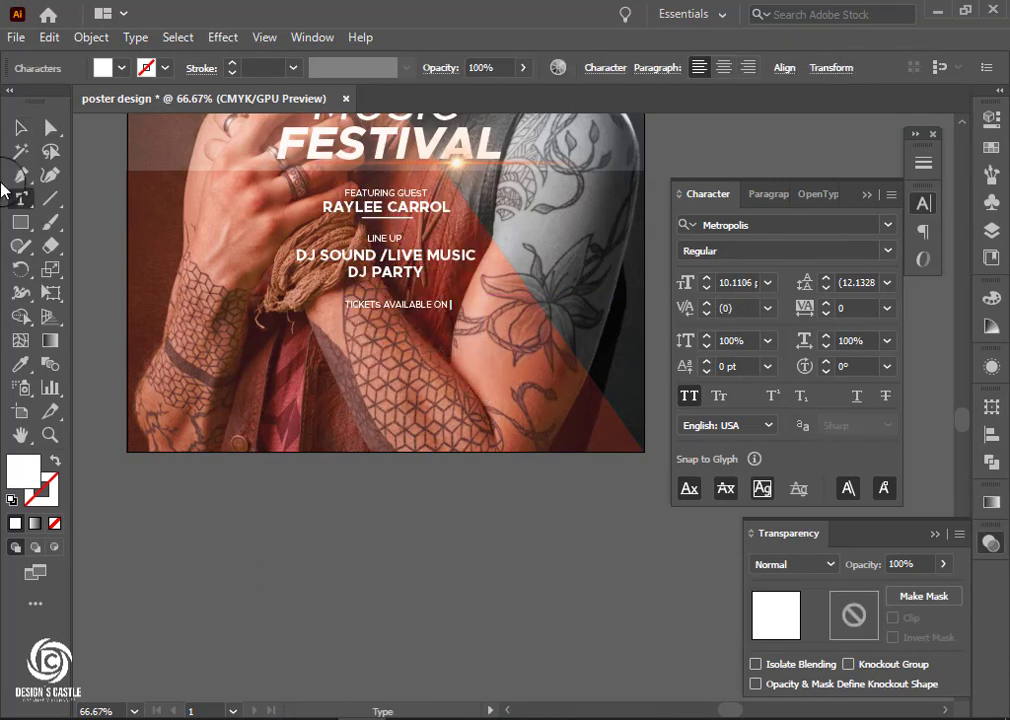
{"action": "key", "text": "Escape"}
{"action": "left_click", "coordinate": [786, 67]}
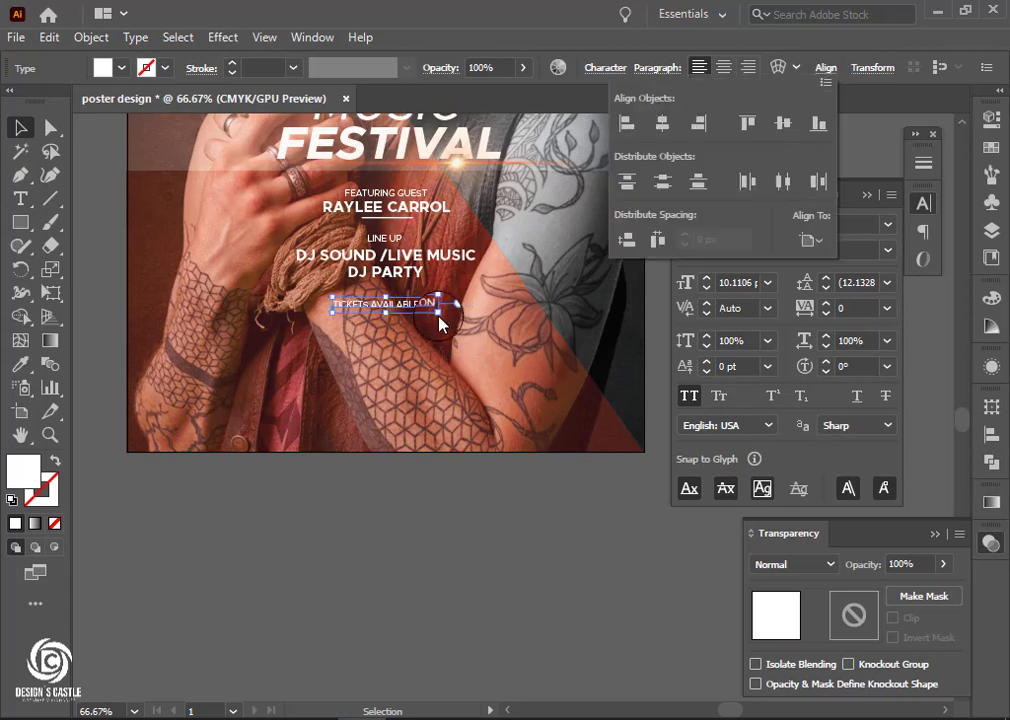
{"action": "left_click_drag", "start_coordinate": [441, 322], "coordinate": [462, 318]}
{"action": "left_click", "coordinate": [790, 251]}
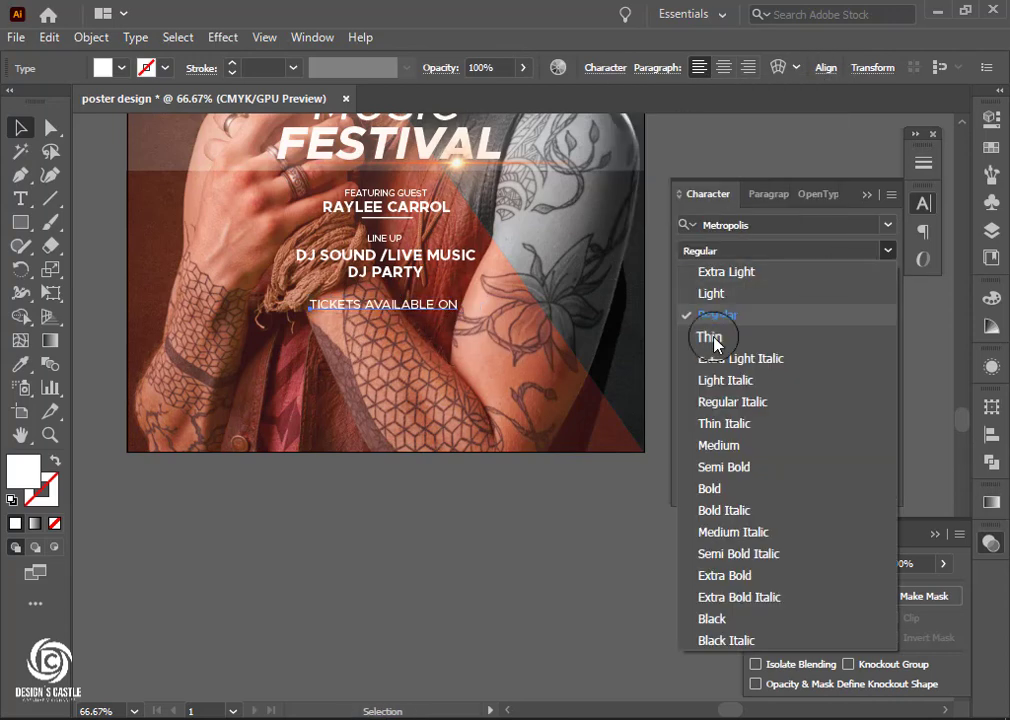
{"action": "left_click", "coordinate": [727, 450]}
{"action": "left_click_drag", "start_coordinate": [361, 310], "coordinate": [361, 322]}
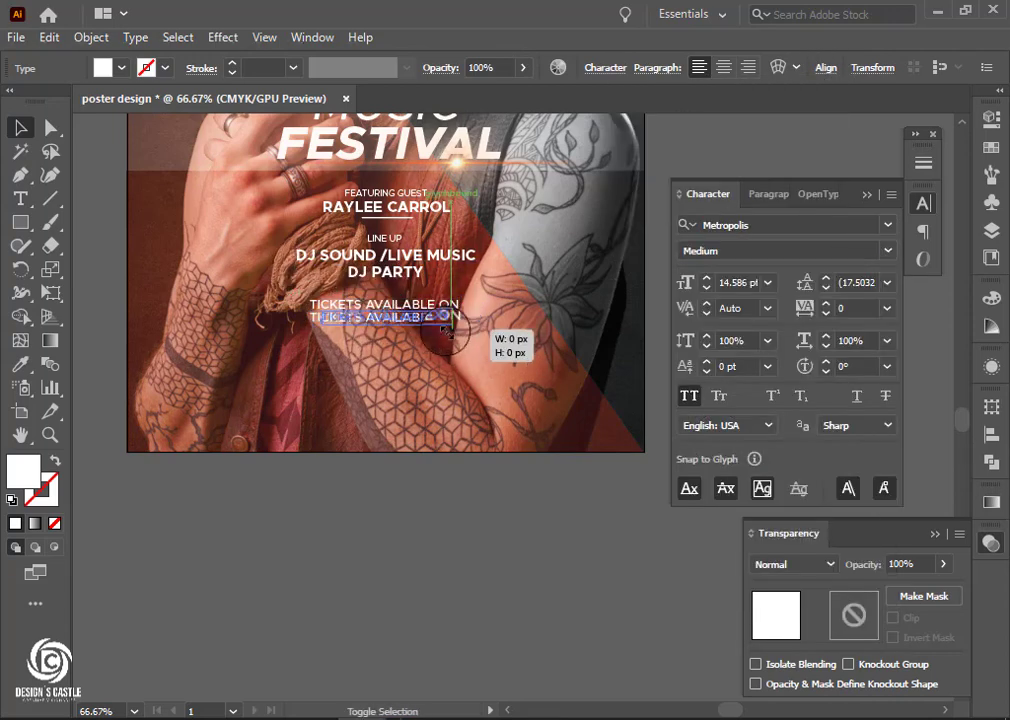
{"action": "left_click_drag", "start_coordinate": [447, 335], "coordinate": [434, 325]}
{"action": "left_click", "coordinate": [790, 251]}
{"action": "left_click", "coordinate": [726, 317]}
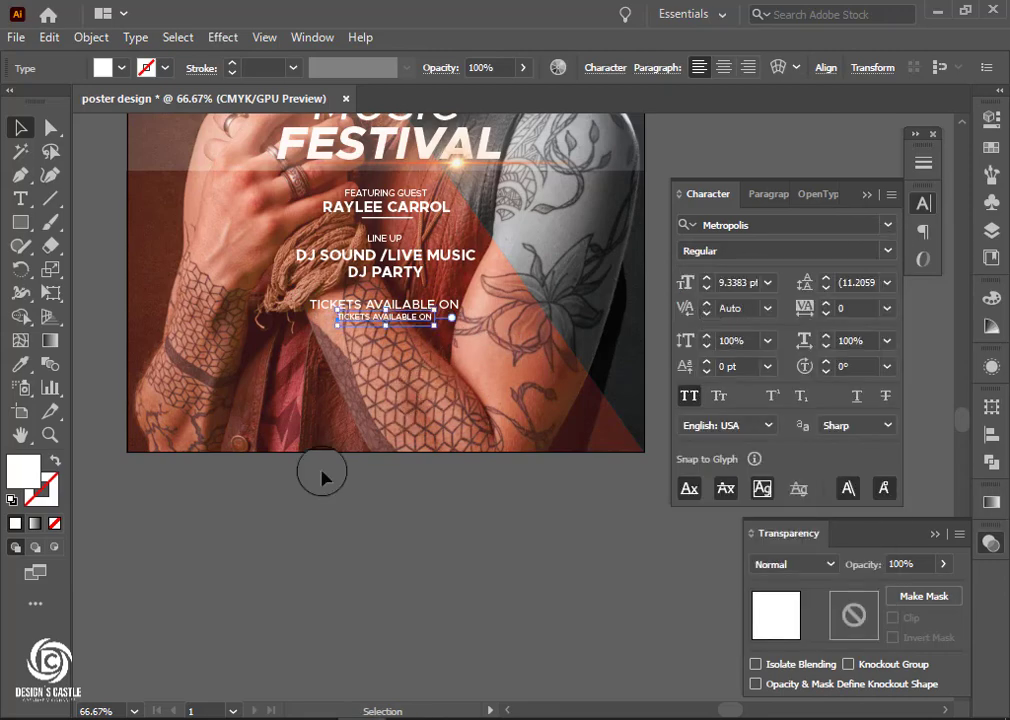
{"action": "left_click", "coordinate": [463, 710]}
{"action": "left_click_drag", "start_coordinate": [266, 398], "coordinate": [424, 398]}
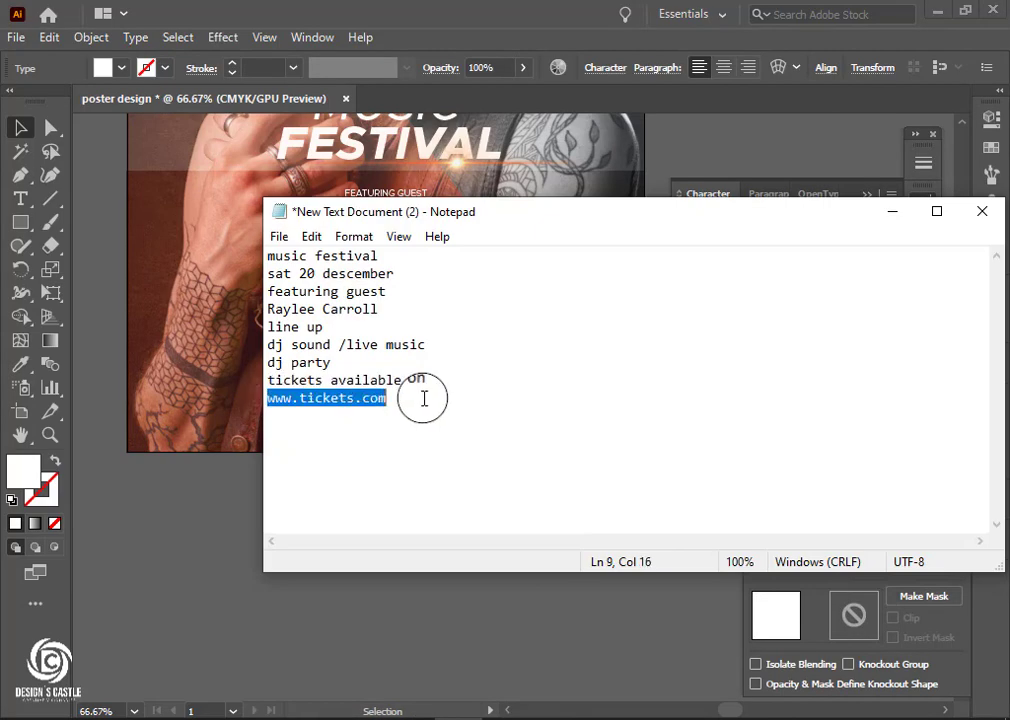
{"action": "left_click", "coordinate": [390, 712]}
{"action": "key", "text": "ctrl+plus"}
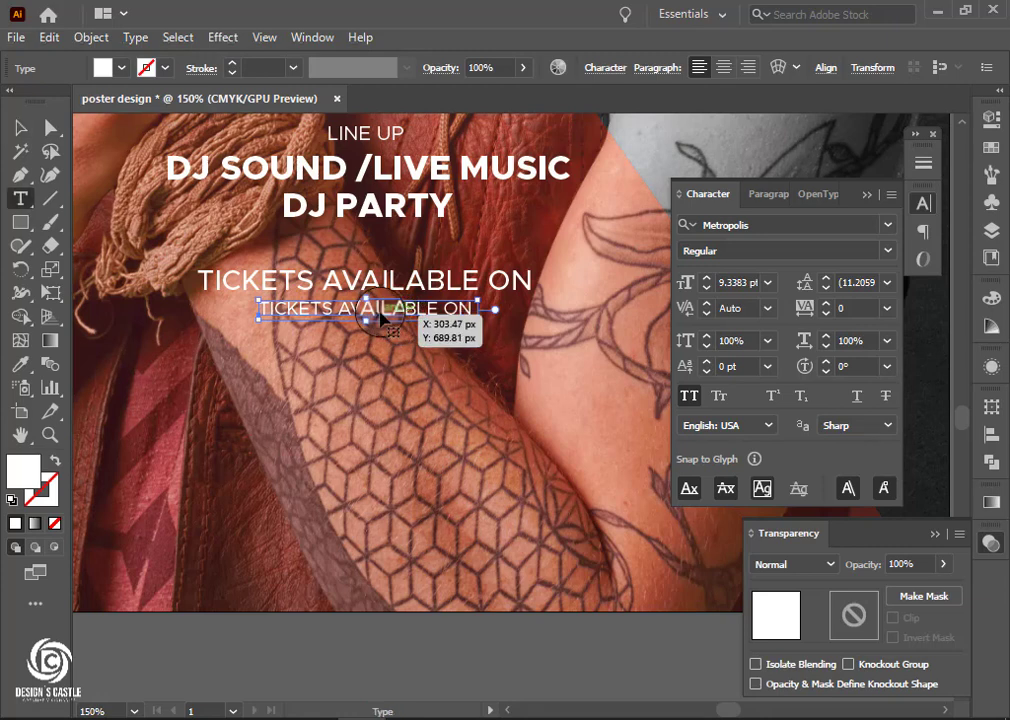
{"action": "triple_click", "coordinate": [378, 310]}
{"action": "type", "text": "WWW.TICKETS.COM"}
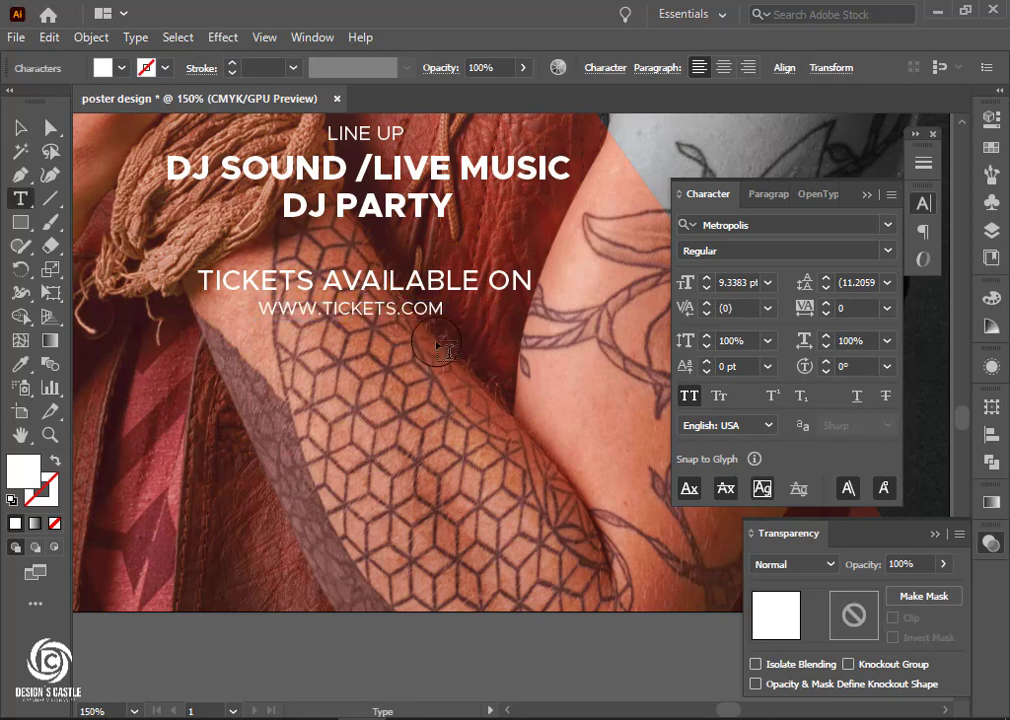
{"action": "left_click", "coordinate": [18, 126]}
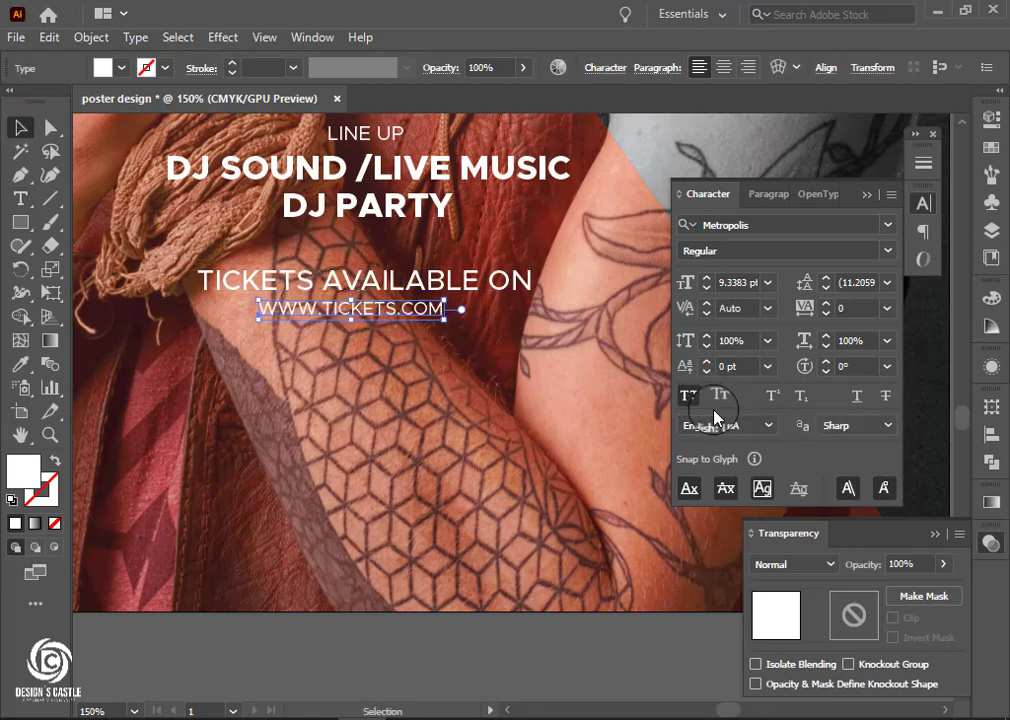
{"action": "left_click", "coordinate": [689, 395]}
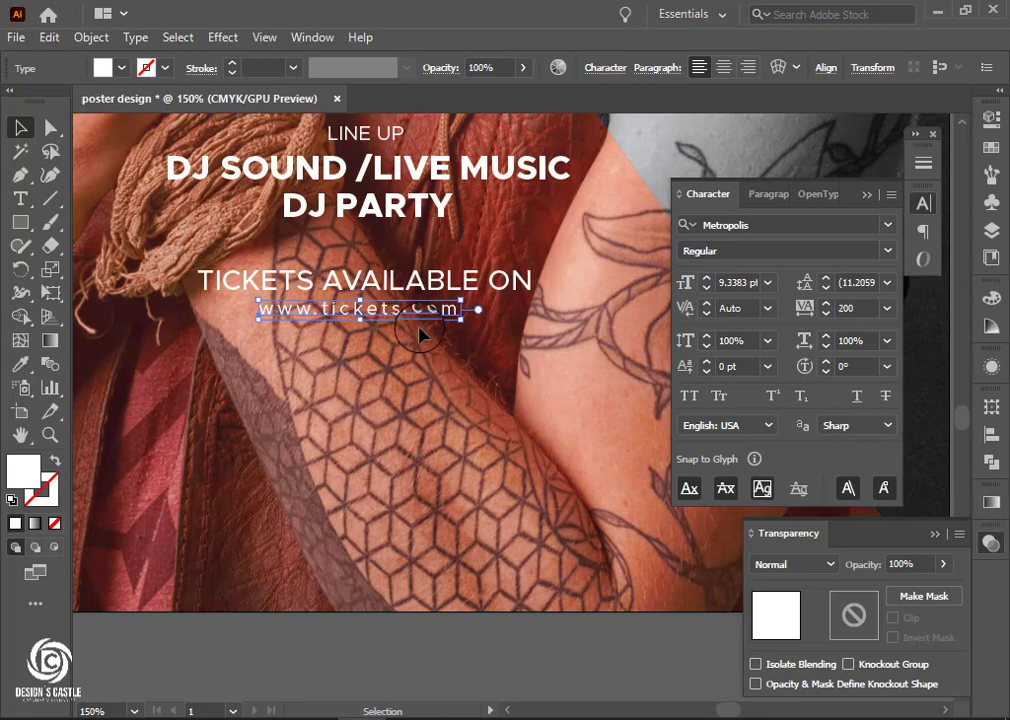
{"action": "left_click", "coordinate": [374, 519]}
{"action": "scroll", "coordinate": [431, 497], "scroll_direction": "down", "scroll_amount": 1, "text": "alt"}
{"action": "scroll", "coordinate": [399, 458], "scroll_direction": "down", "scroll_amount": 1, "text": "alt"}
{"action": "scroll", "coordinate": [411, 477], "scroll_direction": "down", "scroll_amount": 1, "text": "alt"}
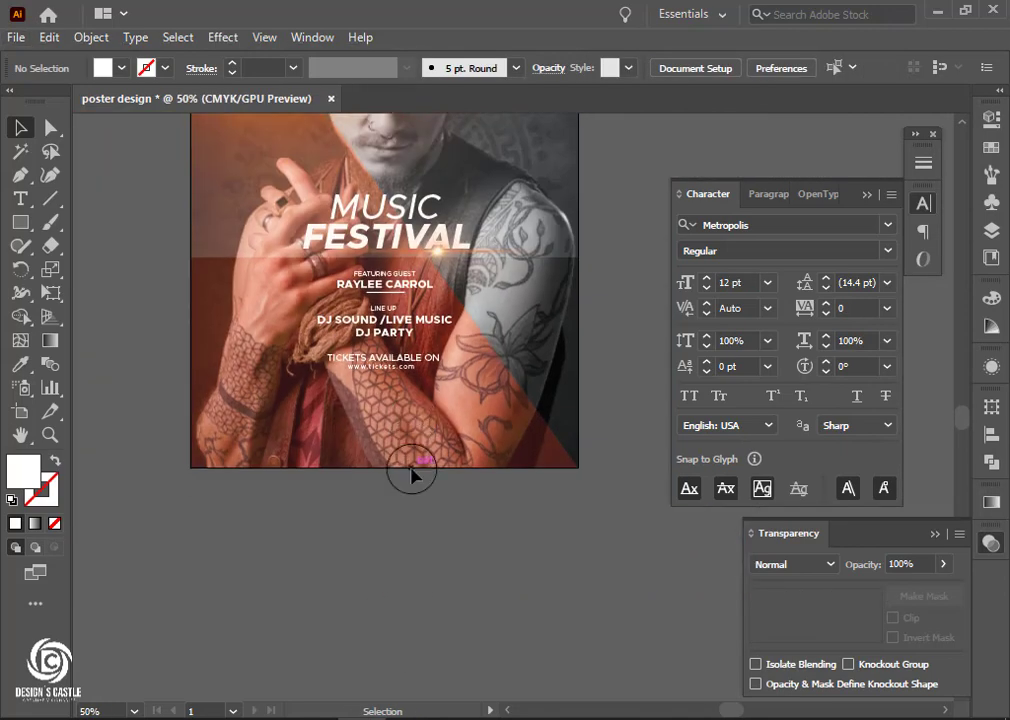
{"action": "scroll", "coordinate": [411, 477], "scroll_direction": "up", "scroll_amount": 1, "text": "alt"}
{"action": "left_click", "coordinate": [20, 198]}
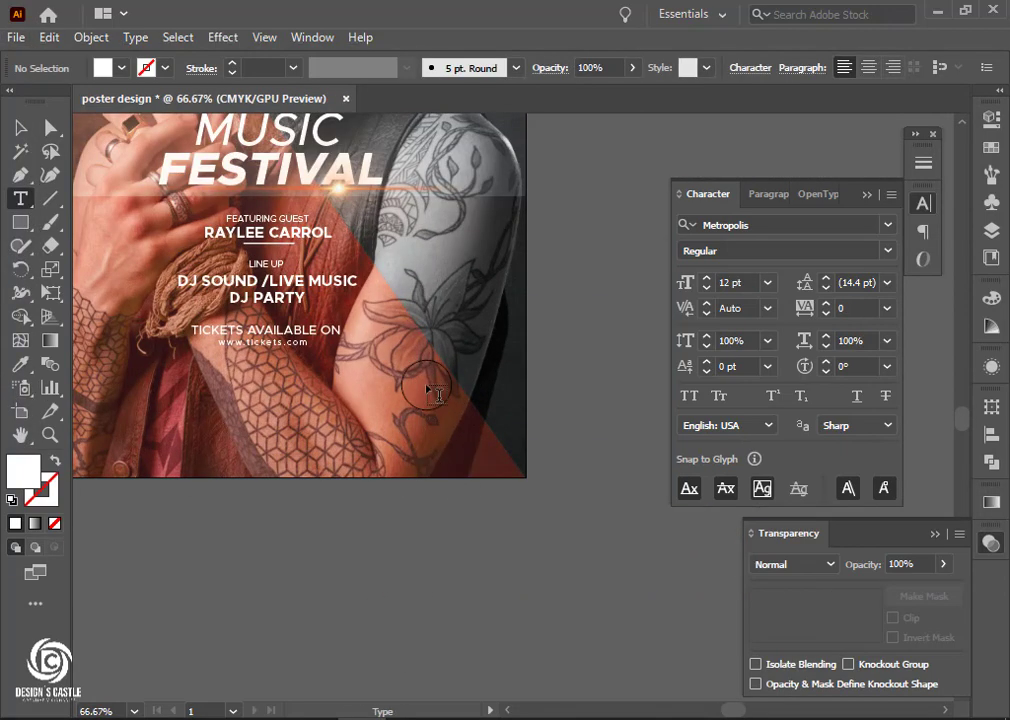
Add enlarged Extra Bold 'SAT.' text on the poster's right side.
{"action": "left_click", "coordinate": [428, 387]}
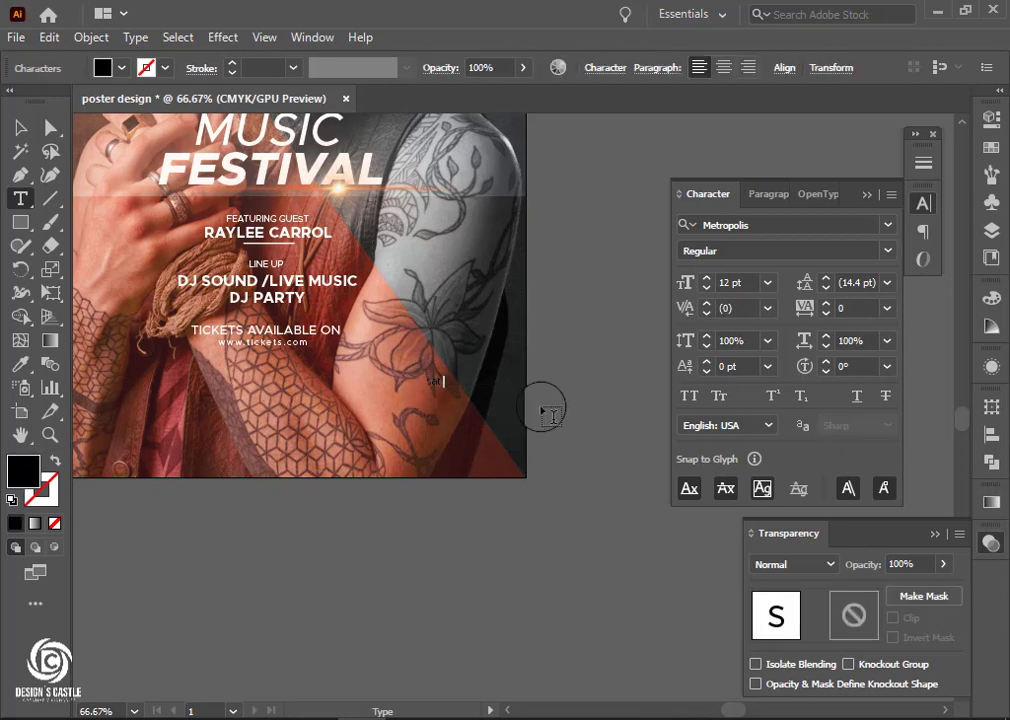
{"action": "key", "text": "Escape"}
{"action": "key", "text": "ctrl+shift+k"}
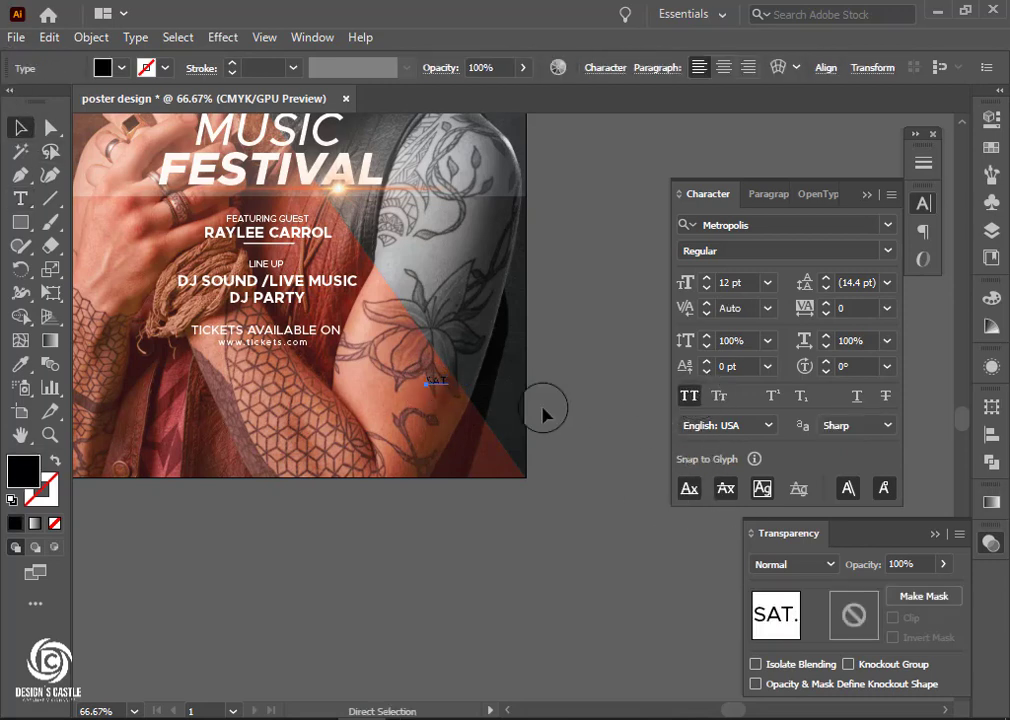
{"action": "key", "text": "ctrl+t"}
{"action": "left_click_drag", "start_coordinate": [450, 389], "coordinate": [476, 400]}
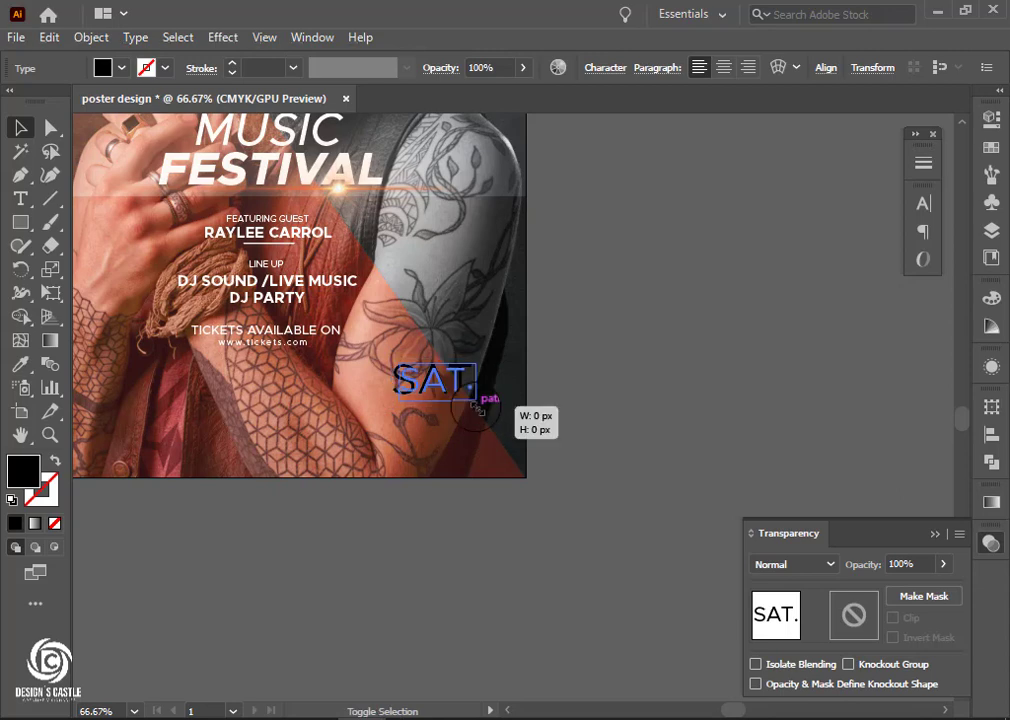
{"action": "key", "text": "ctrl+t"}
{"action": "left_click", "coordinate": [887, 225]}
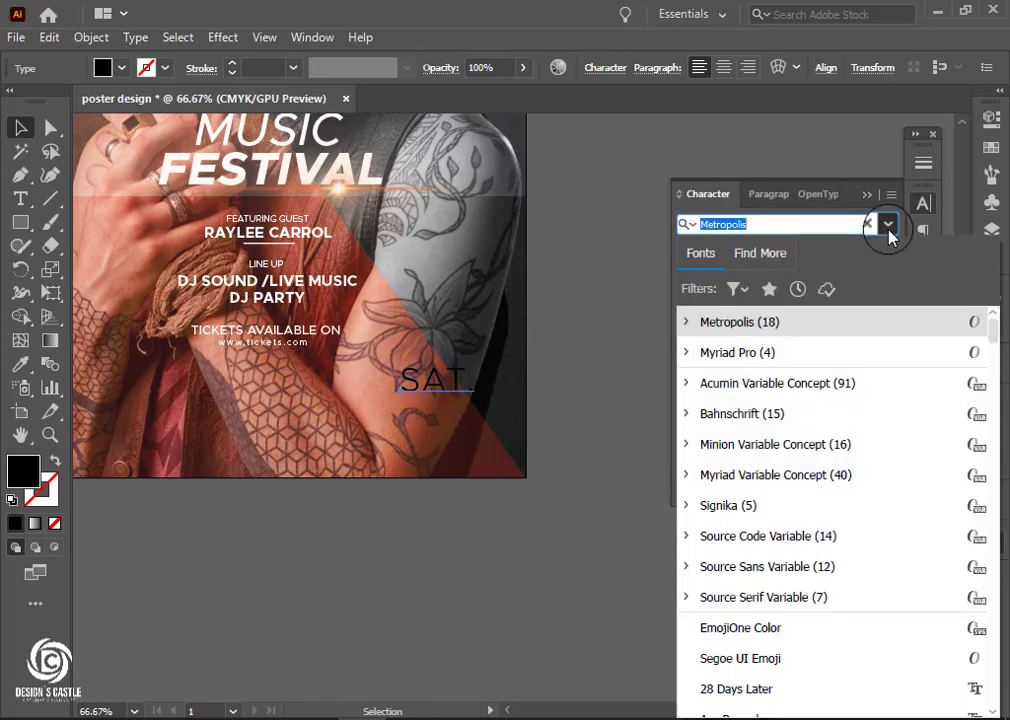
{"action": "left_click", "coordinate": [887, 225]}
{"action": "left_click", "coordinate": [887, 250]}
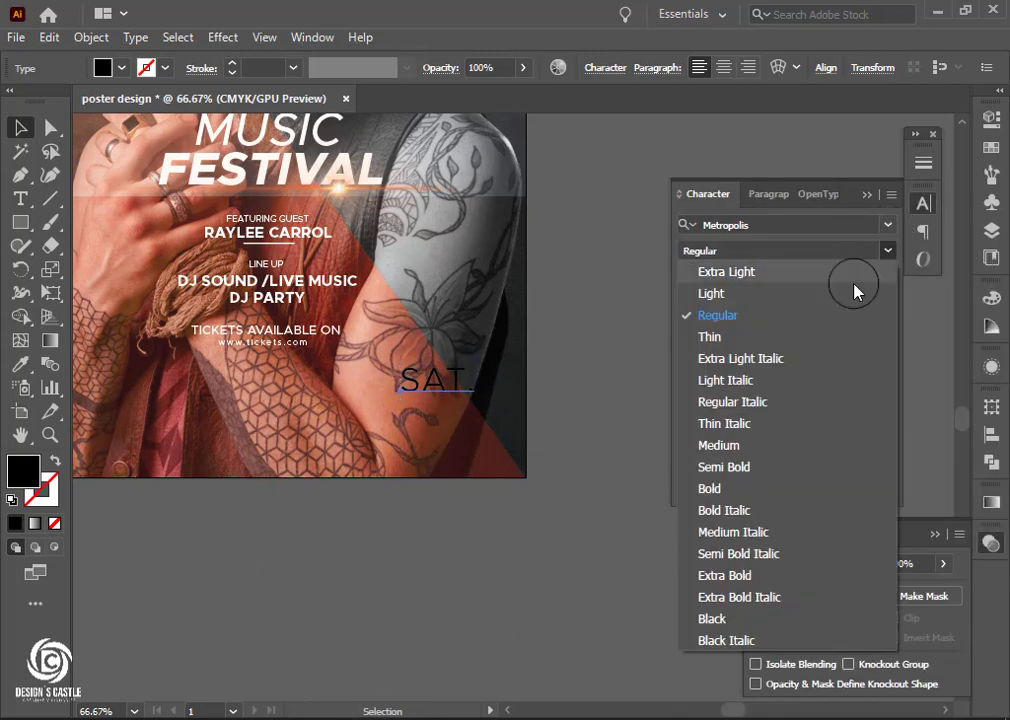
{"action": "left_click", "coordinate": [724, 576]}
Fill SAT. white and add a duplicate just below, retyped as '20 DEC'.
{"action": "left_click", "coordinate": [440, 383]}
{"action": "left_click_drag", "start_coordinate": [447, 385], "coordinate": [478, 384]}
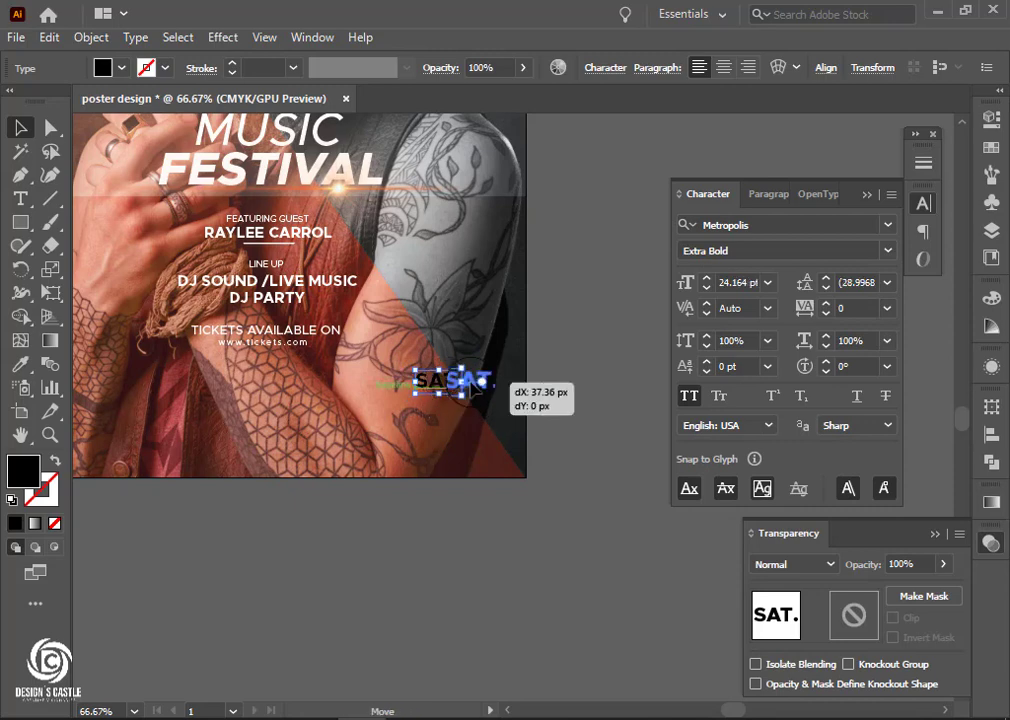
{"action": "double_click", "coordinate": [23, 469]}
{"action": "left_click_drag", "start_coordinate": [430, 216], "coordinate": [414, 192]}
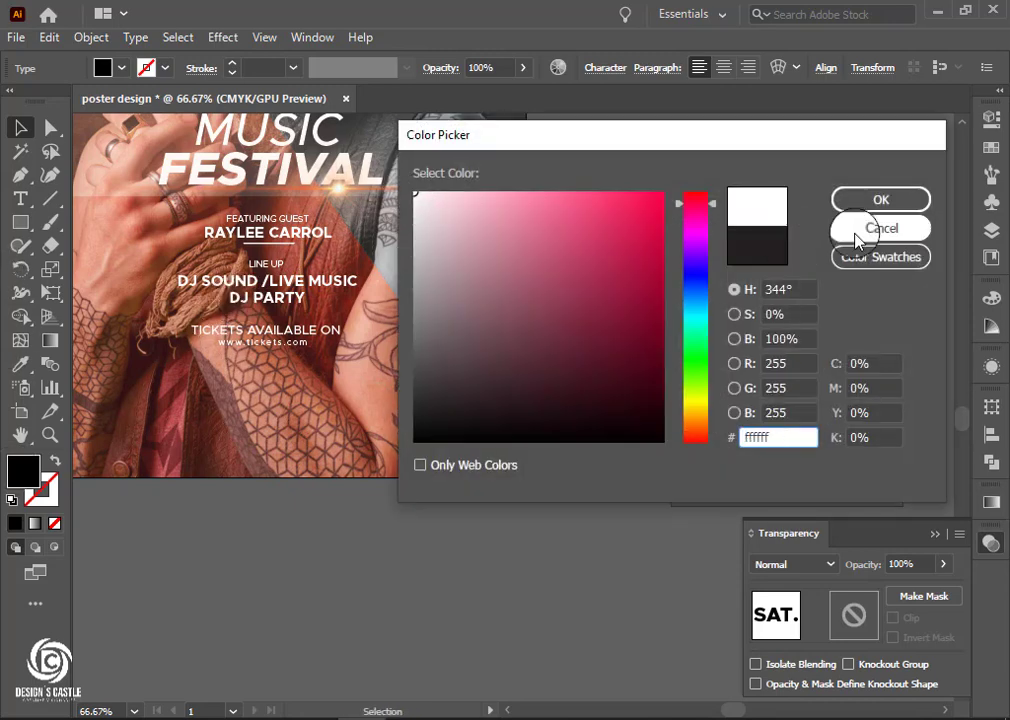
{"action": "left_click", "coordinate": [881, 199]}
{"action": "scroll", "coordinate": [552, 349], "scroll_direction": "down", "scroll_amount": 2}
{"action": "mouse_move", "coordinate": [478, 340]}
{"action": "left_mouse_down"}
{"action": "mouse_move", "coordinate": [478, 360]}
{"action": "mouse_move", "coordinate": [495, 355]}
{"action": "left_mouse_up"}
{"action": "left_click", "coordinate": [20, 198]}
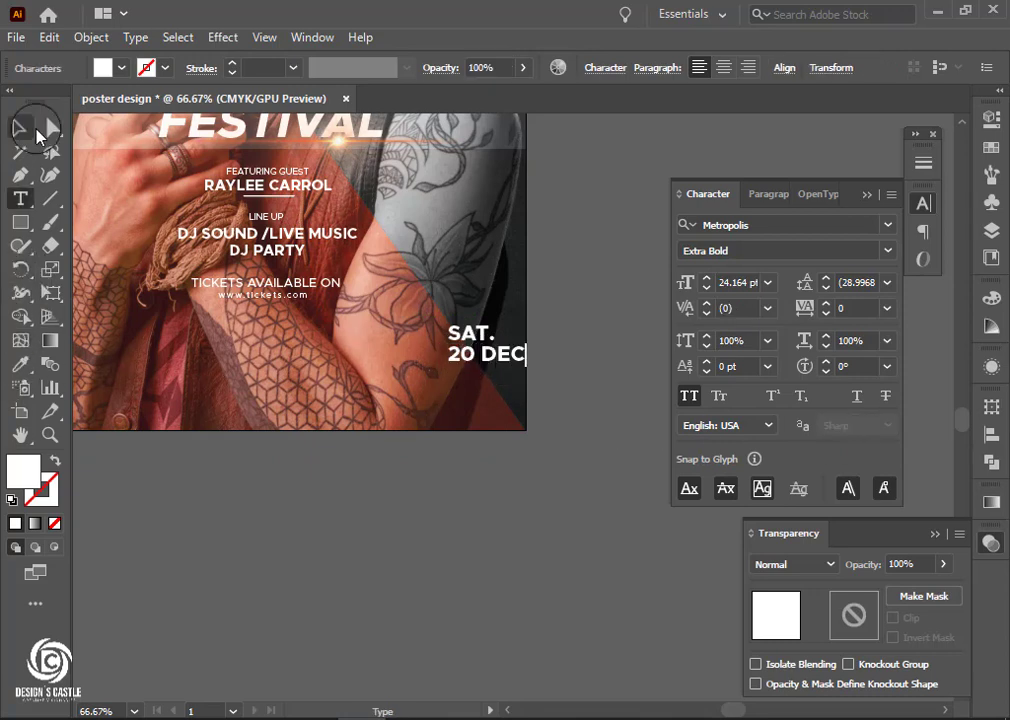
{"action": "left_click", "coordinate": [20, 127]}
Move the two-line SAT. 20 DEC date block to the poster's lower right.
{"action": "left_click", "coordinate": [532, 437]}
{"action": "mouse_move", "coordinate": [520, 350]}
{"action": "left_mouse_down"}
{"action": "mouse_move", "coordinate": [500, 335]}
{"action": "mouse_move", "coordinate": [522, 314]}
{"action": "mouse_move", "coordinate": [522, 372]}
{"action": "left_mouse_up"}
{"action": "left_click", "coordinate": [784, 67]}
{"action": "left_click", "coordinate": [620, 124]}
{"action": "left_click", "coordinate": [557, 422]}
{"action": "left_click_drag", "start_coordinate": [271, 435], "coordinate": [318, 435]}
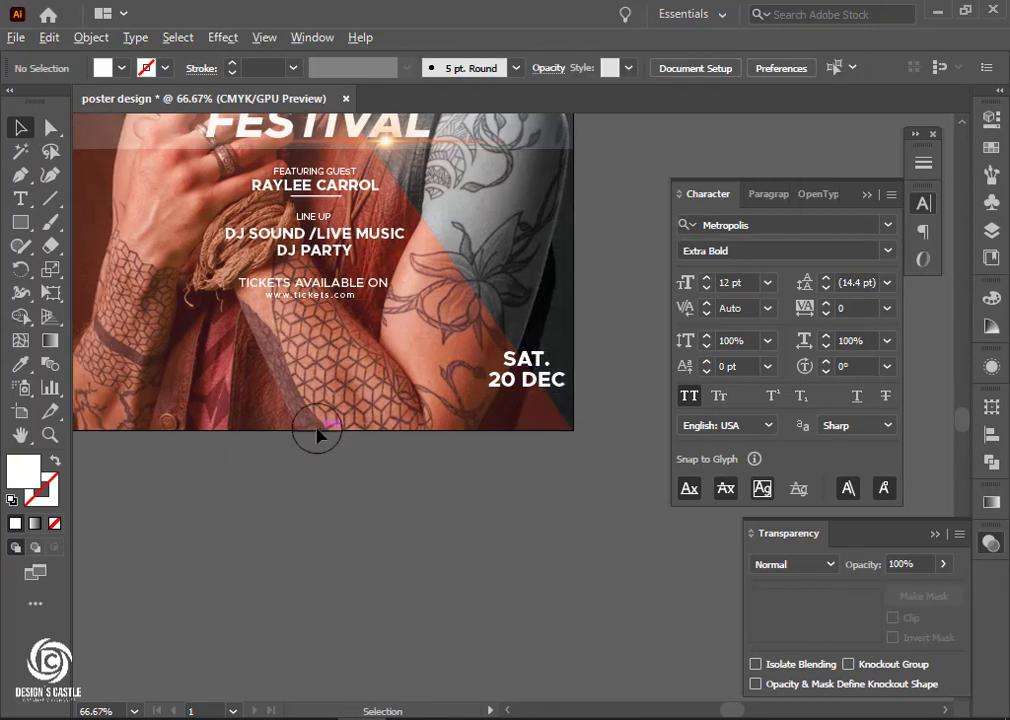
{"action": "scroll", "coordinate": [317, 434], "scroll_direction": "down", "scroll_amount": 1, "text": "alt"}
{"action": "scroll", "coordinate": [304, 430], "scroll_direction": "up", "scroll_amount": 3}
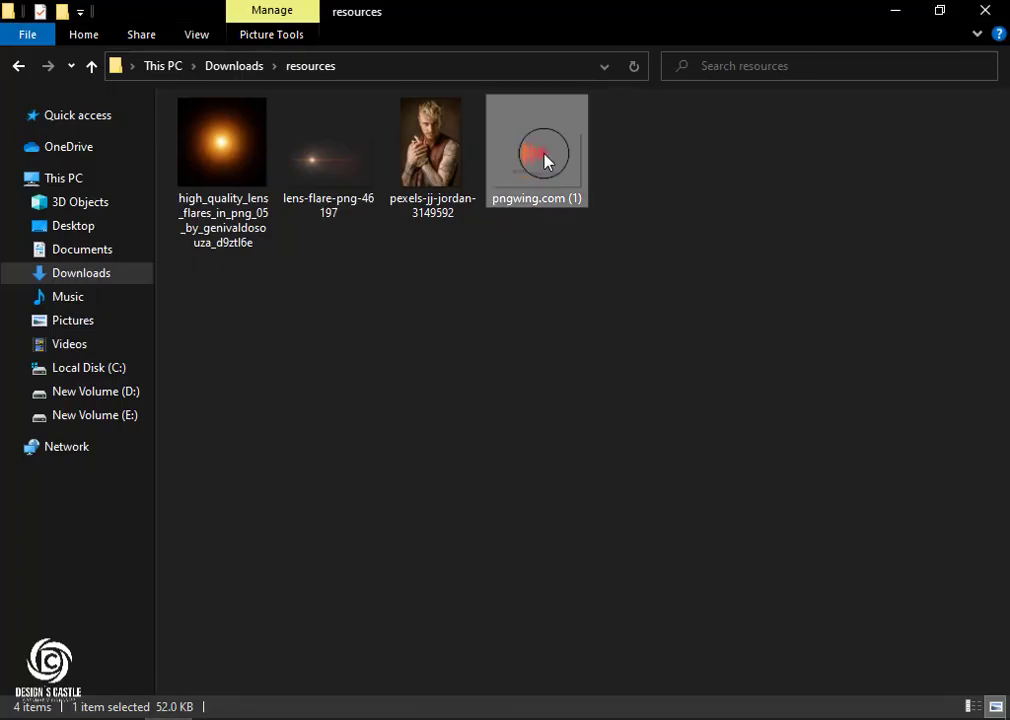
Drop the pngwing waveform logo onto the poster and scale it into the top-right corner.
{"action": "mouse_move", "coordinate": [545, 162]}
{"action": "left_mouse_down"}
{"action": "mouse_move", "coordinate": [305, 230]}
{"action": "mouse_move", "coordinate": [338, 225]}
{"action": "left_mouse_up"}
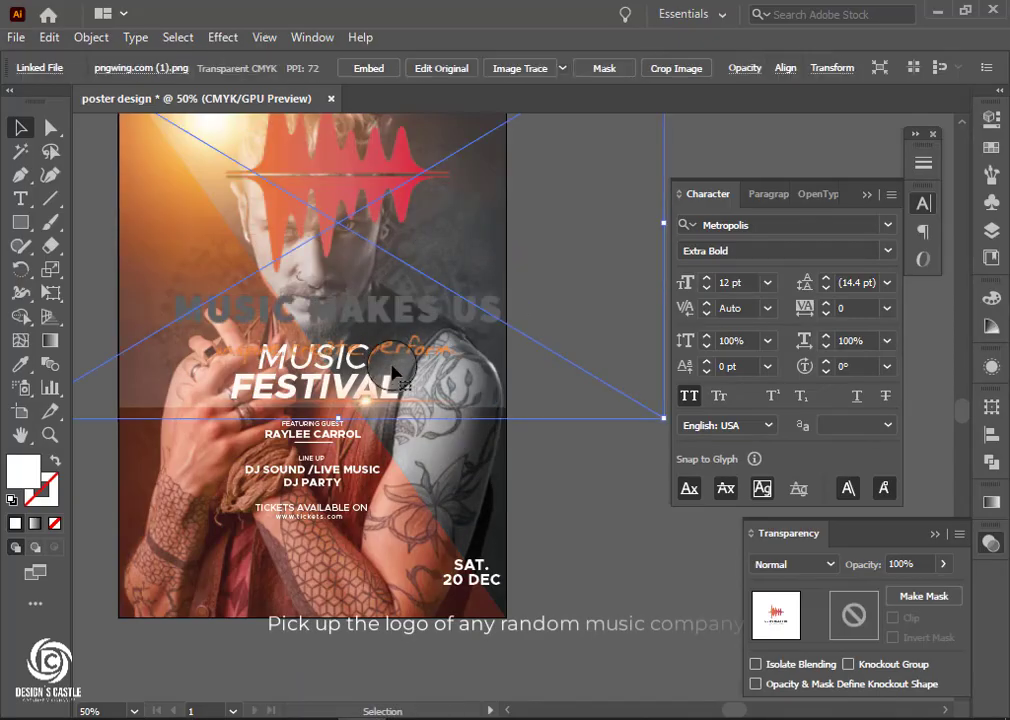
{"action": "key", "text": "ctrl+minus"}
{"action": "key", "text": "ctrl+minus"}
{"action": "mouse_move", "coordinate": [527, 235]}
{"action": "left_mouse_down"}
{"action": "mouse_move", "coordinate": [383, 323]}
{"action": "mouse_move", "coordinate": [412, 358]}
{"action": "left_mouse_up"}
{"action": "mouse_move", "coordinate": [371, 326]}
{"action": "left_mouse_down"}
{"action": "mouse_move", "coordinate": [405, 300]}
{"action": "mouse_move", "coordinate": [428, 298]}
{"action": "left_mouse_up"}
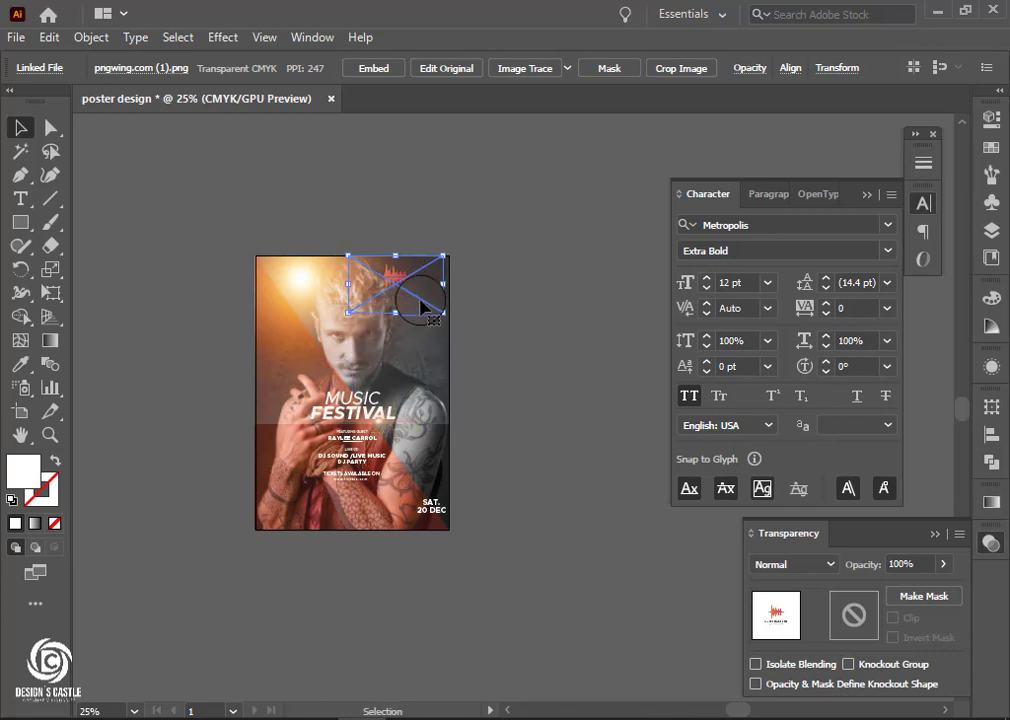
{"action": "key", "text": "ctrl+plus"}
{"action": "key", "text": "ctrl+plus"}
{"action": "mouse_move", "coordinate": [480, 213]}
{"action": "left_mouse_down"}
{"action": "mouse_move", "coordinate": [397, 264]}
{"action": "mouse_move", "coordinate": [495, 226]}
{"action": "left_mouse_up"}
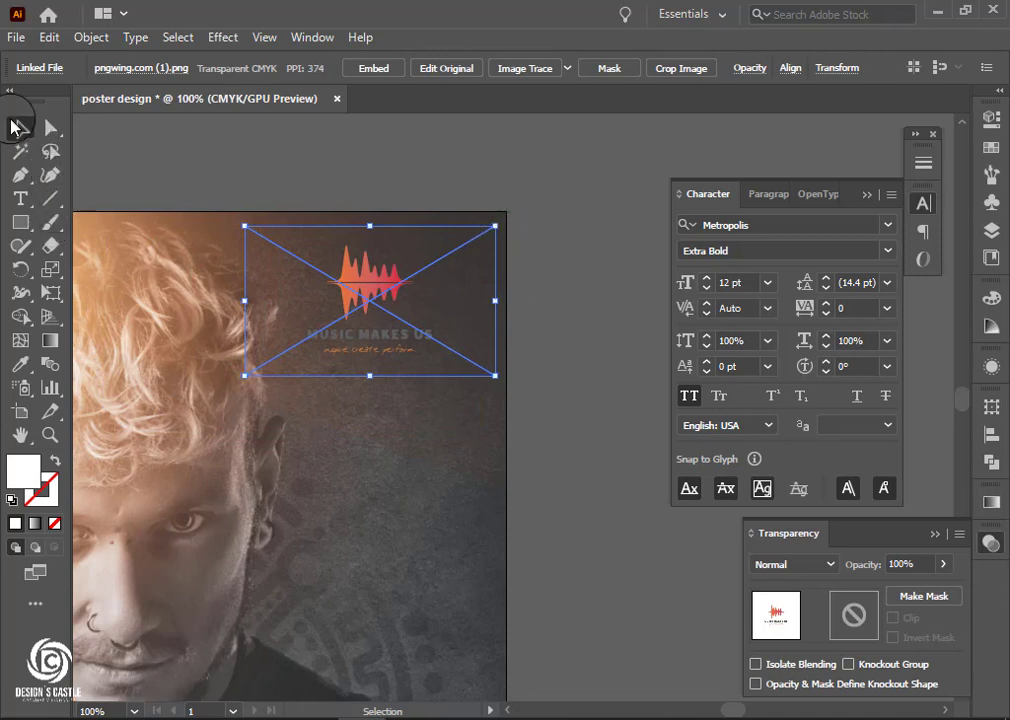
Zoom out and check the logo's placement in the top-right corner.
{"action": "left_click", "coordinate": [237, 162]}
{"action": "key", "text": "ctrl+minus"}
{"action": "key", "text": "ctrl+minus"}
{"action": "key", "text": "ctrl+minus"}
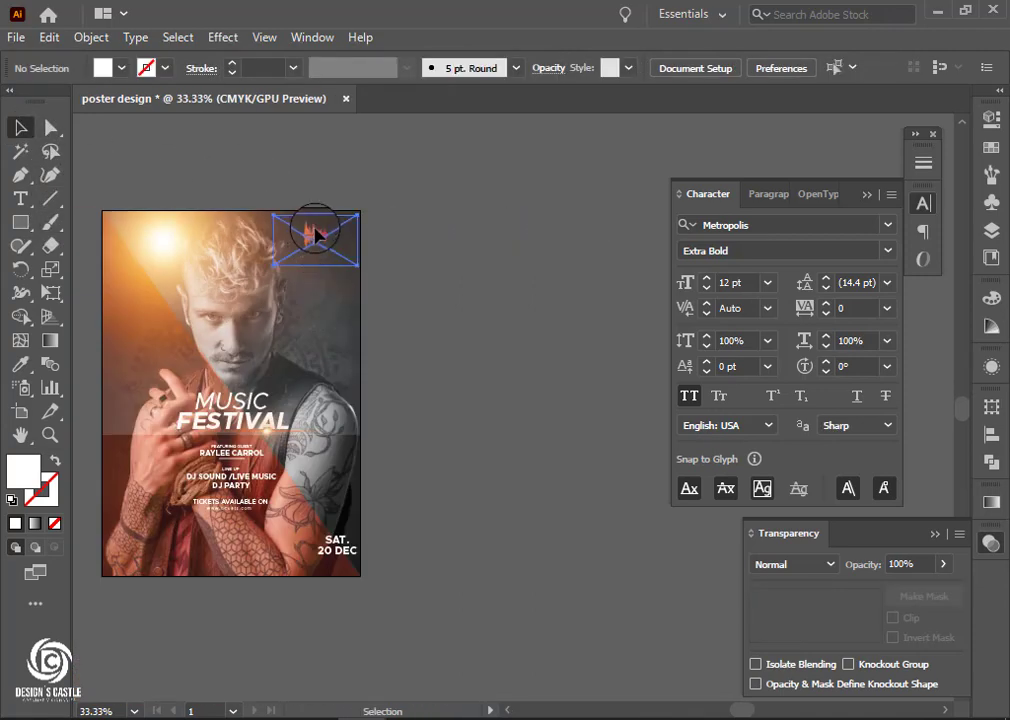
{"action": "left_click", "coordinate": [315, 234]}
{"action": "left_click", "coordinate": [388, 422]}
{"action": "left_click_drag", "start_coordinate": [317, 460], "coordinate": [388, 365]}
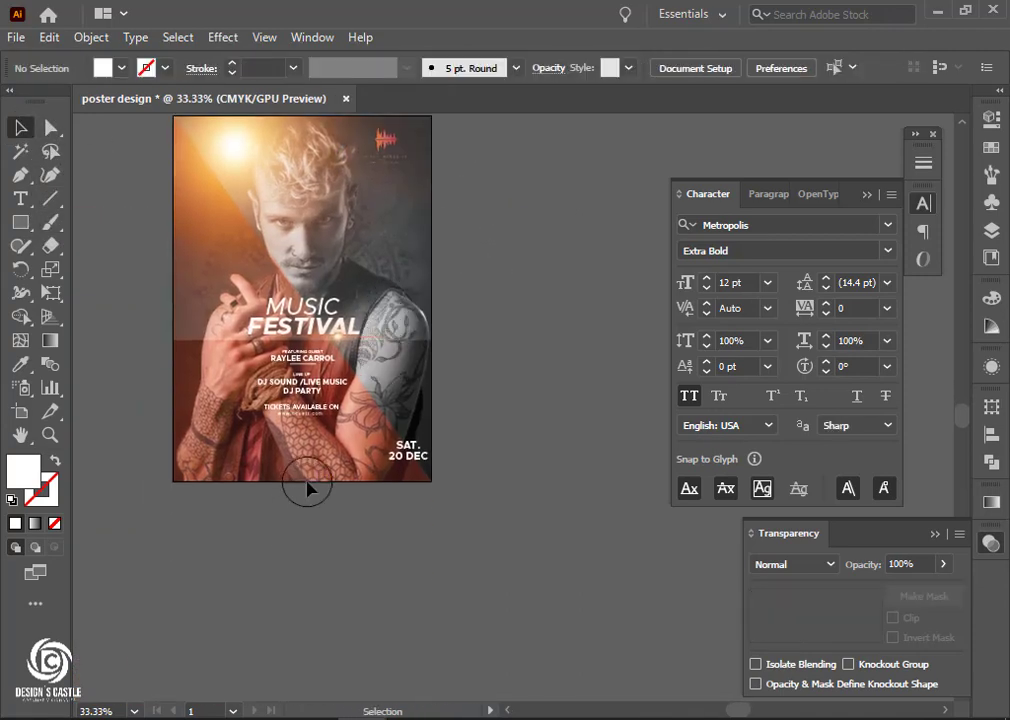
{"action": "scroll", "coordinate": [307, 488], "scroll_direction": "down", "scroll_amount": 3}
{"action": "key", "text": "ctrl+plus"}
{"action": "key", "text": "ctrl+plus"}
{"action": "scroll", "coordinate": [343, 410], "scroll_direction": "up", "scroll_amount": 3}
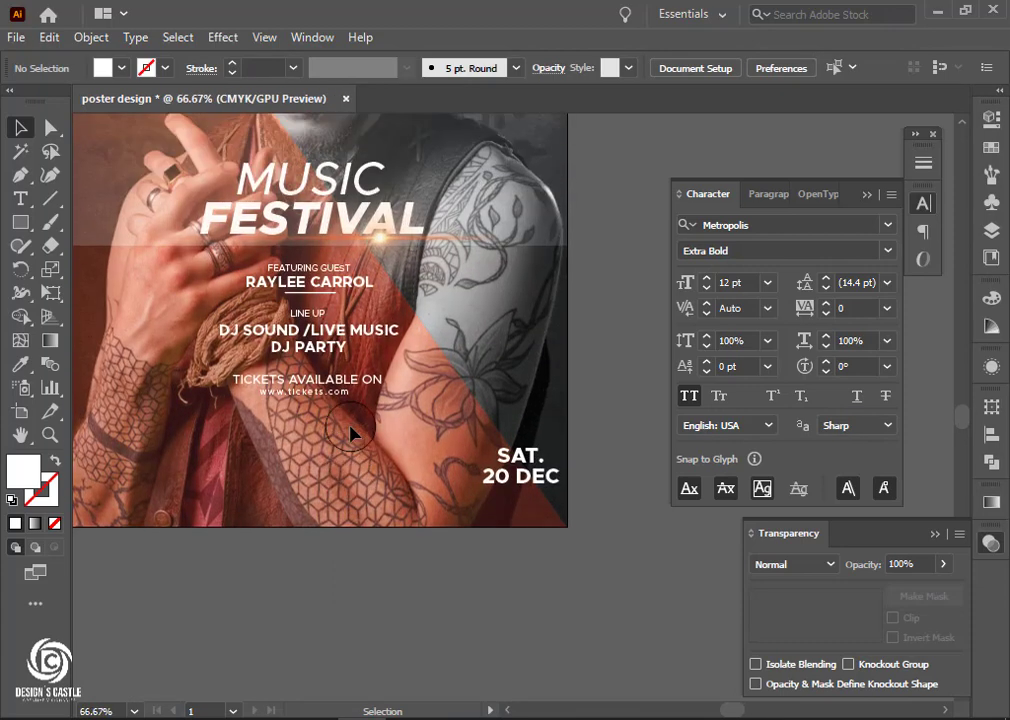
Drag youtube icons-01 from the advance batch 5 files folder onto the Illustrator window.
{"action": "scroll", "coordinate": [350, 432], "scroll_direction": "down", "scroll_amount": 3}
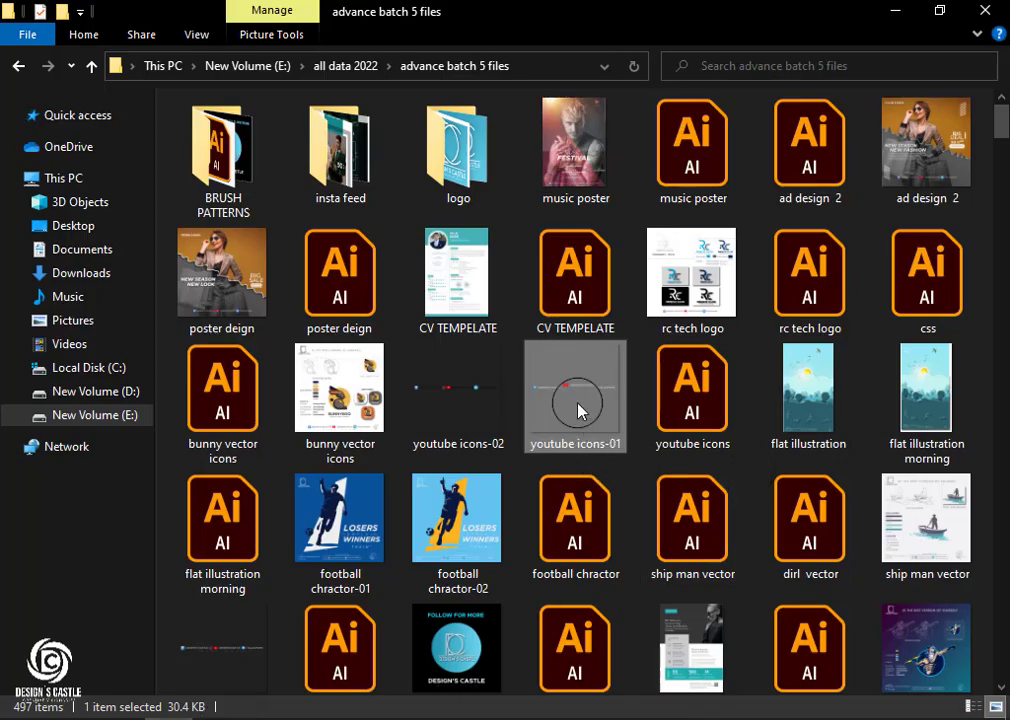
{"action": "mouse_move", "coordinate": [590, 401]}
{"action": "left_mouse_down"}
{"action": "mouse_move", "coordinate": [383, 710]}
{"action": "mouse_move", "coordinate": [340, 475]}
{"action": "left_mouse_up"}
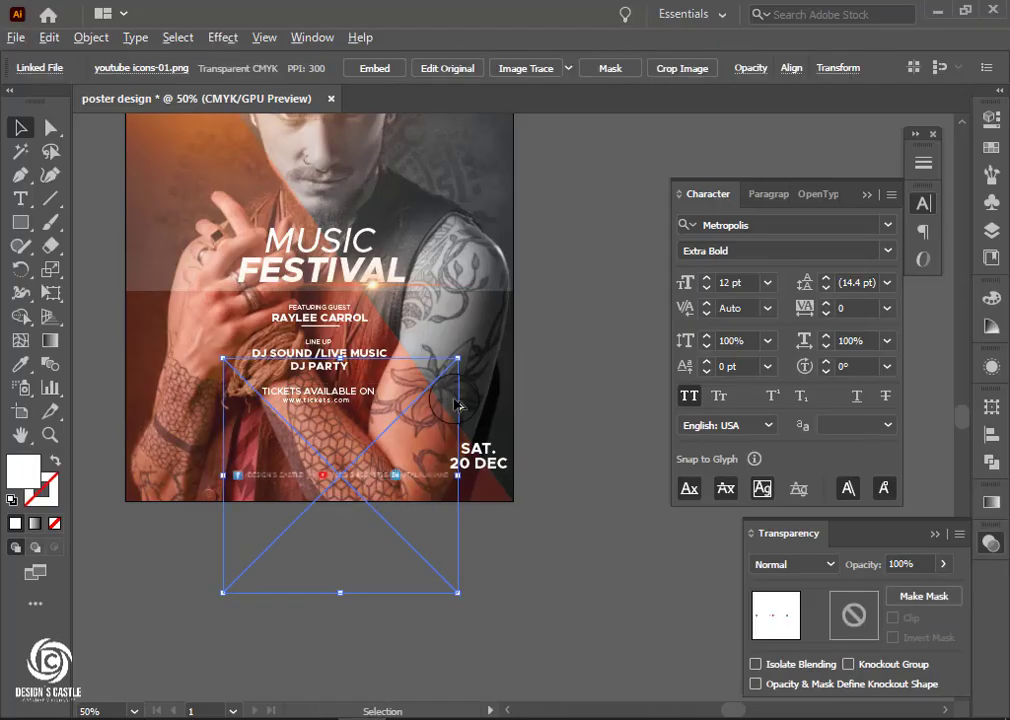
Scale and position the youtube icons-01 image so its icon row spans the poster's bottom.
{"action": "mouse_move", "coordinate": [457, 358]}
{"action": "left_mouse_down"}
{"action": "mouse_move", "coordinate": [538, 316]}
{"action": "mouse_move", "coordinate": [559, 289]}
{"action": "left_mouse_up"}
{"action": "scroll", "coordinate": [563, 284], "scroll_direction": "down", "scroll_amount": 3}
{"action": "scroll", "coordinate": [563, 284], "scroll_direction": "left", "scroll_amount": 3}
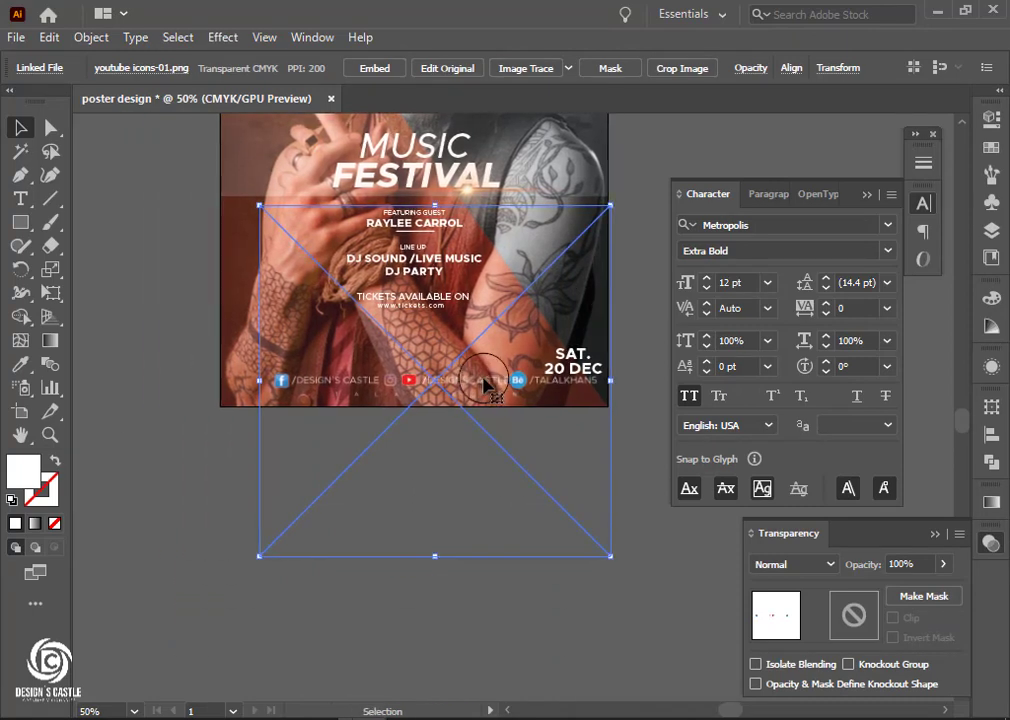
{"action": "left_click_drag", "start_coordinate": [487, 385], "coordinate": [465, 383]}
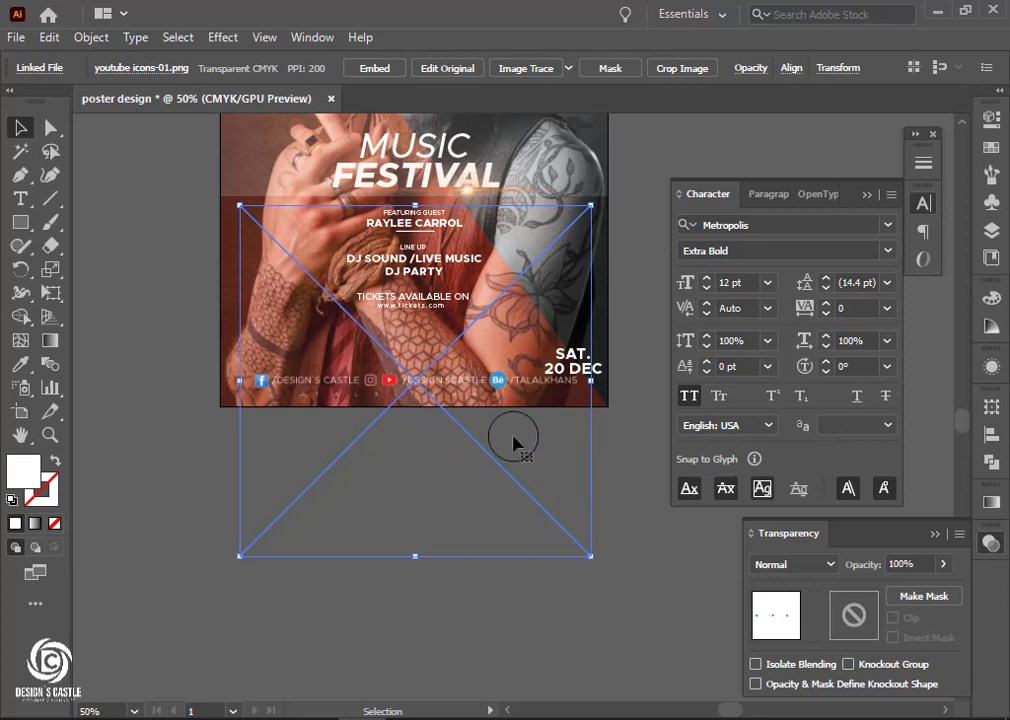
{"action": "left_click", "coordinate": [620, 455]}
{"action": "scroll", "coordinate": [398, 415], "scroll_direction": "right", "scroll_amount": 1}
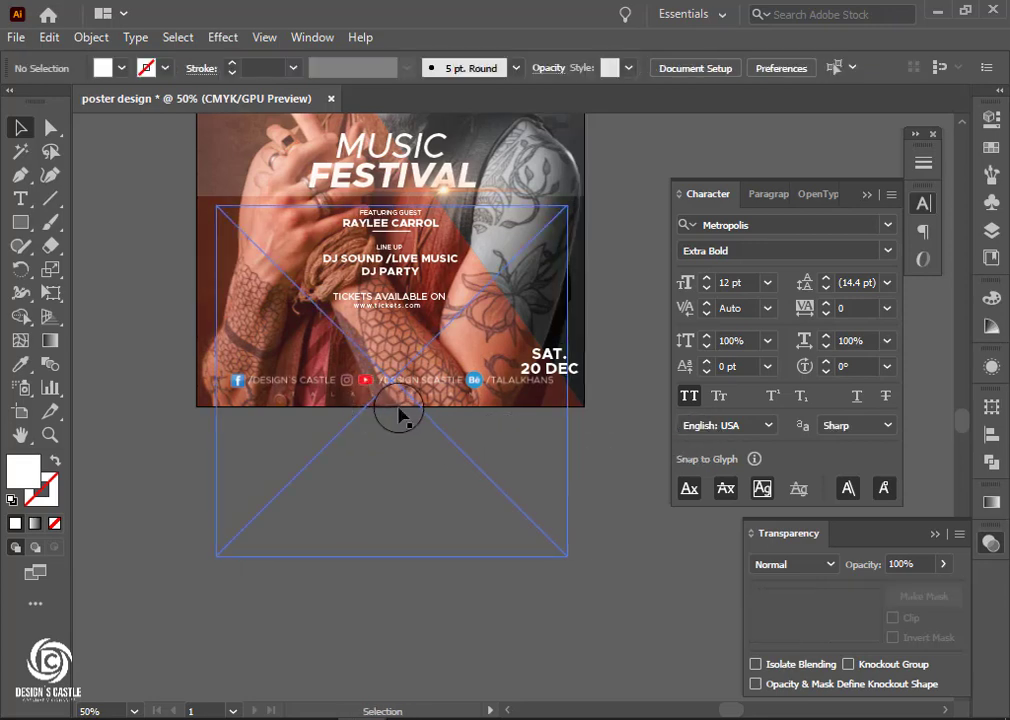
{"action": "left_click", "coordinate": [418, 385]}
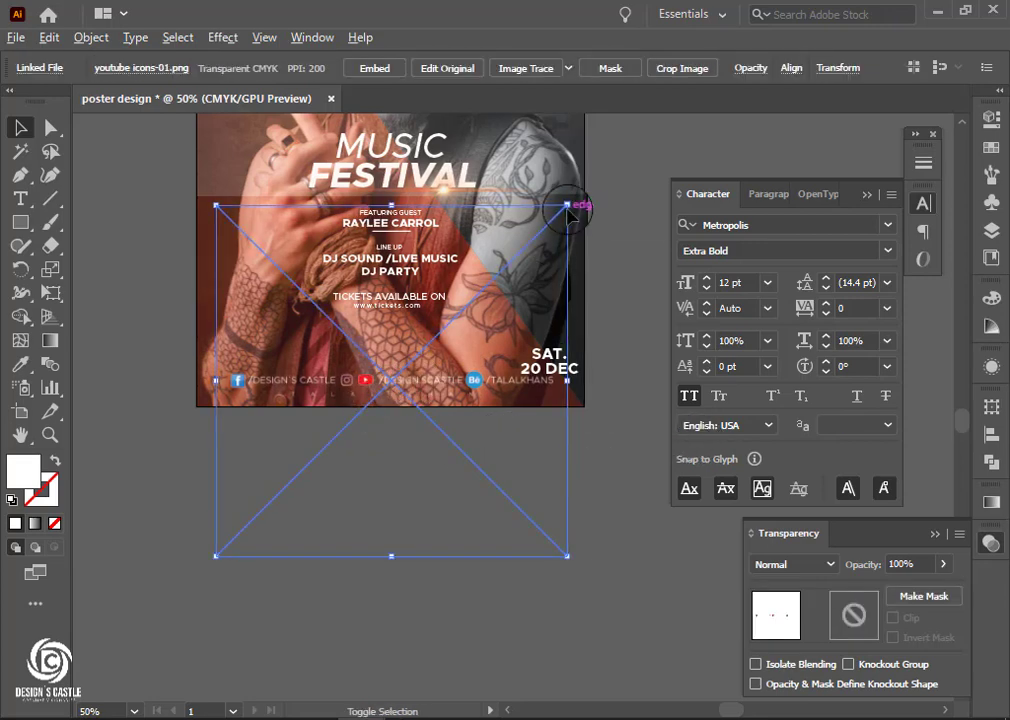
{"action": "left_click_drag", "start_coordinate": [567, 206], "coordinate": [552, 286]}
{"action": "left_click", "coordinate": [590, 425]}
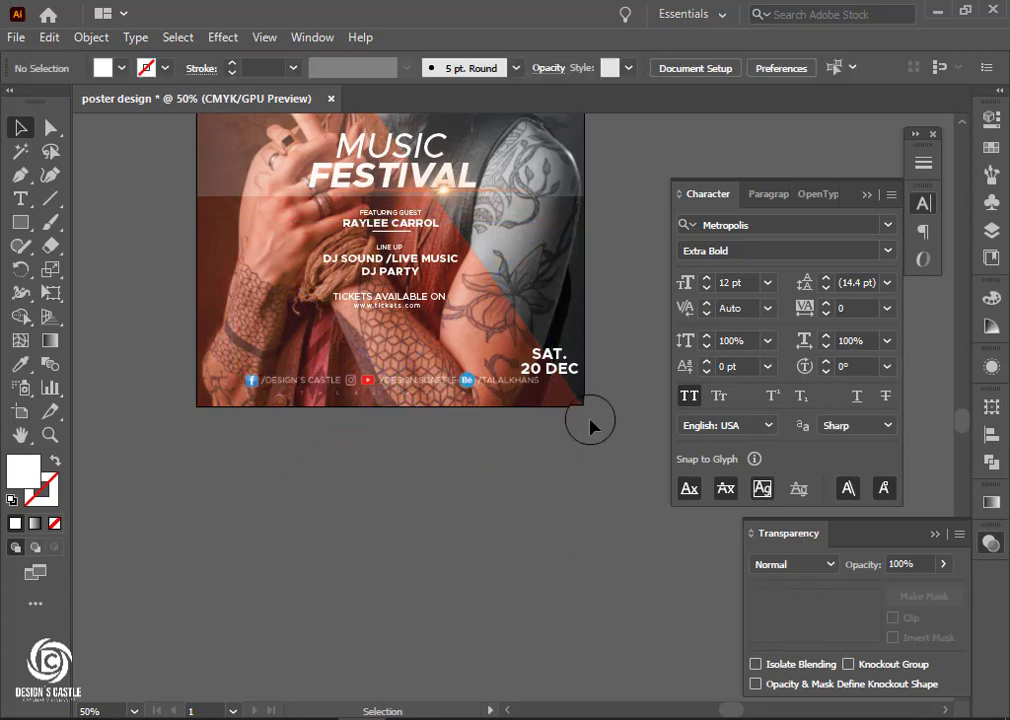
Draw a rectangle over the footer band and clip the icons image to it with Ctrl+7.
{"action": "left_click", "coordinate": [447, 388]}
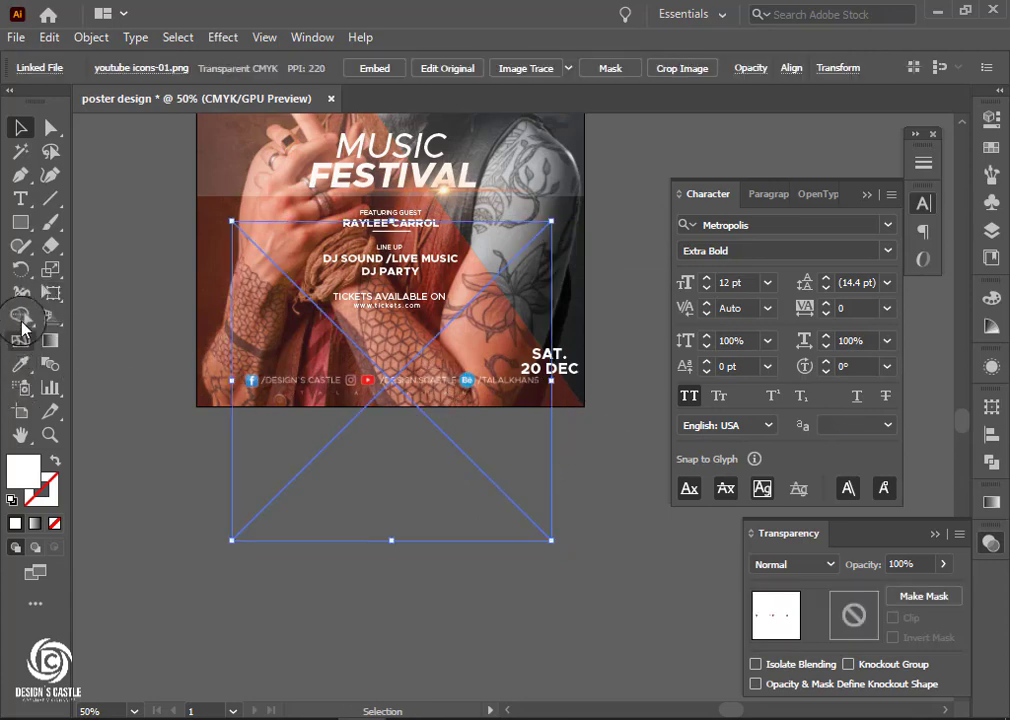
{"action": "left_click", "coordinate": [21, 226]}
{"action": "left_click_drag", "start_coordinate": [197, 321], "coordinate": [584, 405]}
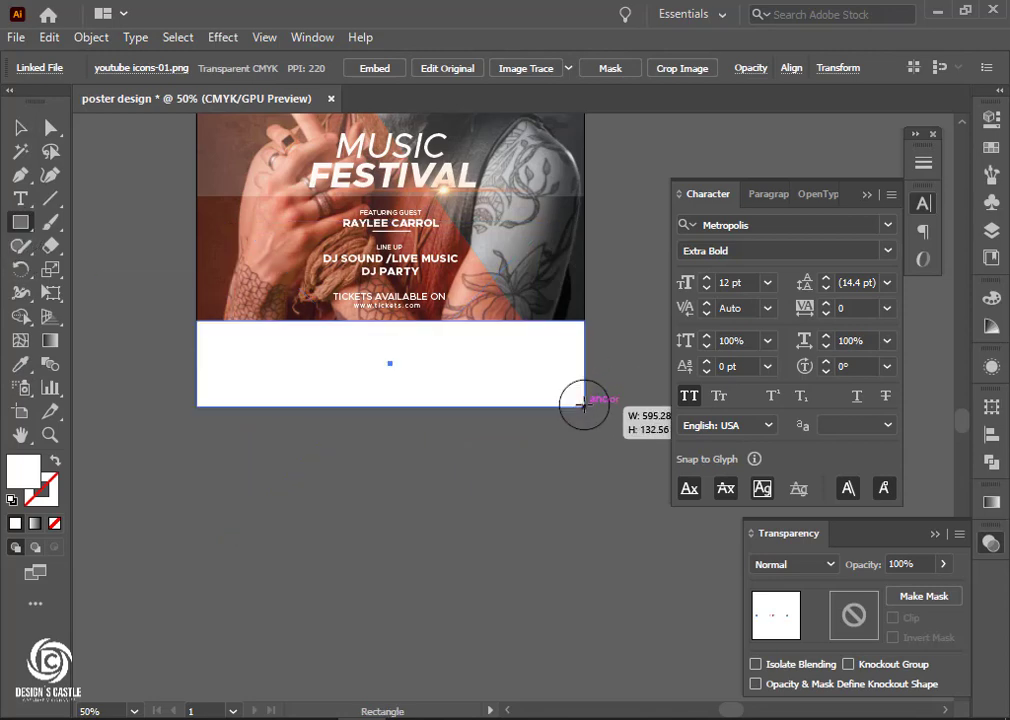
{"action": "left_click", "coordinate": [22, 128]}
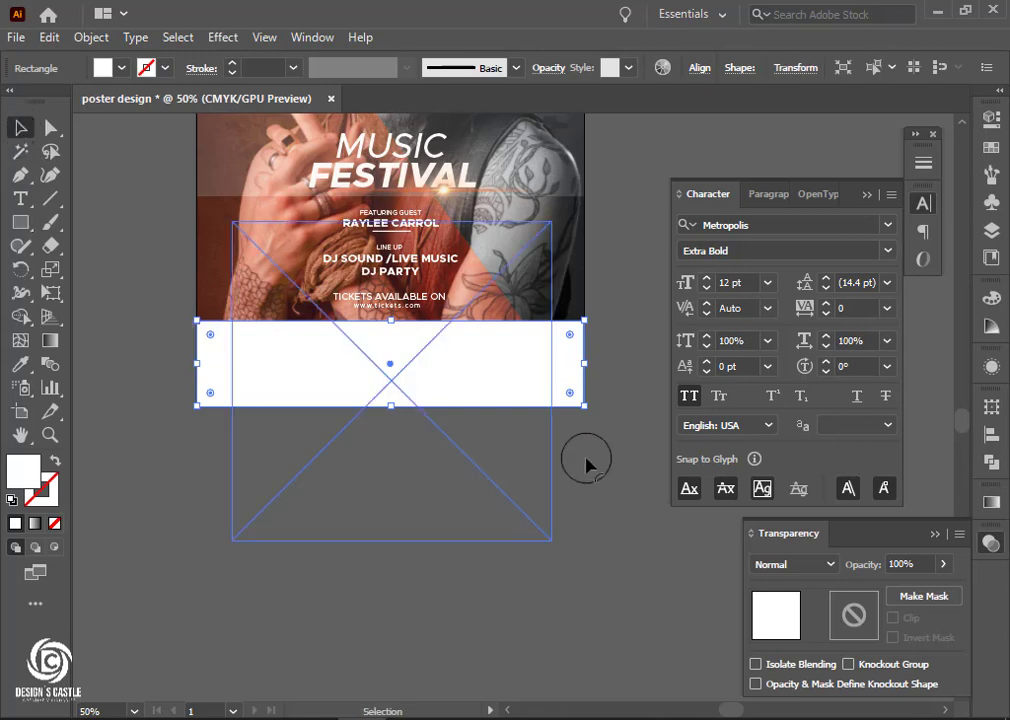
{"action": "left_click", "coordinate": [410, 449]}
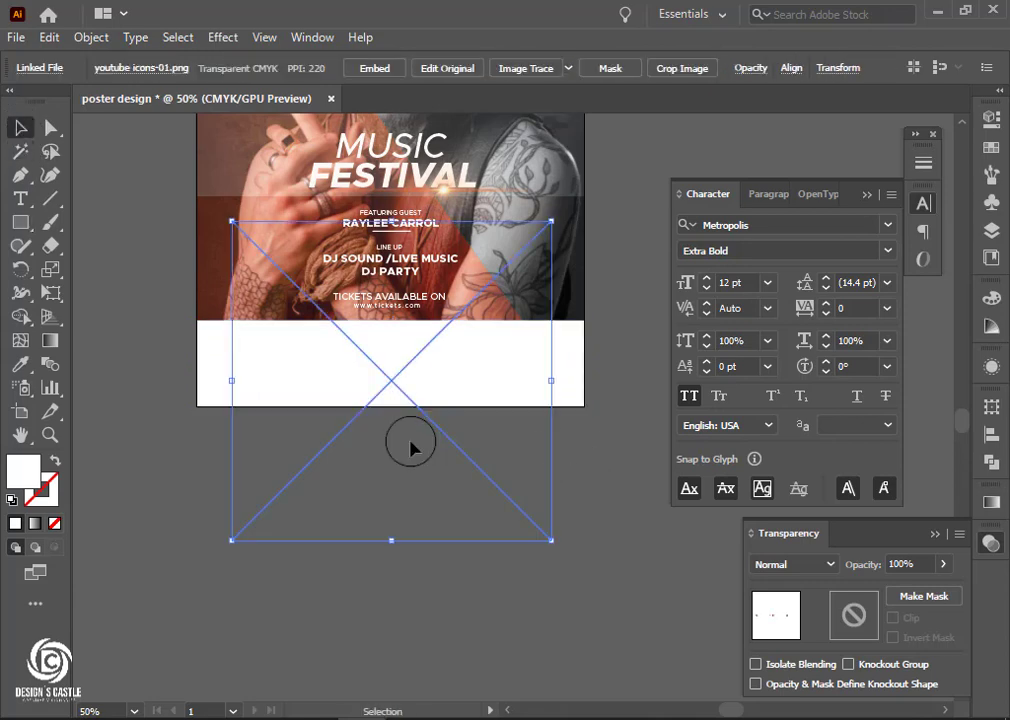
{"action": "left_click", "coordinate": [216, 362], "text": "shift"}
{"action": "key", "text": "ctrl+7"}
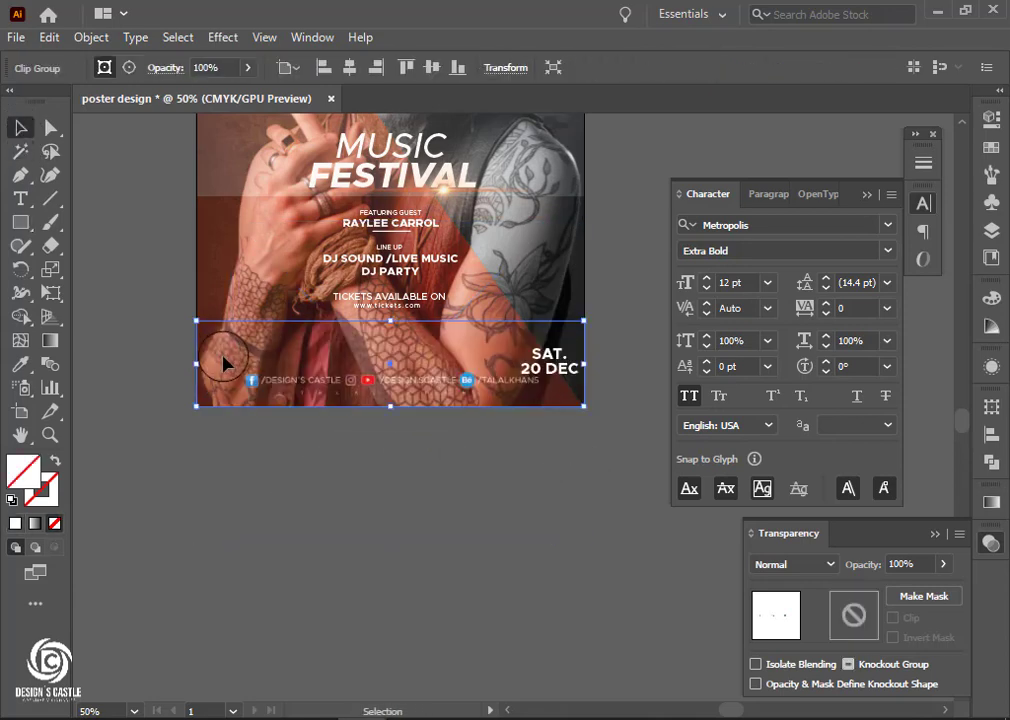
{"action": "left_click", "coordinate": [385, 480]}
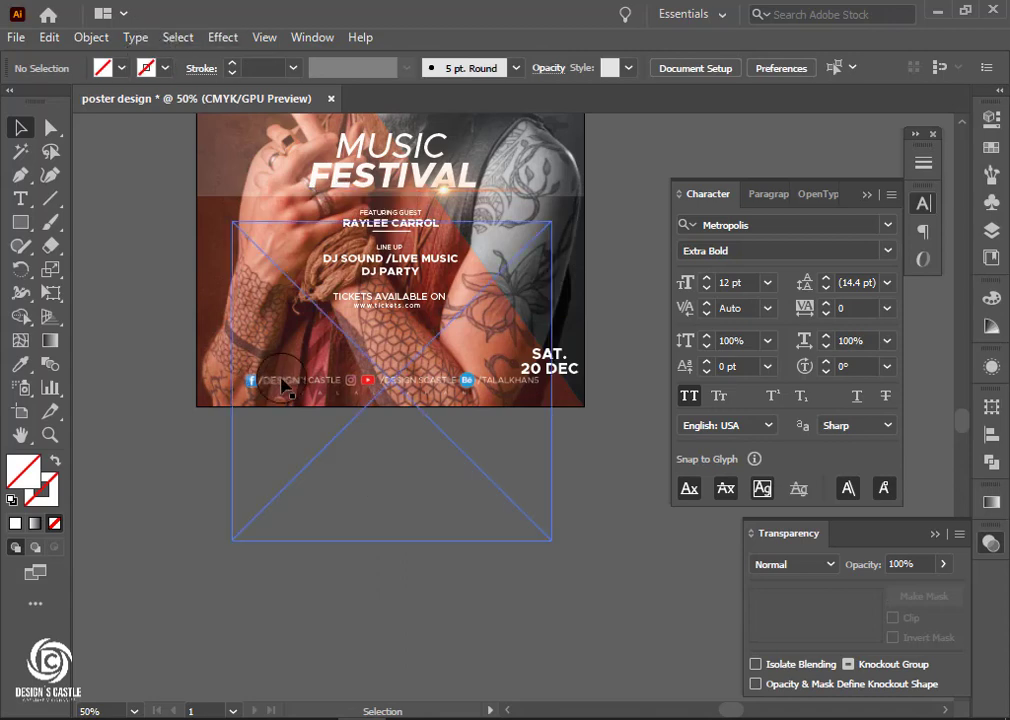
Marquee-select the SAT. 20 DEC date and raise it about 59 px above the social footer.
{"action": "scroll", "coordinate": [268, 340], "scroll_direction": "up", "scroll_amount": 3}
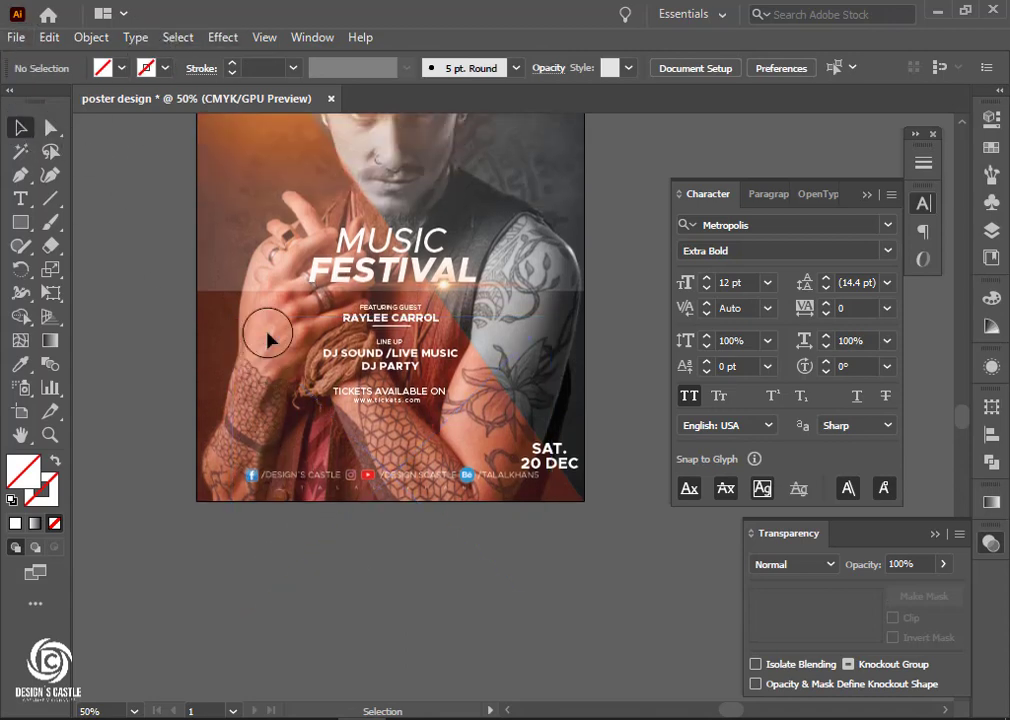
{"action": "scroll", "coordinate": [455, 468], "scroll_direction": "up", "scroll_amount": 2}
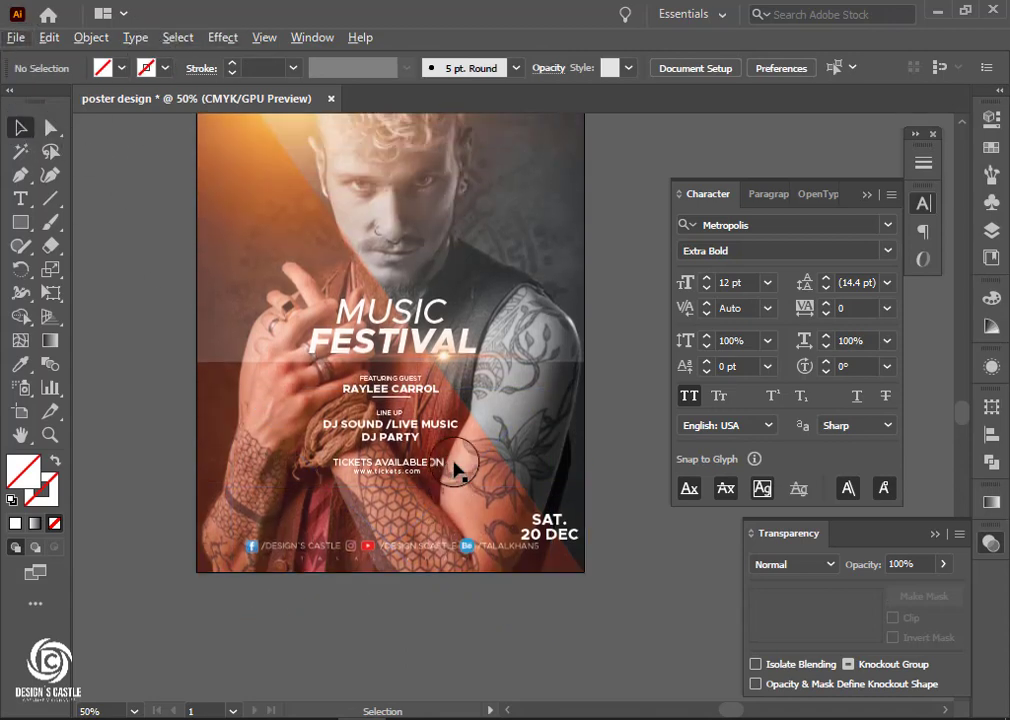
{"action": "scroll", "coordinate": [455, 468], "scroll_direction": "up", "scroll_amount": 3}
{"action": "scroll", "coordinate": [422, 427], "scroll_direction": "down", "scroll_amount": 1}
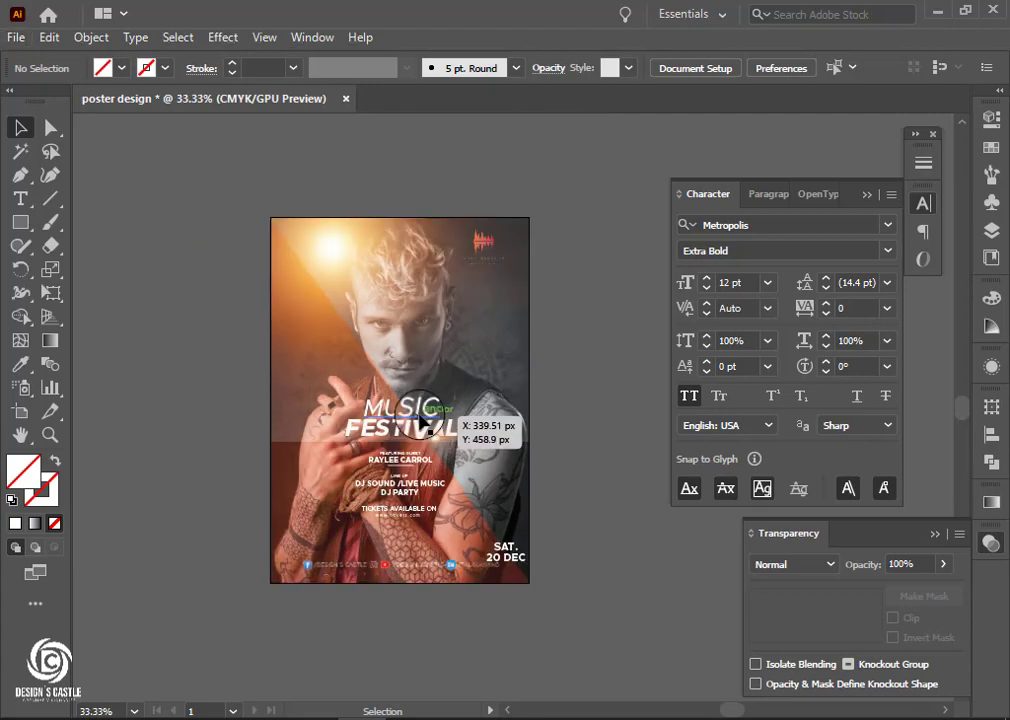
{"action": "scroll", "coordinate": [463, 578], "scroll_direction": "up", "scroll_amount": 1}
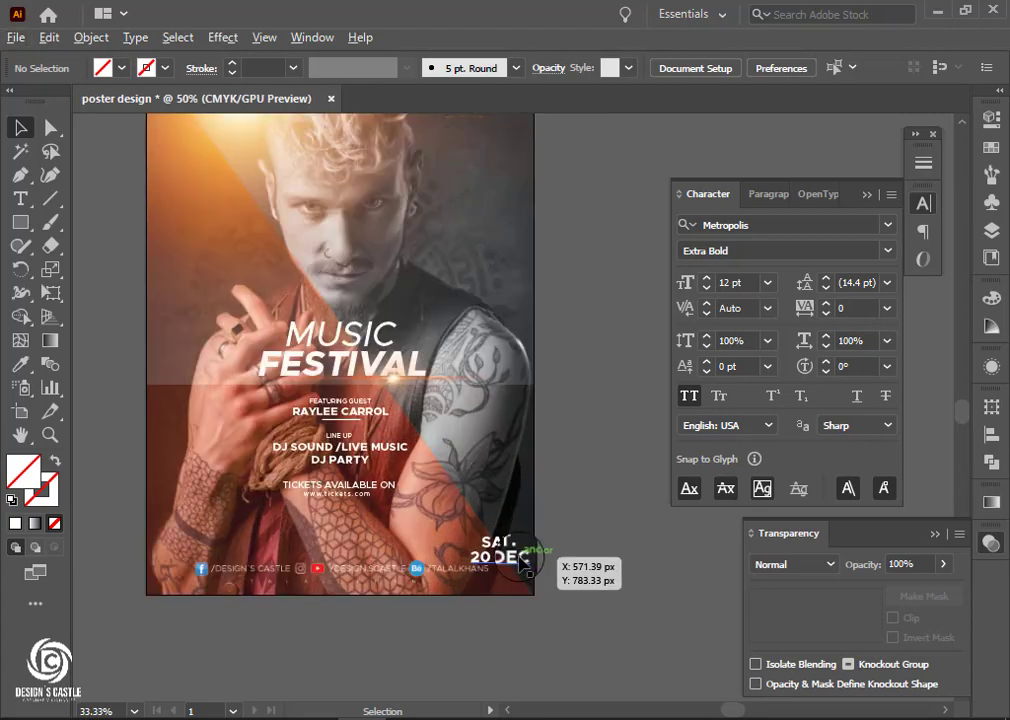
{"action": "scroll", "coordinate": [470, 550], "scroll_direction": "up", "scroll_amount": 3}
{"action": "left_click", "coordinate": [467, 545]}
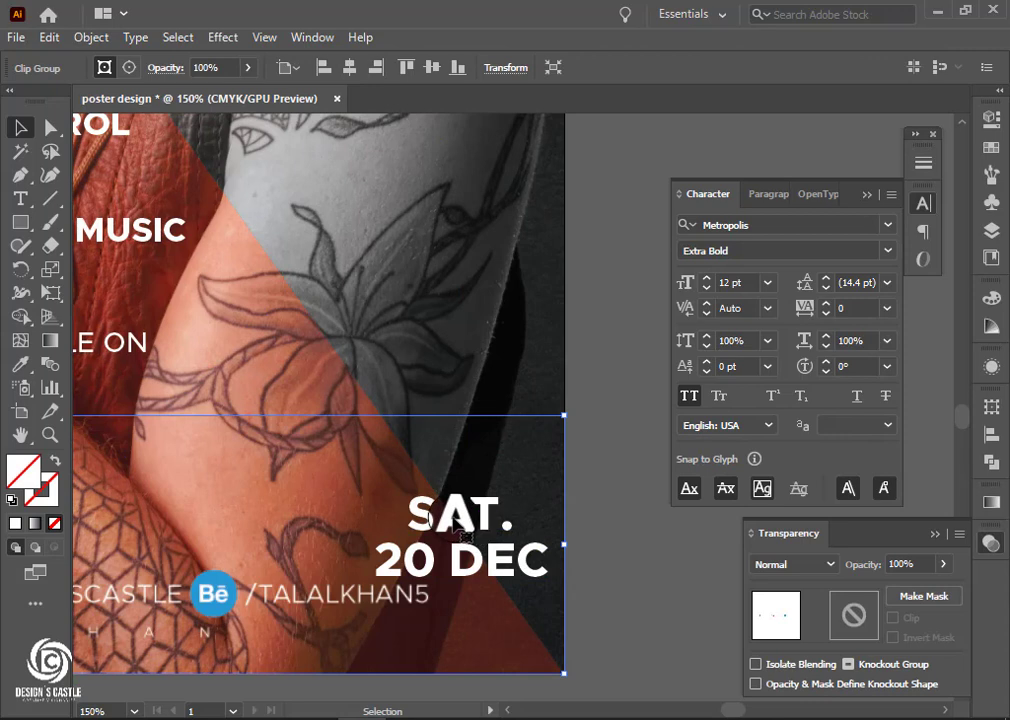
{"action": "left_click", "coordinate": [363, 512]}
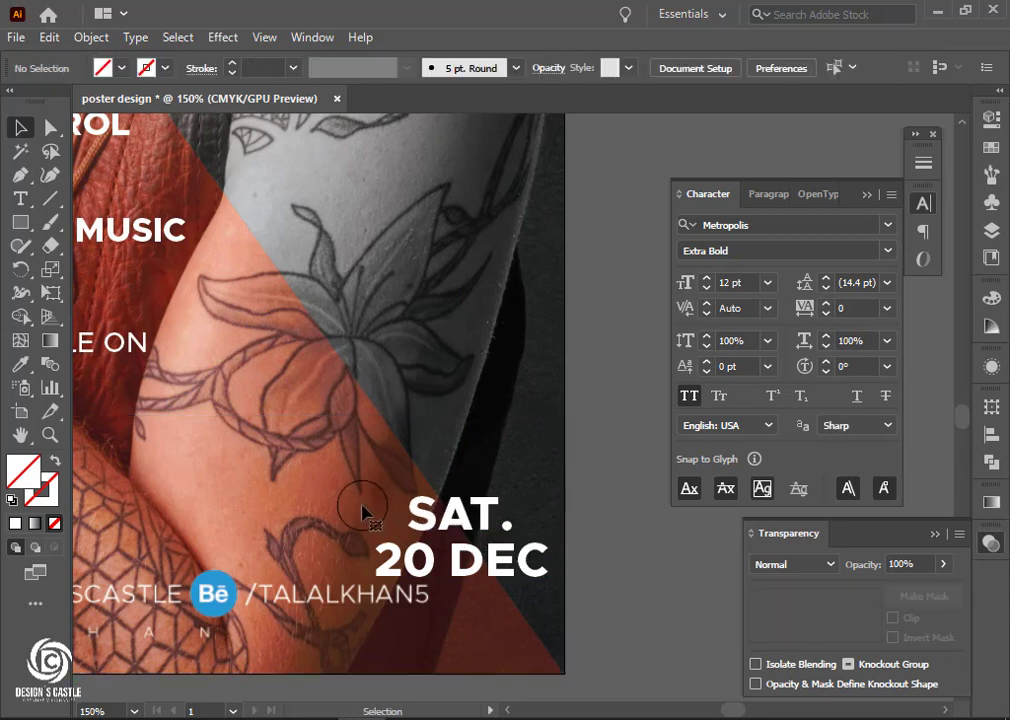
{"action": "mouse_move", "coordinate": [363, 512]}
{"action": "left_mouse_down"}
{"action": "mouse_move", "coordinate": [462, 562]}
{"action": "mouse_move", "coordinate": [481, 458]}
{"action": "left_mouse_up"}
{"action": "scroll", "coordinate": [481, 560], "scroll_direction": "down", "scroll_amount": 1}
{"action": "scroll", "coordinate": [589, 551], "scroll_direction": "down", "scroll_amount": 2}
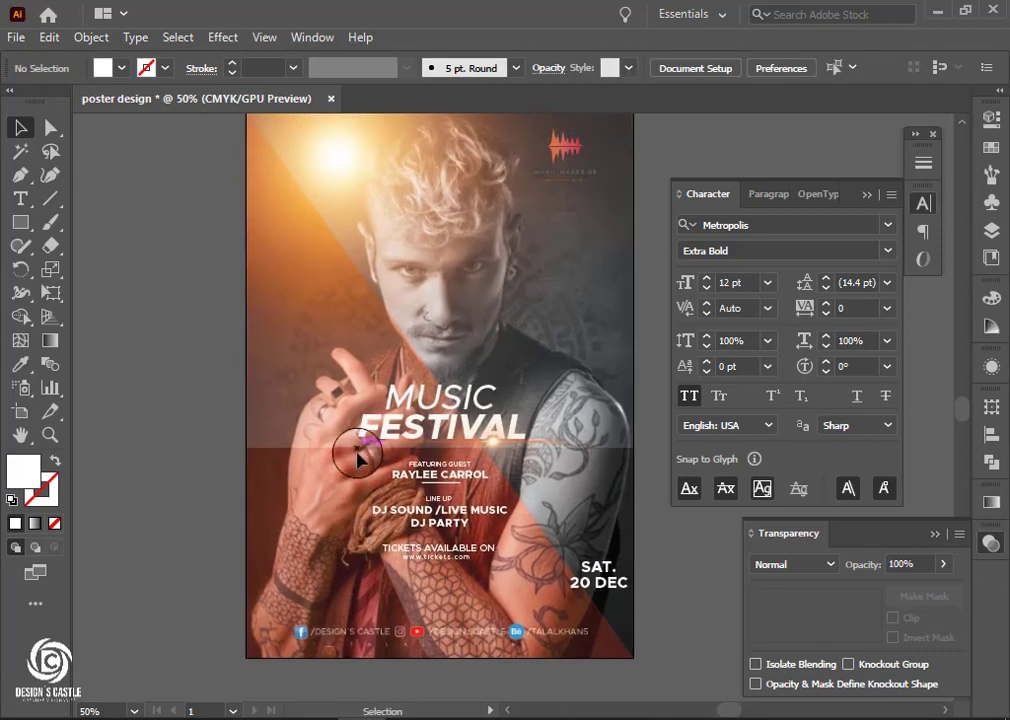
{"action": "scroll", "coordinate": [358, 458], "scroll_direction": "up", "scroll_amount": 1}
{"action": "scroll", "coordinate": [358, 458], "scroll_direction": "up", "scroll_amount": 2}
Apply a Multiply drop shadow (7 px X, 2 px Y, 5 px blur) to MUSIC FESTIVAL, then zoom out.
{"action": "left_click", "coordinate": [451, 422]}
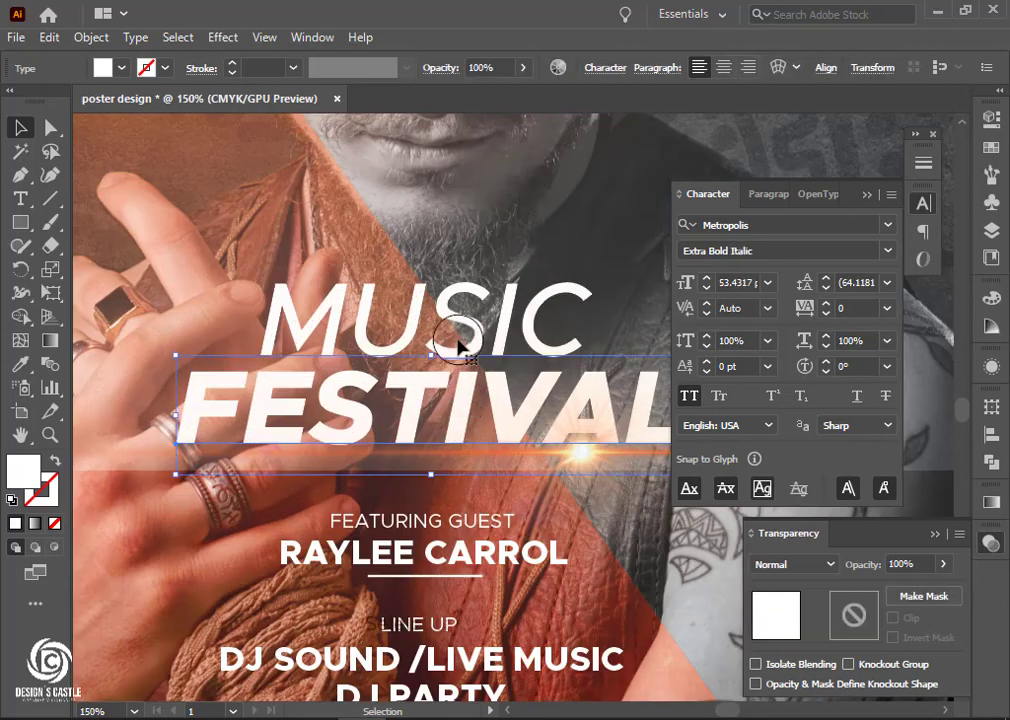
{"action": "left_click", "coordinate": [465, 330], "text": "shift"}
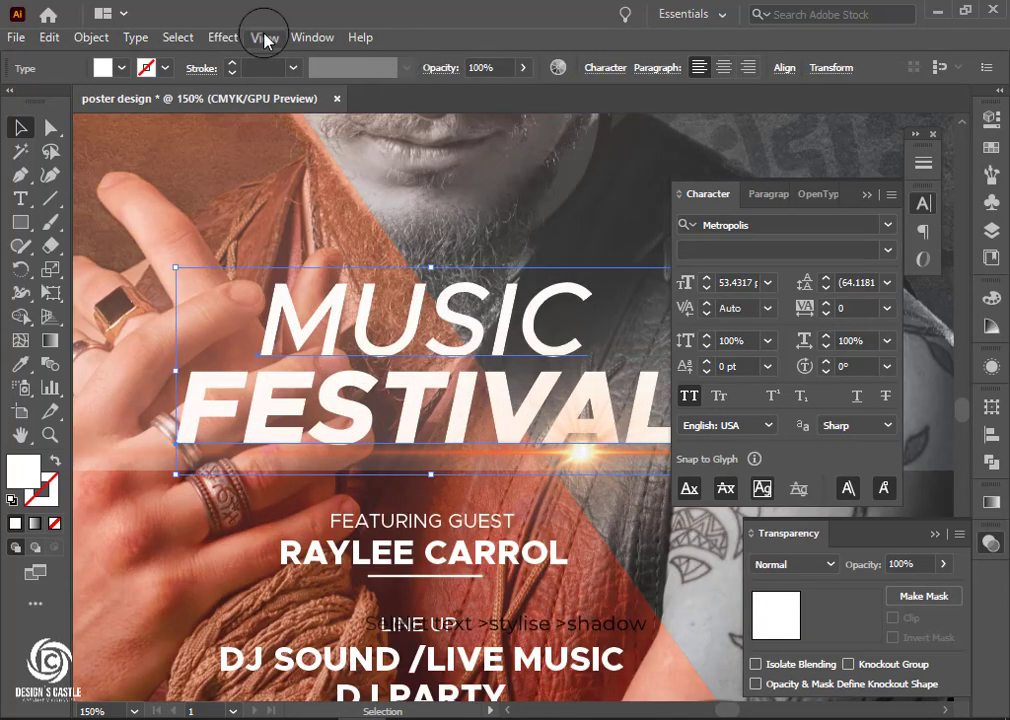
{"action": "left_click", "coordinate": [222, 37]}
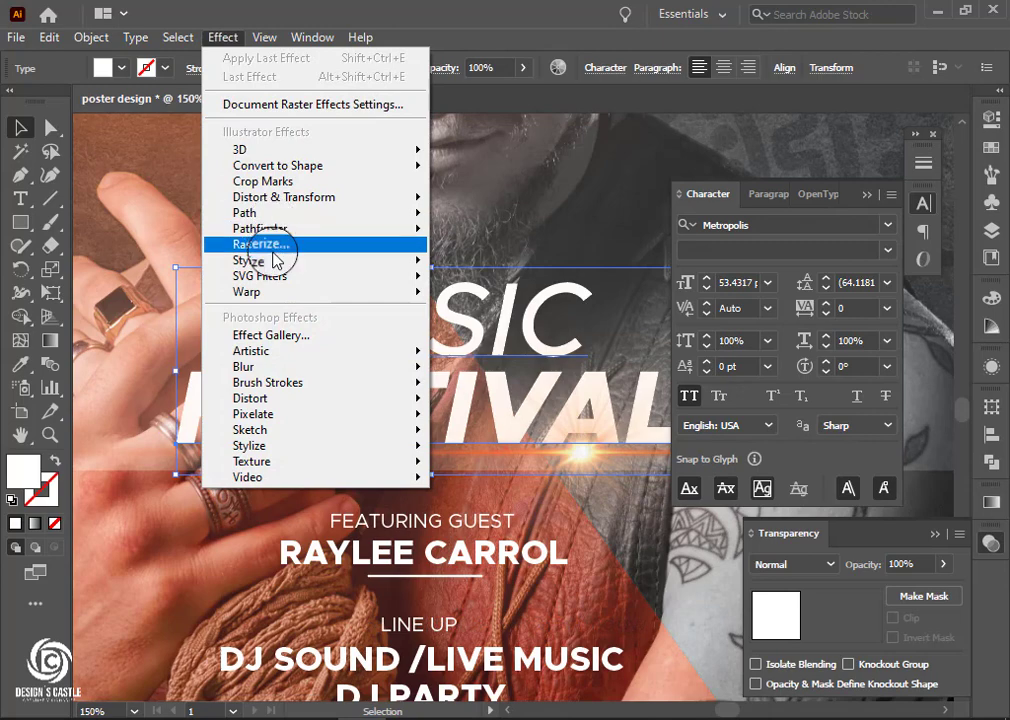
{"action": "left_click", "coordinate": [515, 264]}
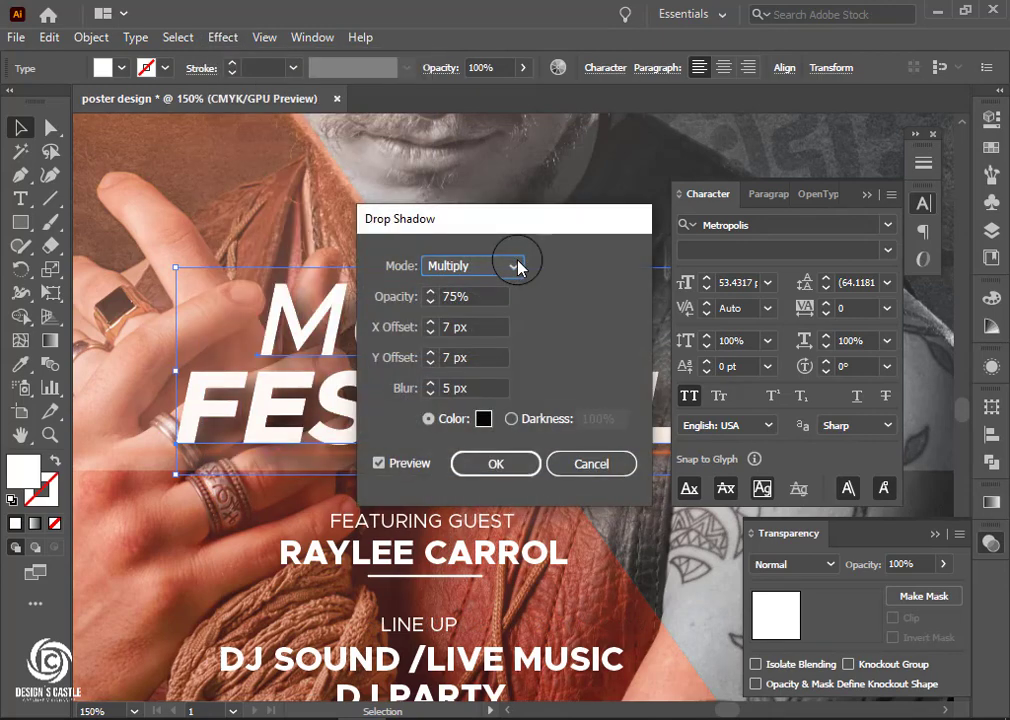
{"action": "left_click_drag", "start_coordinate": [490, 232], "coordinate": [752, 150]}
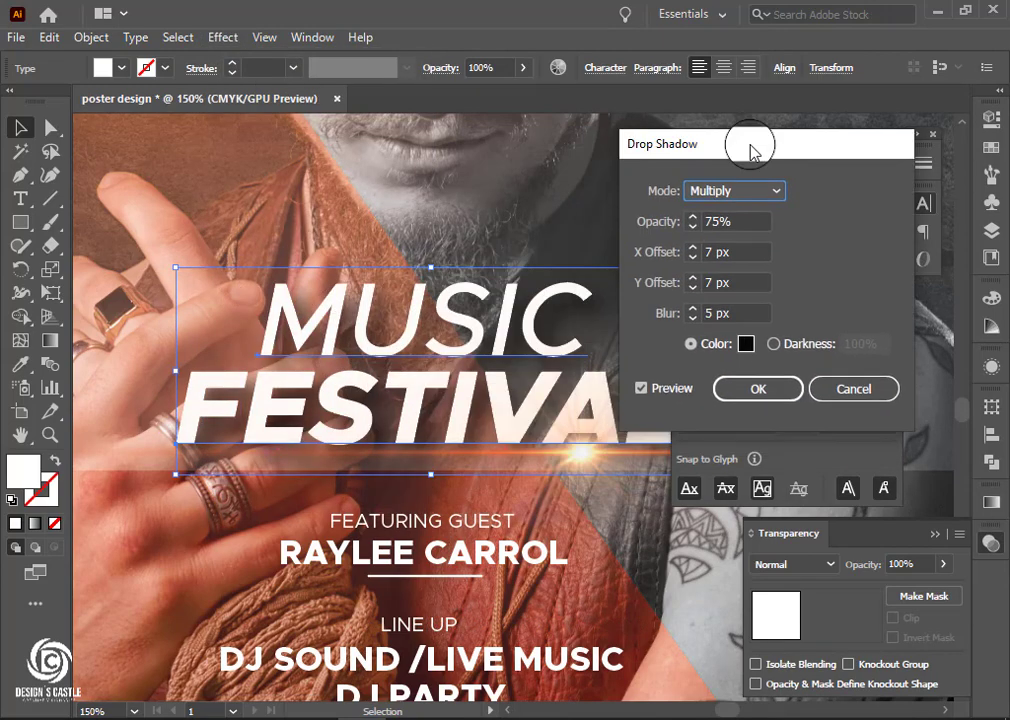
{"action": "double_click", "coordinate": [697, 287]}
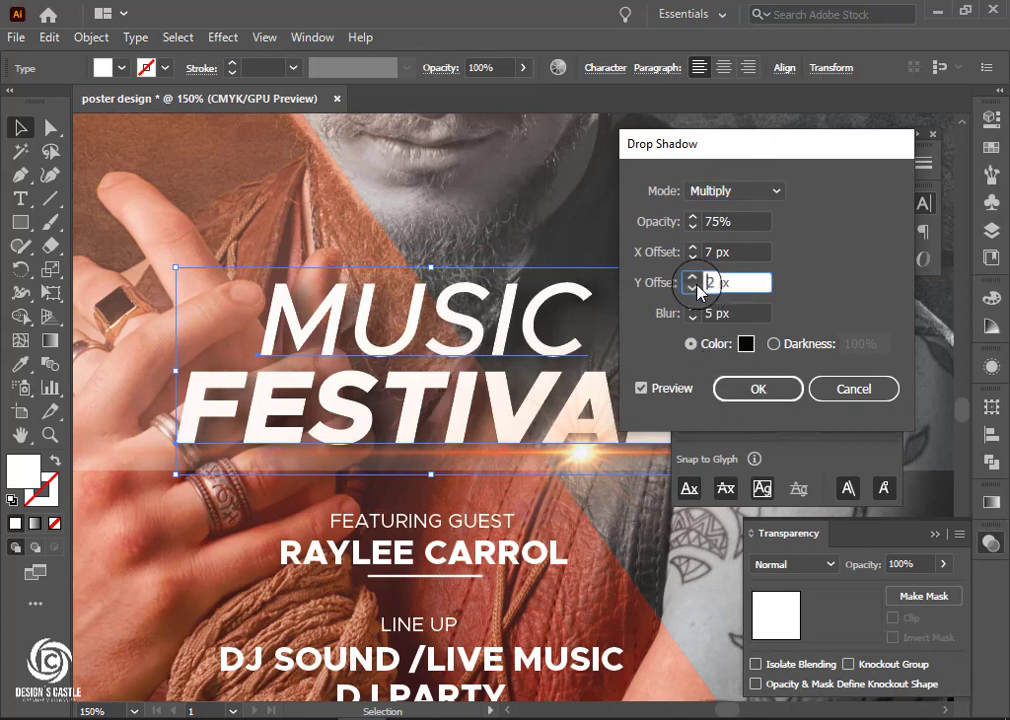
{"action": "double_click", "coordinate": [697, 287]}
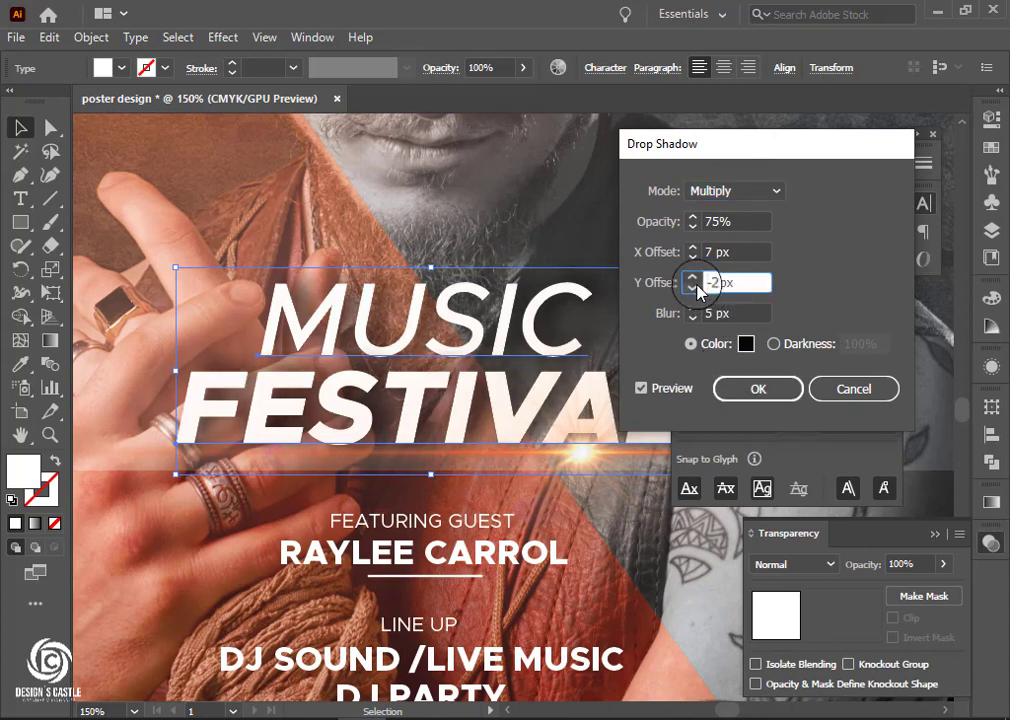
{"action": "left_click", "coordinate": [697, 283]}
{"action": "type", "text": "2"}
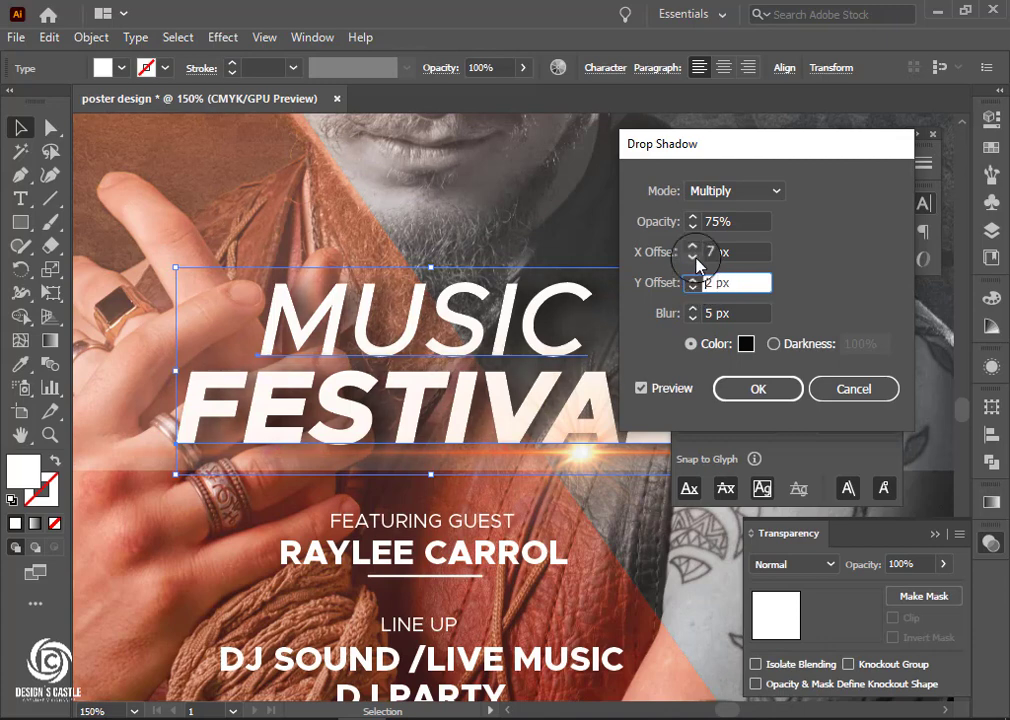
{"action": "left_click", "coordinate": [697, 227]}
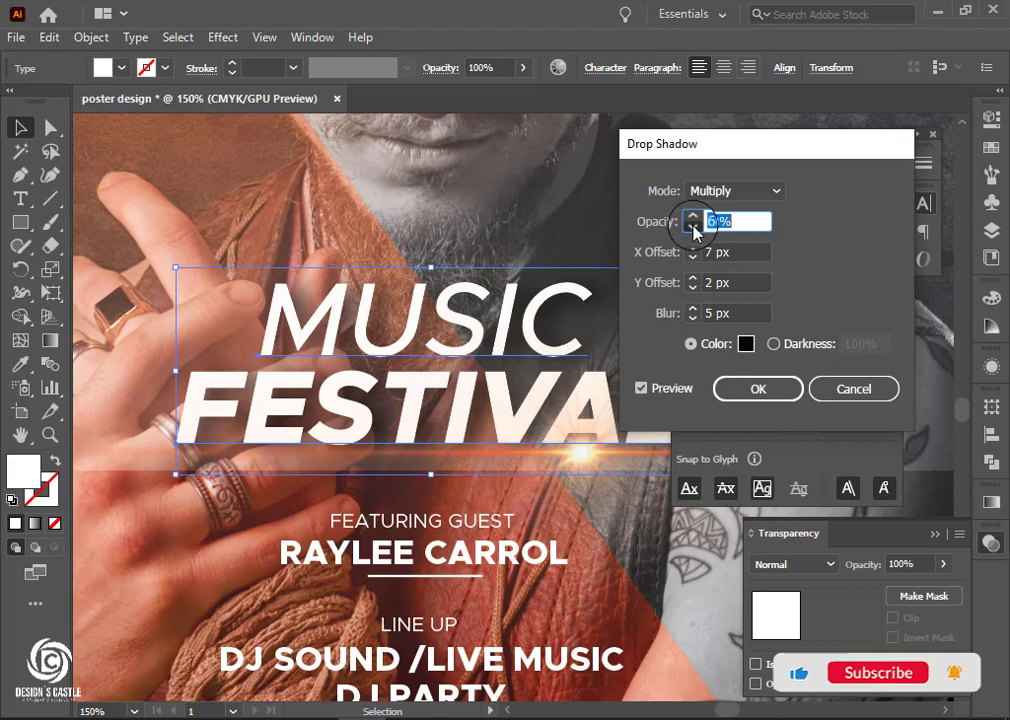
{"action": "left_click", "coordinate": [758, 388]}
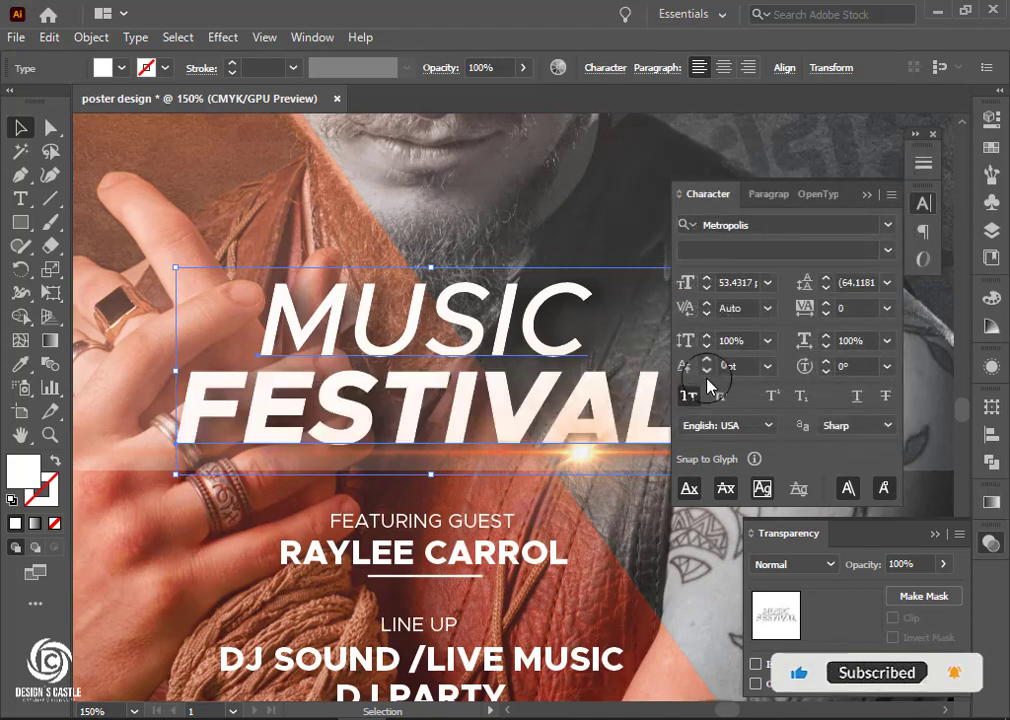
{"action": "key", "text": "ctrl+minus"}
{"action": "key", "text": "ctrl+minus"}
{"action": "key", "text": "ctrl+minus"}
Draw a thin white bar near the poster's top-left corner.
{"action": "left_click", "coordinate": [609, 443]}
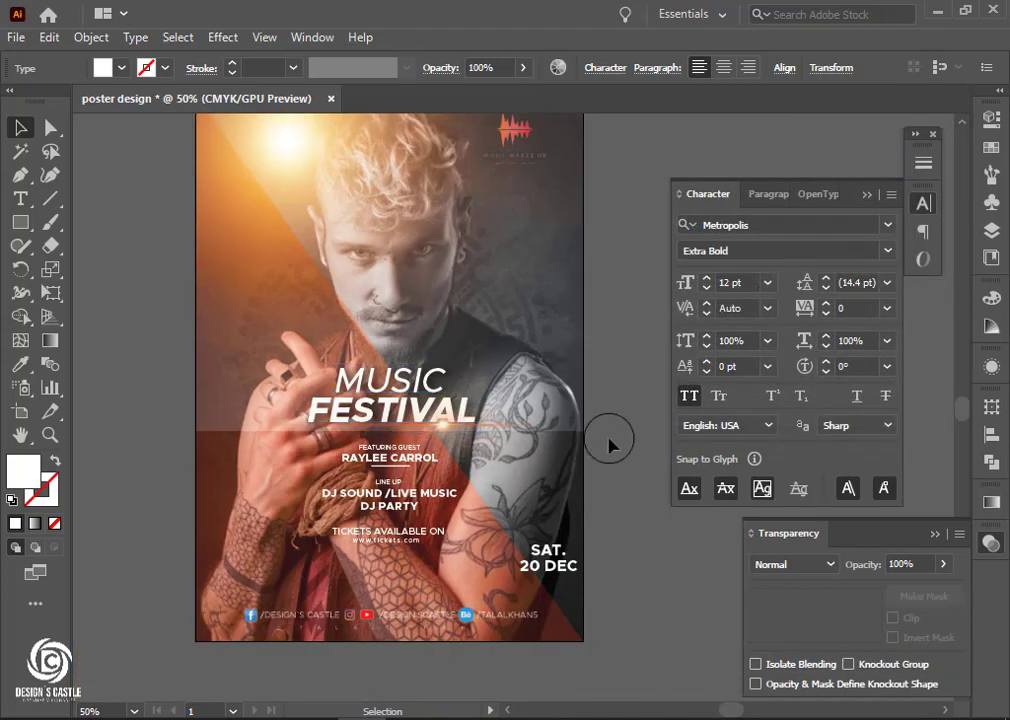
{"action": "scroll", "coordinate": [473, 569], "scroll_direction": "right", "scroll_amount": 1}
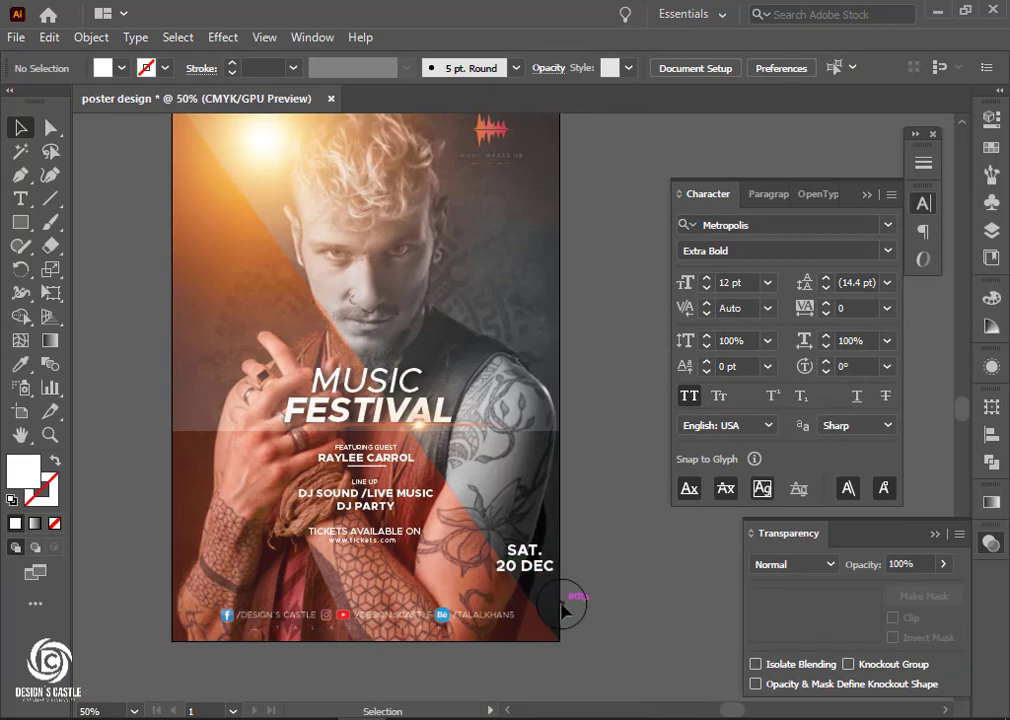
{"action": "scroll", "coordinate": [562, 605], "scroll_direction": "down", "scroll_amount": 2}
{"action": "scroll", "coordinate": [282, 270], "scroll_direction": "up", "scroll_amount": 4}
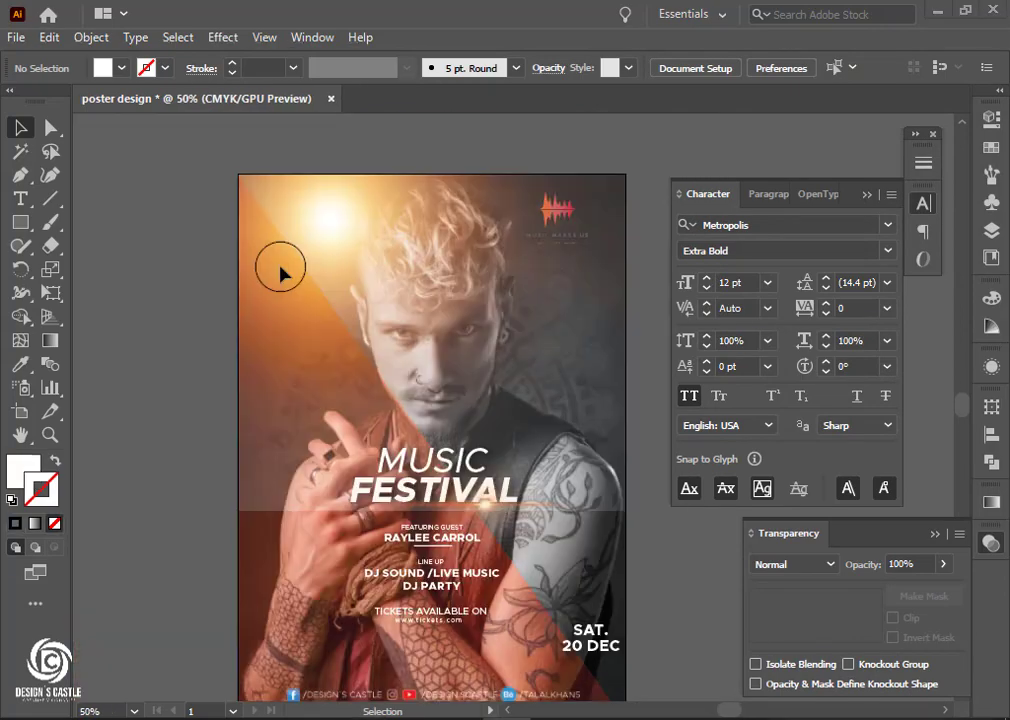
{"action": "scroll", "coordinate": [280, 268], "scroll_direction": "up", "scroll_amount": 2}
{"action": "scroll", "coordinate": [270, 264], "scroll_direction": "down", "scroll_amount": 1}
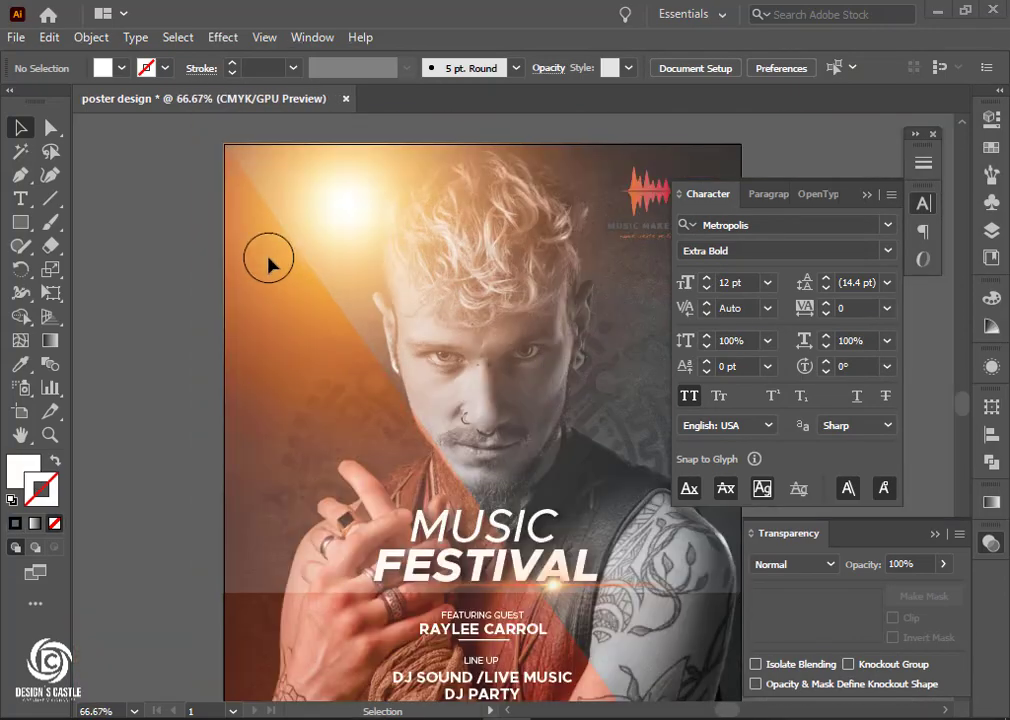
{"action": "left_click", "coordinate": [20, 222]}
{"action": "left_click_drag", "start_coordinate": [251, 183], "coordinate": [304, 190]}
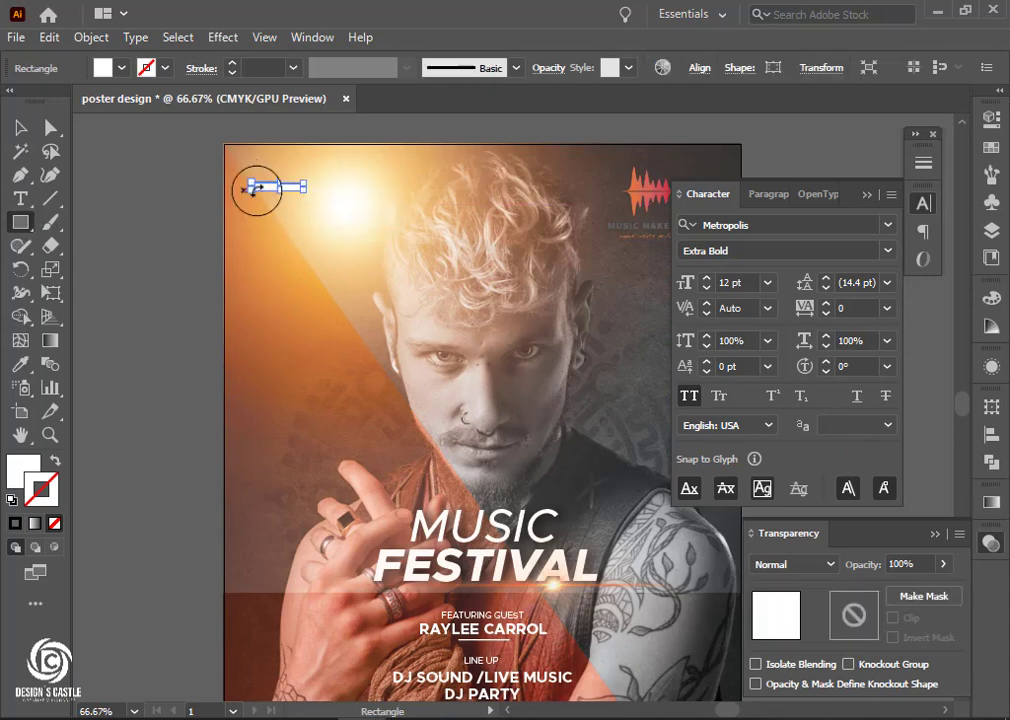
Duplicate the bar downward into a stack of three and scale the stack.
{"action": "left_click", "coordinate": [20, 128]}
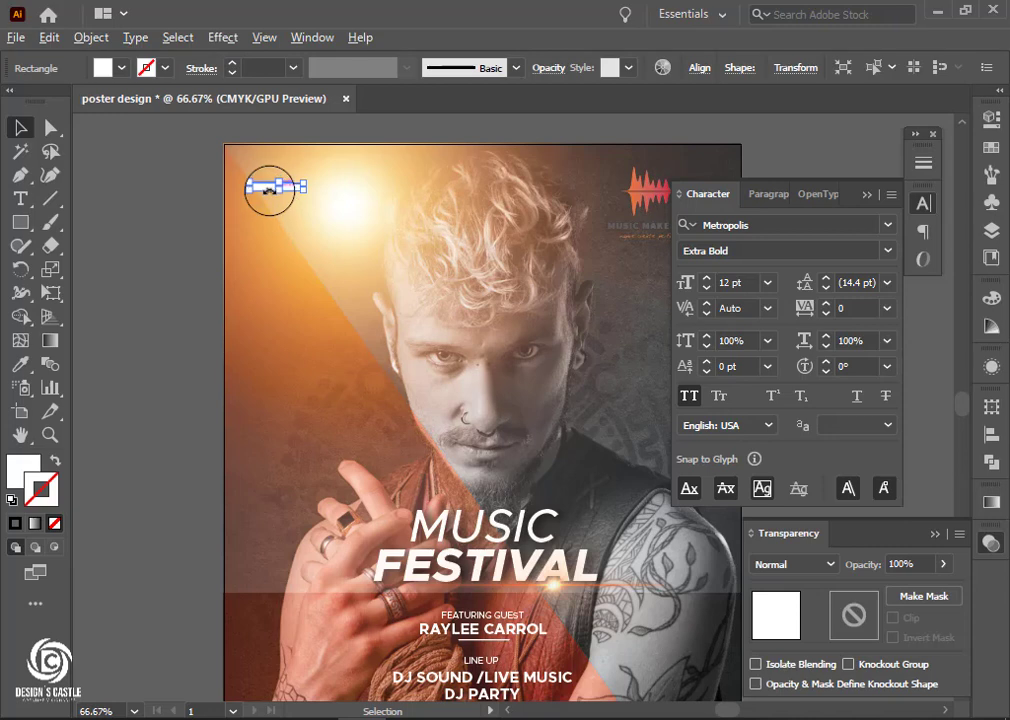
{"action": "left_click_drag", "start_coordinate": [270, 195], "coordinate": [273, 207]}
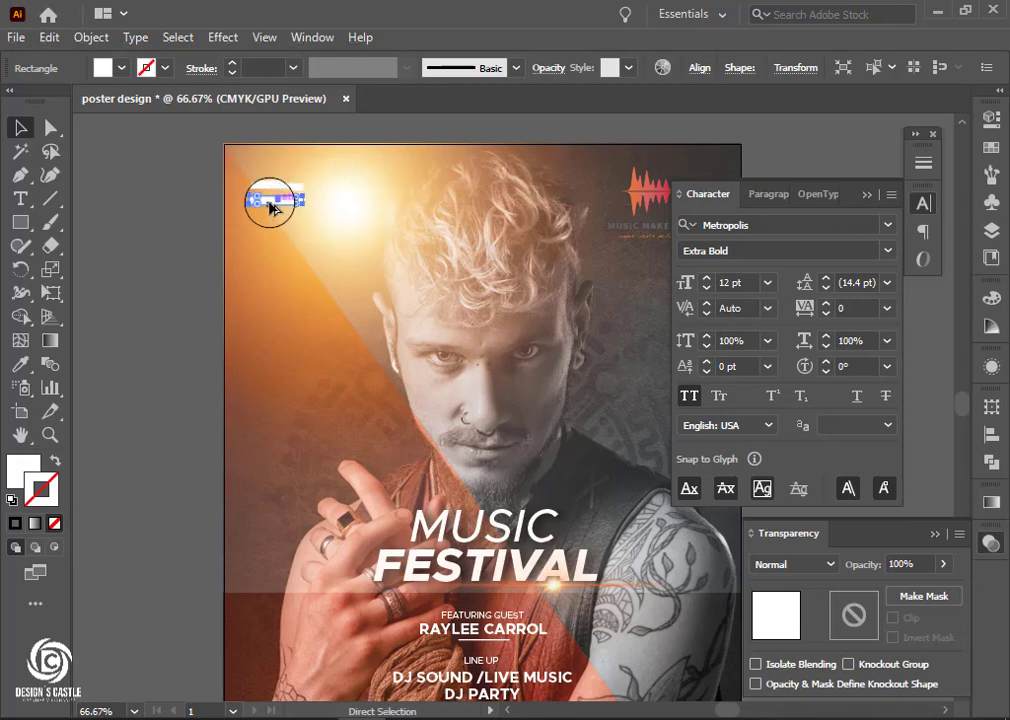
{"action": "left_click", "coordinate": [148, 183]}
{"action": "left_click", "coordinate": [280, 195]}
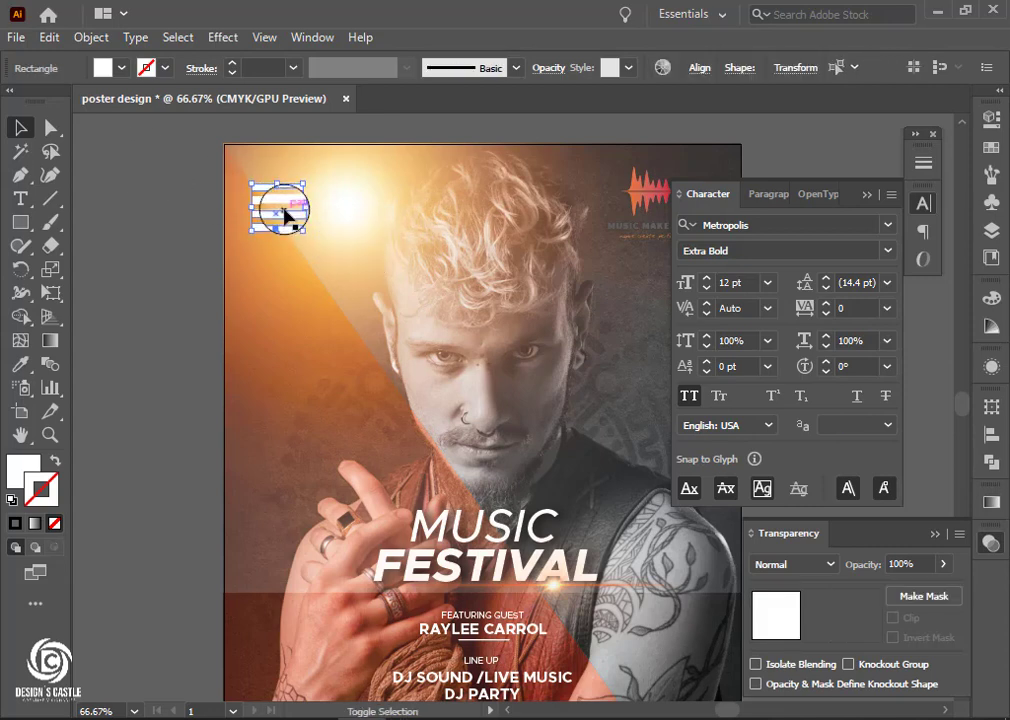
{"action": "left_click_drag", "start_coordinate": [303, 228], "coordinate": [303, 226]}
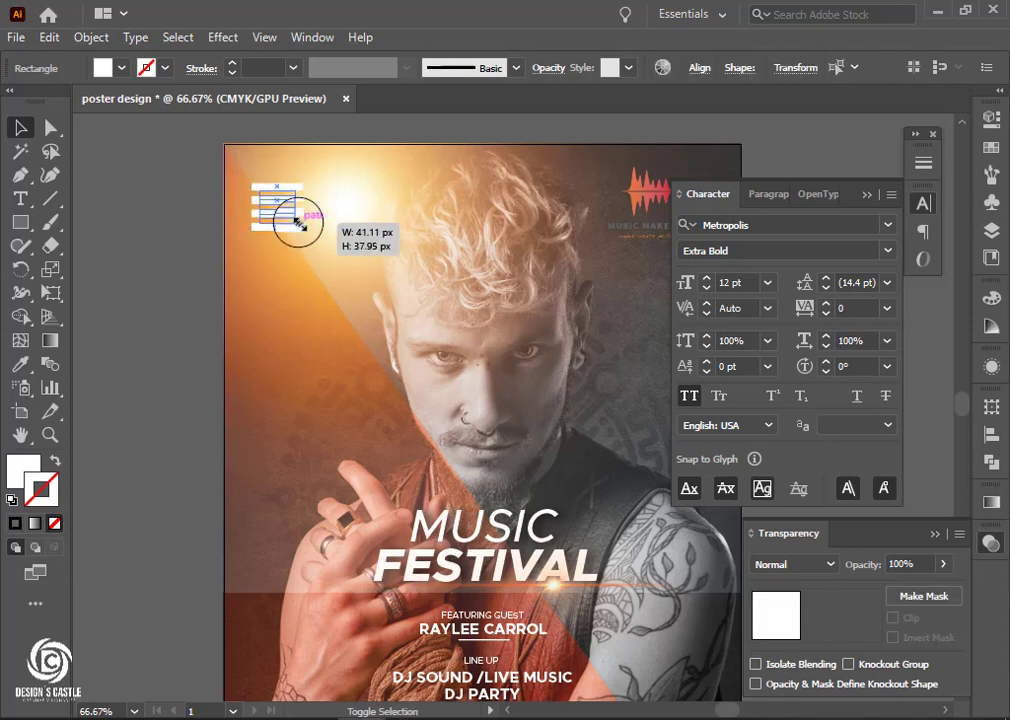
{"action": "left_click", "coordinate": [331, 273]}
{"action": "scroll", "coordinate": [331, 273], "scroll_direction": "down", "scroll_amount": 3}
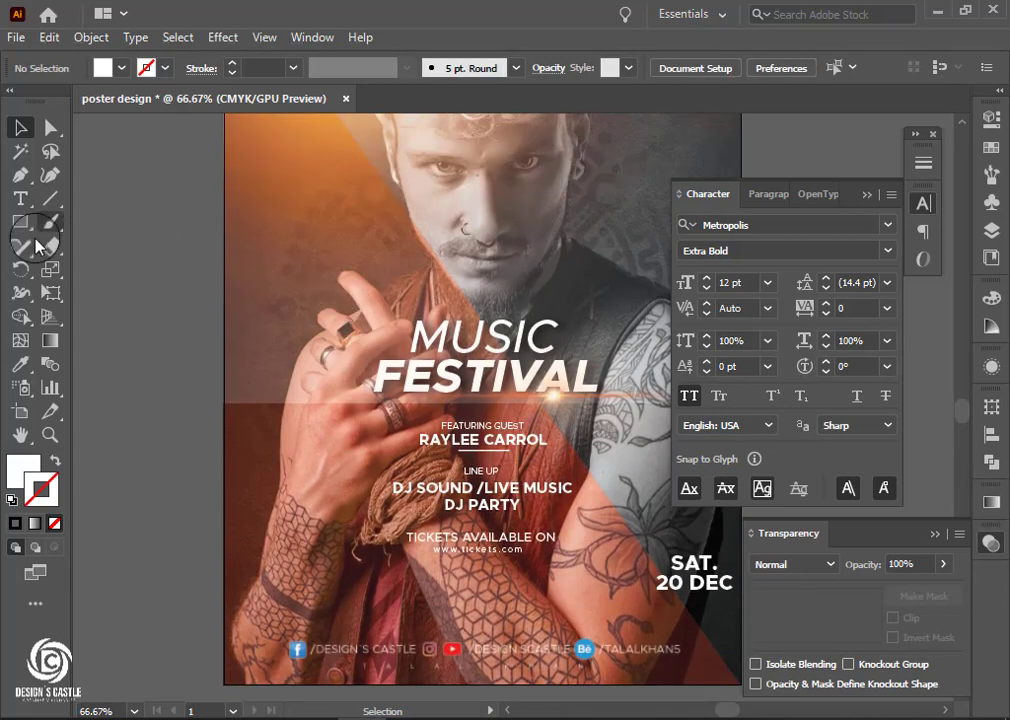
Draw a vertical Pen line down the poster's upper-left side.
{"action": "left_click", "coordinate": [22, 177]}
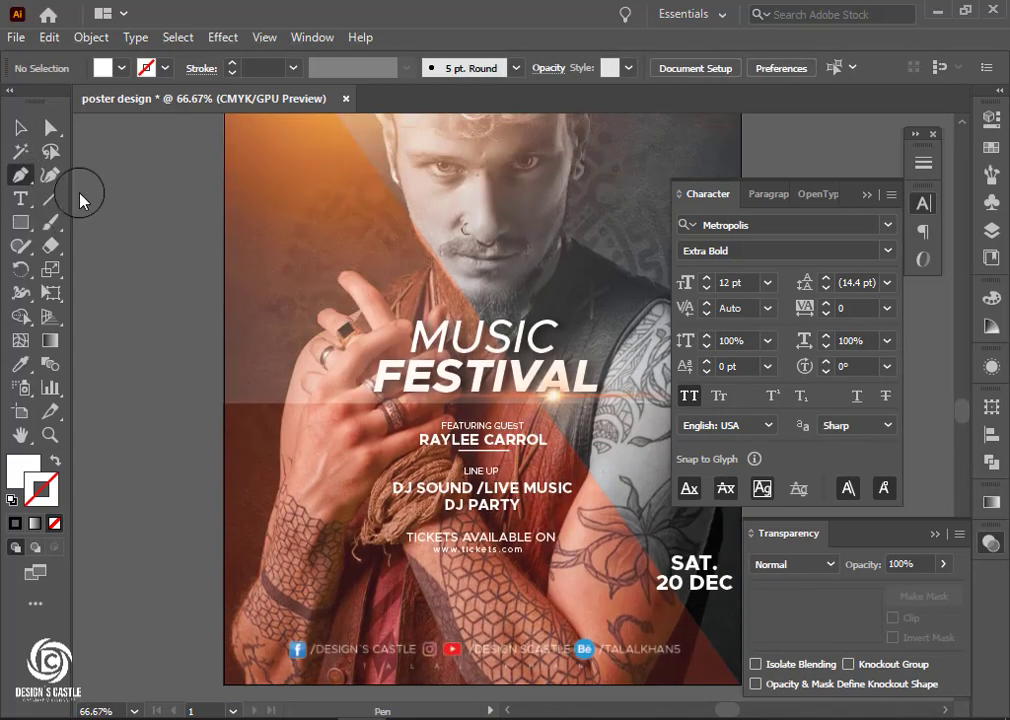
{"action": "left_click", "coordinate": [246, 134]}
{"action": "left_click_drag", "start_coordinate": [246, 392], "coordinate": [251, 388]}
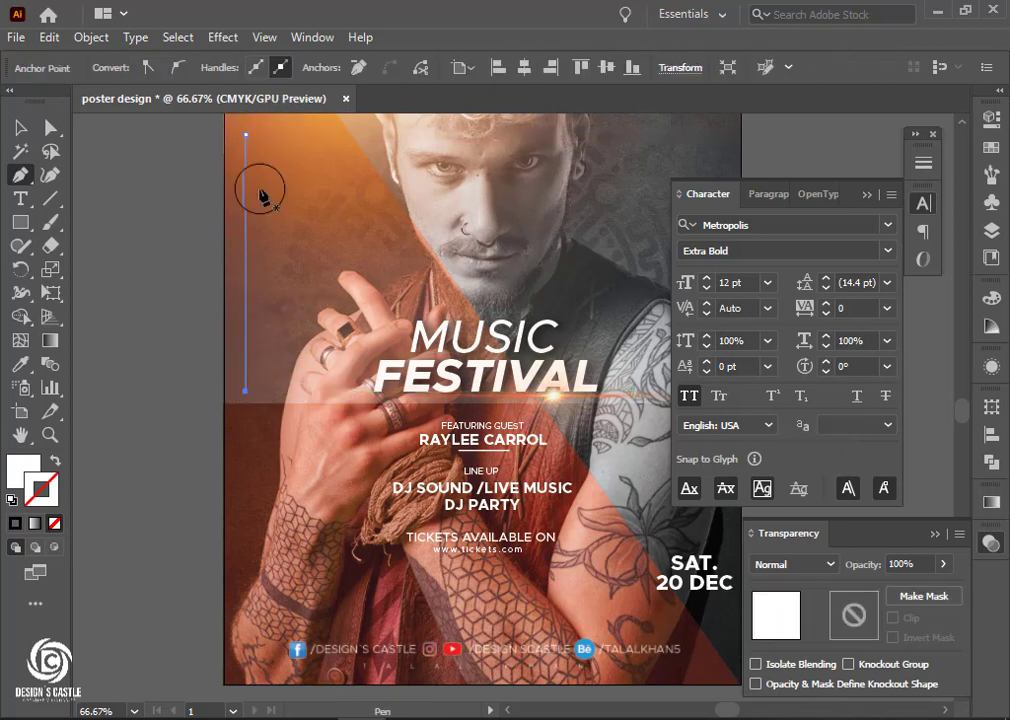
{"action": "left_click", "coordinate": [20, 127]}
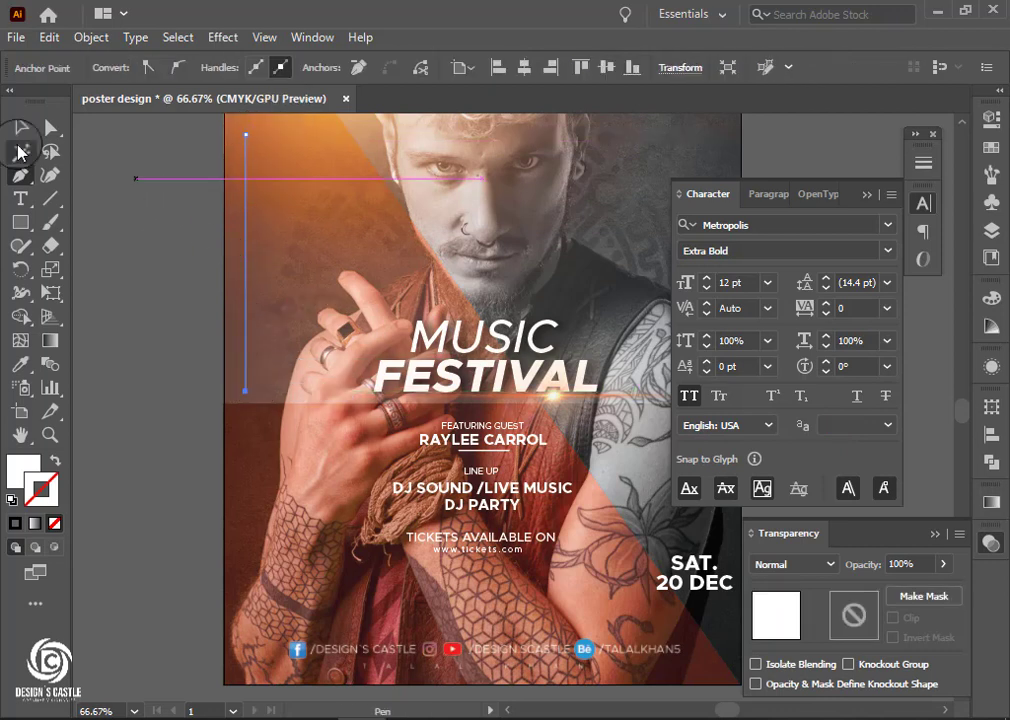
{"action": "left_click", "coordinate": [250, 241]}
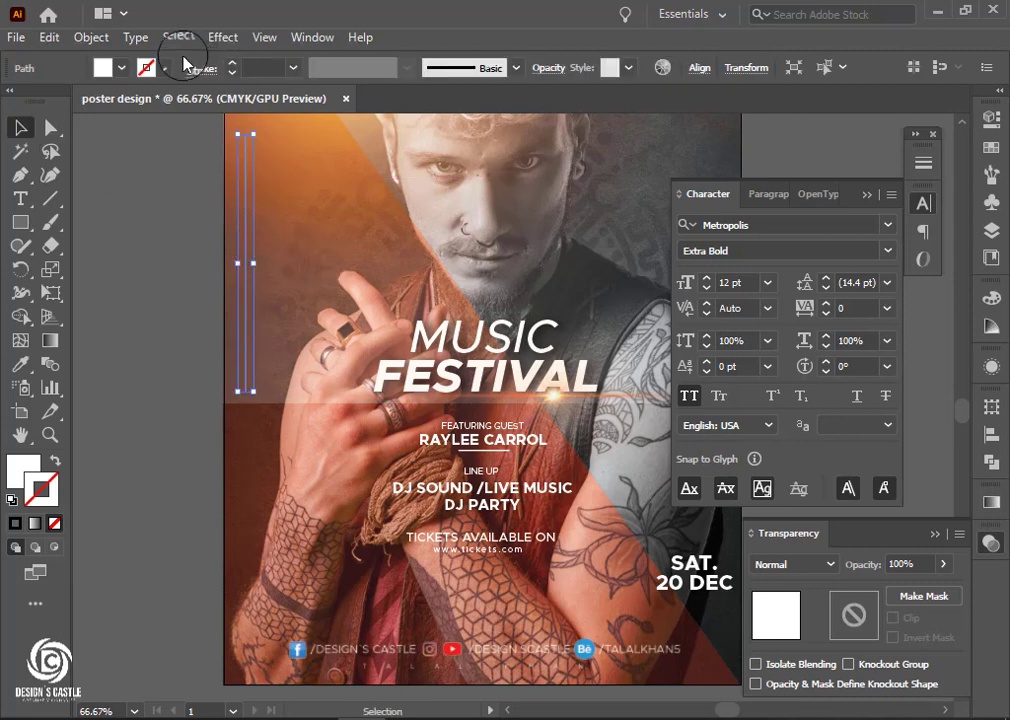
Give the line an 8 pt white stroke and no fill.
{"action": "left_click", "coordinate": [233, 66]}
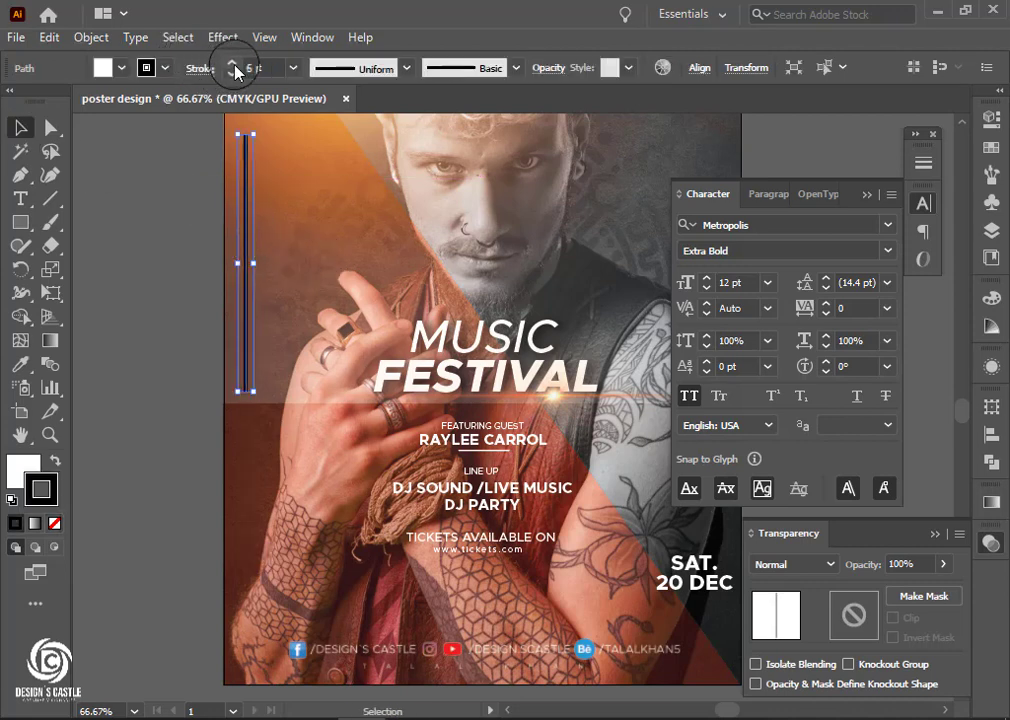
{"action": "double_click", "coordinate": [42, 488]}
{"action": "left_click_drag", "start_coordinate": [437, 237], "coordinate": [398, 172]}
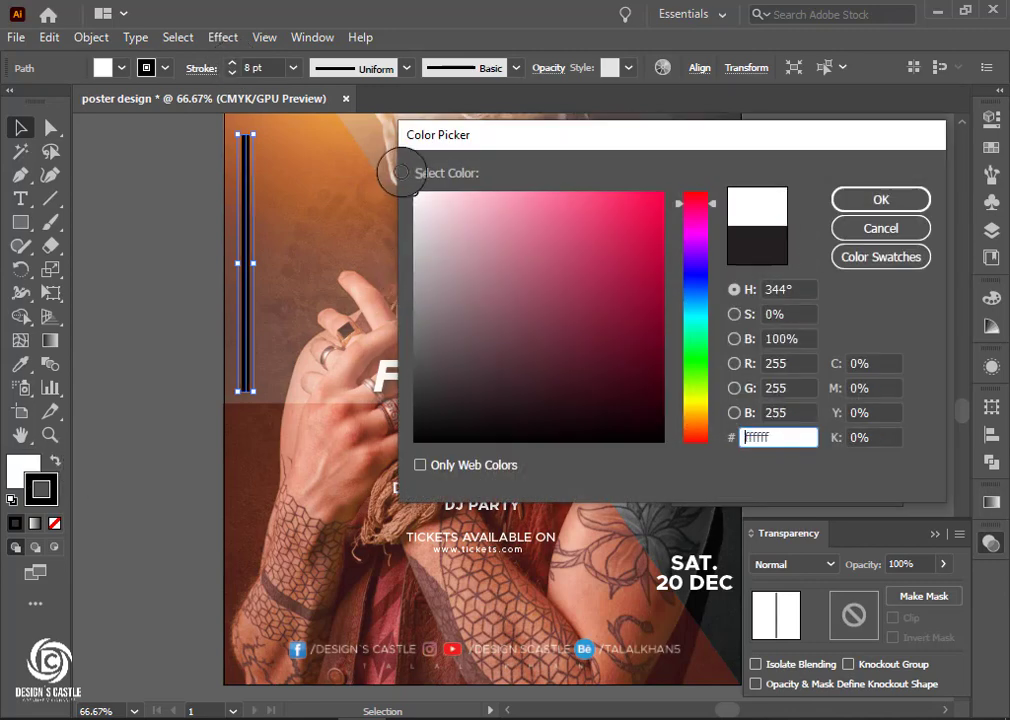
{"action": "key", "text": "Return"}
{"action": "left_click", "coordinate": [22, 465]}
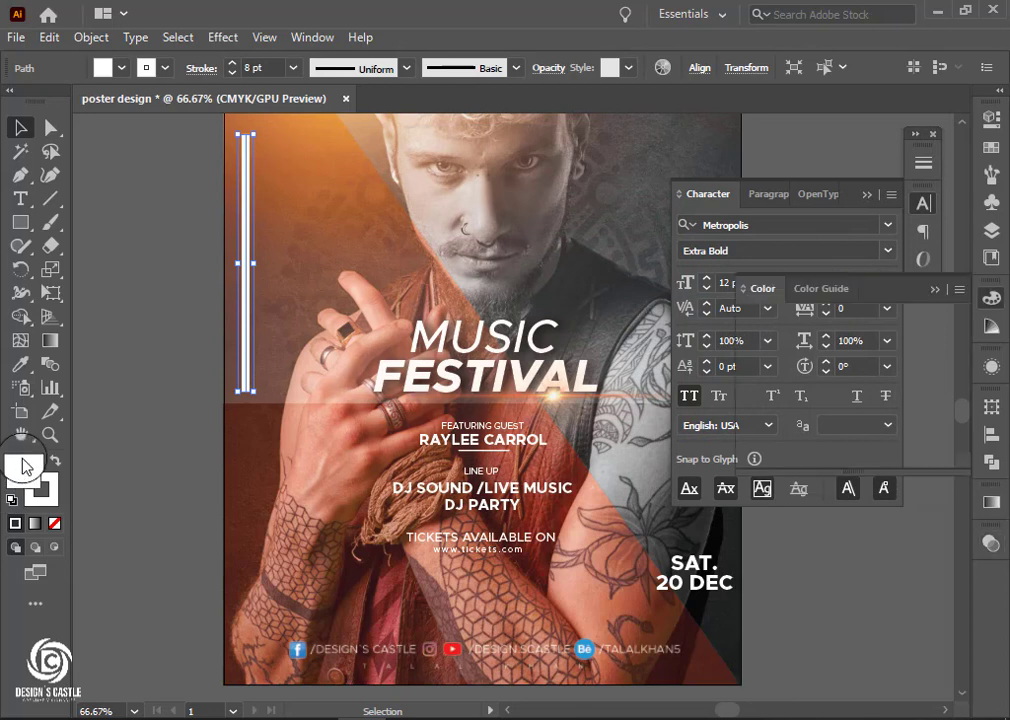
{"action": "left_click", "coordinate": [55, 523]}
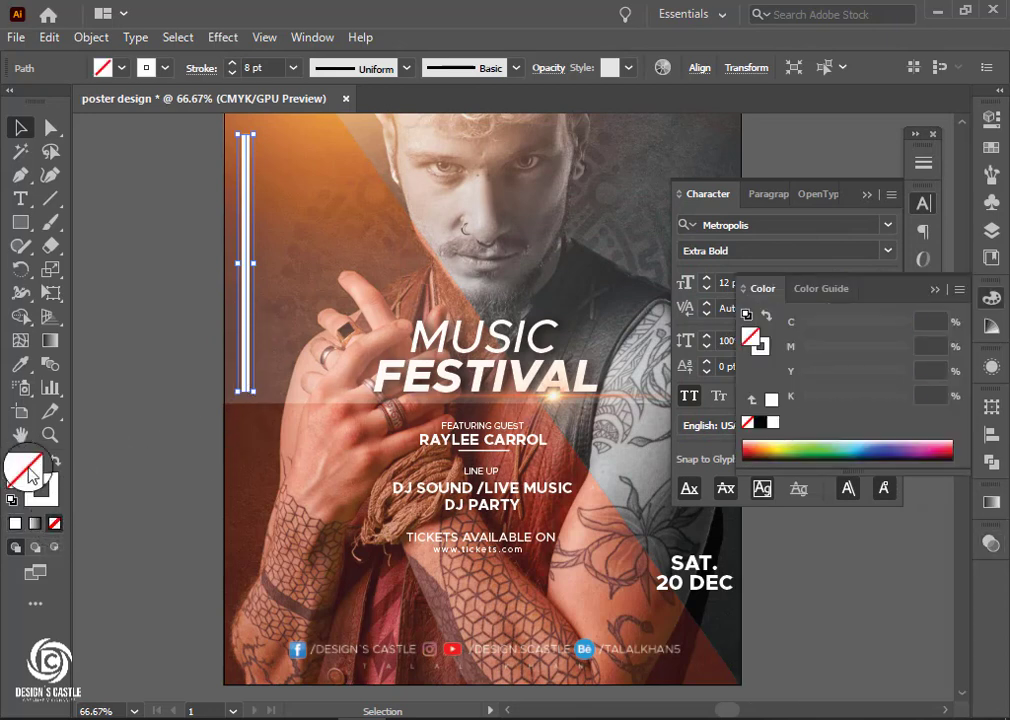
Apply a tapered width profile to the line's stroke.
{"action": "left_click", "coordinate": [360, 67]}
{"action": "left_click", "coordinate": [327, 220]}
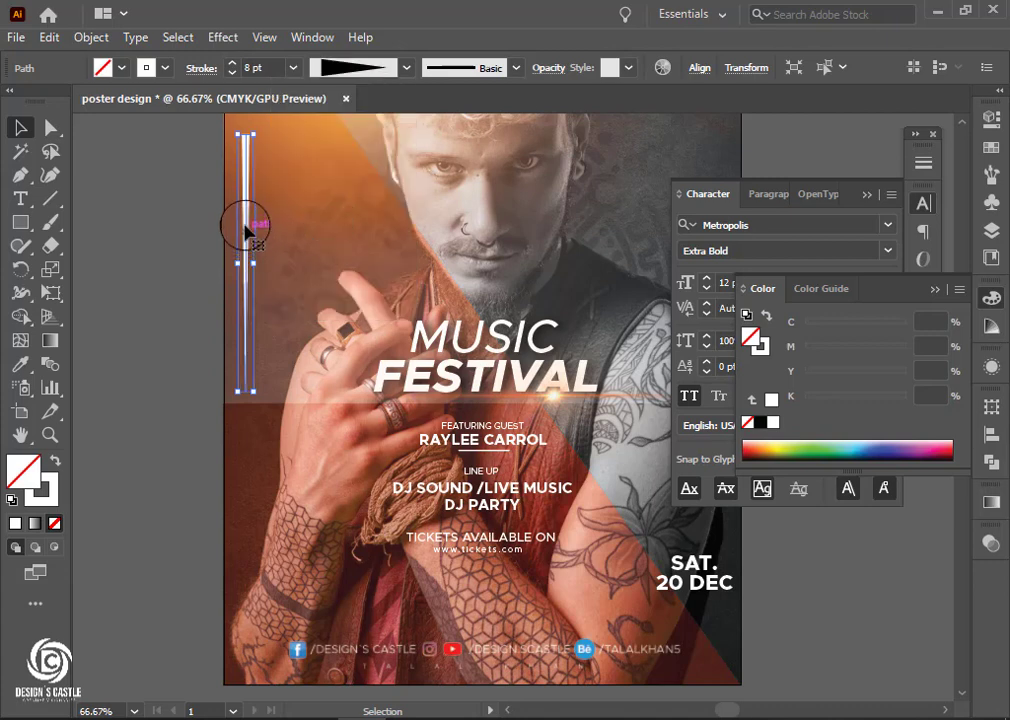
{"action": "key", "text": "ctrl+z"}
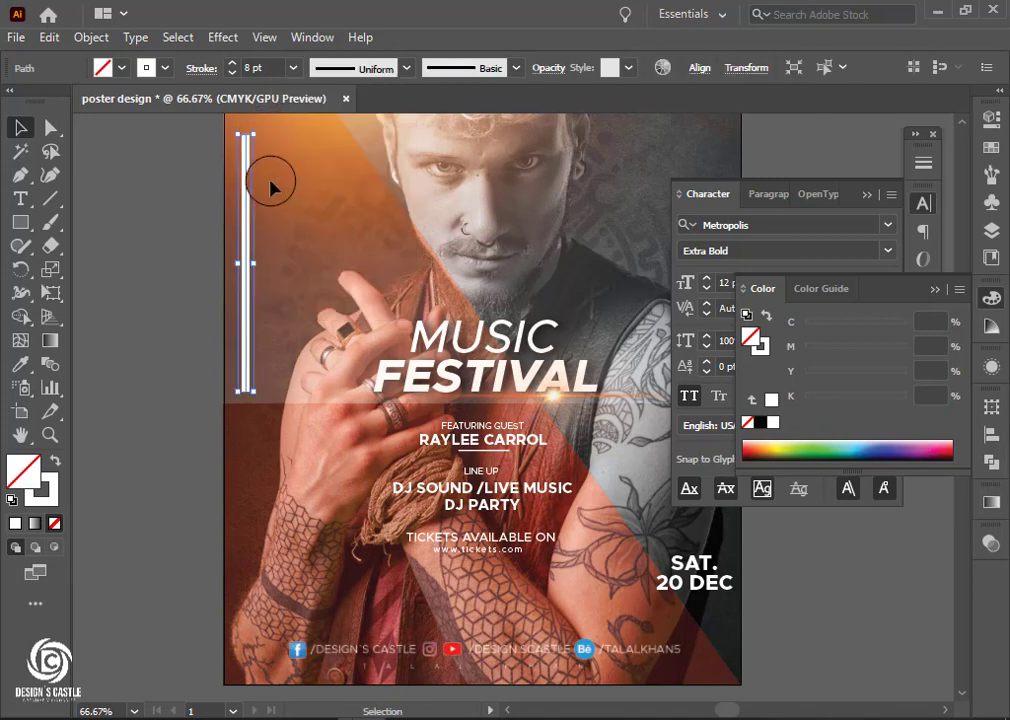
{"action": "left_click", "coordinate": [350, 68]}
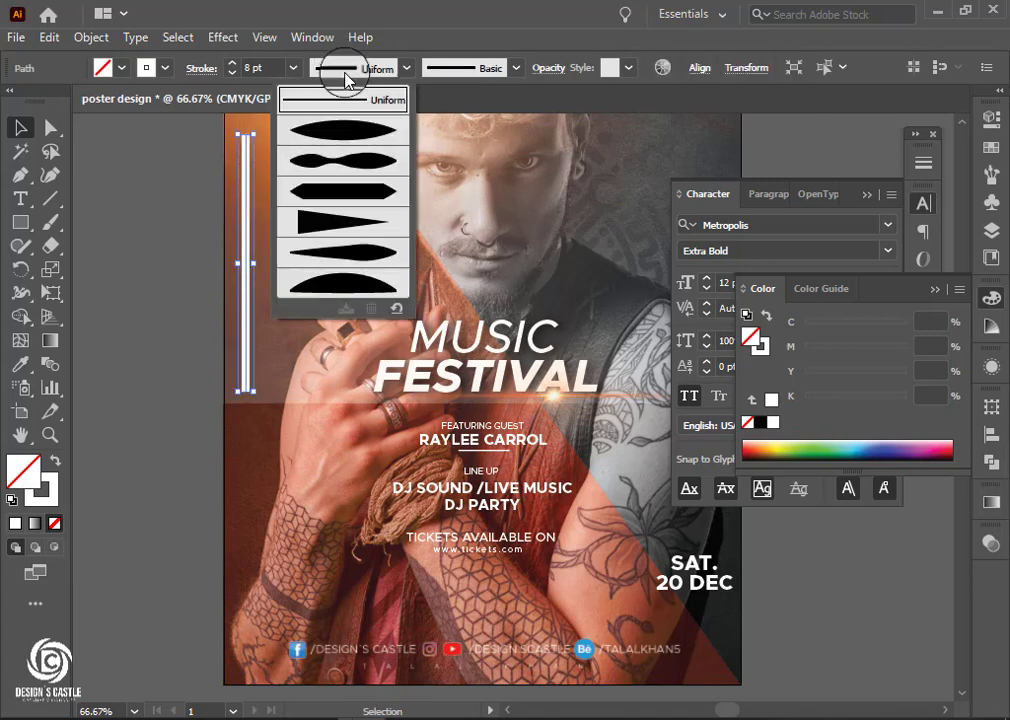
{"action": "left_click", "coordinate": [334, 214]}
{"action": "left_click", "coordinate": [262, 133]}
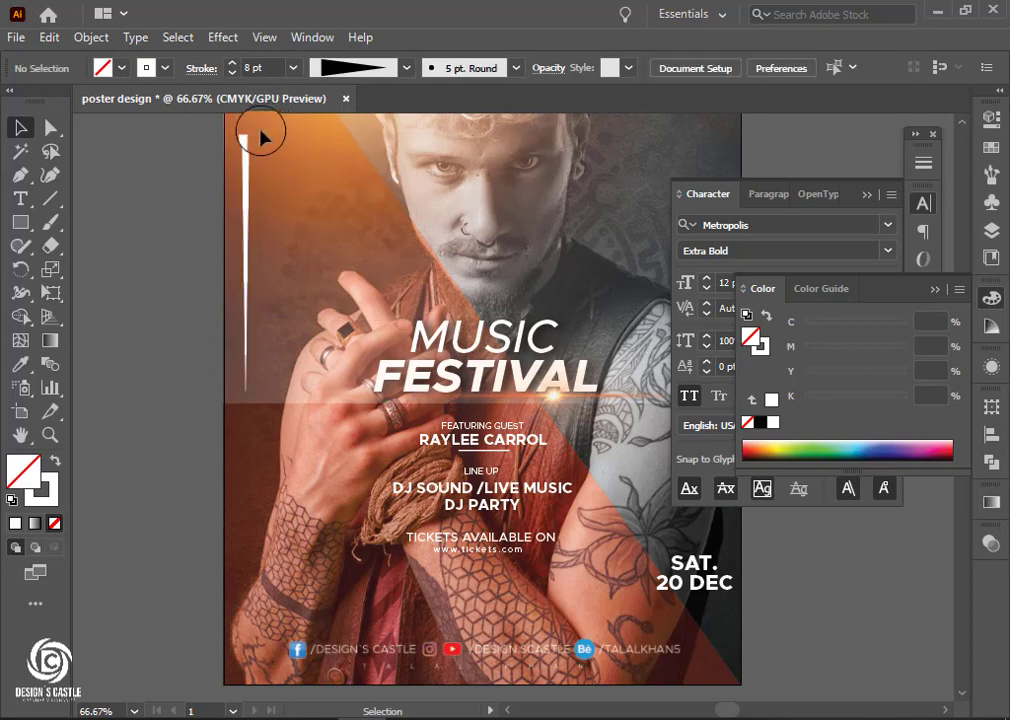
{"action": "left_click", "coordinate": [256, 145]}
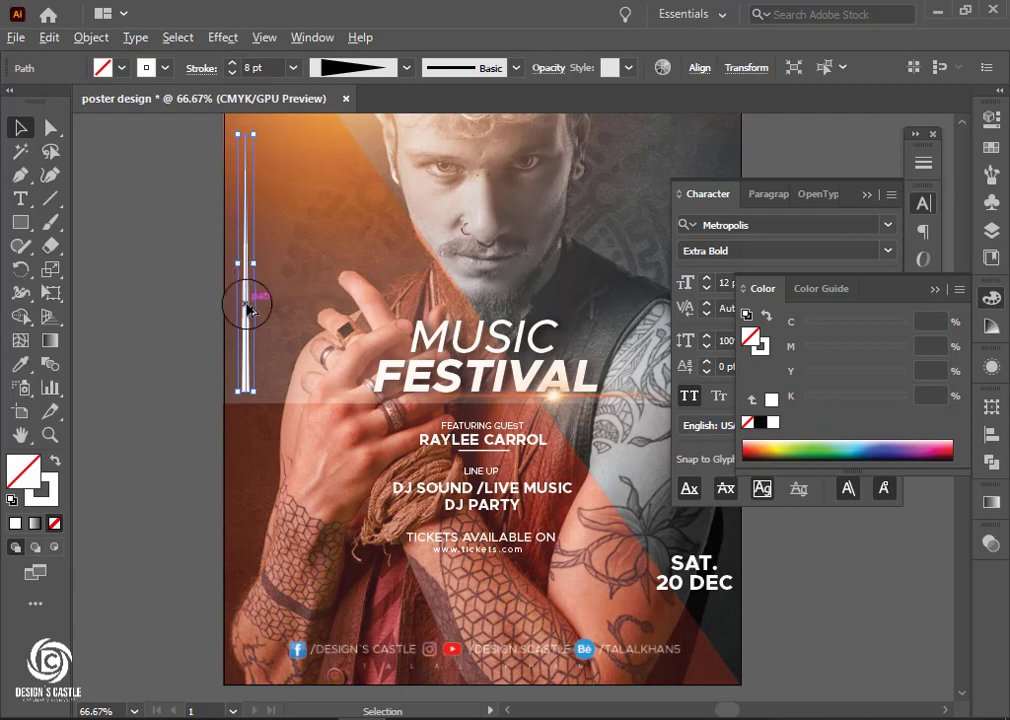
Duplicate the vertical line twice, then nudge the four lines slightly left.
{"action": "left_click_drag", "start_coordinate": [247, 310], "coordinate": [258, 312]}
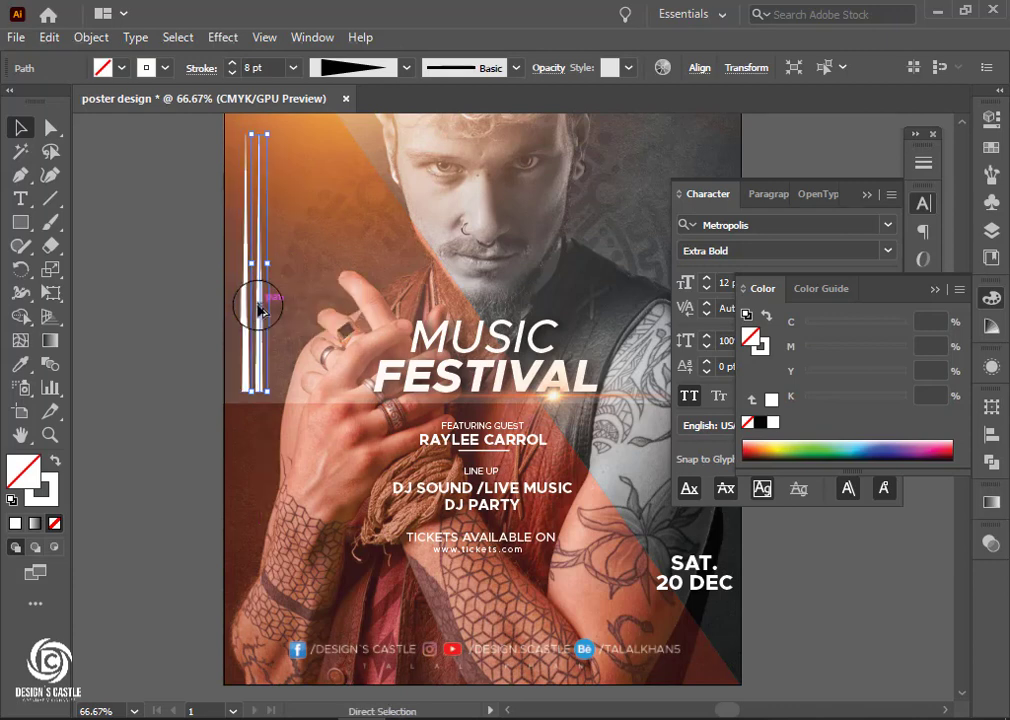
{"action": "key", "text": "ctrl+d"}
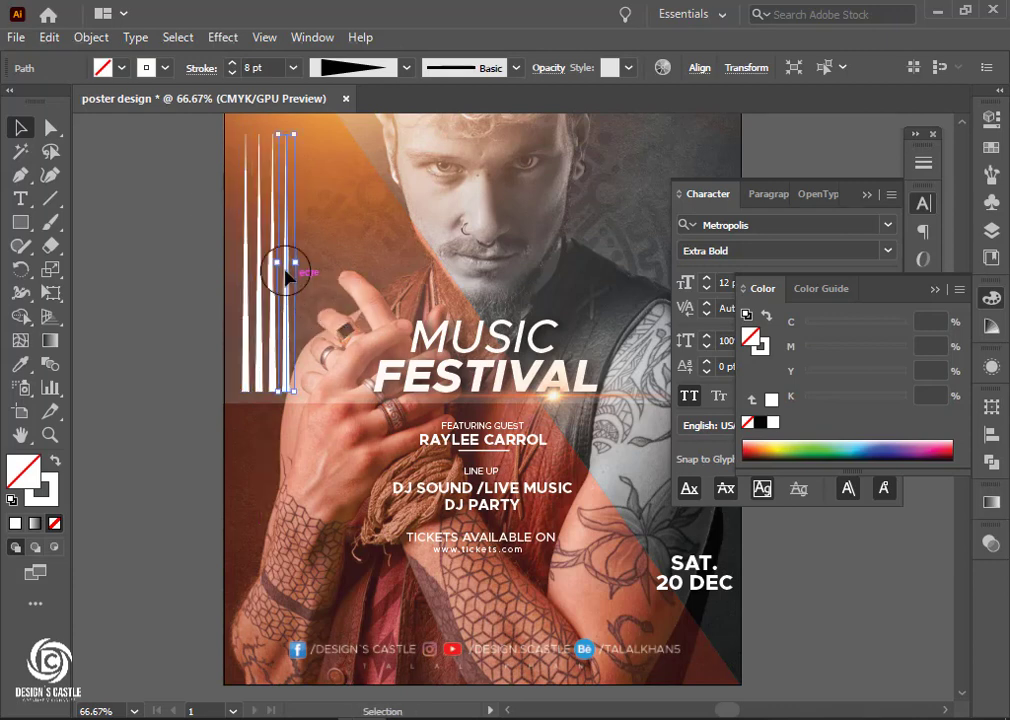
{"action": "left_click", "coordinate": [258, 208]}
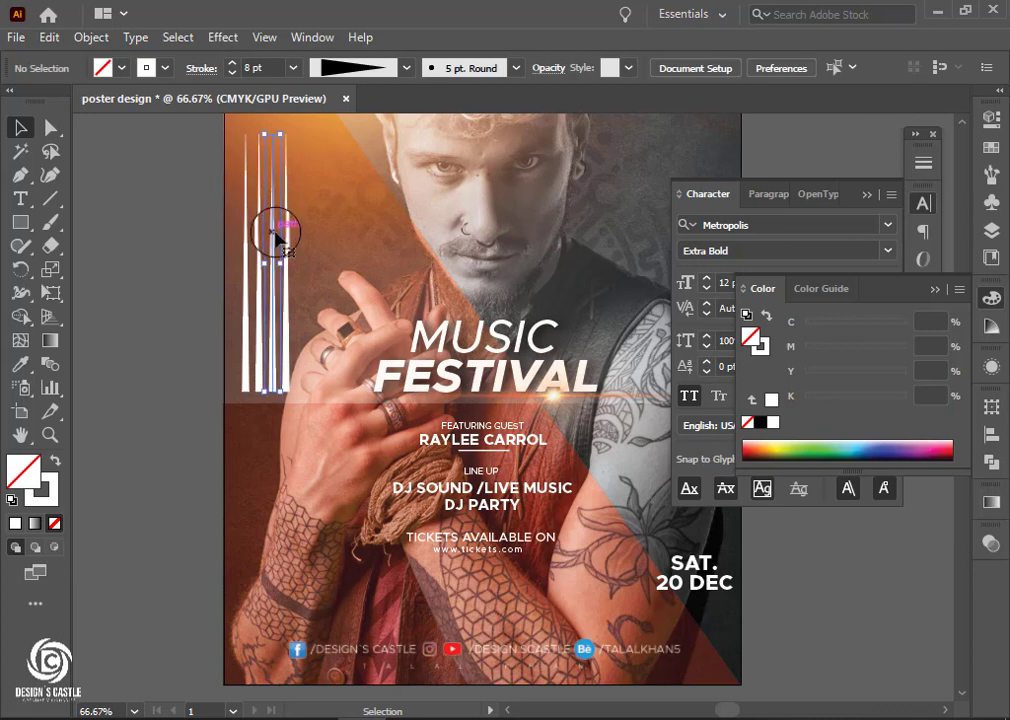
{"action": "left_click", "coordinate": [272, 232]}
{"action": "left_click", "coordinate": [287, 232], "text": "shift"}
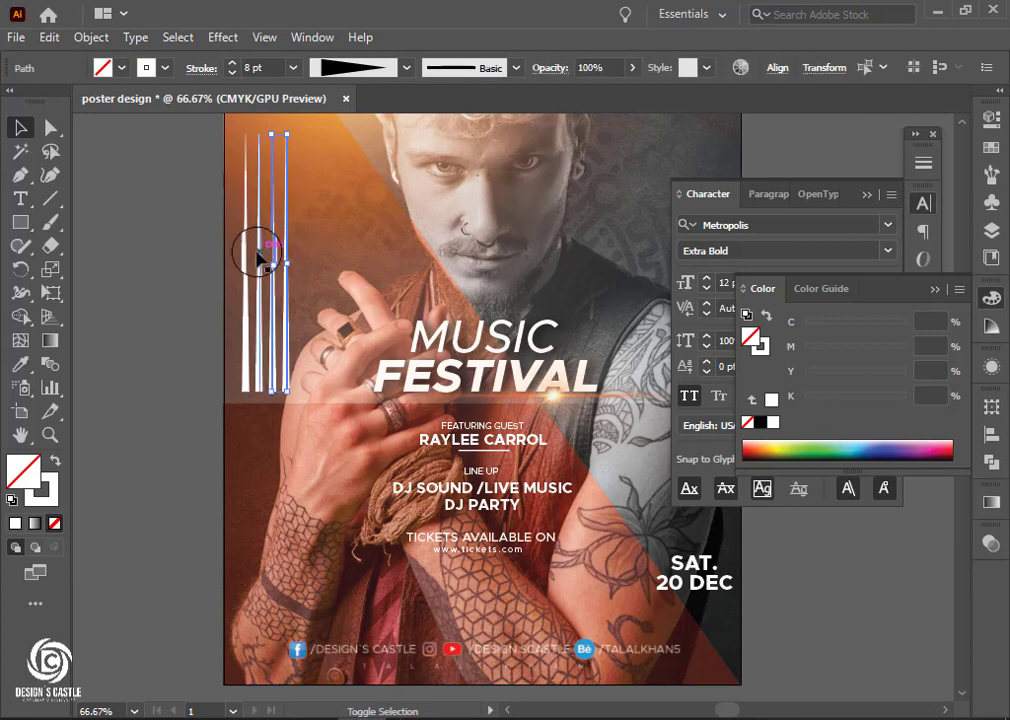
{"action": "left_click", "coordinate": [258, 255], "text": "shift"}
{"action": "left_click", "coordinate": [244, 255], "text": "shift"}
{"action": "key", "text": "Left"}
{"action": "key", "text": "Left"}
{"action": "key", "text": "Left"}
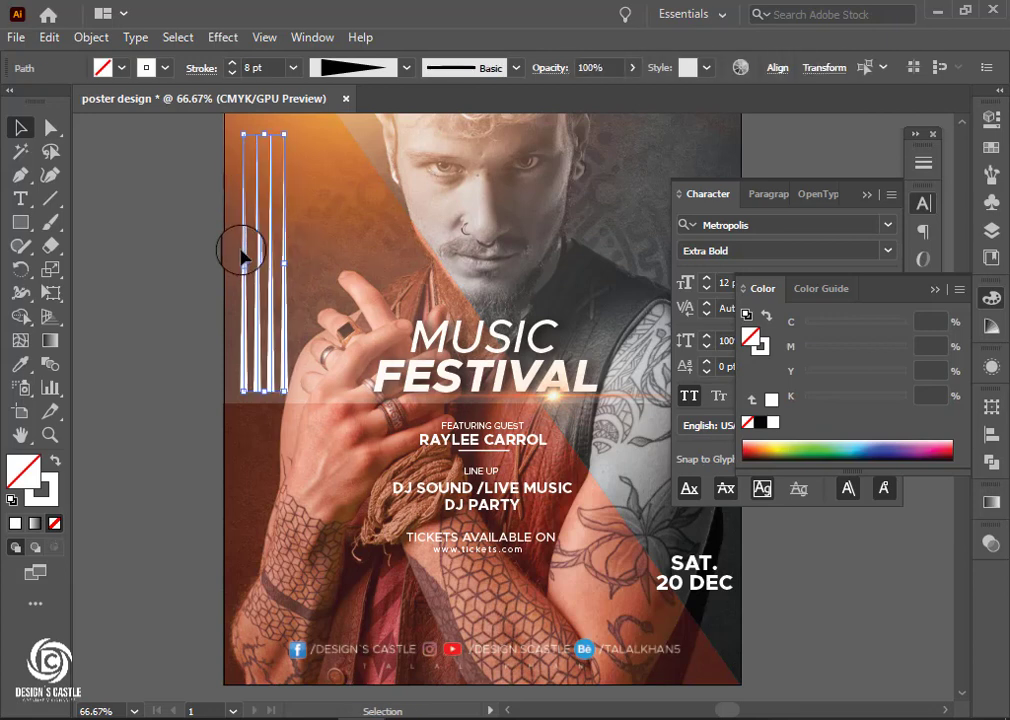
{"action": "key", "text": "Left"}
{"action": "key", "text": "Left"}
{"action": "key", "text": "Left"}
{"action": "key", "text": "Left"}
{"action": "key", "text": "Left"}
{"action": "key", "text": "Left"}
{"action": "key", "text": "Left"}
{"action": "key", "text": "Left"}
{"action": "key", "text": "Left"}
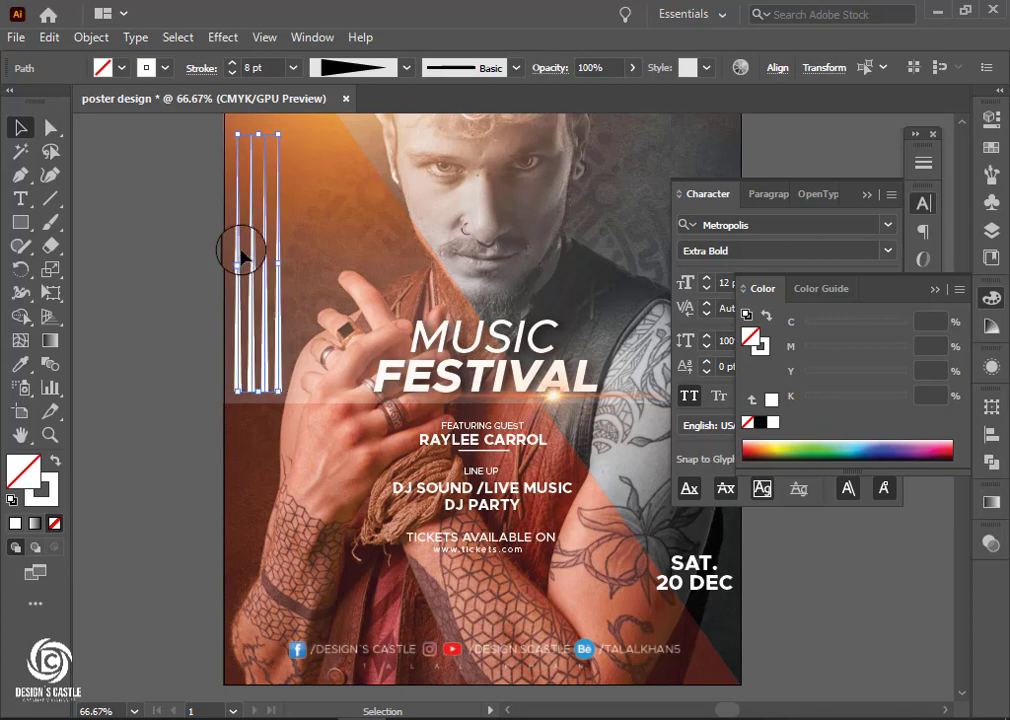
{"action": "left_click", "coordinate": [300, 333]}
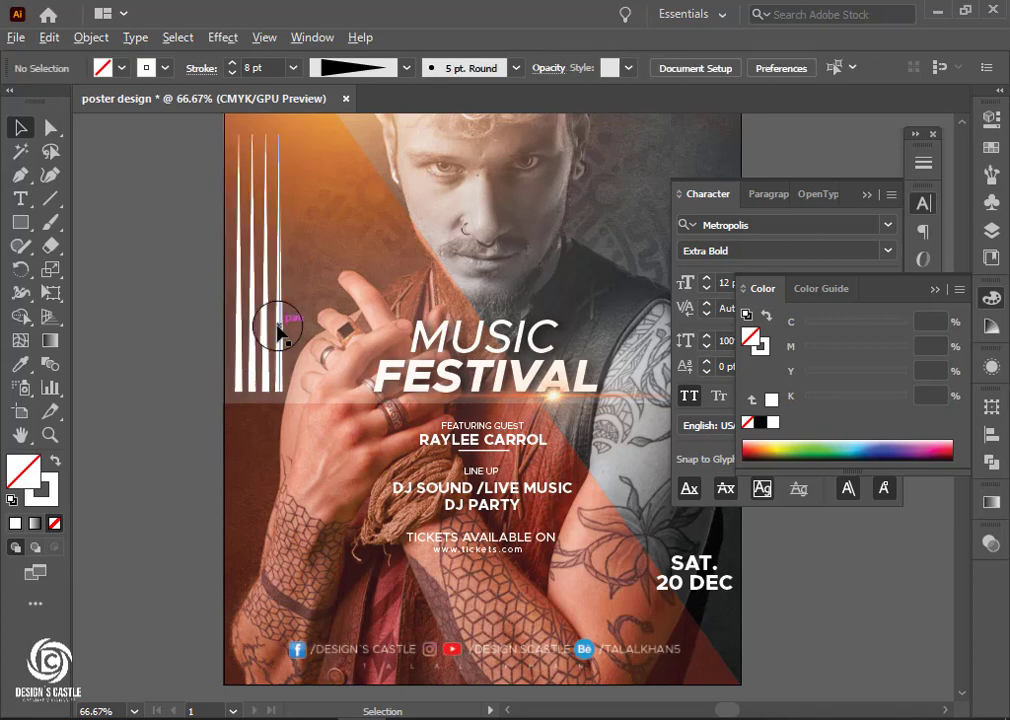
Copy the fourth line to the right as a fifth vertical line.
{"action": "left_click_drag", "start_coordinate": [279, 333], "coordinate": [297, 334]}
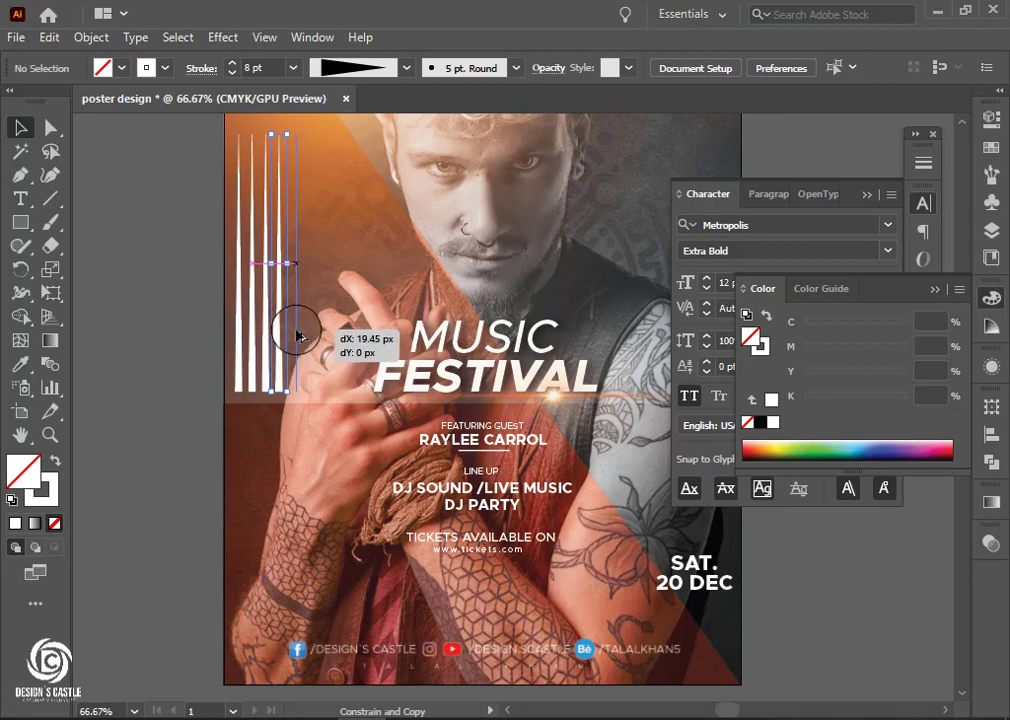
{"action": "left_click_drag", "start_coordinate": [297, 334], "coordinate": [293, 327]}
{"action": "left_click", "coordinate": [135, 309]}
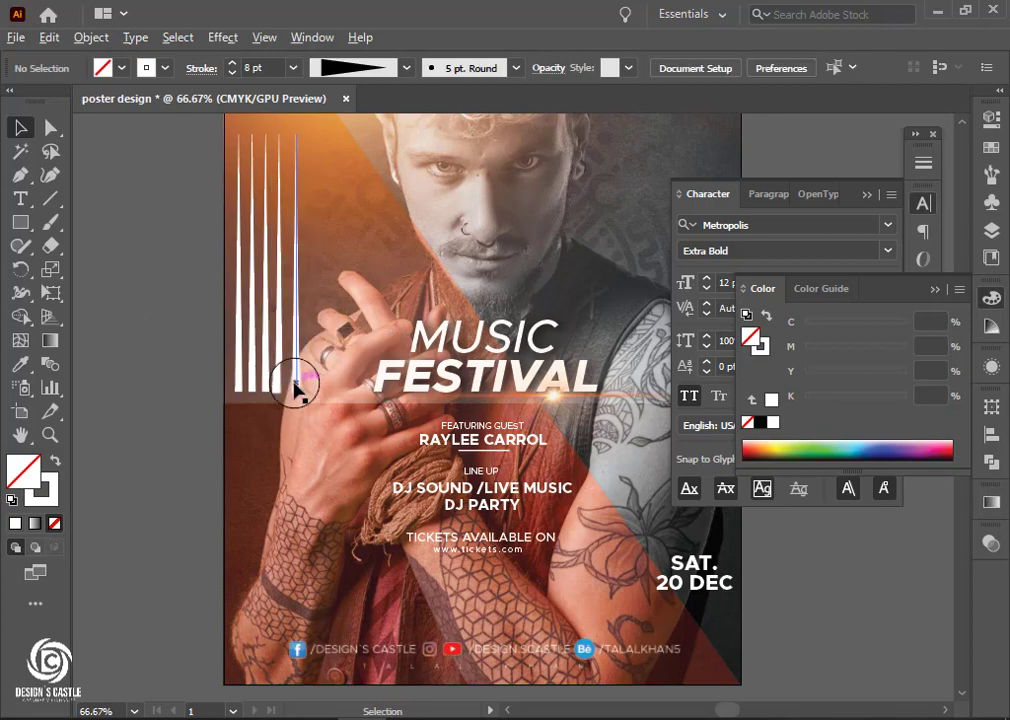
{"action": "scroll", "coordinate": [297, 391], "scroll_direction": "up", "scroll_amount": 1}
{"action": "left_click", "coordinate": [297, 380]}
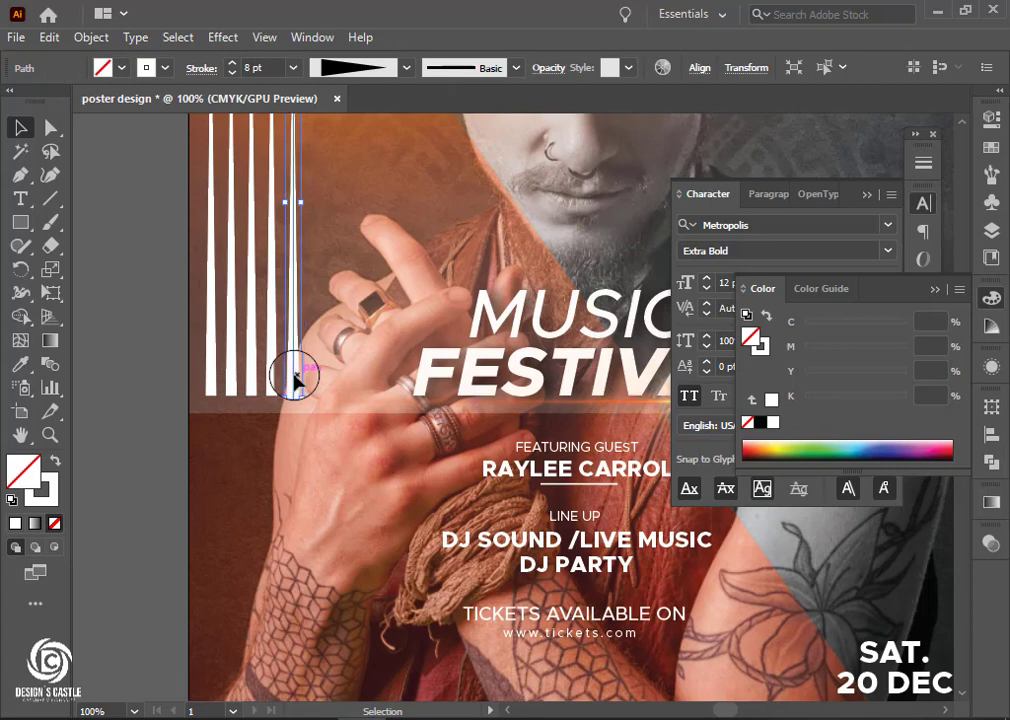
{"action": "left_click", "coordinate": [142, 347]}
Select all five vertical lines and group them.
{"action": "left_click", "coordinate": [217, 345]}
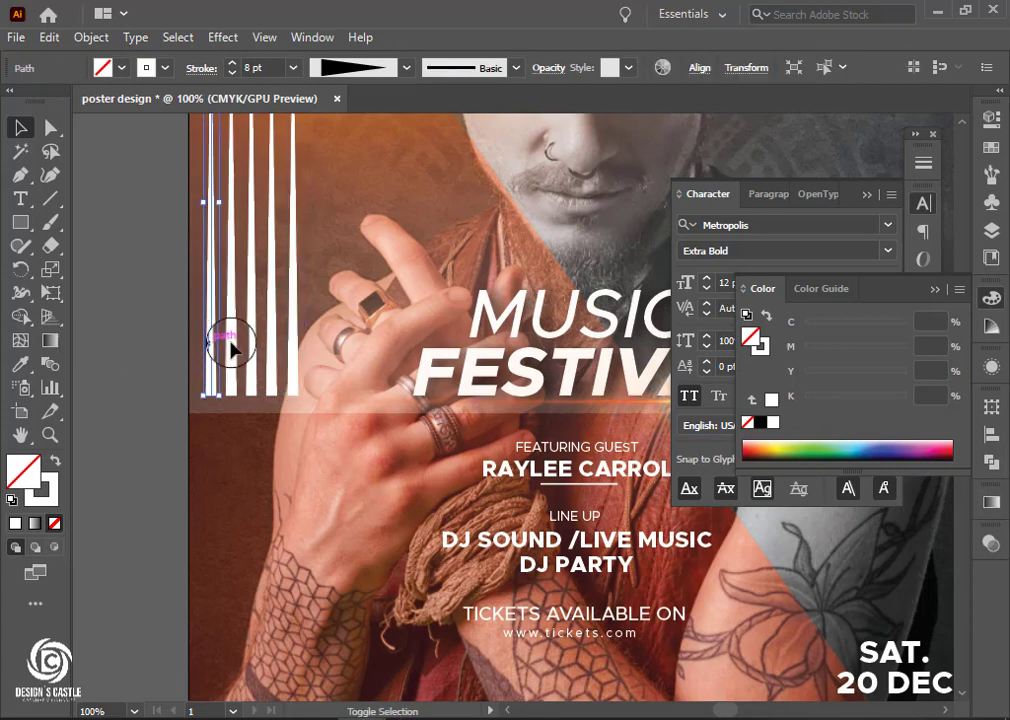
{"action": "left_click", "coordinate": [231, 346], "text": "shift"}
{"action": "left_click", "coordinate": [251, 342], "text": "shift"}
{"action": "left_click", "coordinate": [271, 340], "text": "shift"}
{"action": "left_click", "coordinate": [294, 338], "text": "shift"}
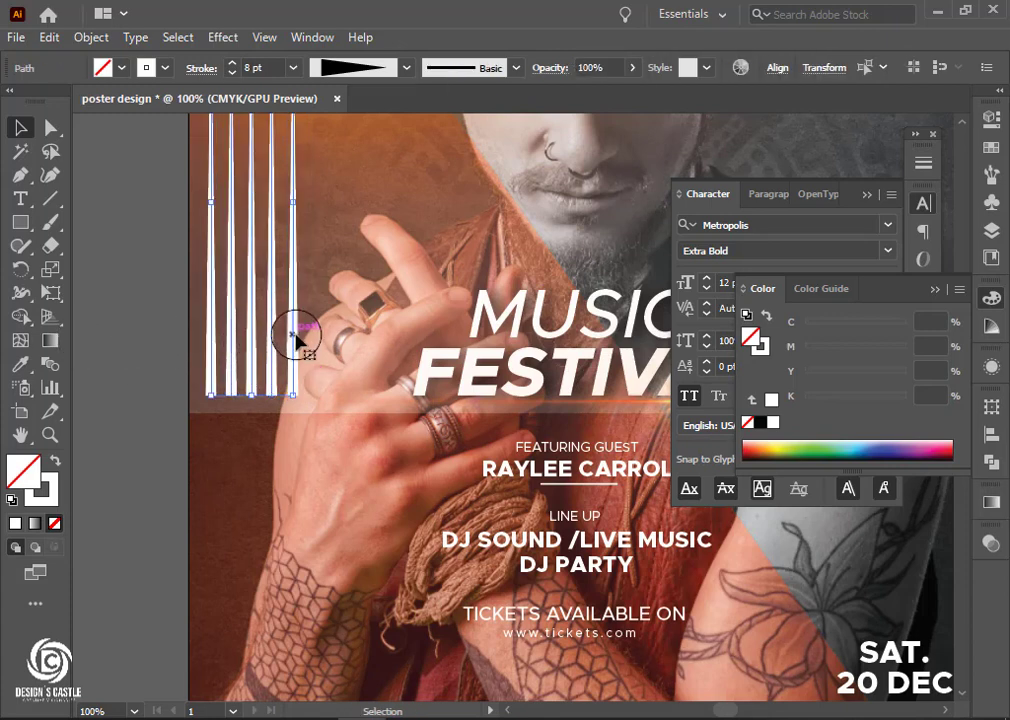
{"action": "key", "text": "a"}
{"action": "key", "text": "ctrl+g"}
{"action": "key", "text": "v"}
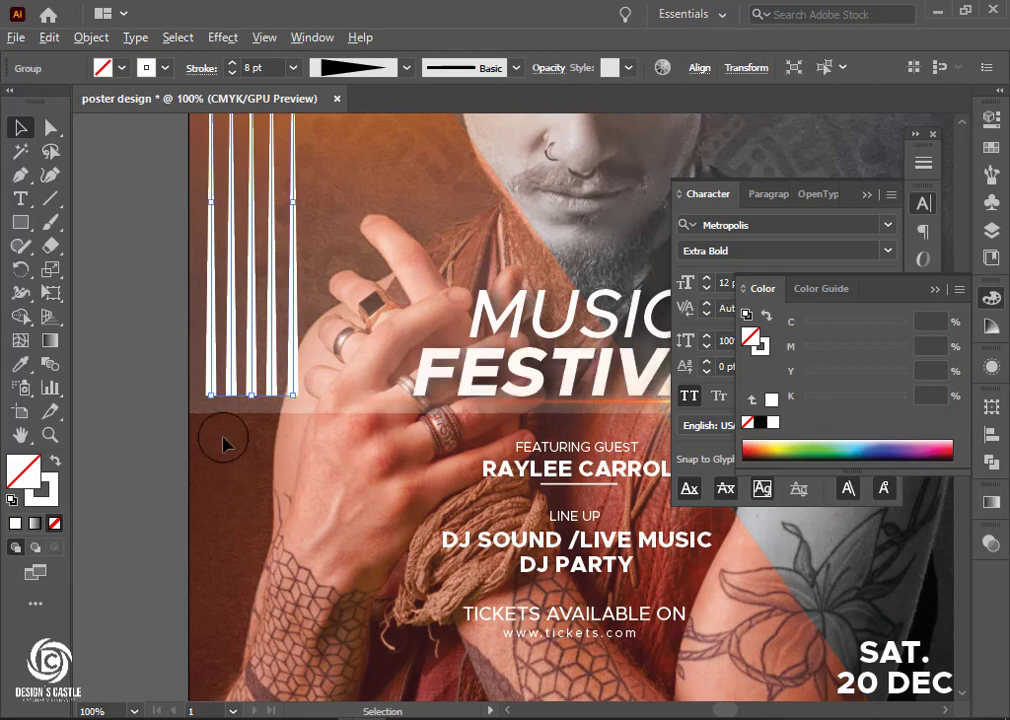
{"action": "scroll", "coordinate": [224, 444], "scroll_direction": "down", "scroll_amount": 2}
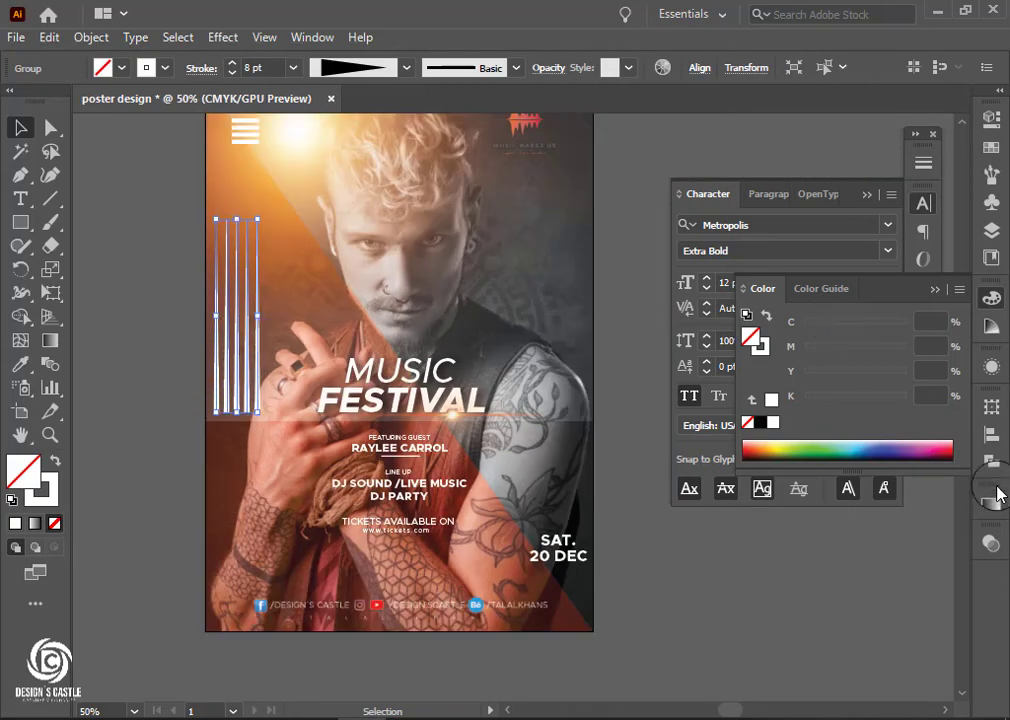
Set the five-line group to Soft Light blend mode with lowered opacity.
{"action": "left_click", "coordinate": [995, 546]}
{"action": "left_click", "coordinate": [825, 566]}
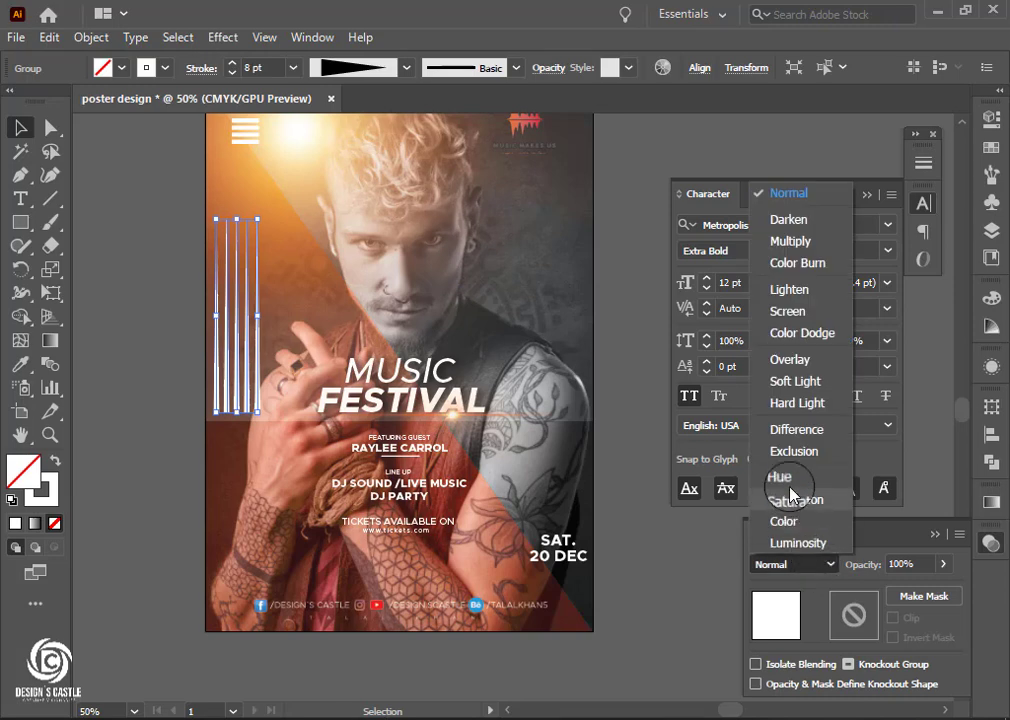
{"action": "left_click", "coordinate": [794, 386]}
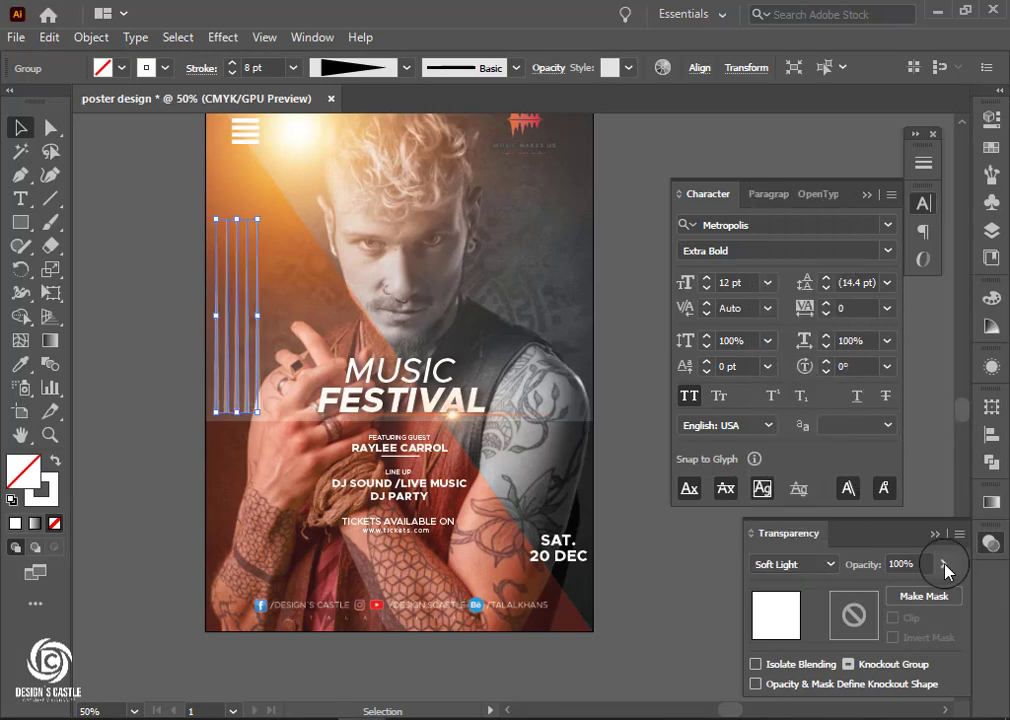
{"action": "left_click_drag", "start_coordinate": [911, 594], "coordinate": [902, 596]}
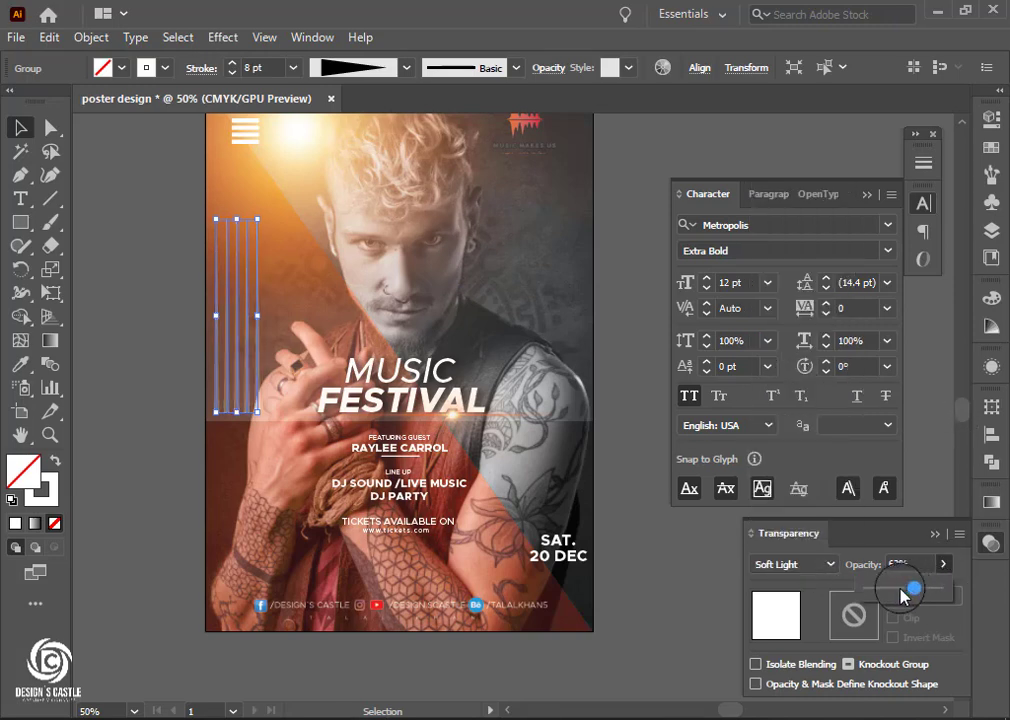
{"action": "left_click", "coordinate": [640, 578]}
{"action": "left_click", "coordinate": [624, 559]}
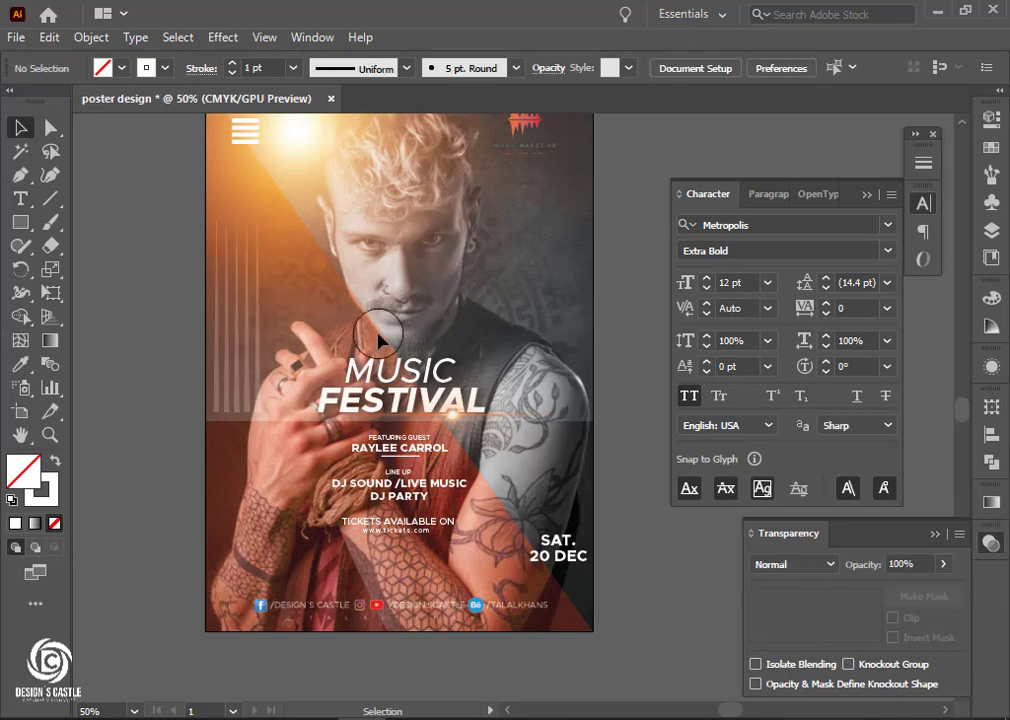
{"action": "scroll", "coordinate": [385, 300], "scroll_direction": "up", "scroll_amount": 1}
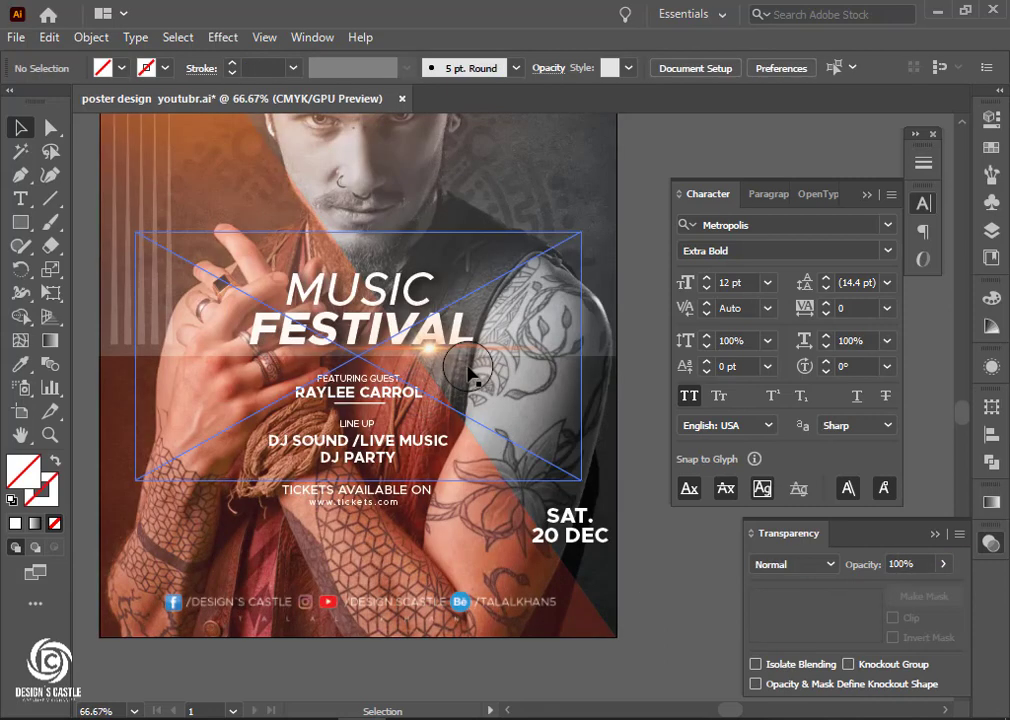
Select MUSIC, FESTIVAL, the guest, line-up and TICKETS AVAILABLE ON text together.
{"action": "left_click", "coordinate": [470, 375]}
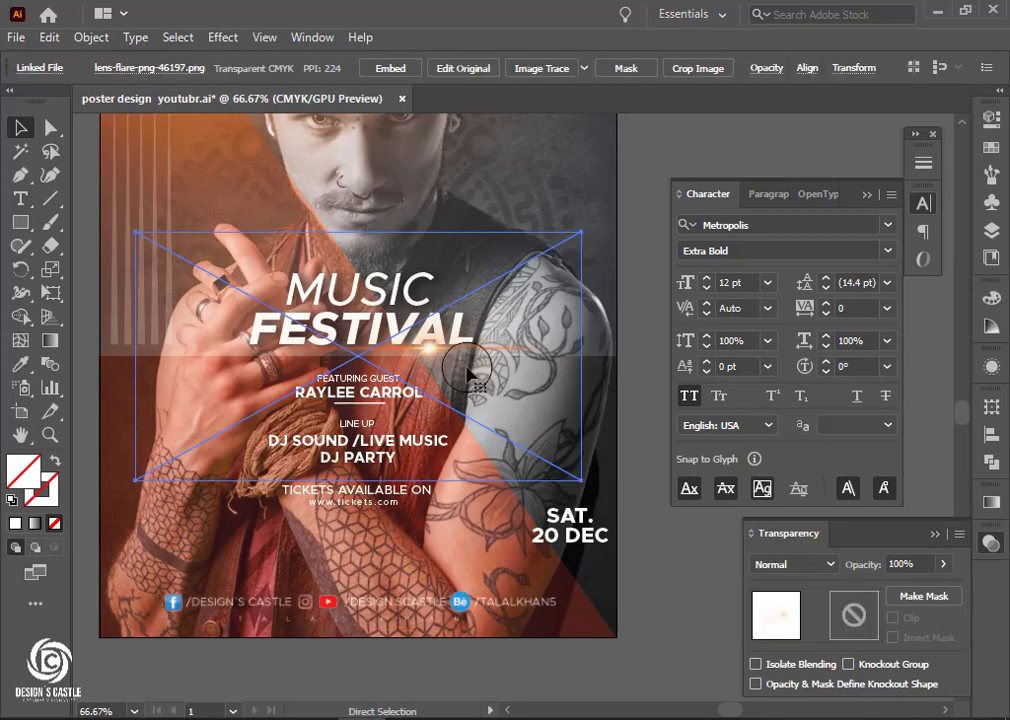
{"action": "left_click", "coordinate": [370, 300]}
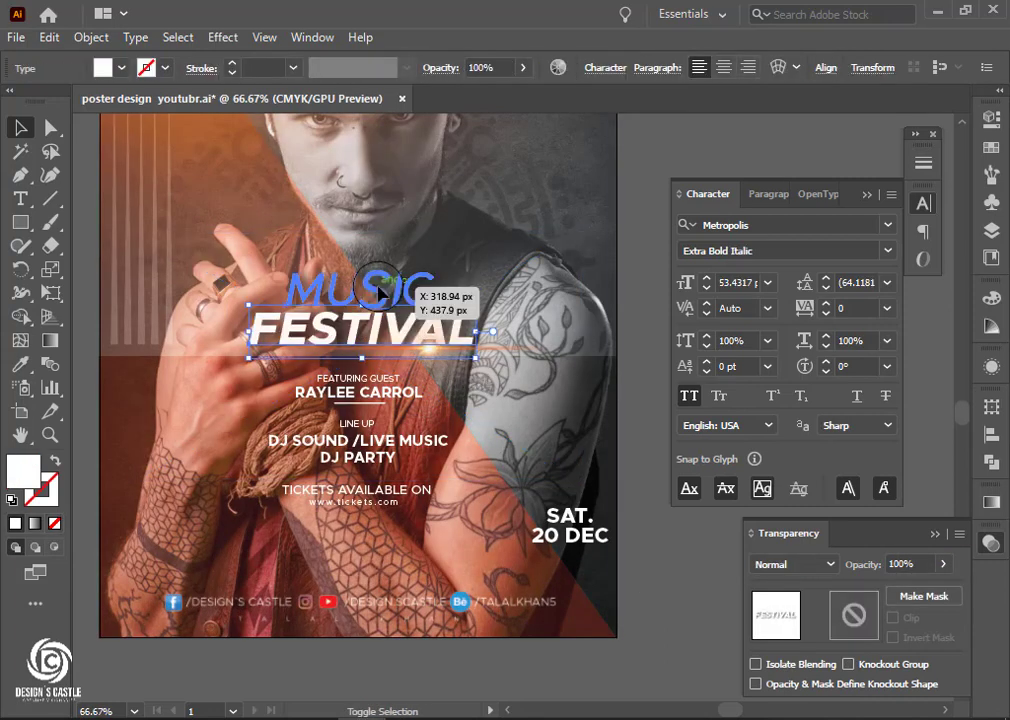
{"action": "left_click", "coordinate": [290, 290], "text": "shift"}
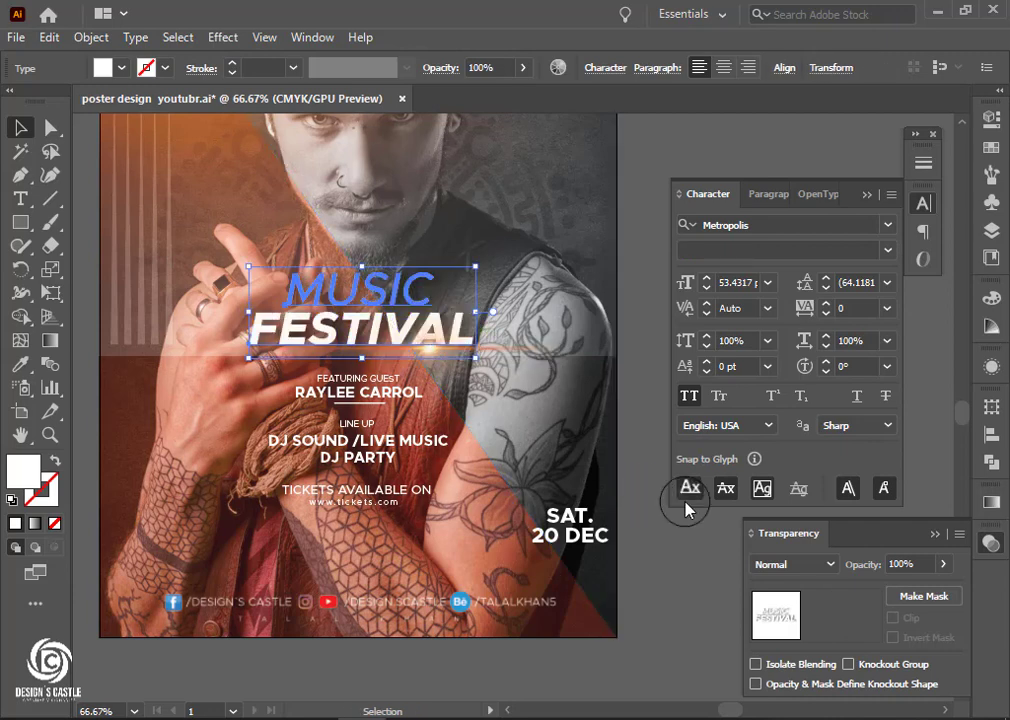
{"action": "left_click", "coordinate": [613, 486]}
{"action": "left_click", "coordinate": [340, 310]}
{"action": "left_click", "coordinate": [340, 290], "text": "shift"}
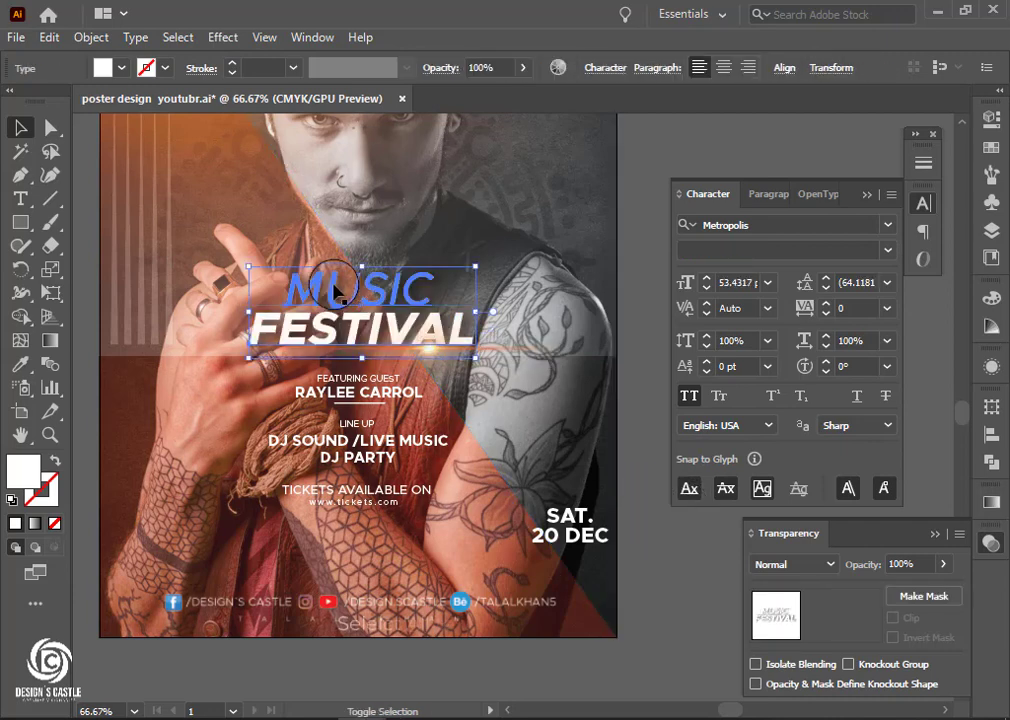
{"action": "left_click", "coordinate": [340, 390], "text": "shift"}
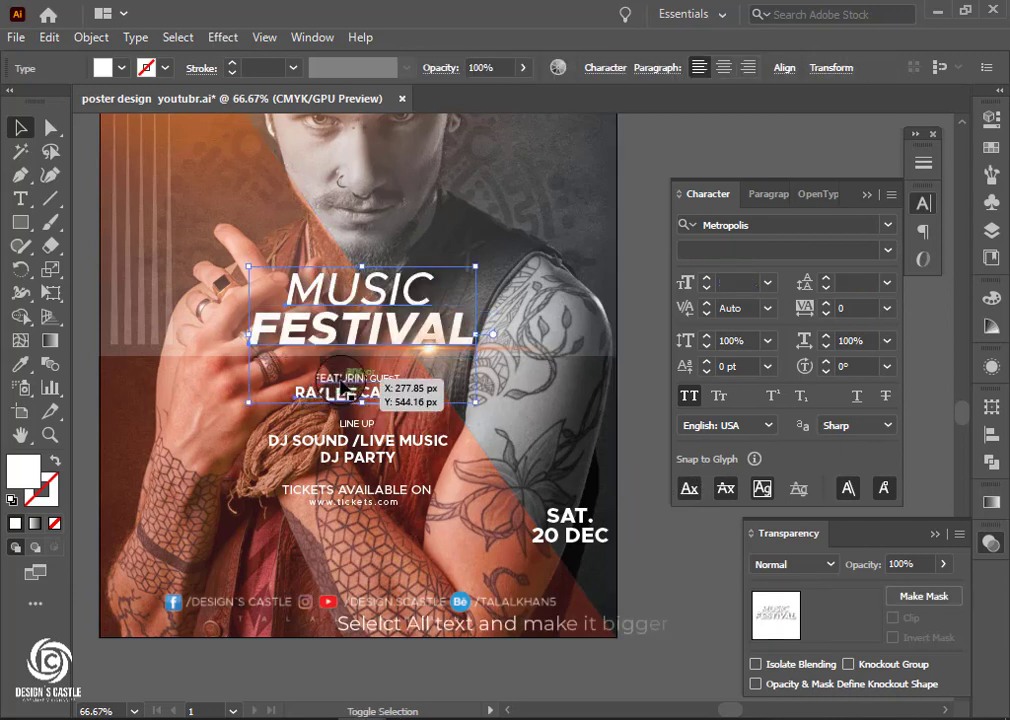
{"action": "left_click", "coordinate": [345, 450], "text": "shift"}
{"action": "left_click", "coordinate": [347, 490], "text": "shift"}
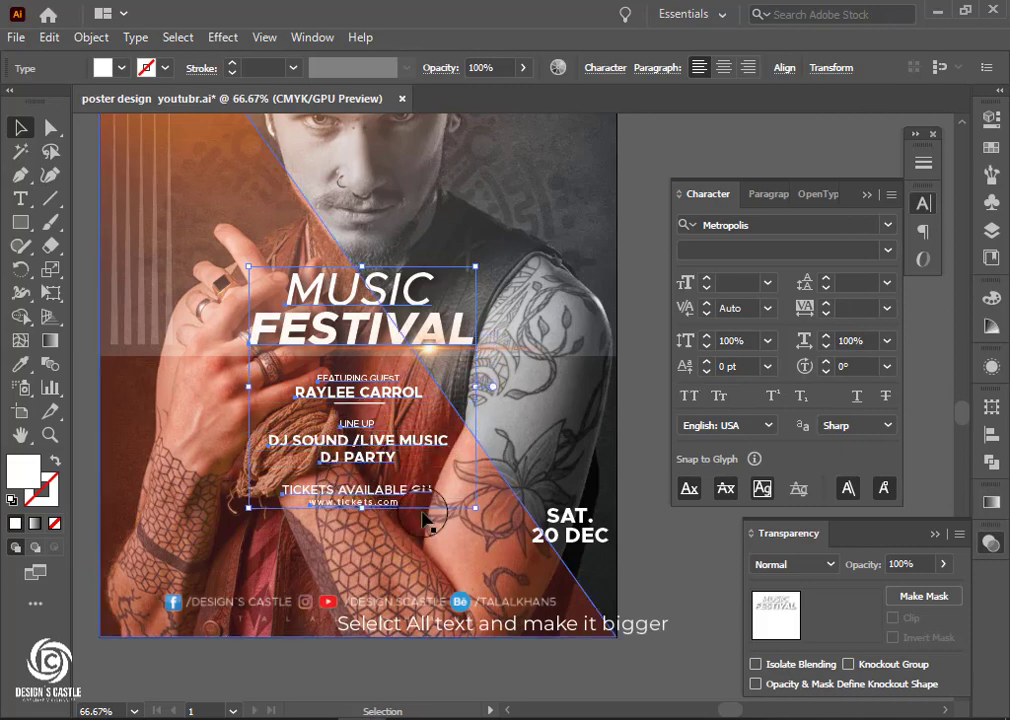
Scale the selected text block up by dragging its corner handle outward.
{"action": "mouse_move", "coordinate": [475, 497]}
{"action": "left_mouse_down"}
{"action": "mouse_move", "coordinate": [508, 574]}
{"action": "mouse_move", "coordinate": [417, 388]}
{"action": "mouse_move", "coordinate": [410, 428]}
{"action": "left_mouse_up"}
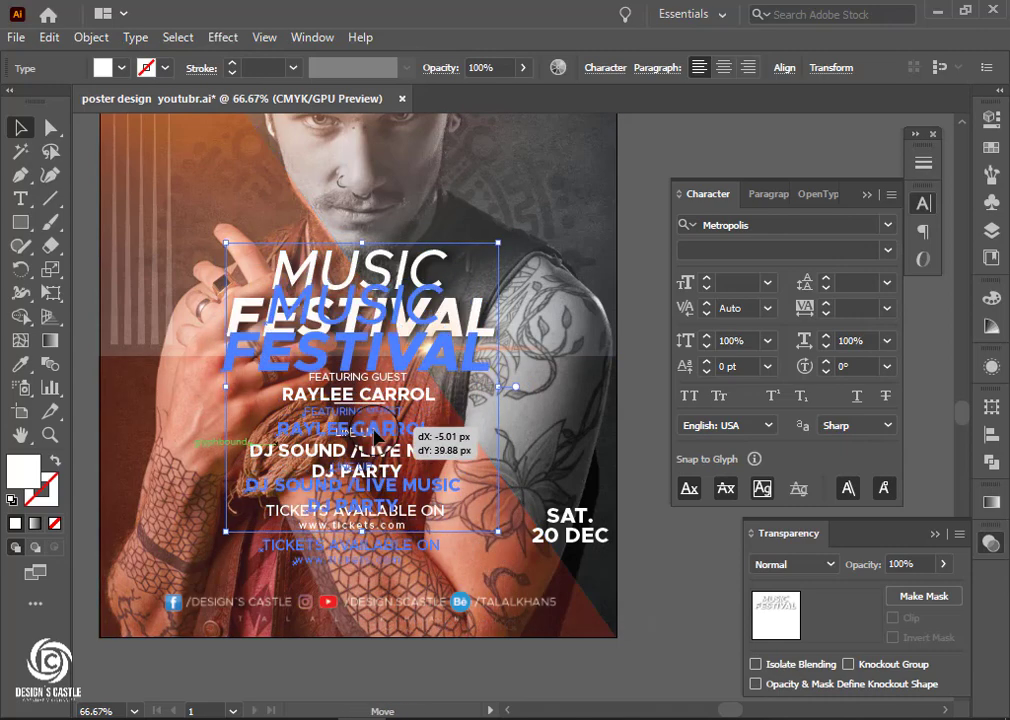
{"action": "left_click_drag", "start_coordinate": [493, 574], "coordinate": [510, 588]}
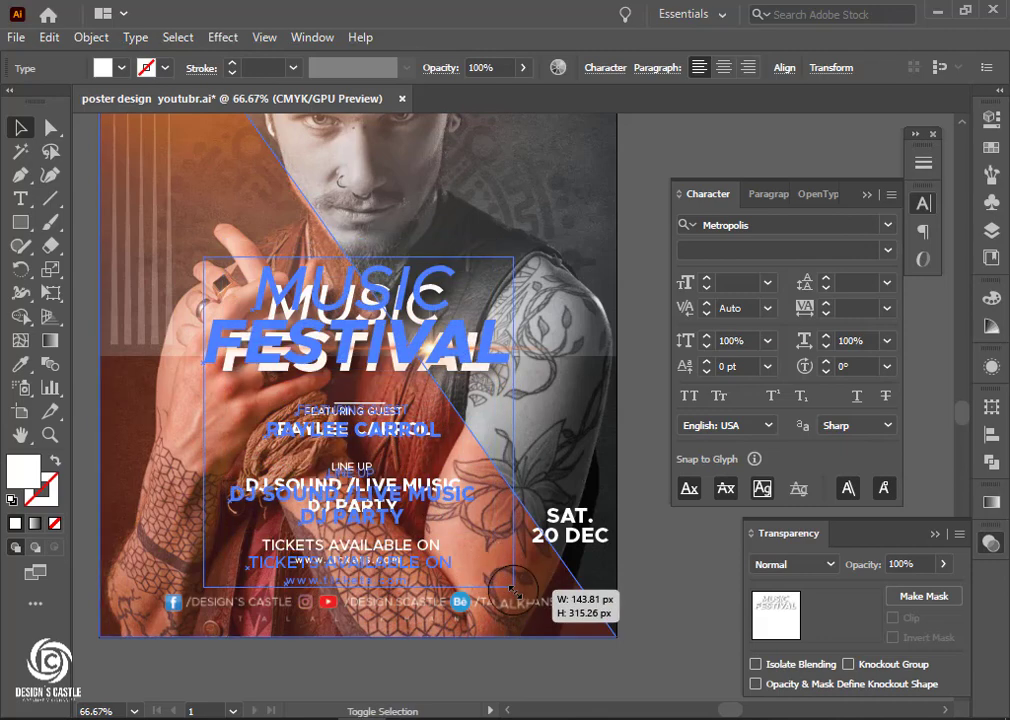
{"action": "left_click", "coordinate": [655, 540]}
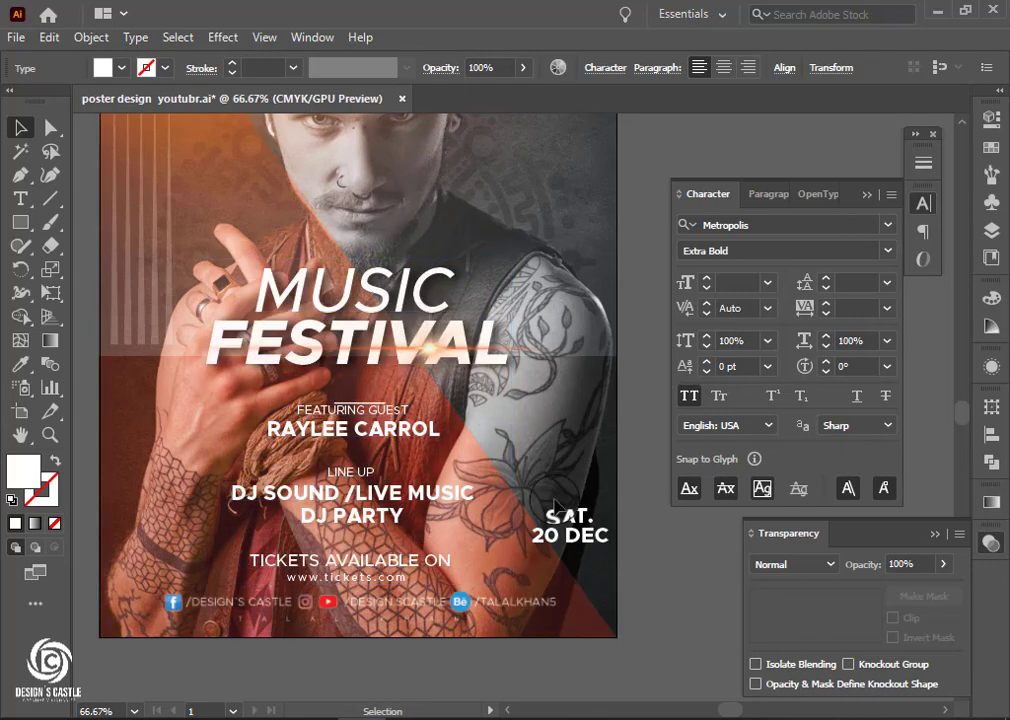
Move the lens flare behind the title slightly down and left.
{"action": "left_click", "coordinate": [505, 540]}
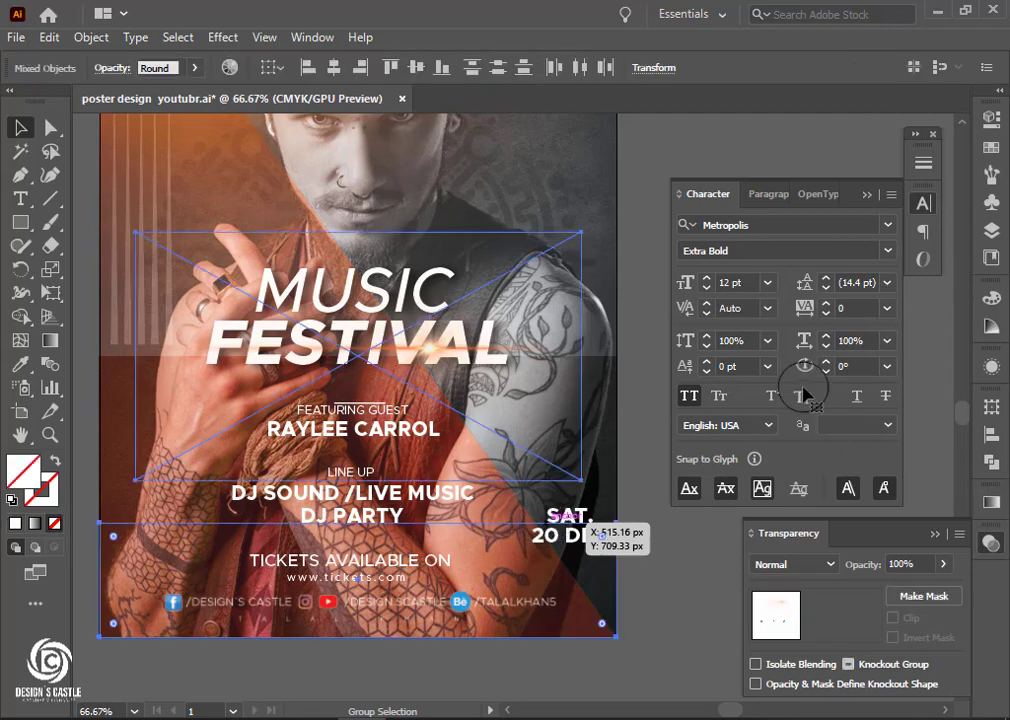
{"action": "left_click", "coordinate": [717, 588]}
{"action": "left_click_drag", "start_coordinate": [423, 357], "coordinate": [424, 375]}
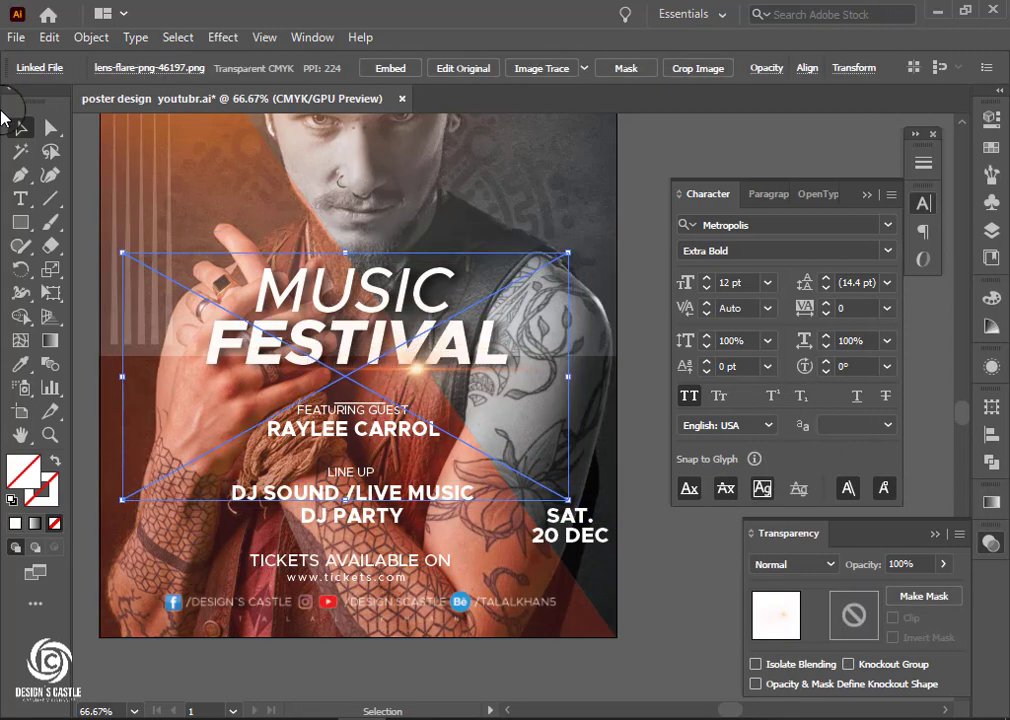
{"action": "left_click", "coordinate": [675, 155]}
Shrink the top-right logo and shift it right, then view the whole poster.
{"action": "key", "text": "ctrl+minus"}
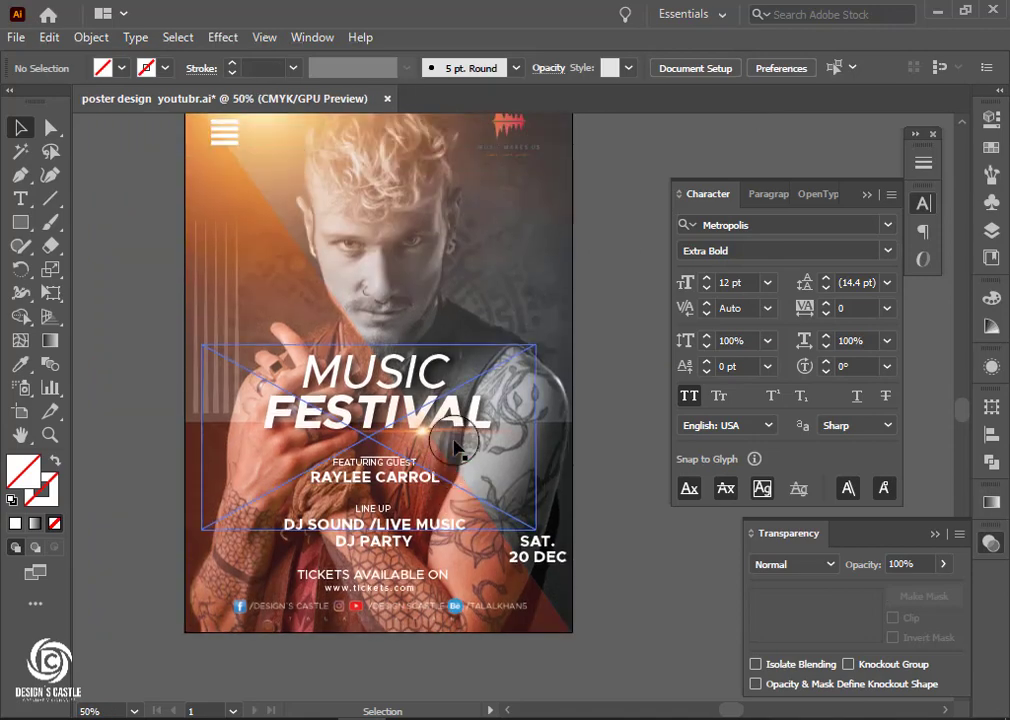
{"action": "left_click_drag", "start_coordinate": [455, 447], "coordinate": [384, 466]}
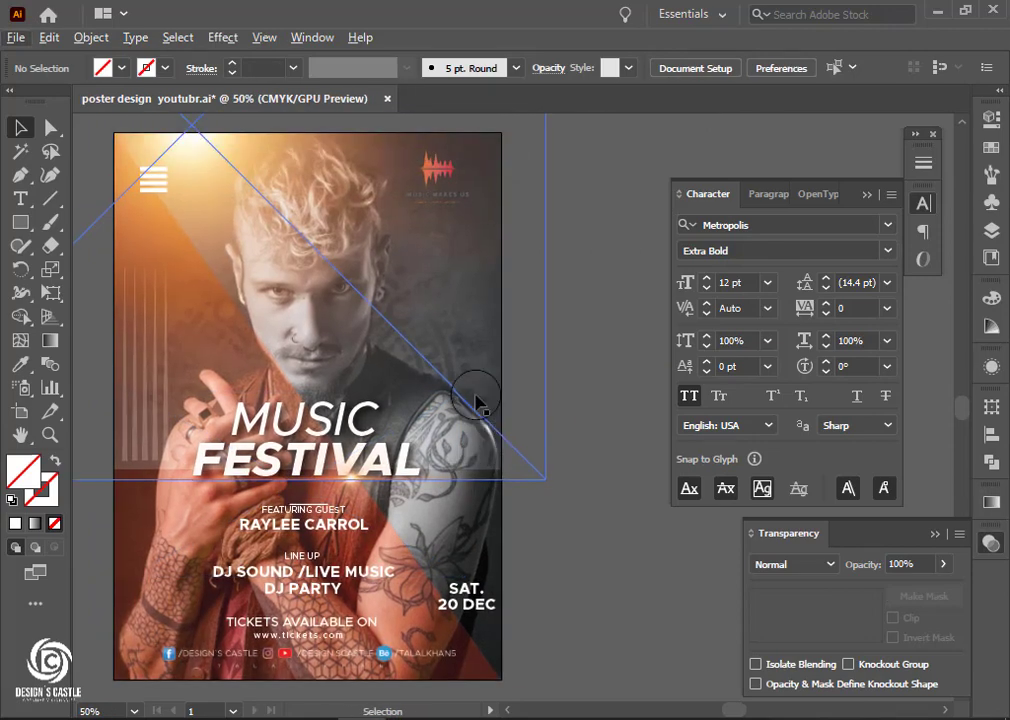
{"action": "left_click", "coordinate": [435, 163]}
{"action": "left_click_drag", "start_coordinate": [497, 214], "coordinate": [458, 182]}
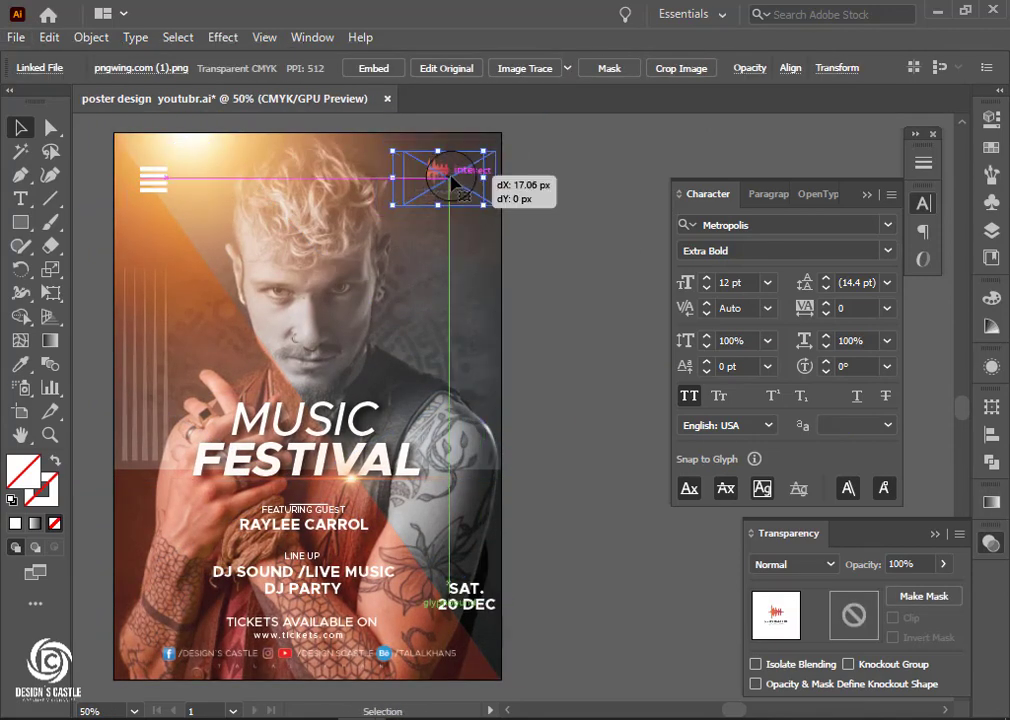
{"action": "left_click", "coordinate": [593, 193]}
{"action": "scroll", "coordinate": [559, 354], "scroll_direction": "down", "scroll_amount": 2}
{"action": "scroll", "coordinate": [450, 433], "scroll_direction": "left", "scroll_amount": 2}
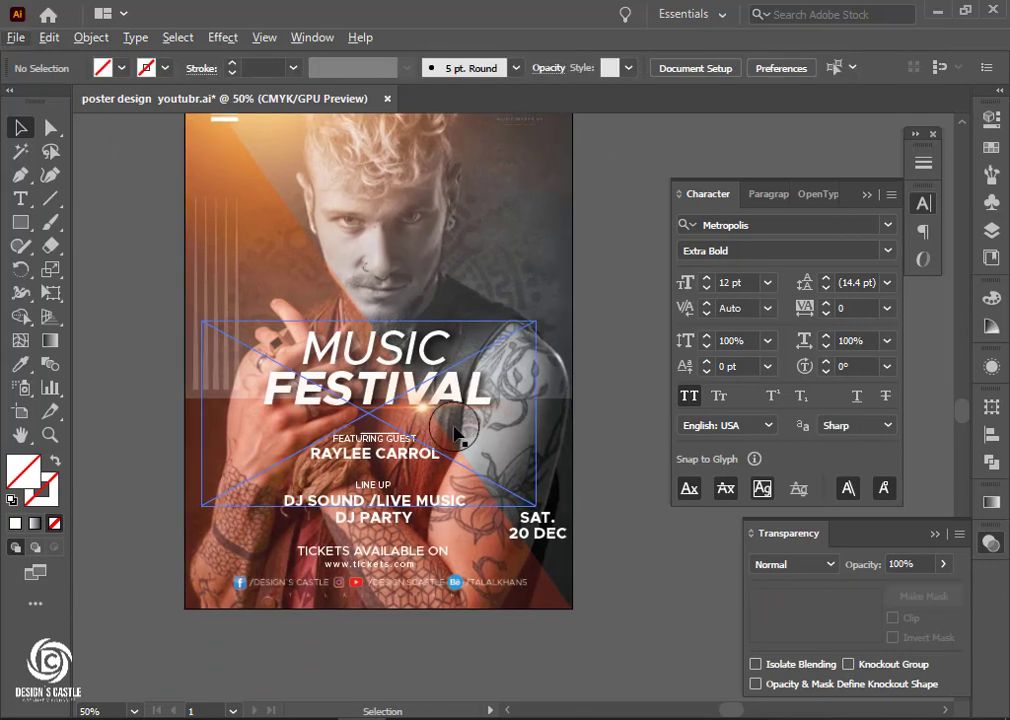
{"action": "key", "text": "ctrl+minus"}
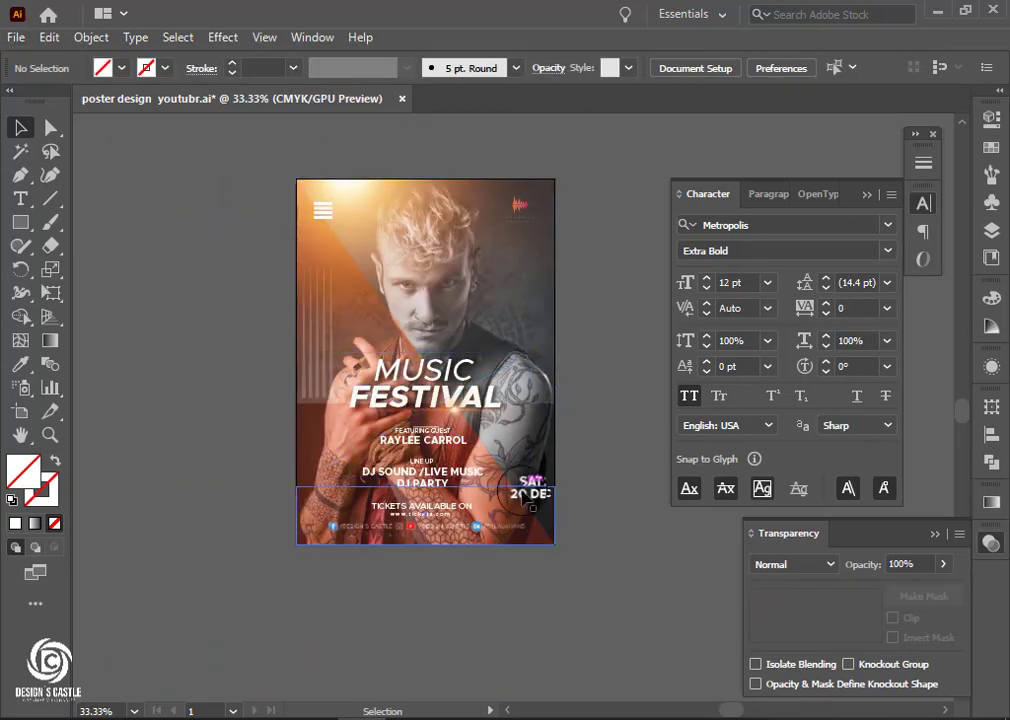